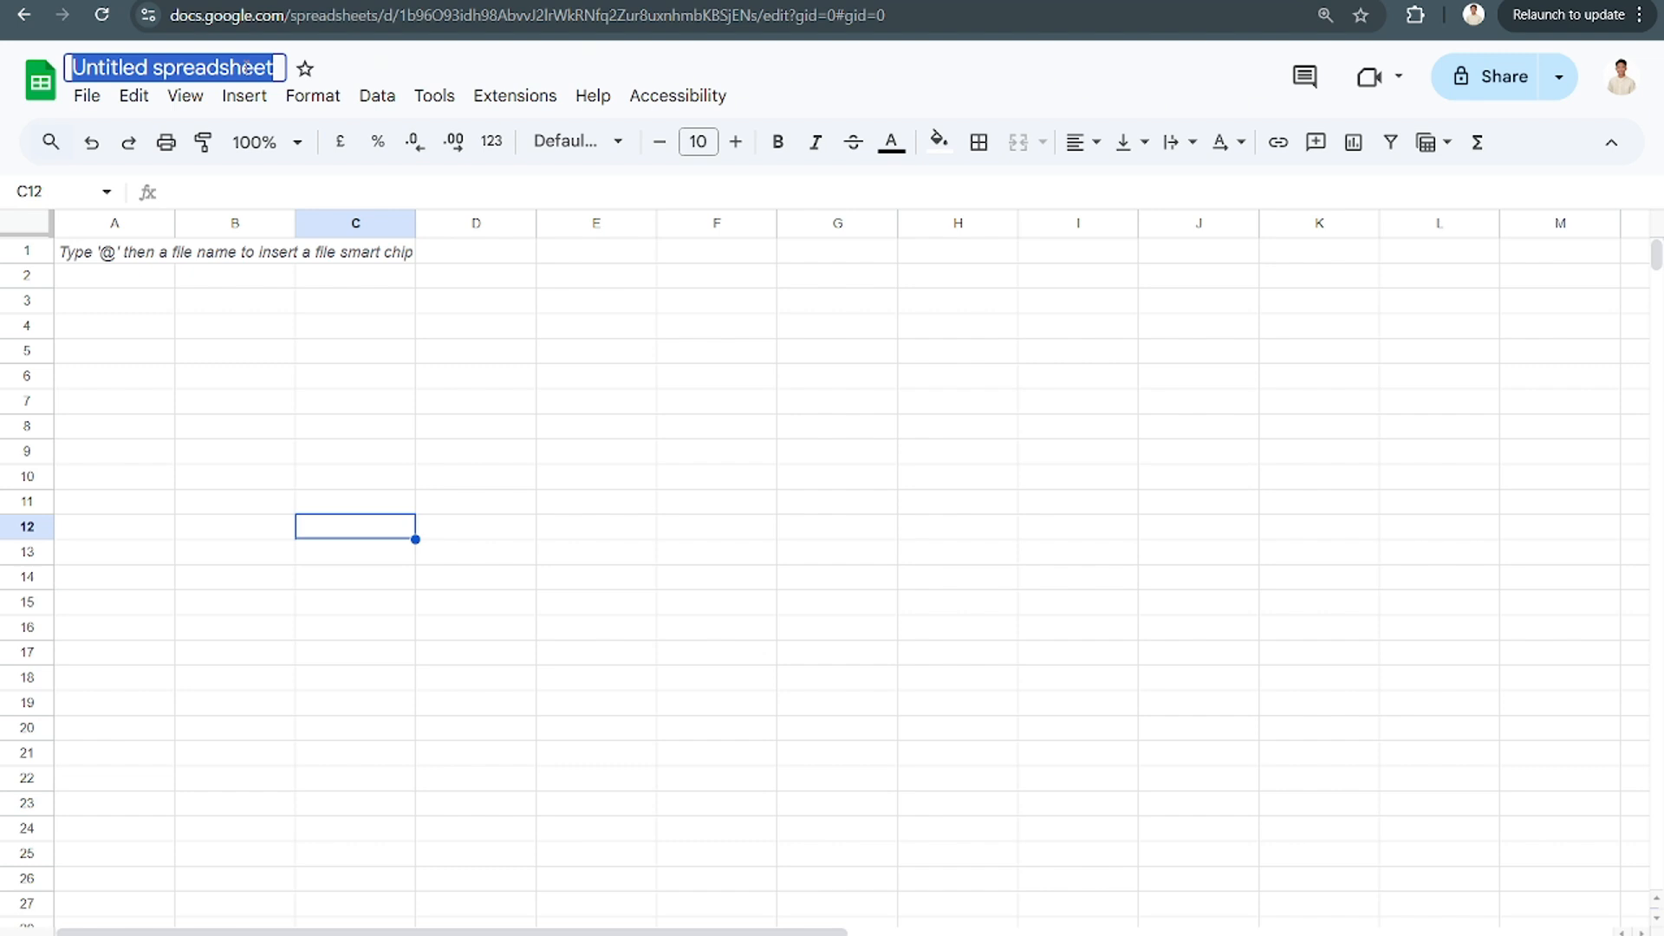
# Rename the untitled spreadsheet as "Budget Monitoring Tracker"
pyautogui.write('Budget Mon')
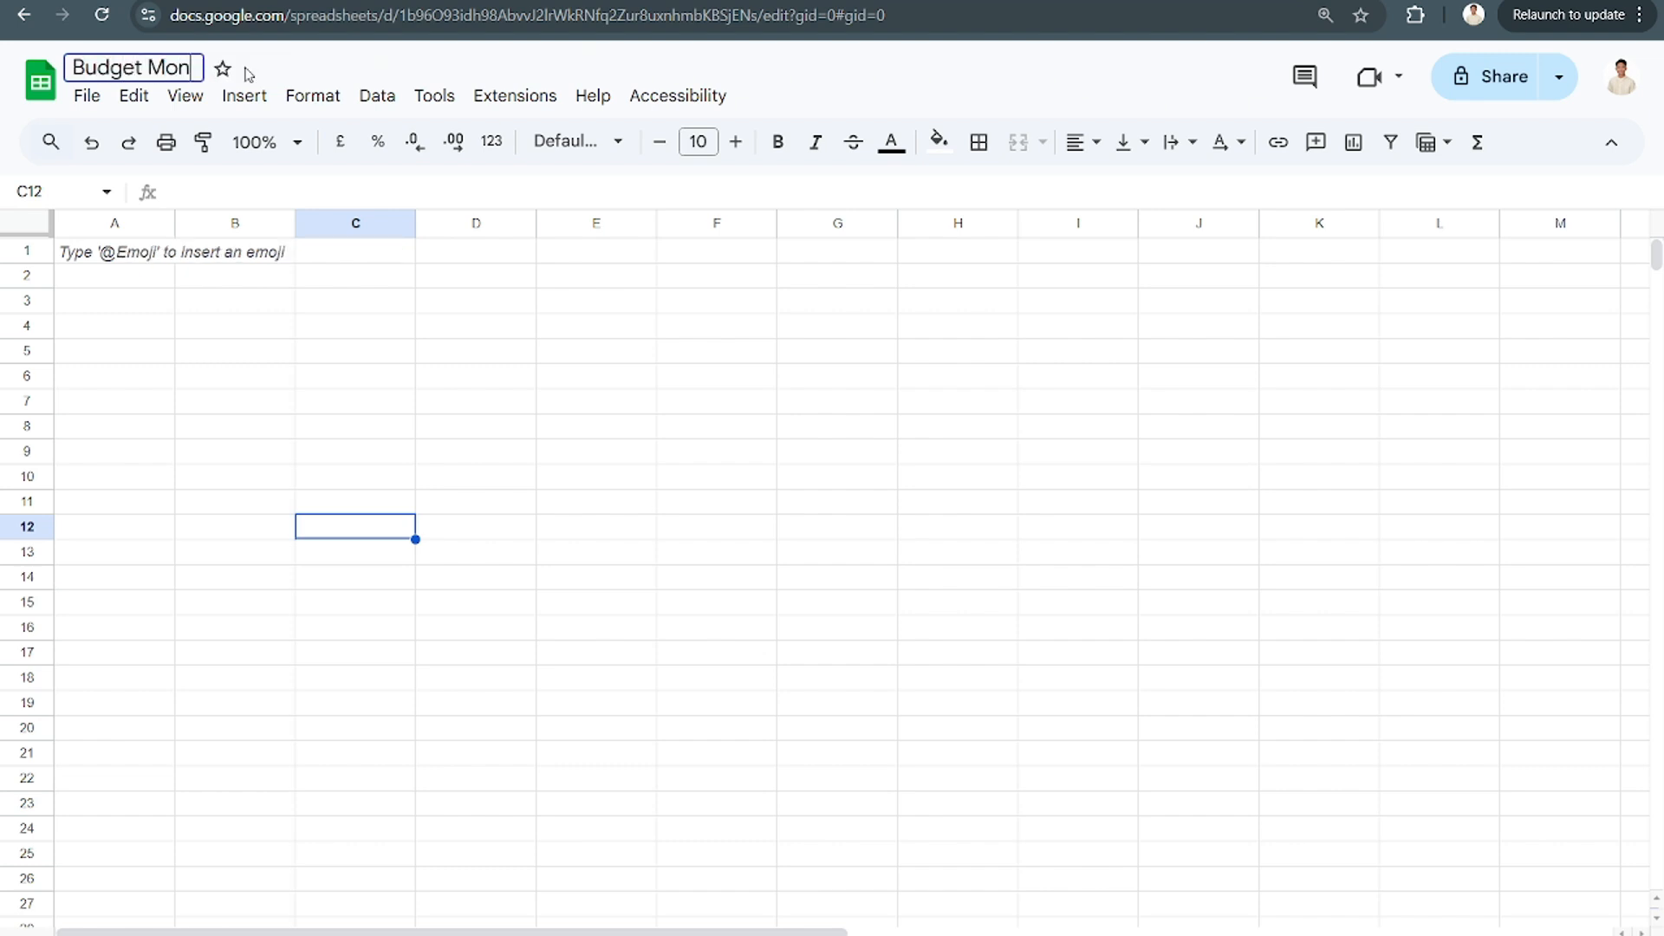
pyautogui.write('itoring Trac')
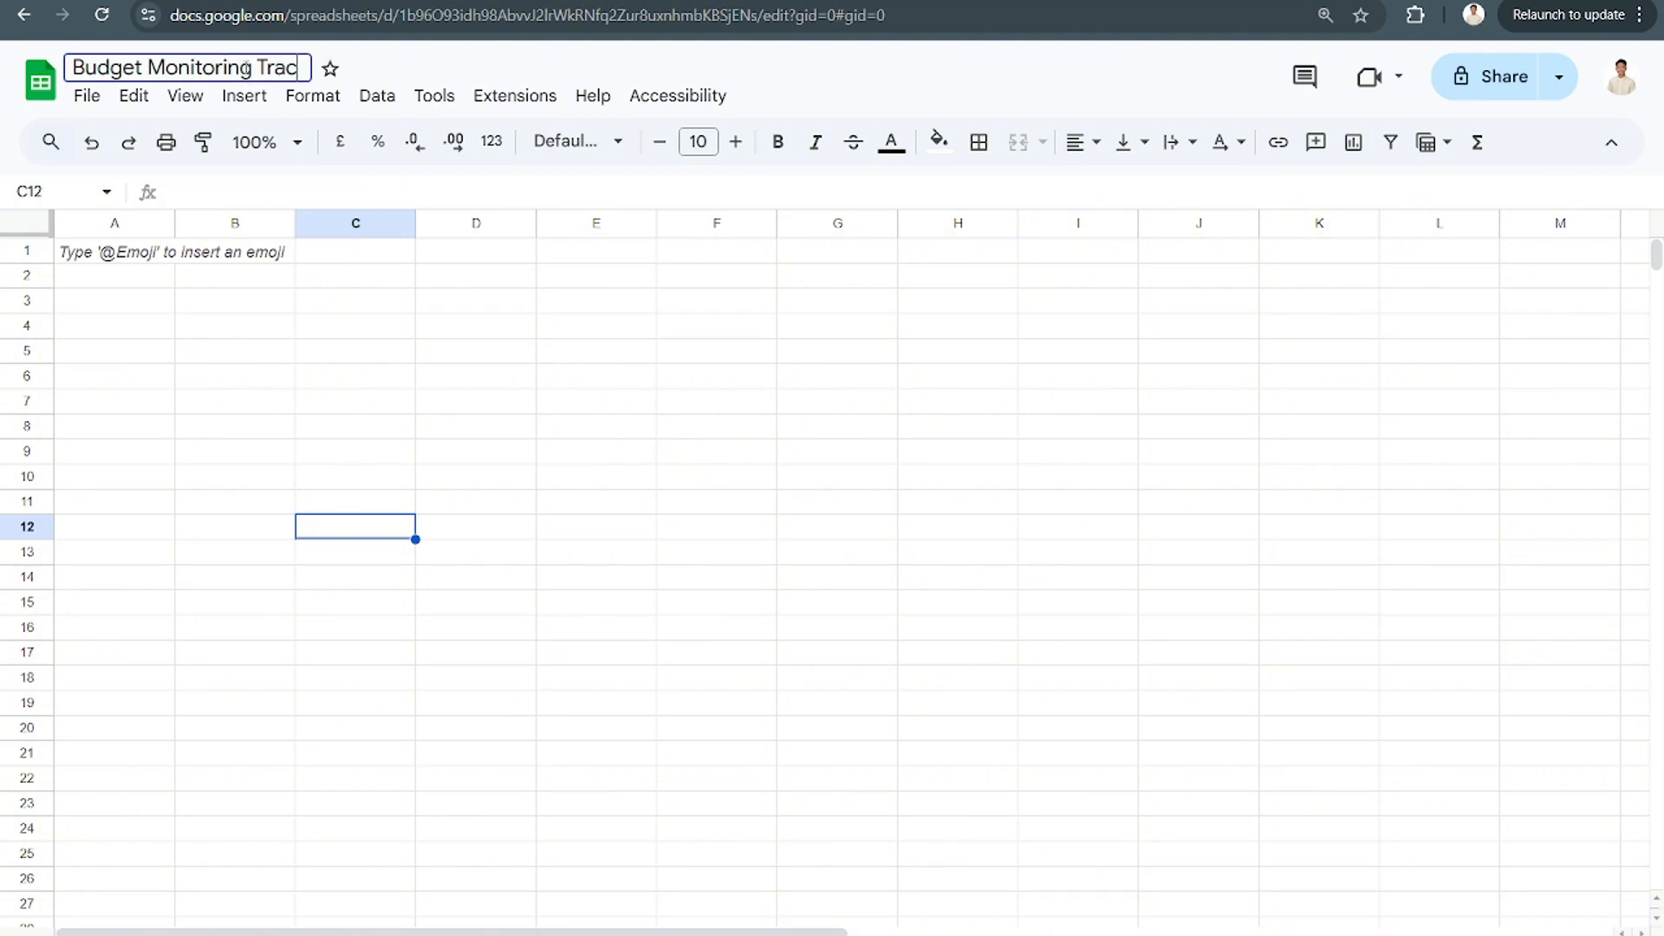
pyautogui.write('ker')
pyautogui.click(282, 297)
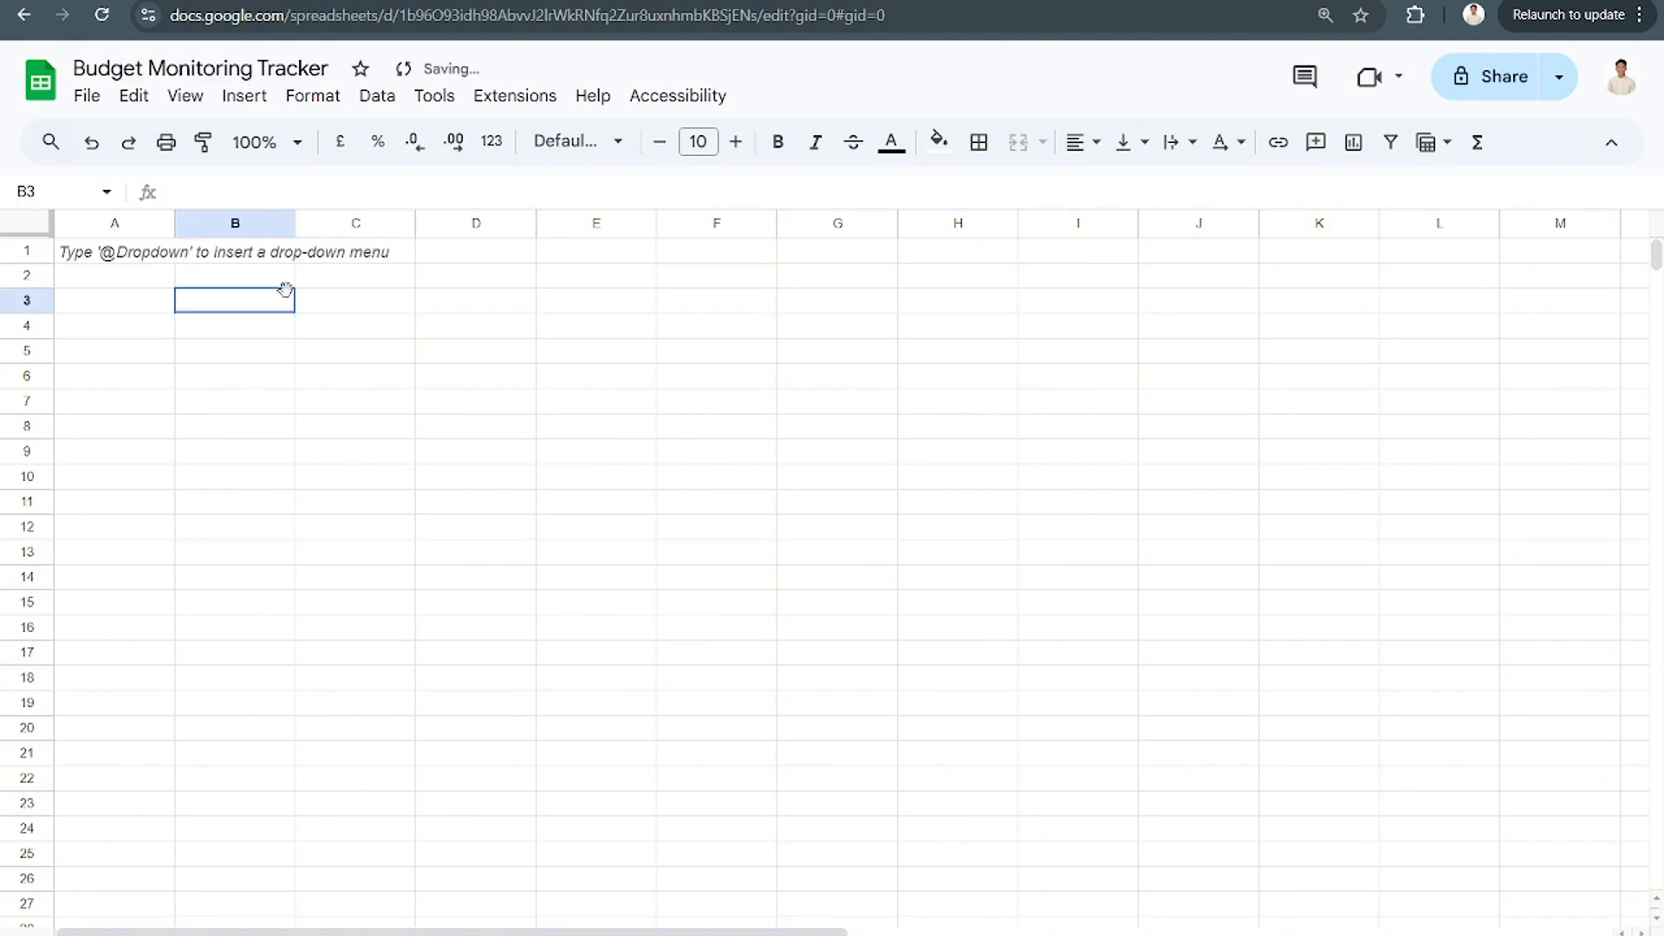
# Merge cells A1:N2 into a single title cell across the top of the sheet
pyautogui.click(165, 259)
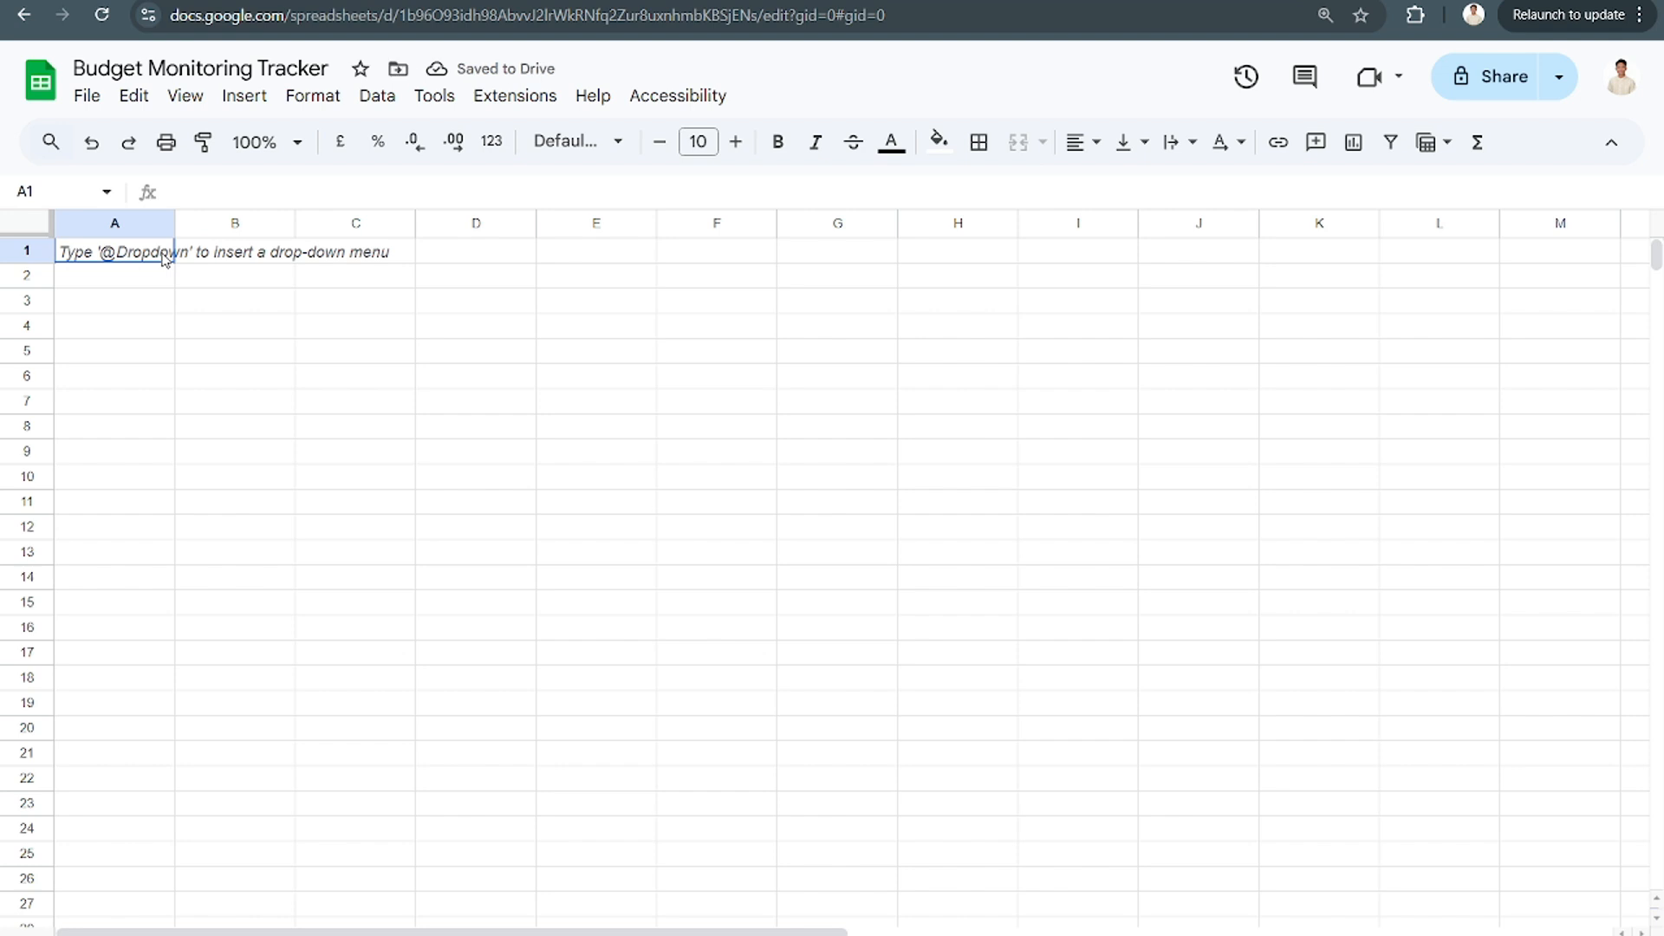
pyautogui.moveTo(165, 259); pyautogui.dragTo(1634, 279)
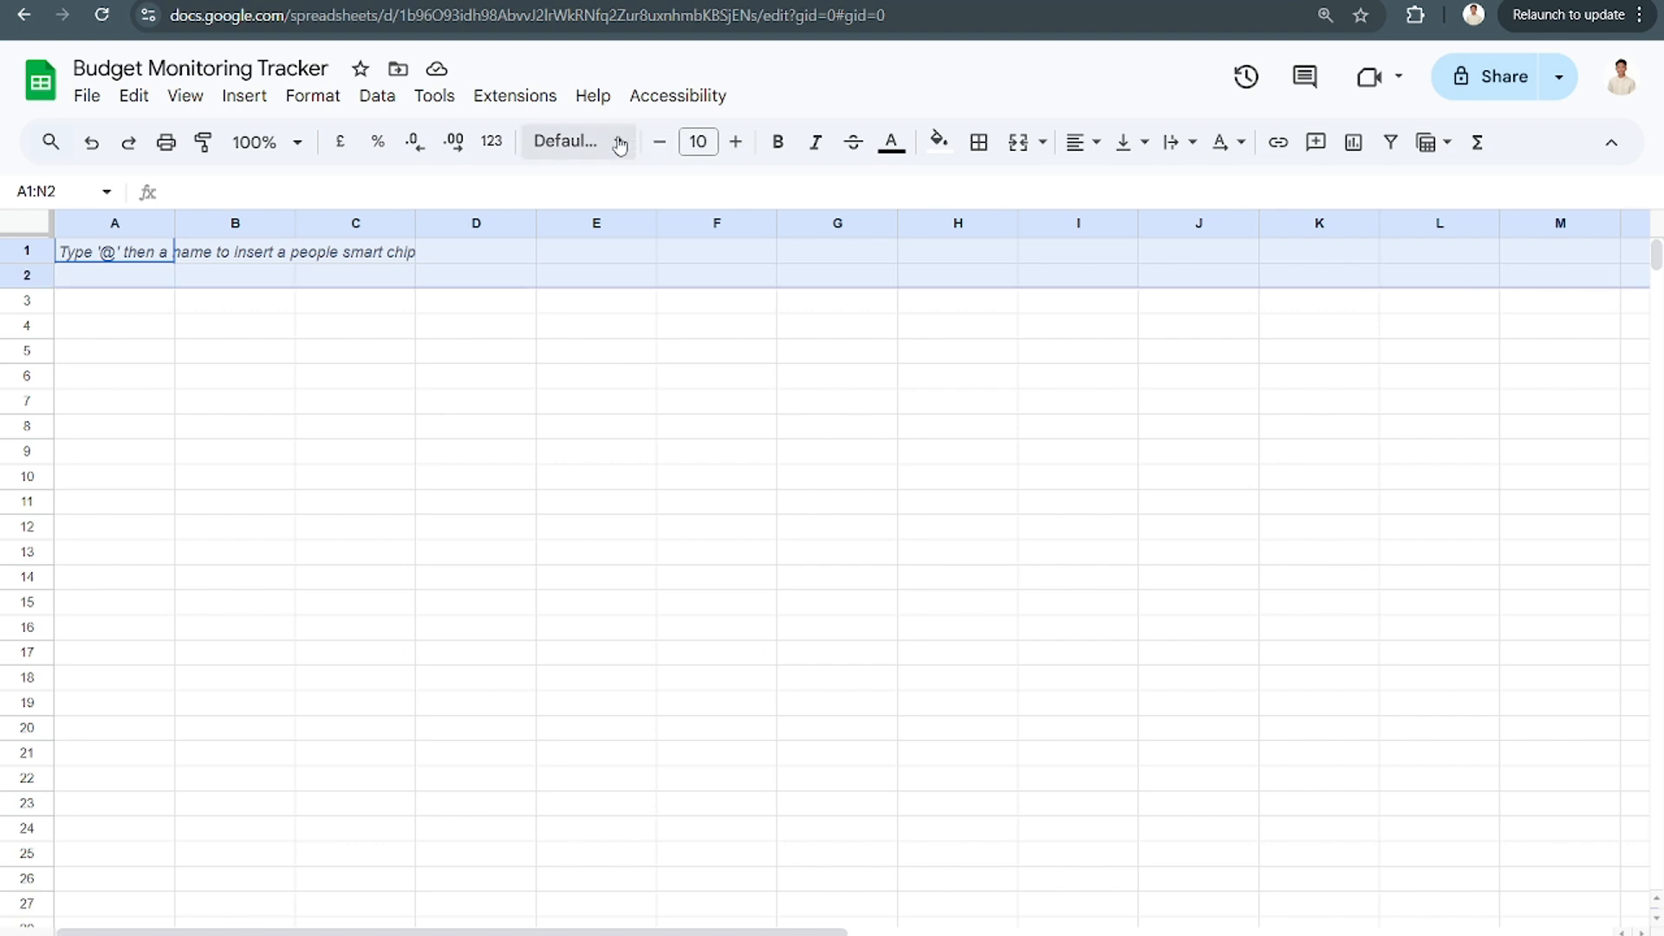
pyautogui.click(1019, 146)
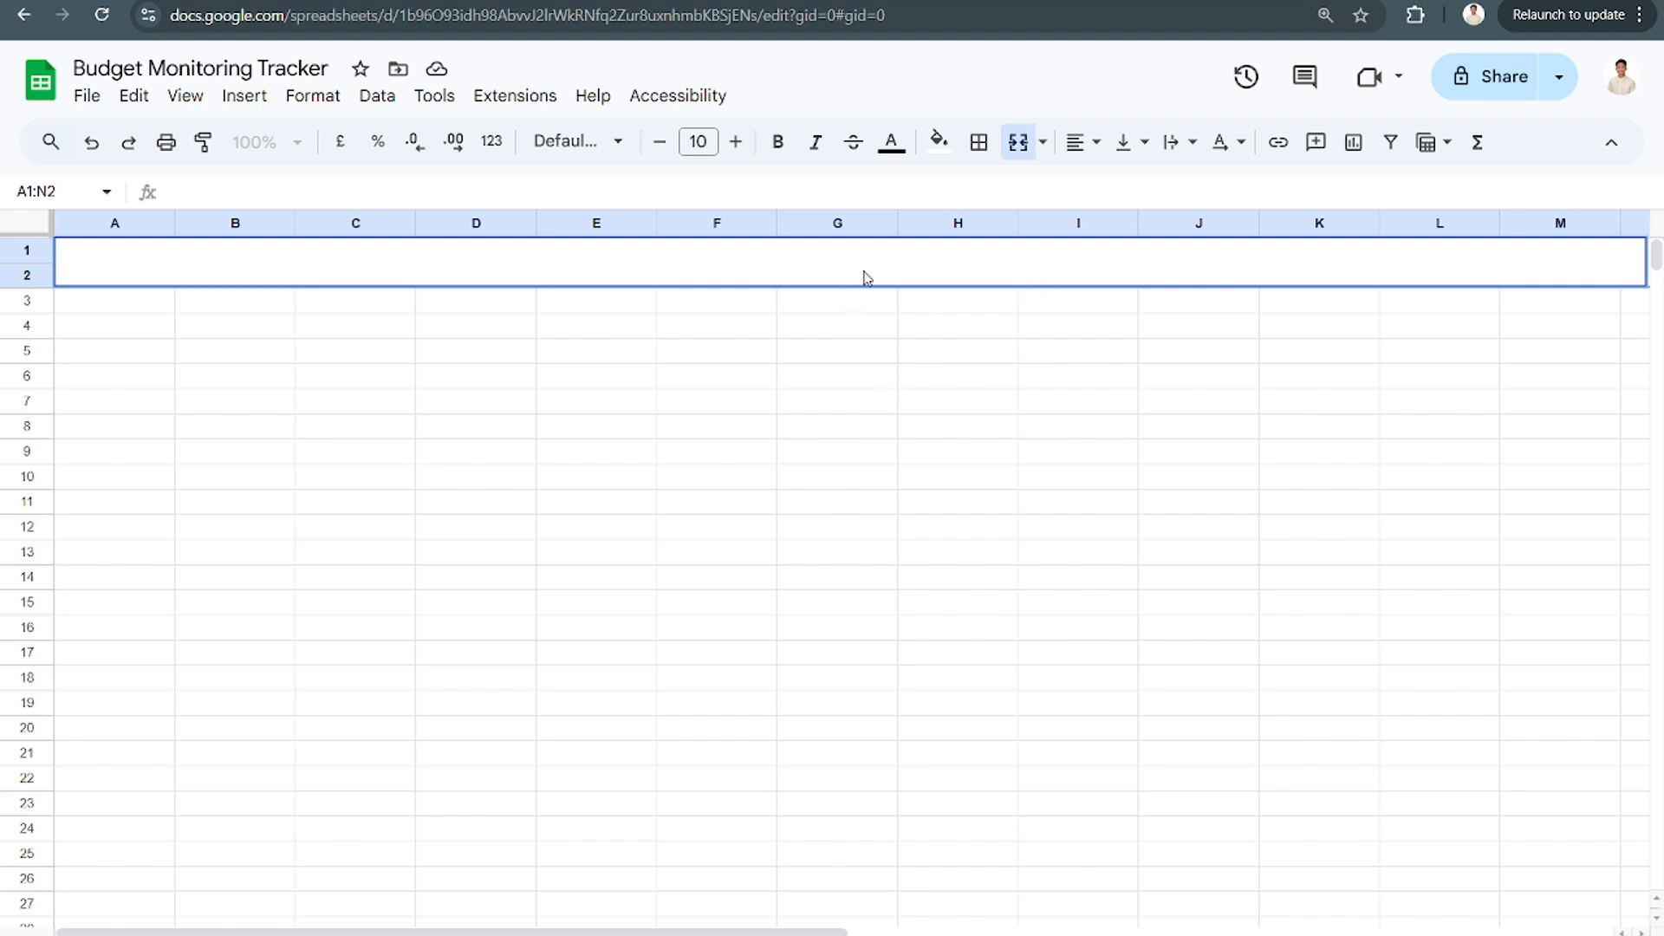
pyautogui.click(831, 350)
pyautogui.write('dawd')
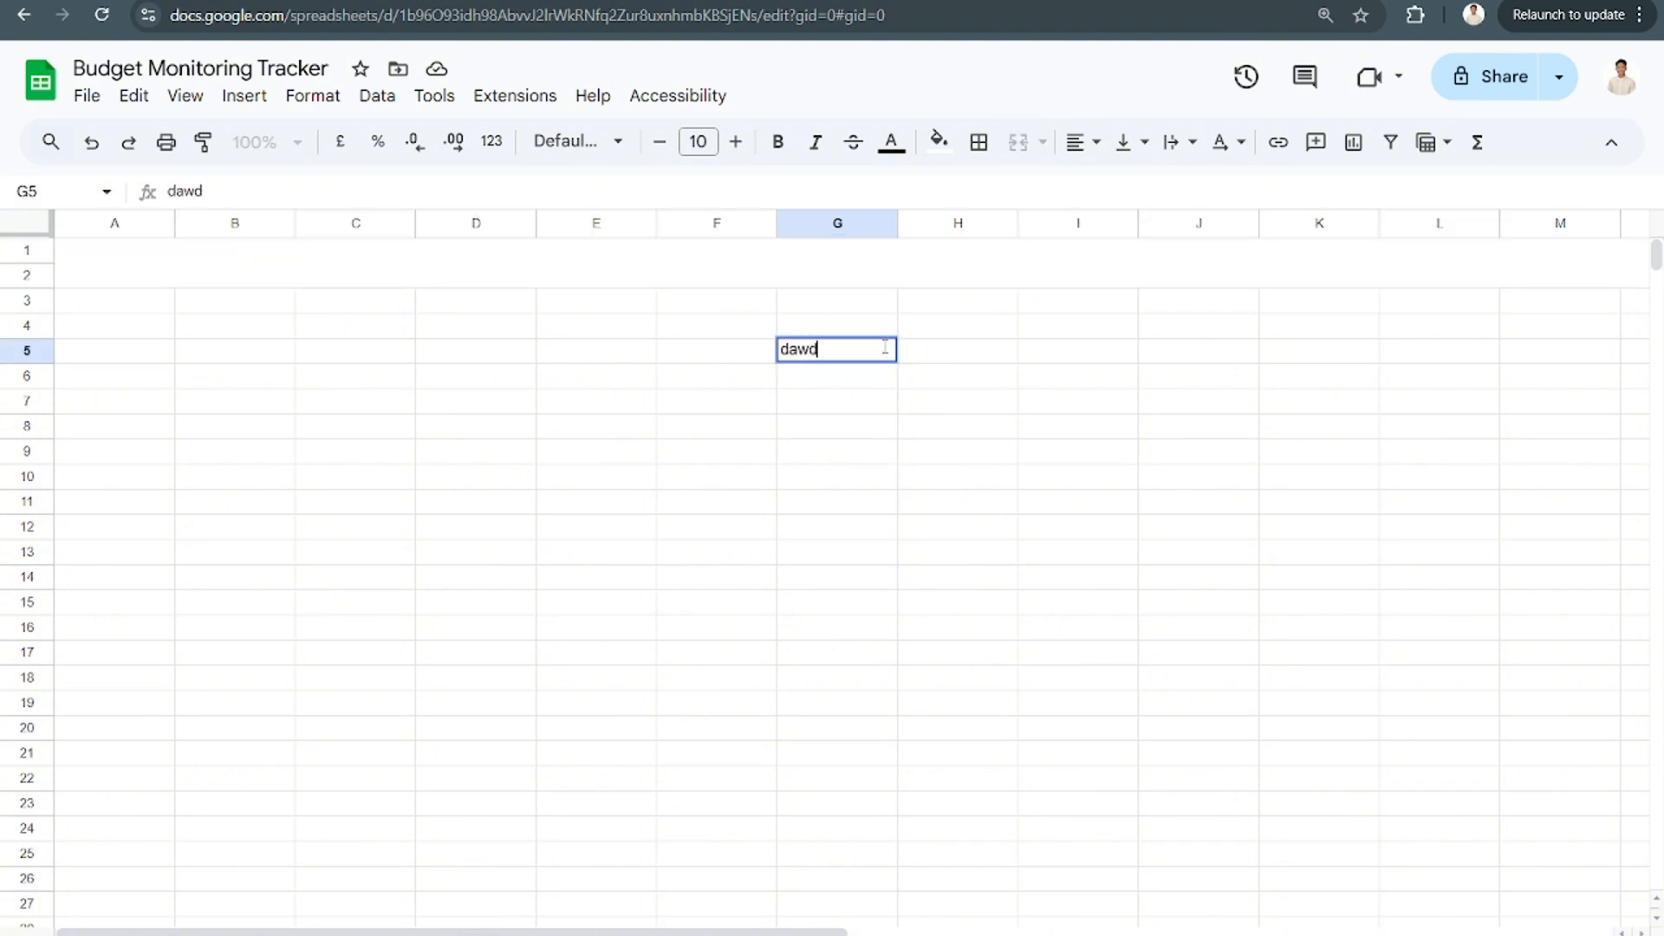
pyautogui.click(988, 364)
pyautogui.click(830, 352)
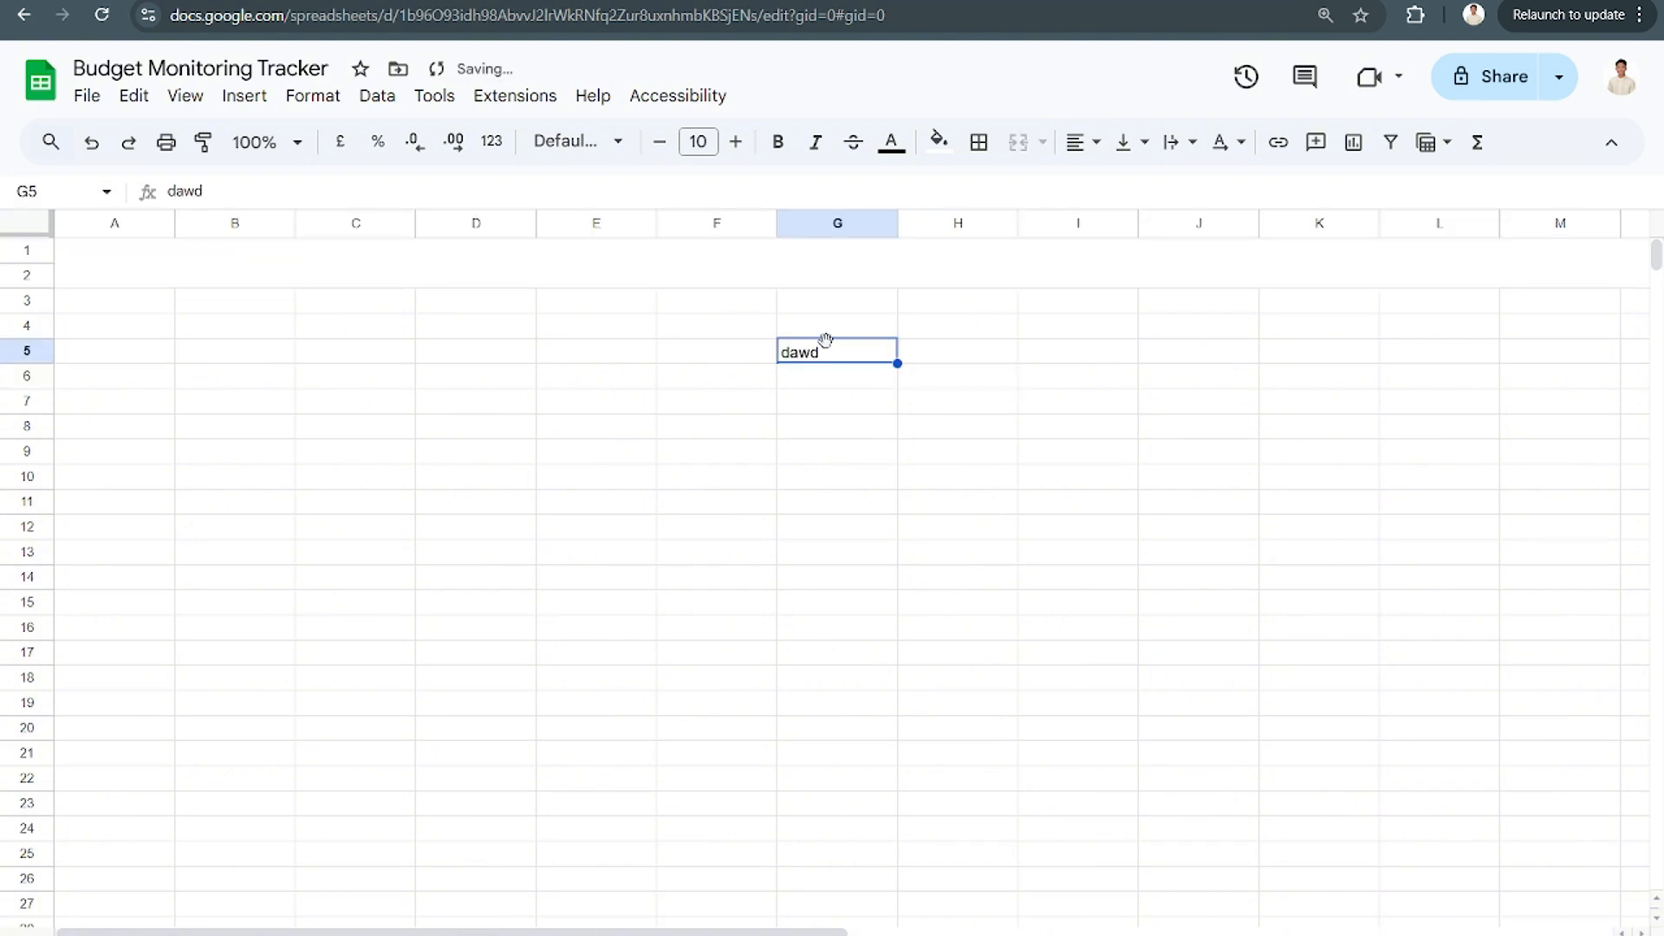
pyautogui.press('Delete')
pyautogui.click(788, 224)
pyautogui.click(803, 262)
pyautogui.write('dwa')
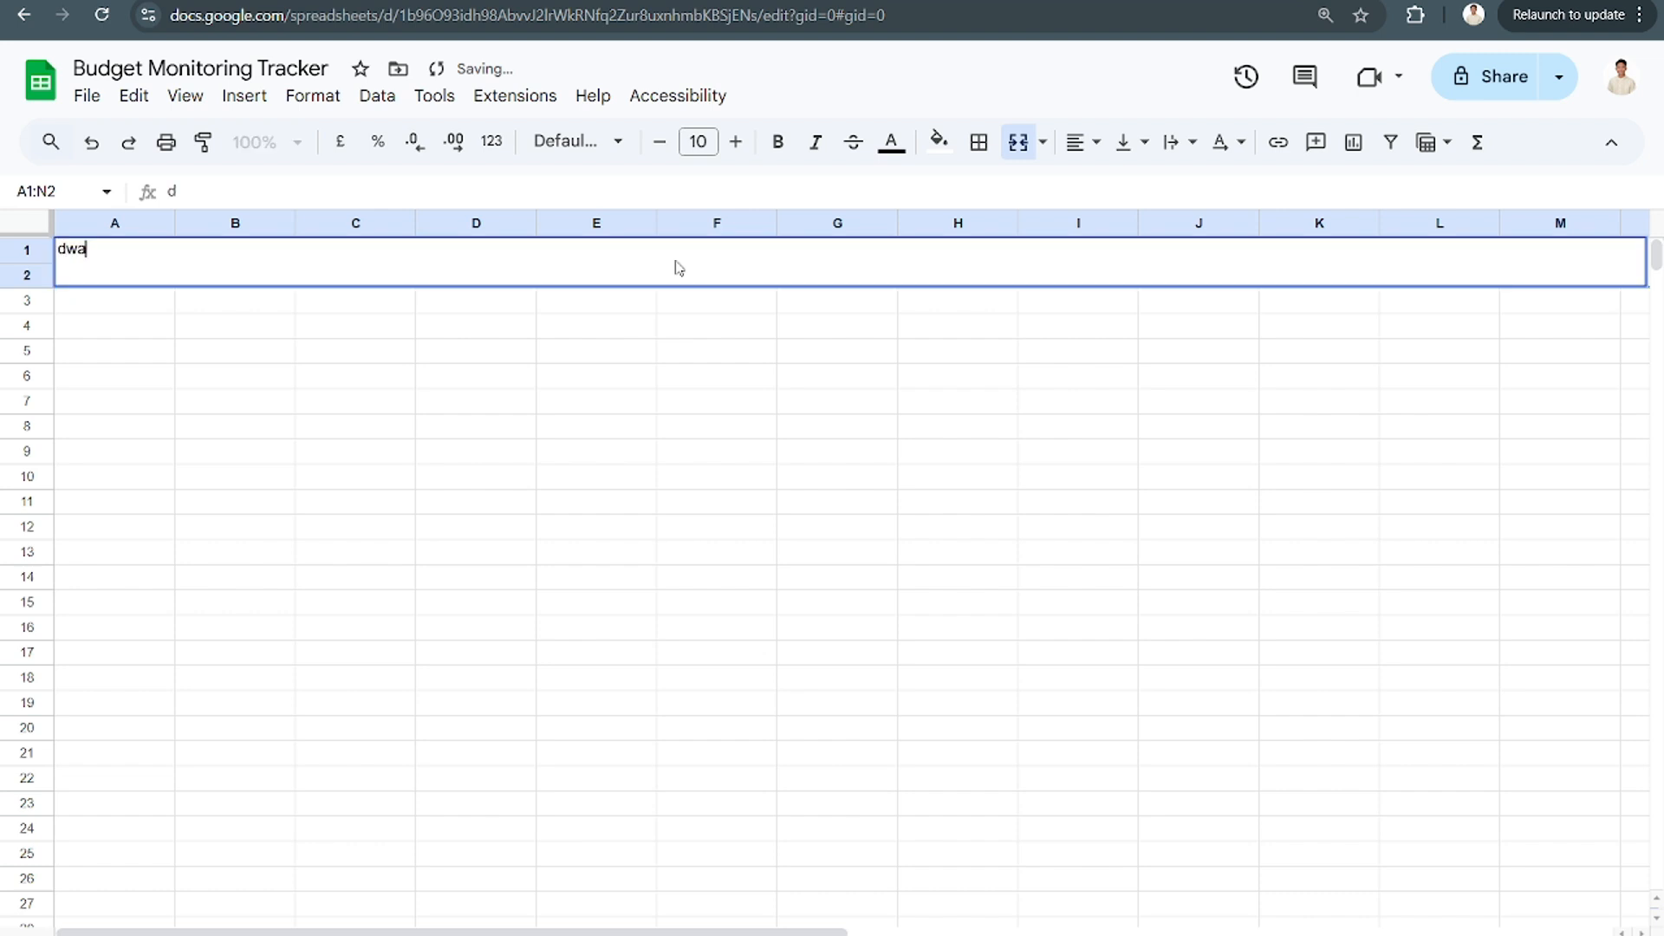
pyautogui.press('BackSpace')
pyautogui.press('BackSpace')
pyautogui.press('BackSpace')
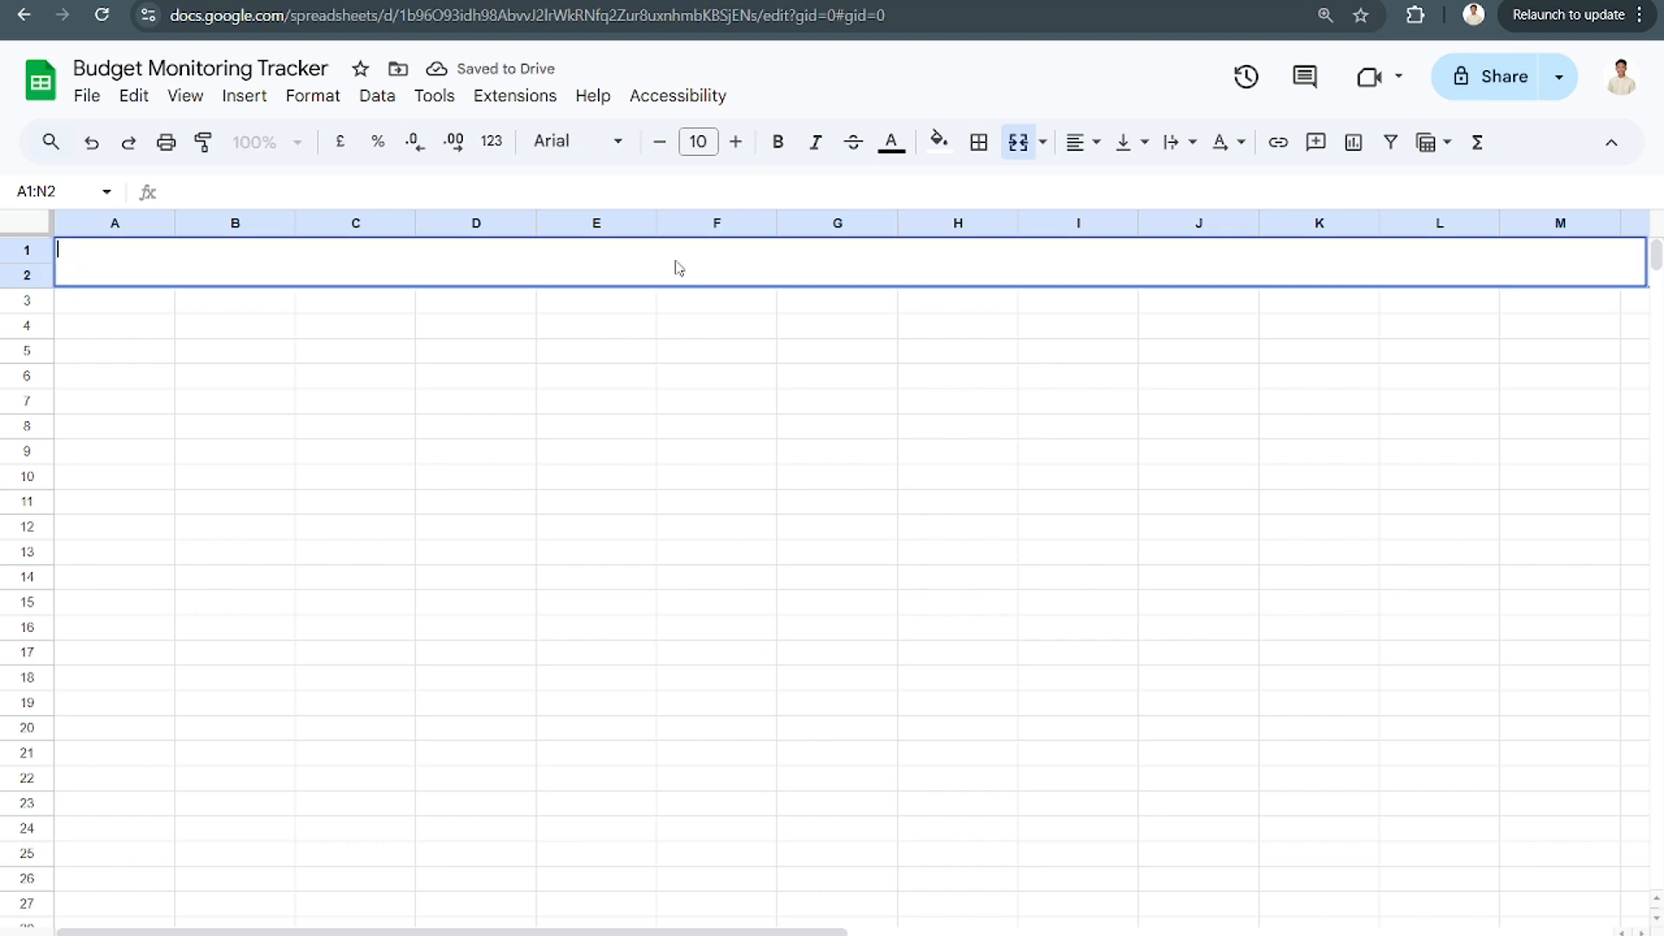
# Enter the title "Budget Monitoring Tracker" in the merged cell A1:N2
pyautogui.write('Budget ')
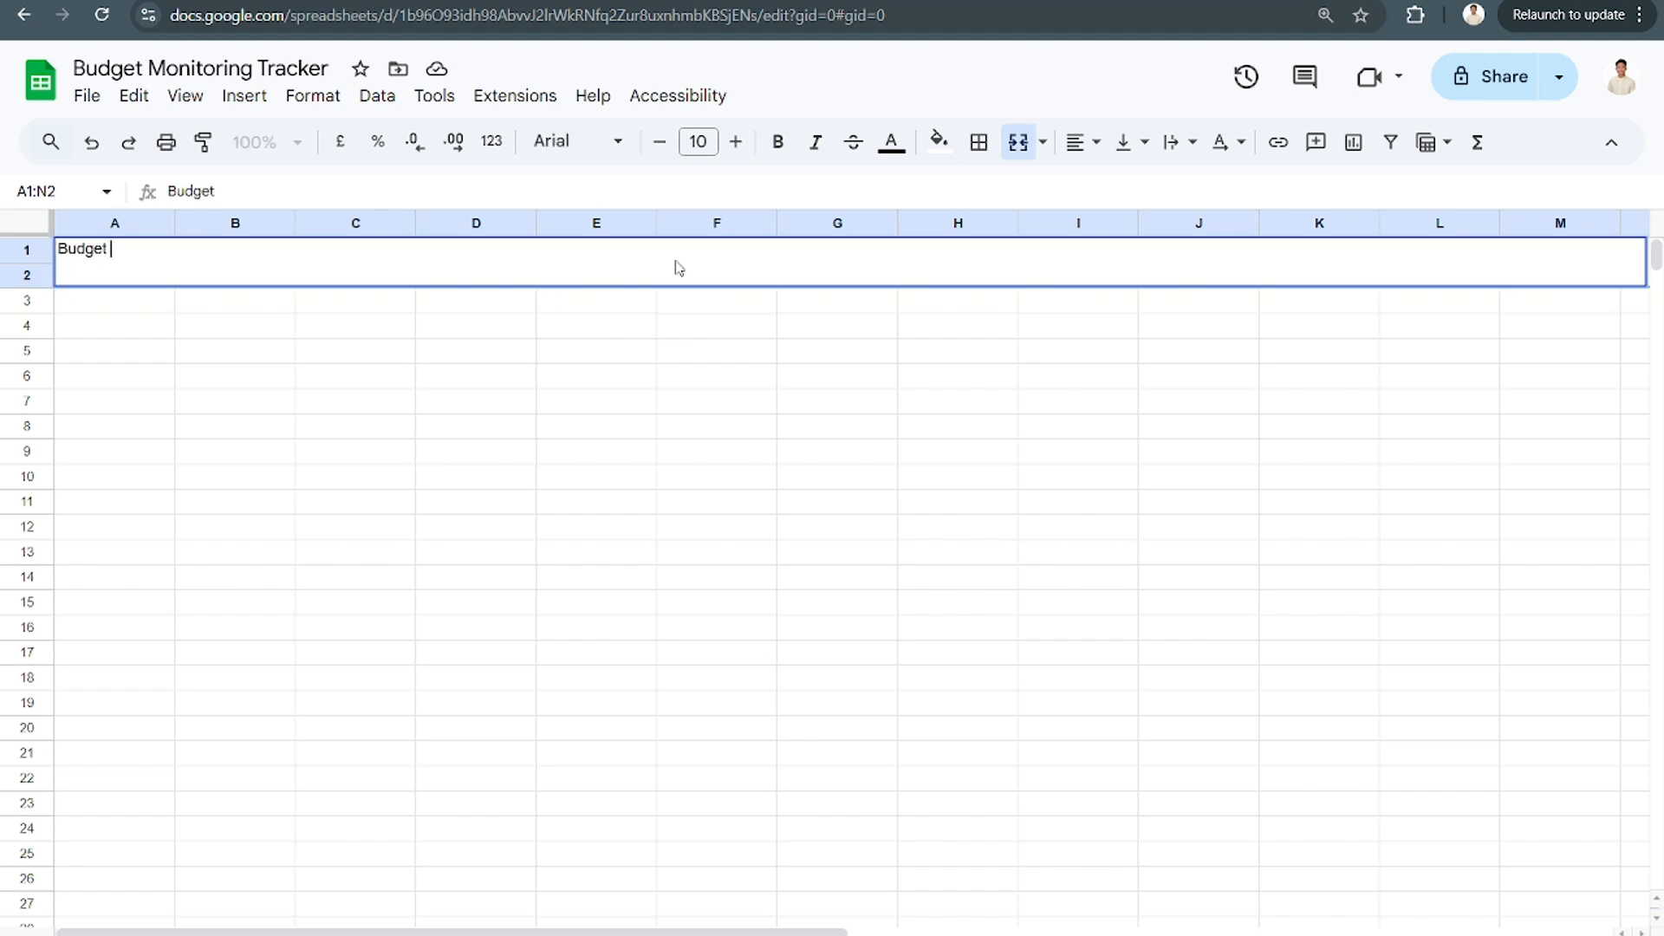
pyautogui.write('Monitoring Tracker')
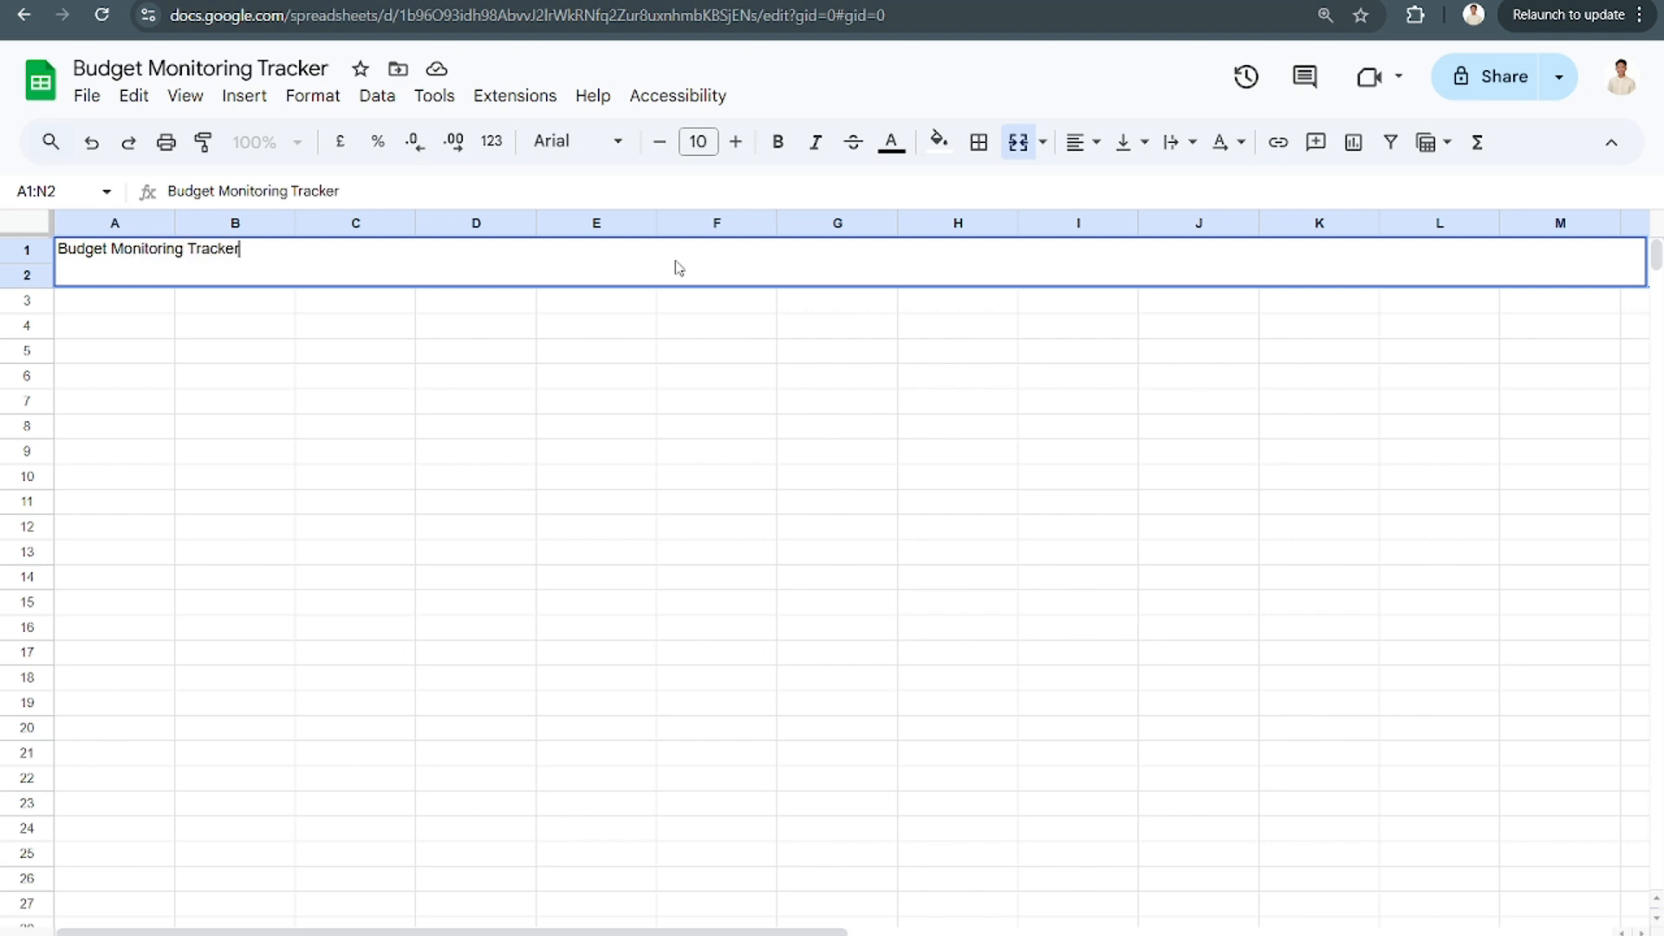
pyautogui.press('Return')
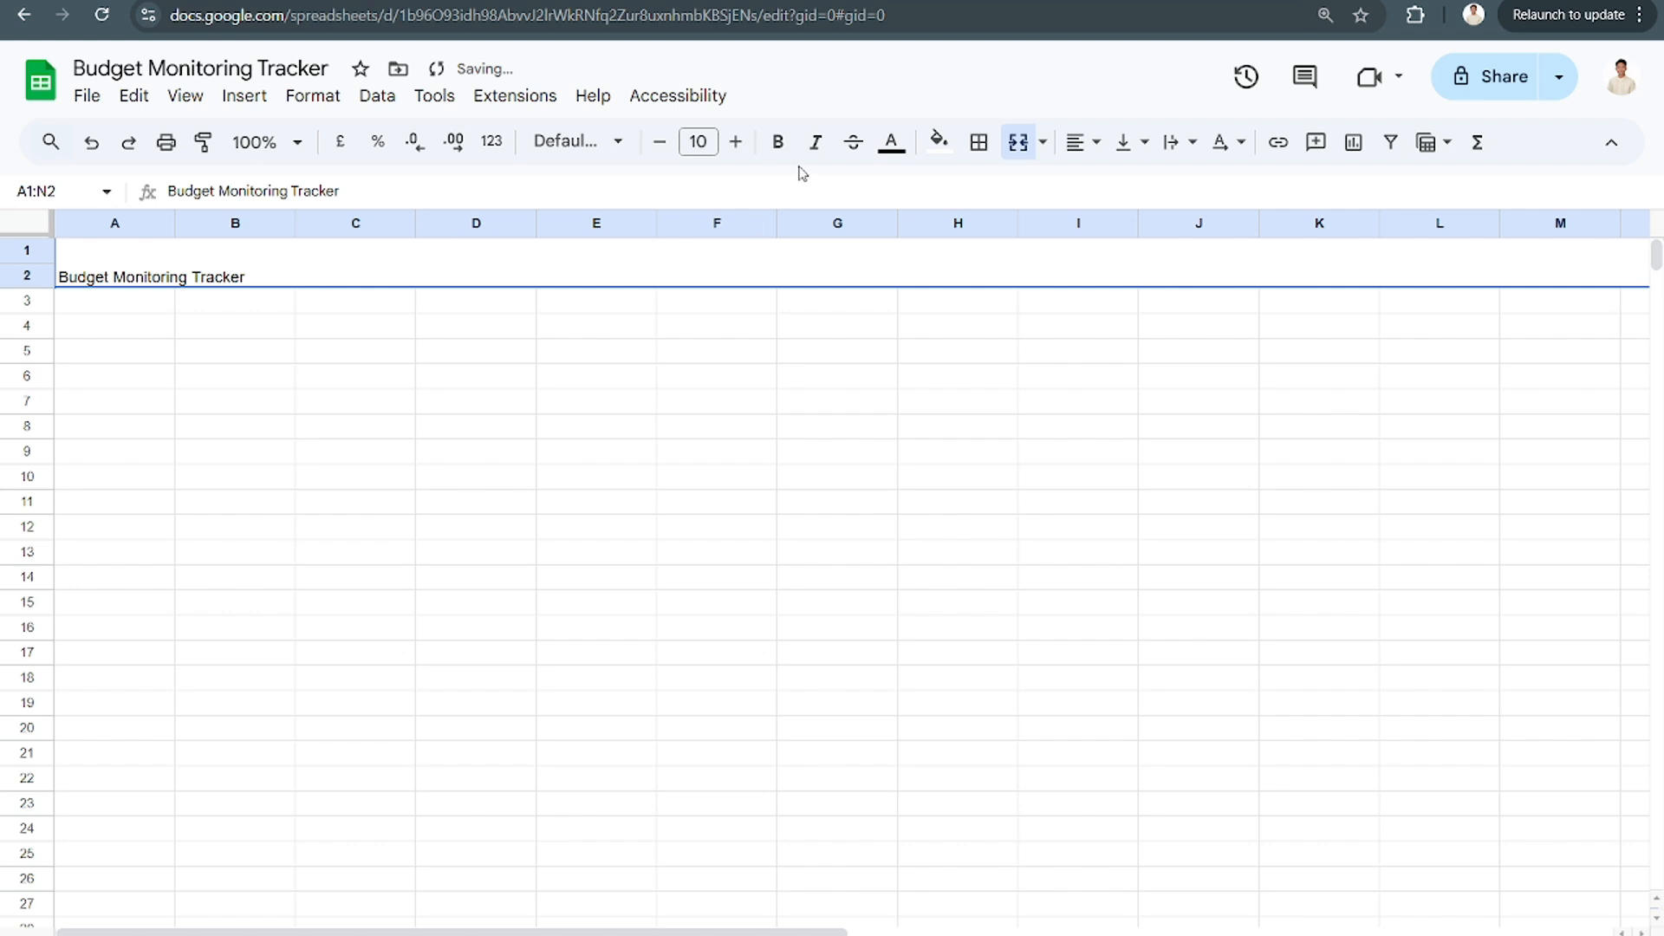
# Increase the title's font size to 18
pyautogui.click(734, 142)
pyautogui.click(735, 143)
pyautogui.click(735, 142)
pyautogui.click(735, 143)
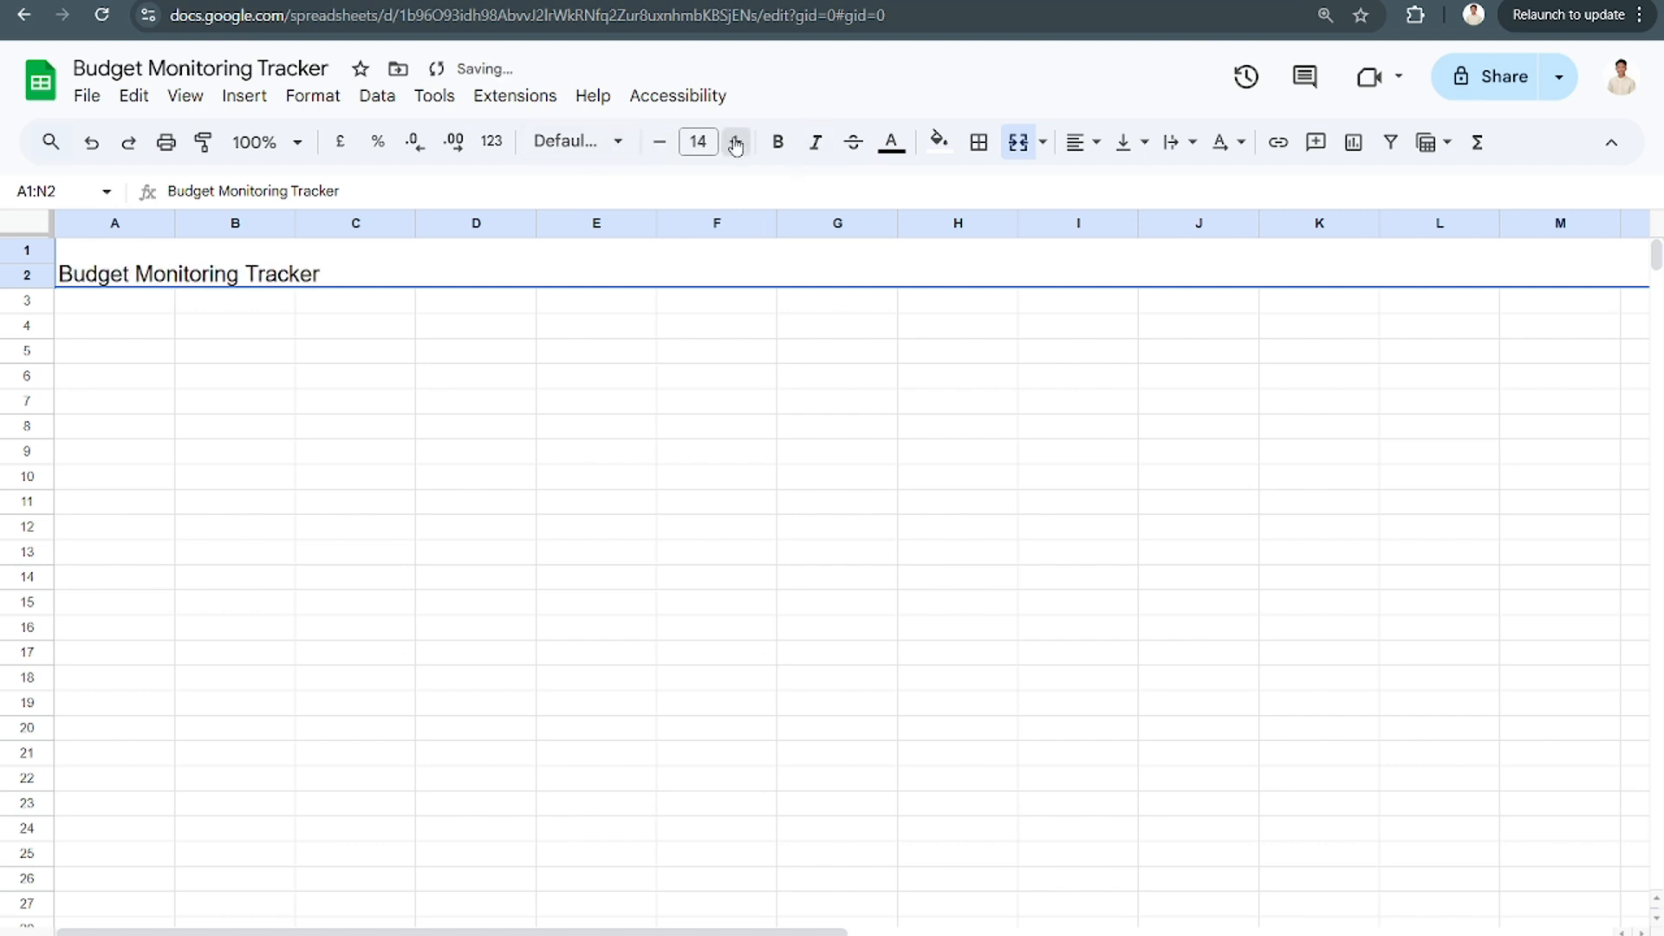
pyautogui.click(735, 142)
pyautogui.click(735, 142)
pyautogui.click(735, 142)
pyautogui.click(735, 142)
# Set the title's font to Helvetica Neue and make it bold and italic
pyautogui.click(576, 141)
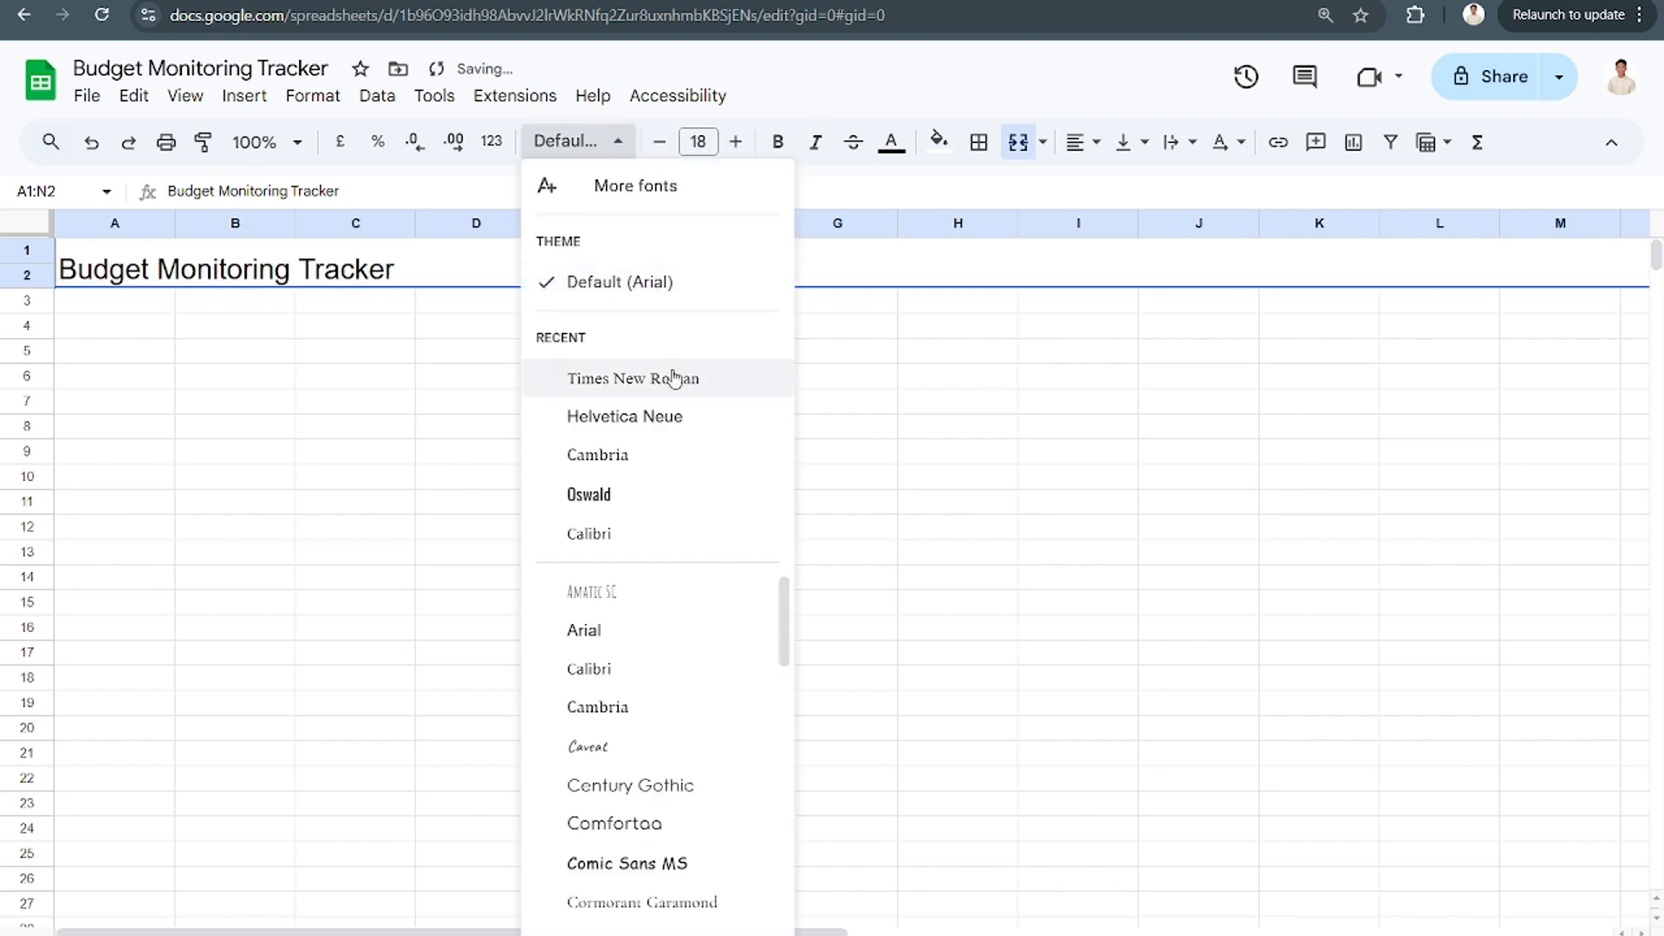
pyautogui.click(659, 418)
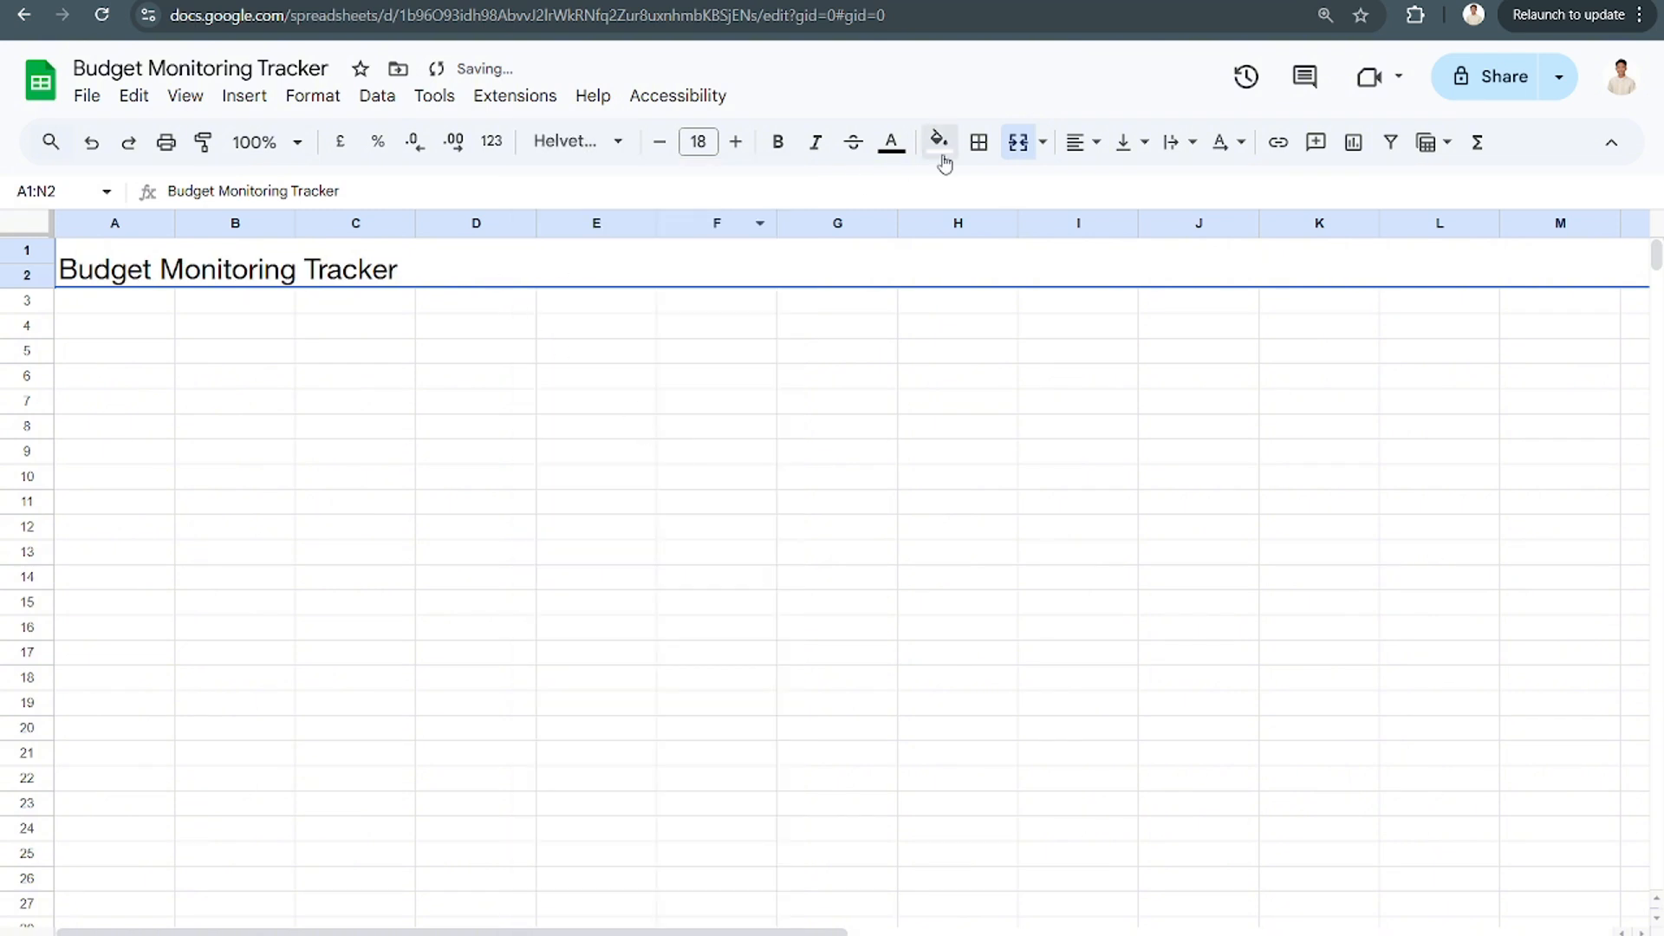
pyautogui.click(779, 146)
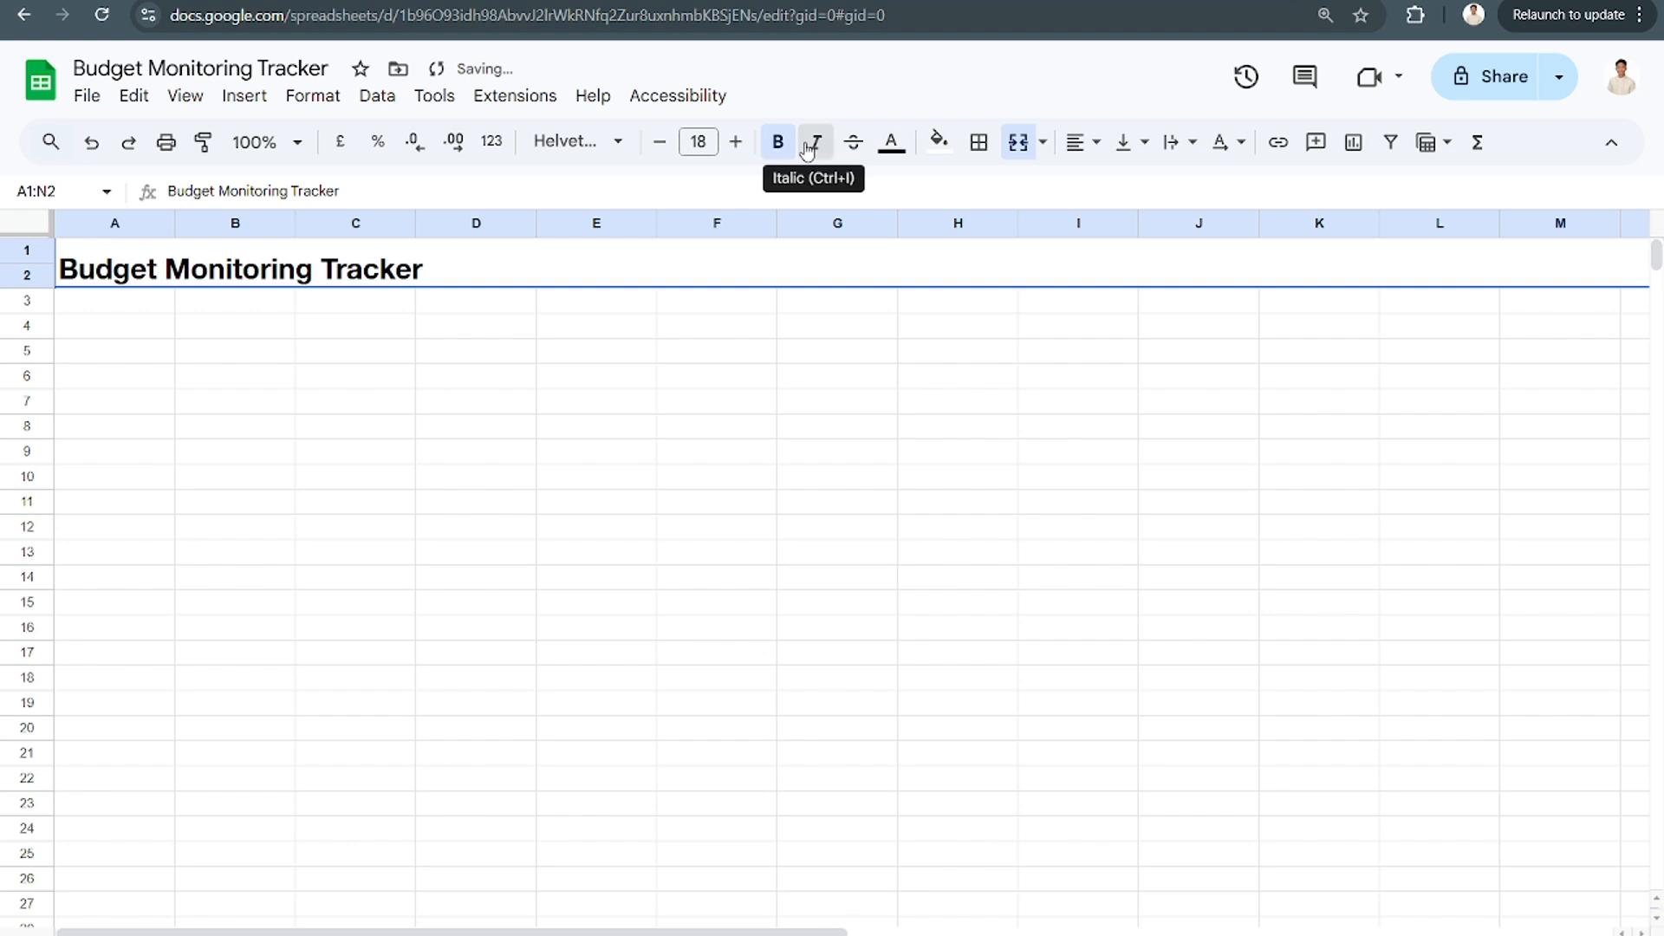
pyautogui.click(814, 144)
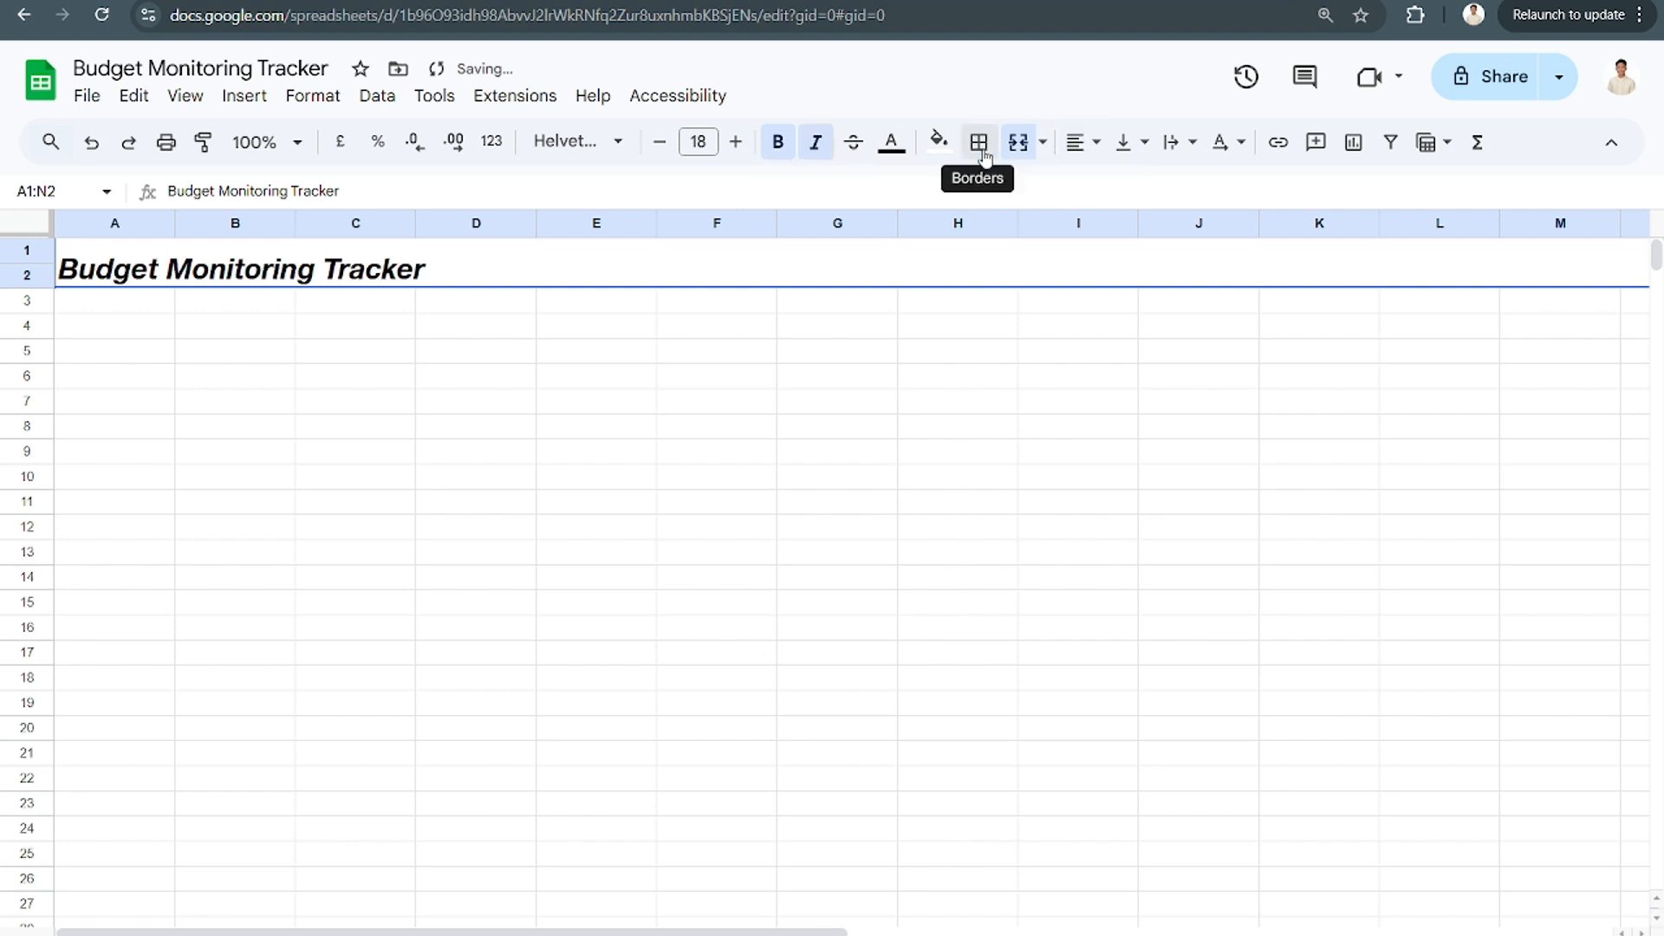
# Align the title text vertically to the middle of its merged cell
pyautogui.click(1124, 142)
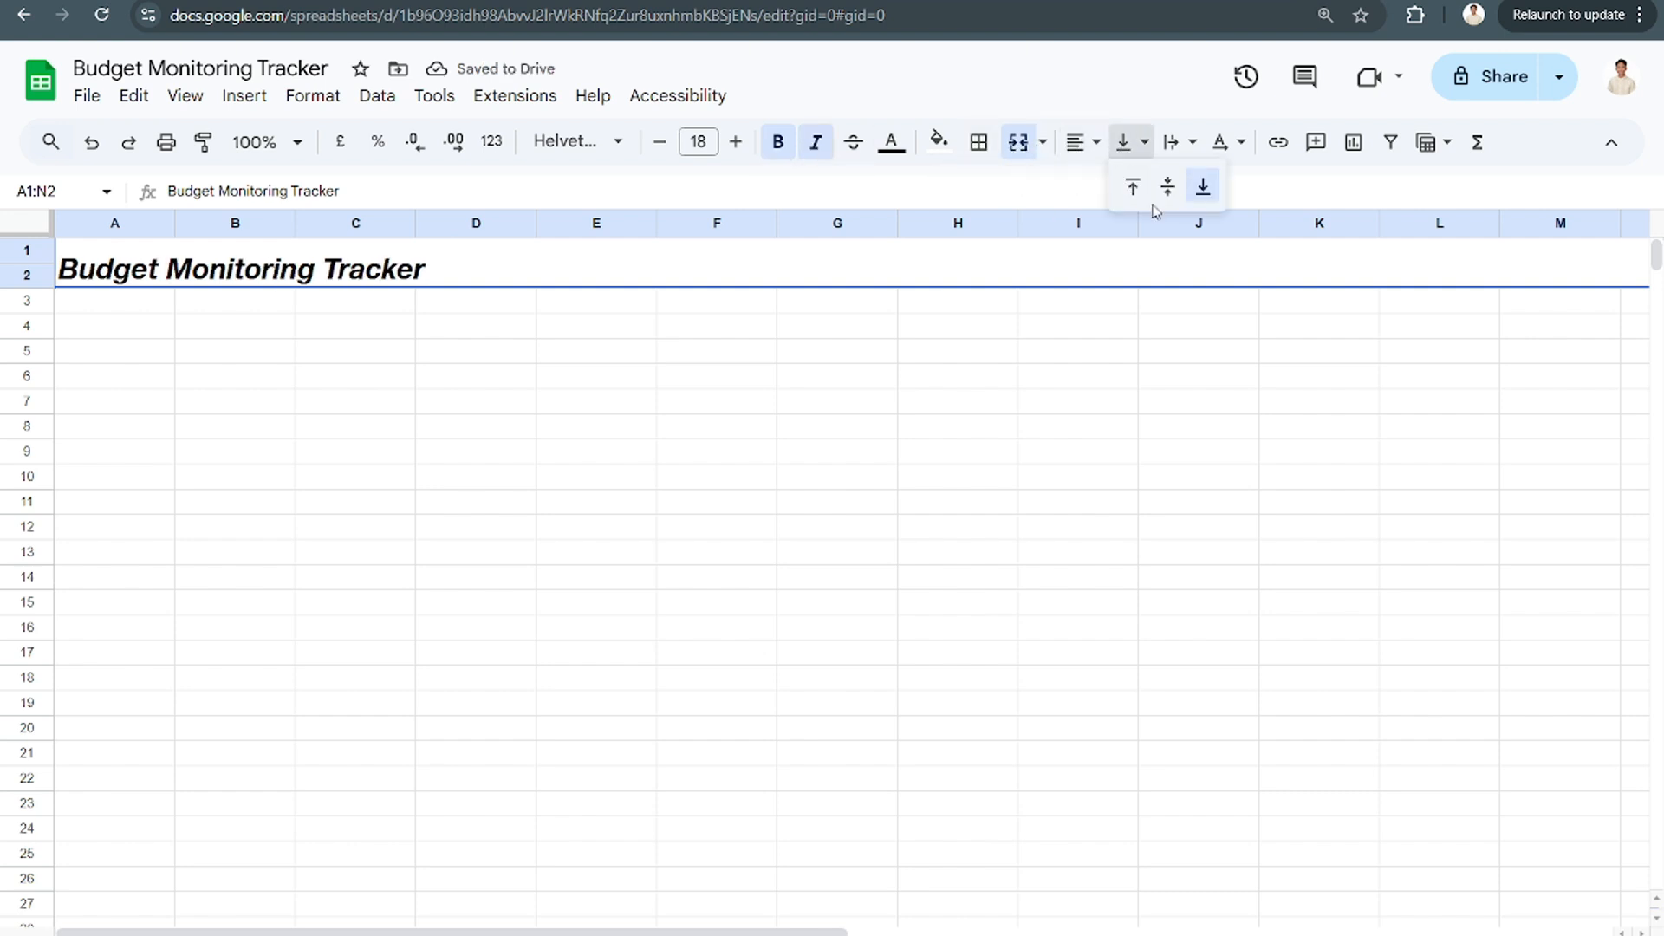
pyautogui.click(1167, 184)
pyautogui.click(1129, 428)
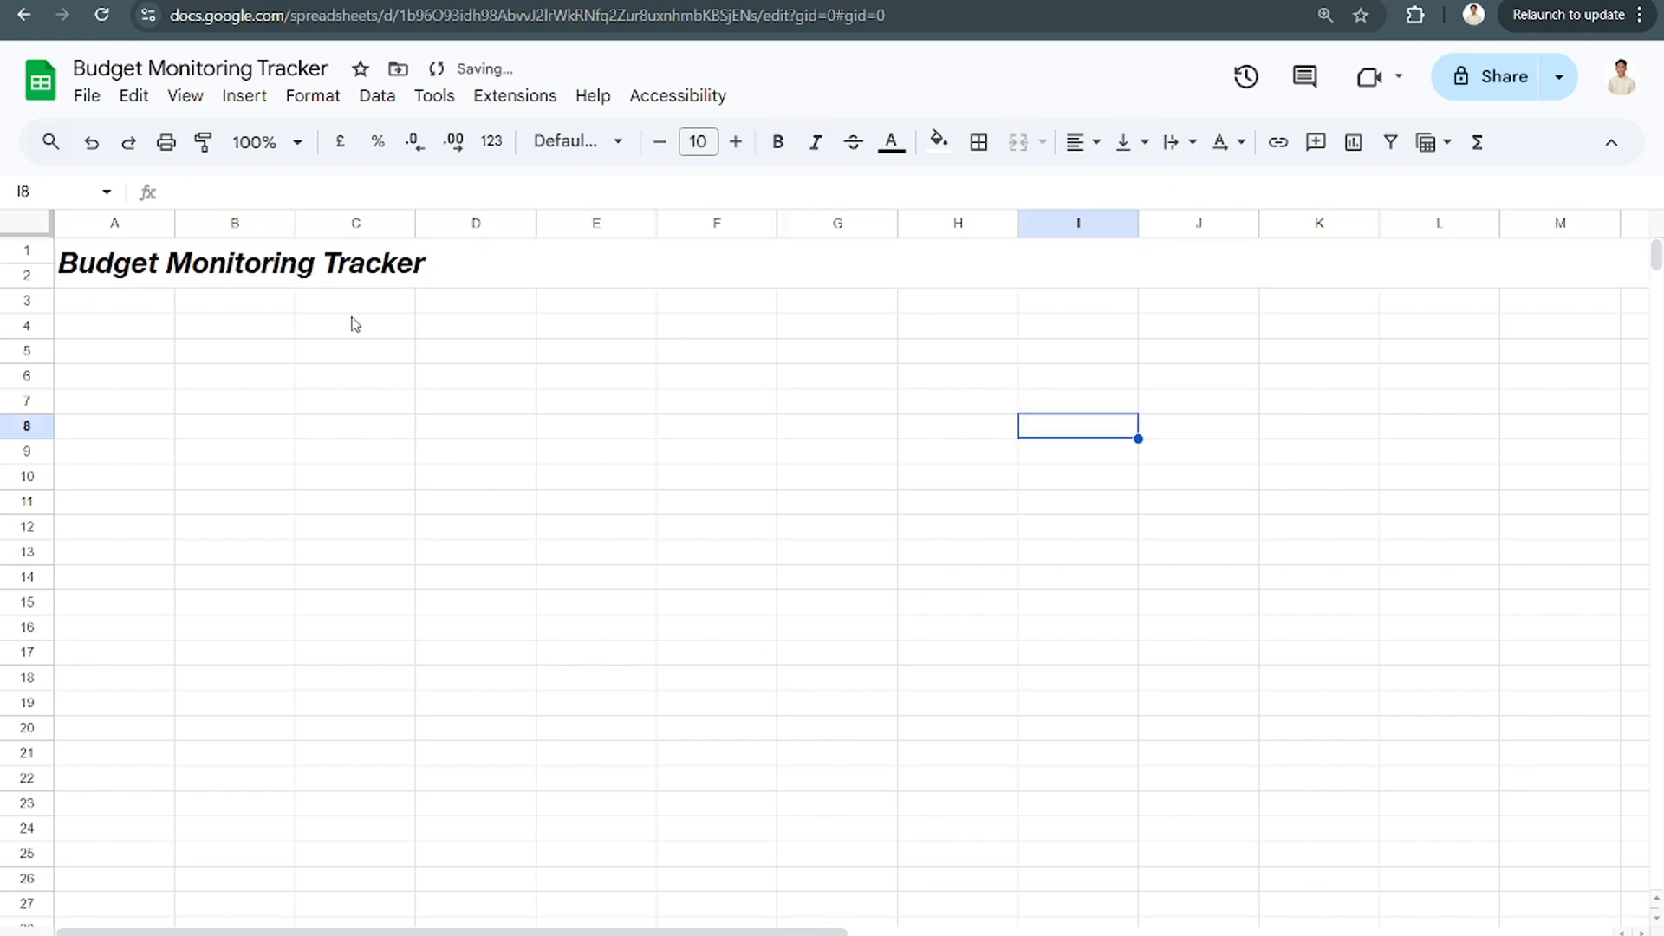
# Increase the font size of the merged title cell to 20
pyautogui.click(966, 282)
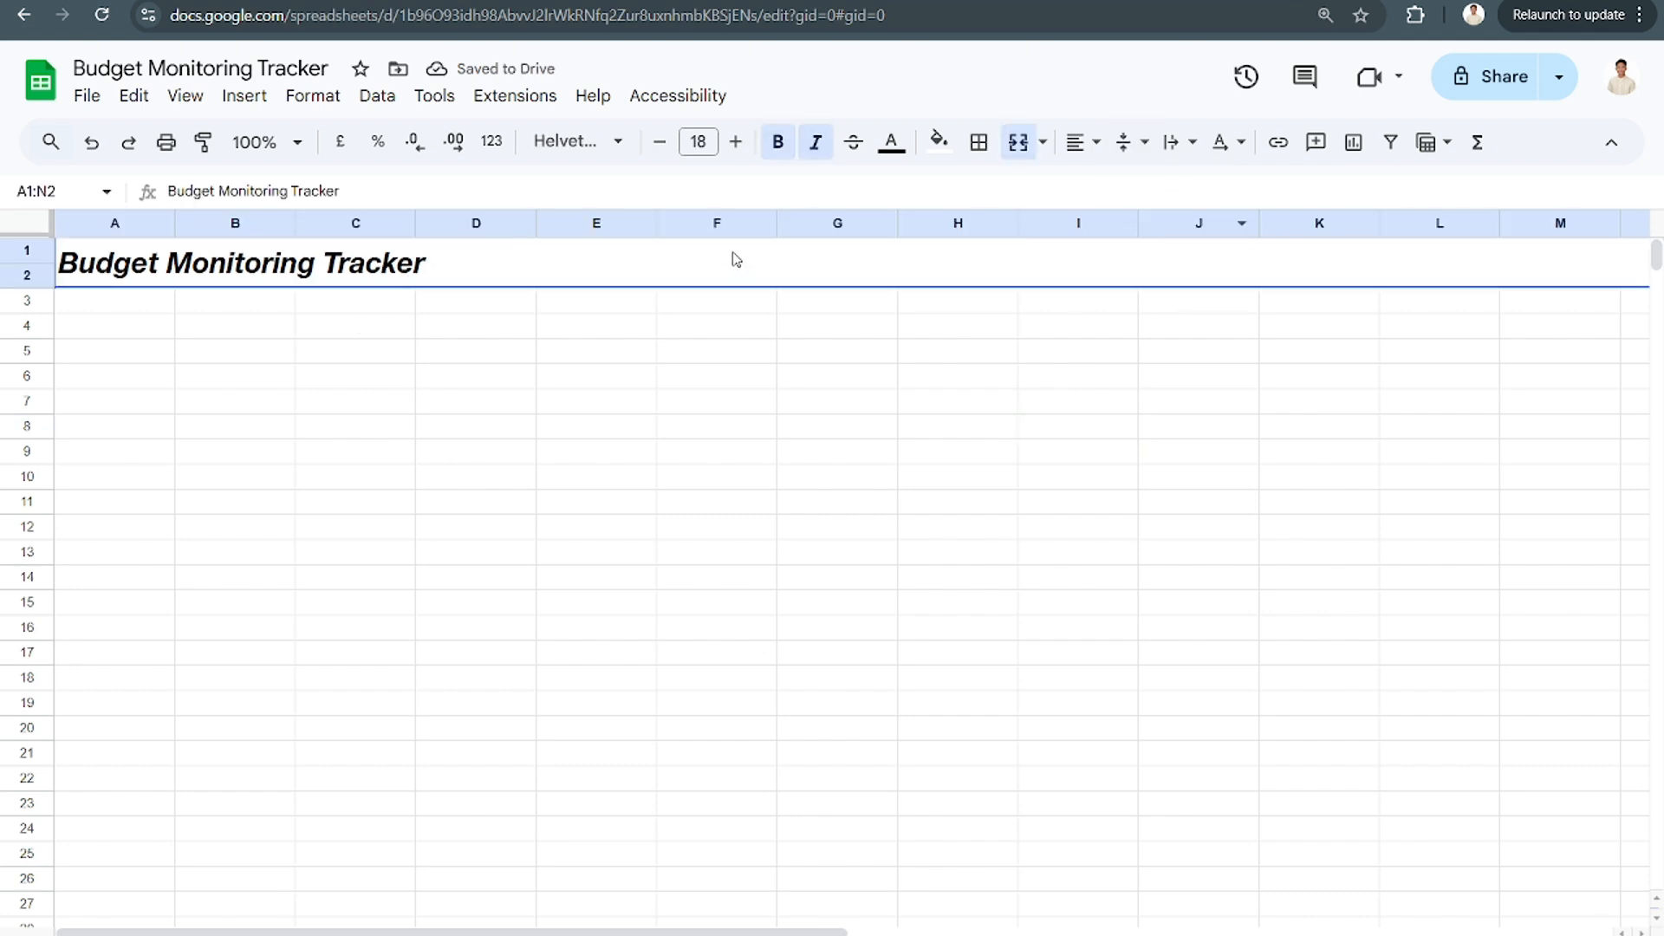
pyautogui.click(735, 141)
pyautogui.click(735, 141)
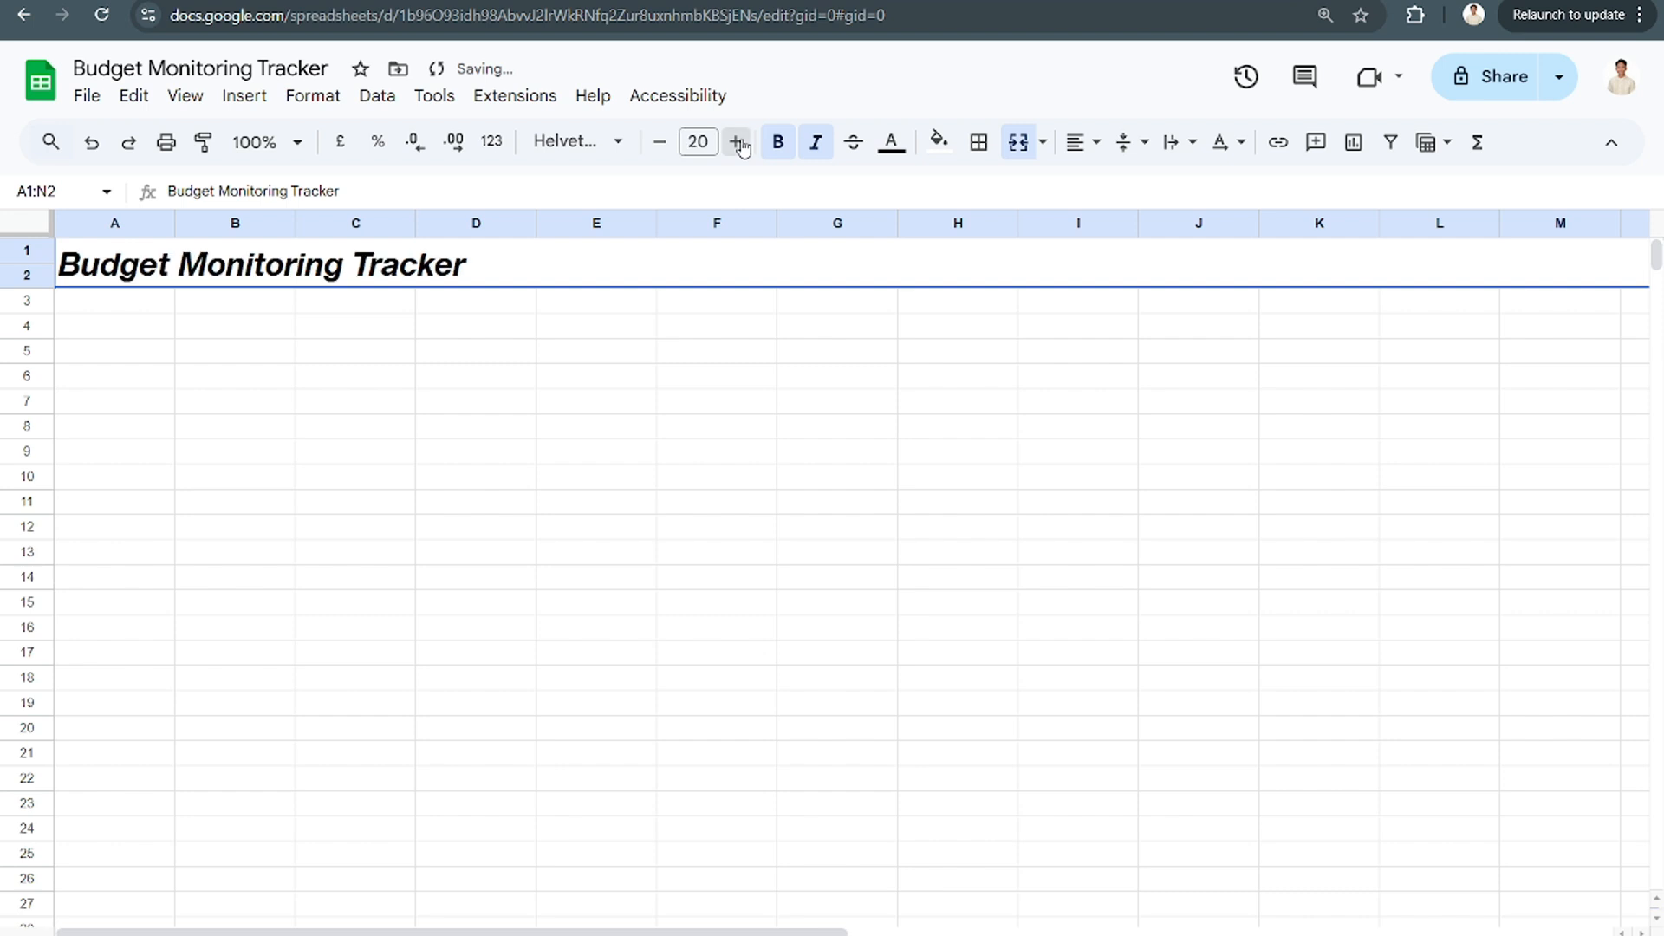
pyautogui.click(736, 141)
pyautogui.click(941, 381)
pyautogui.click(538, 265)
pyautogui.click(658, 141)
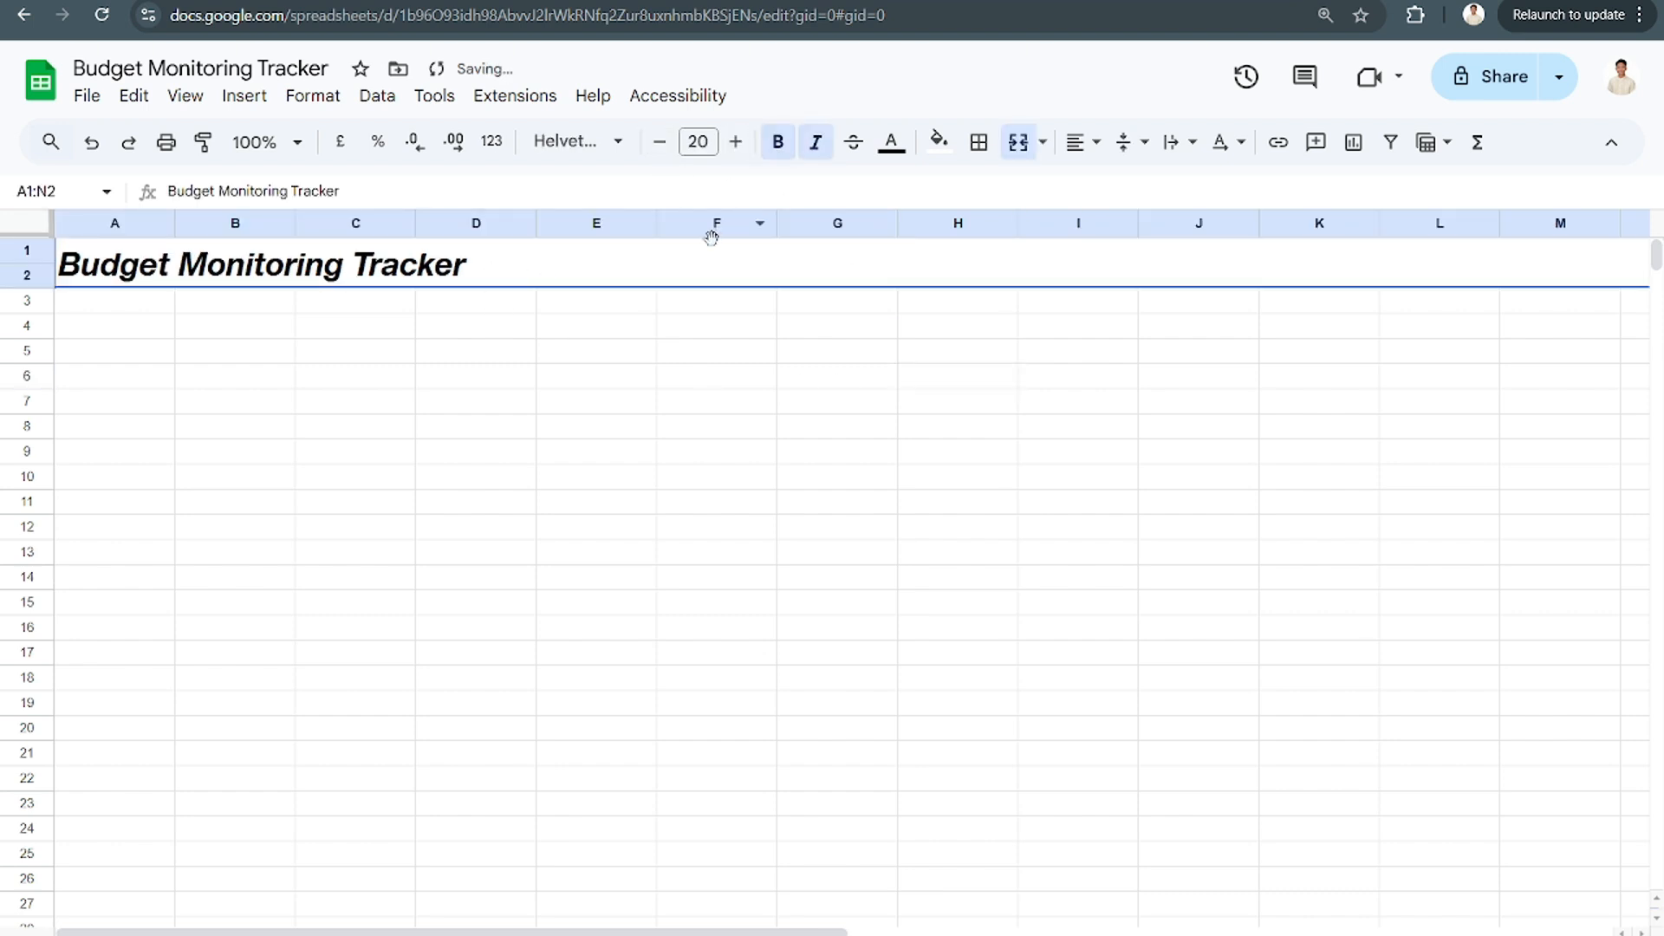
# Fill the background of the merged title cell A1:N2 with light blue
pyautogui.click(384, 423)
pyautogui.click(109, 275)
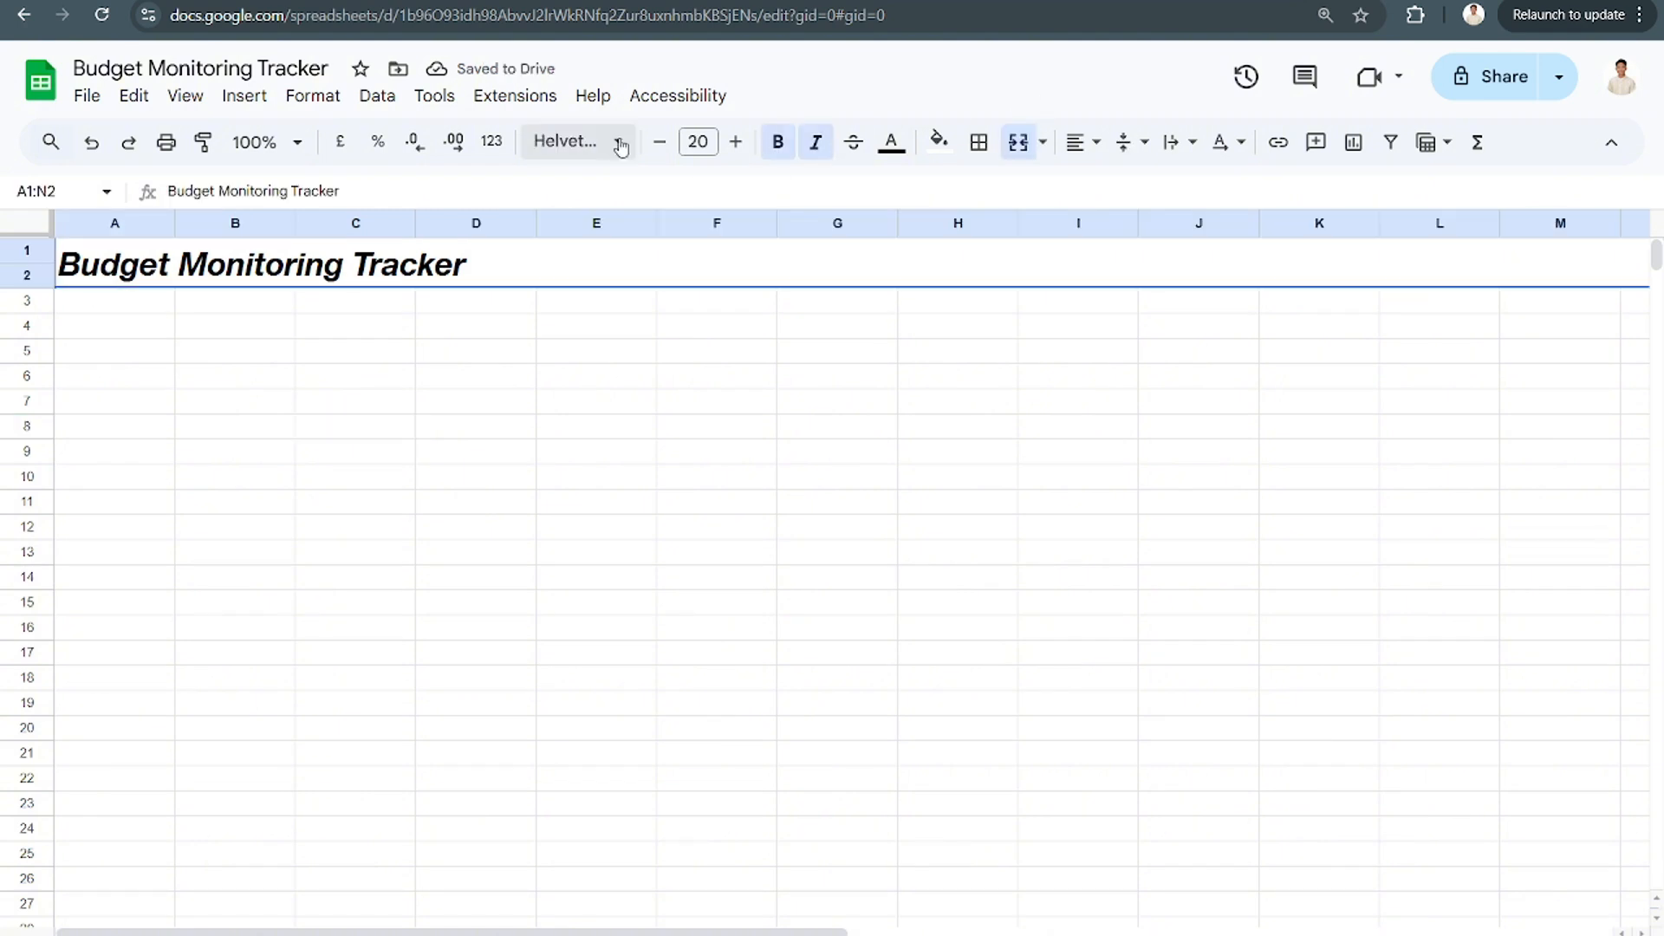
pyautogui.click(942, 144)
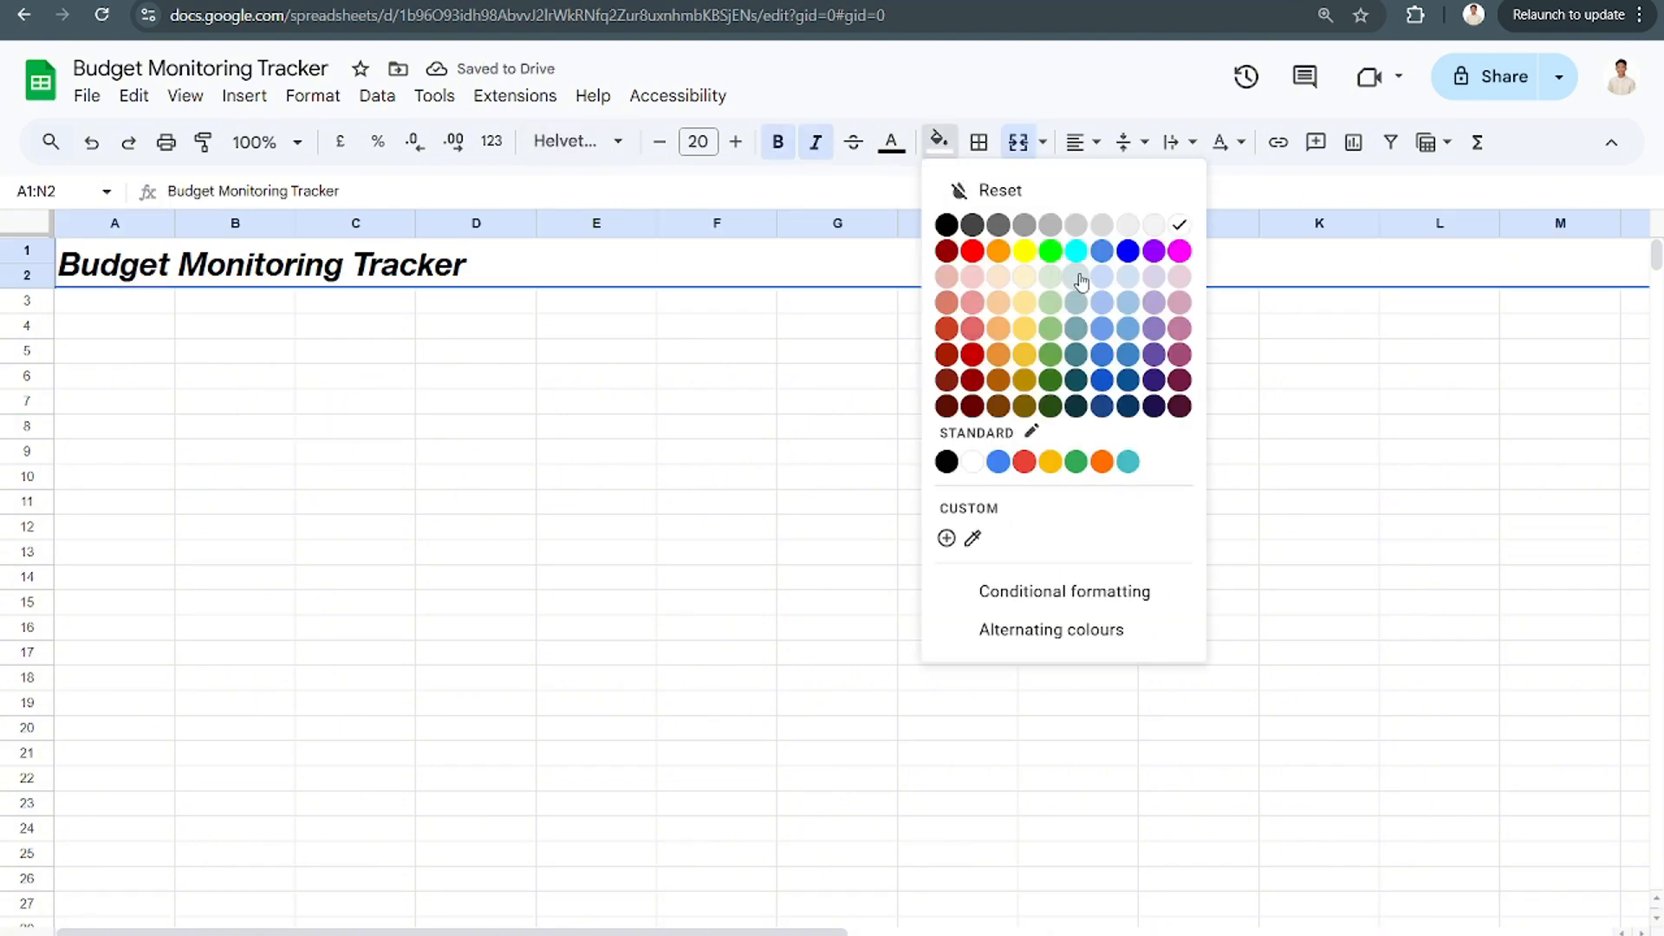
pyautogui.click(1122, 303)
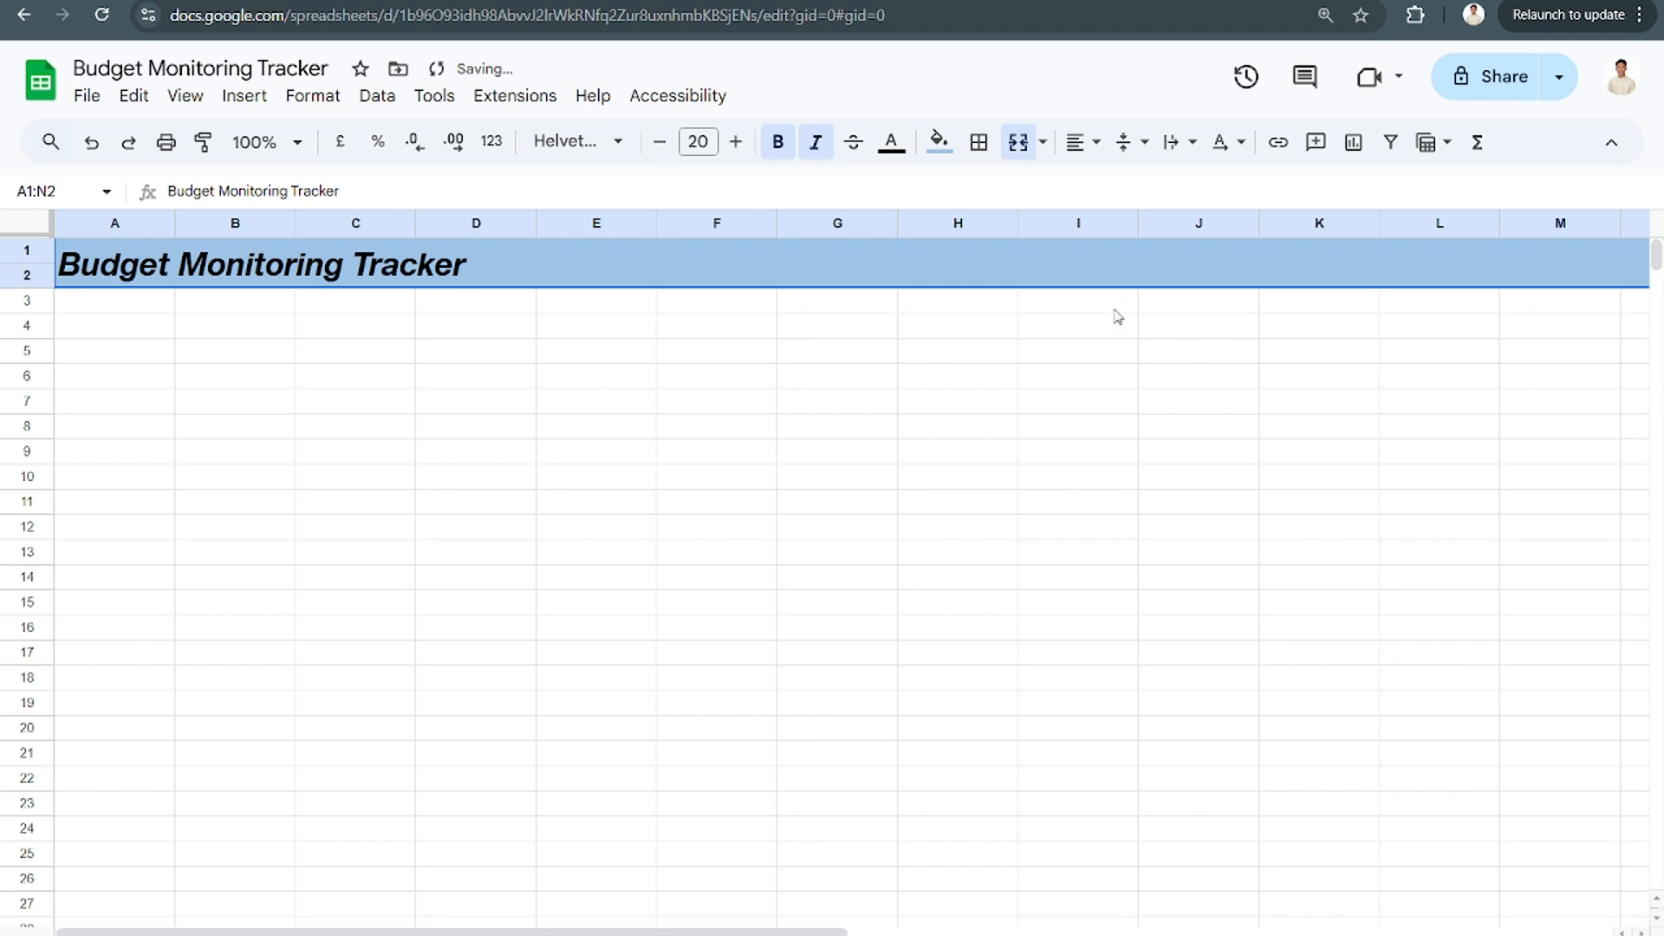
pyautogui.click(1112, 325)
# Change the text colour of the title to white
pyautogui.click(532, 284)
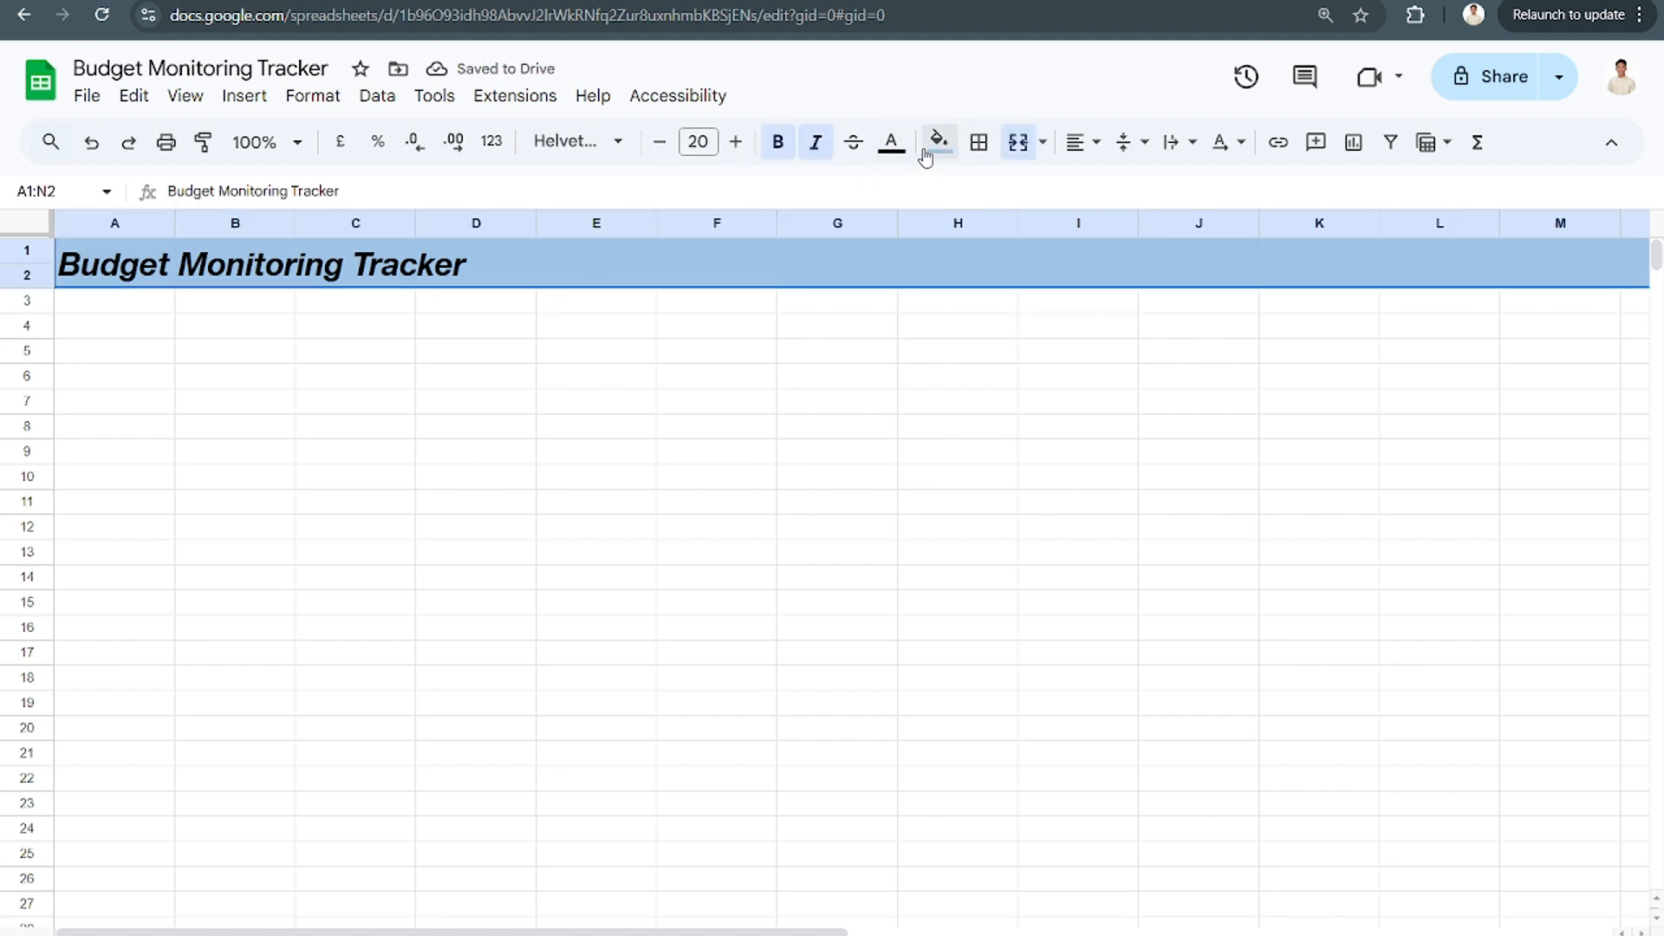
pyautogui.click(891, 143)
pyautogui.click(1133, 227)
pyautogui.click(838, 501)
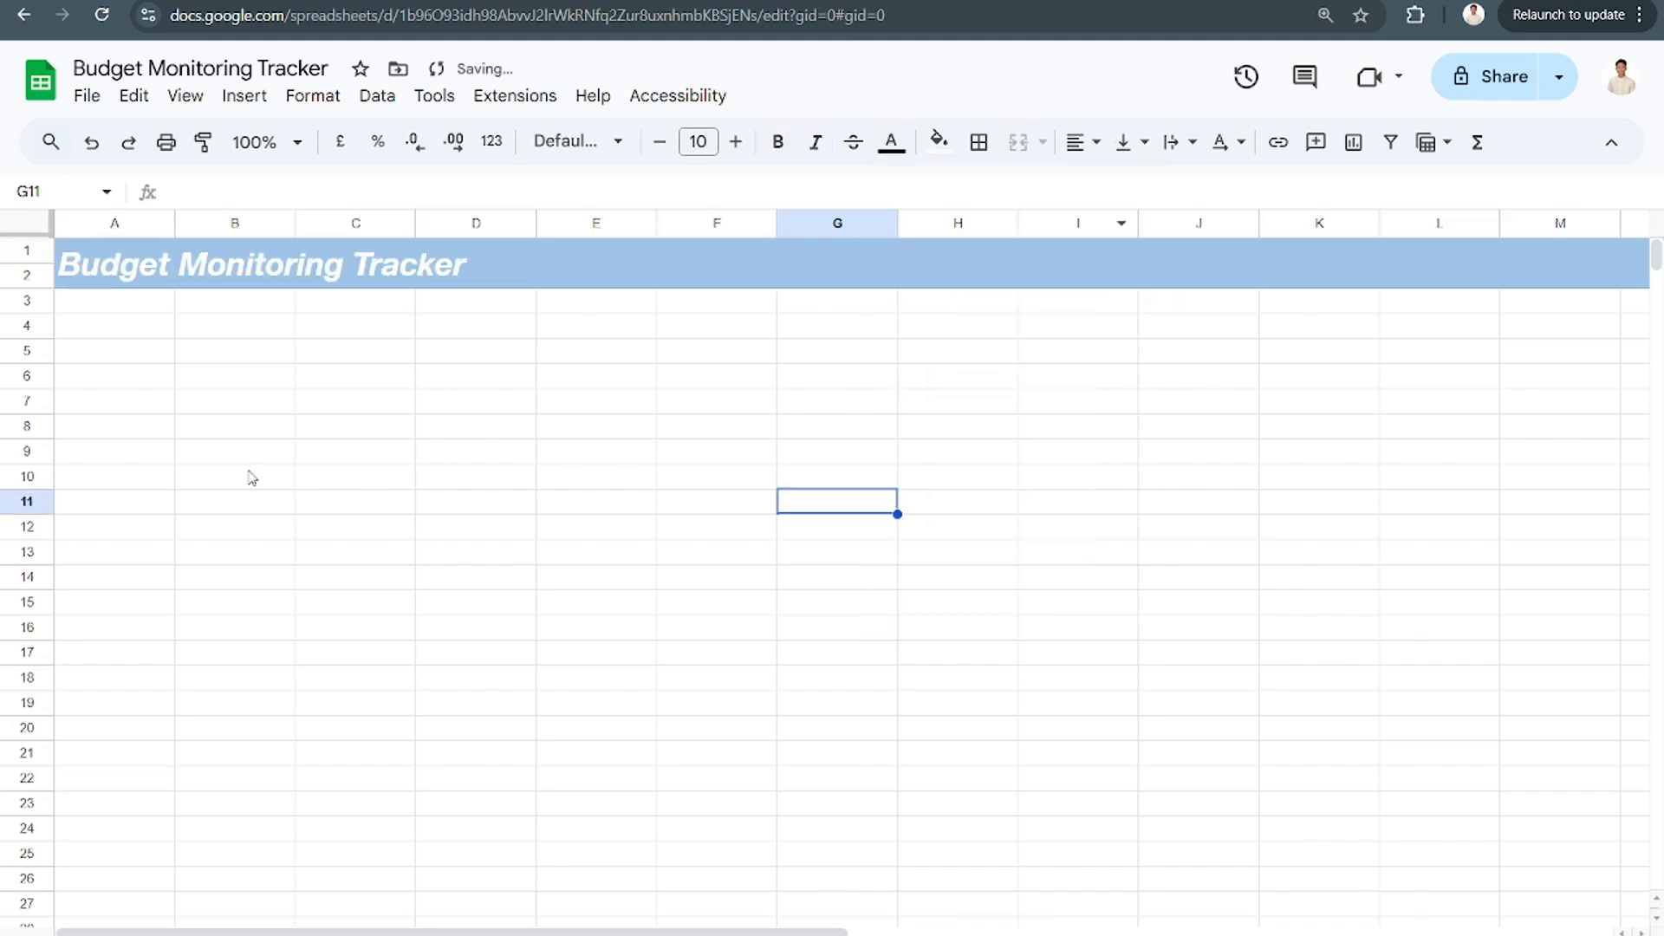
# Enter the label "Income" in cell A4
pyautogui.click(150, 334)
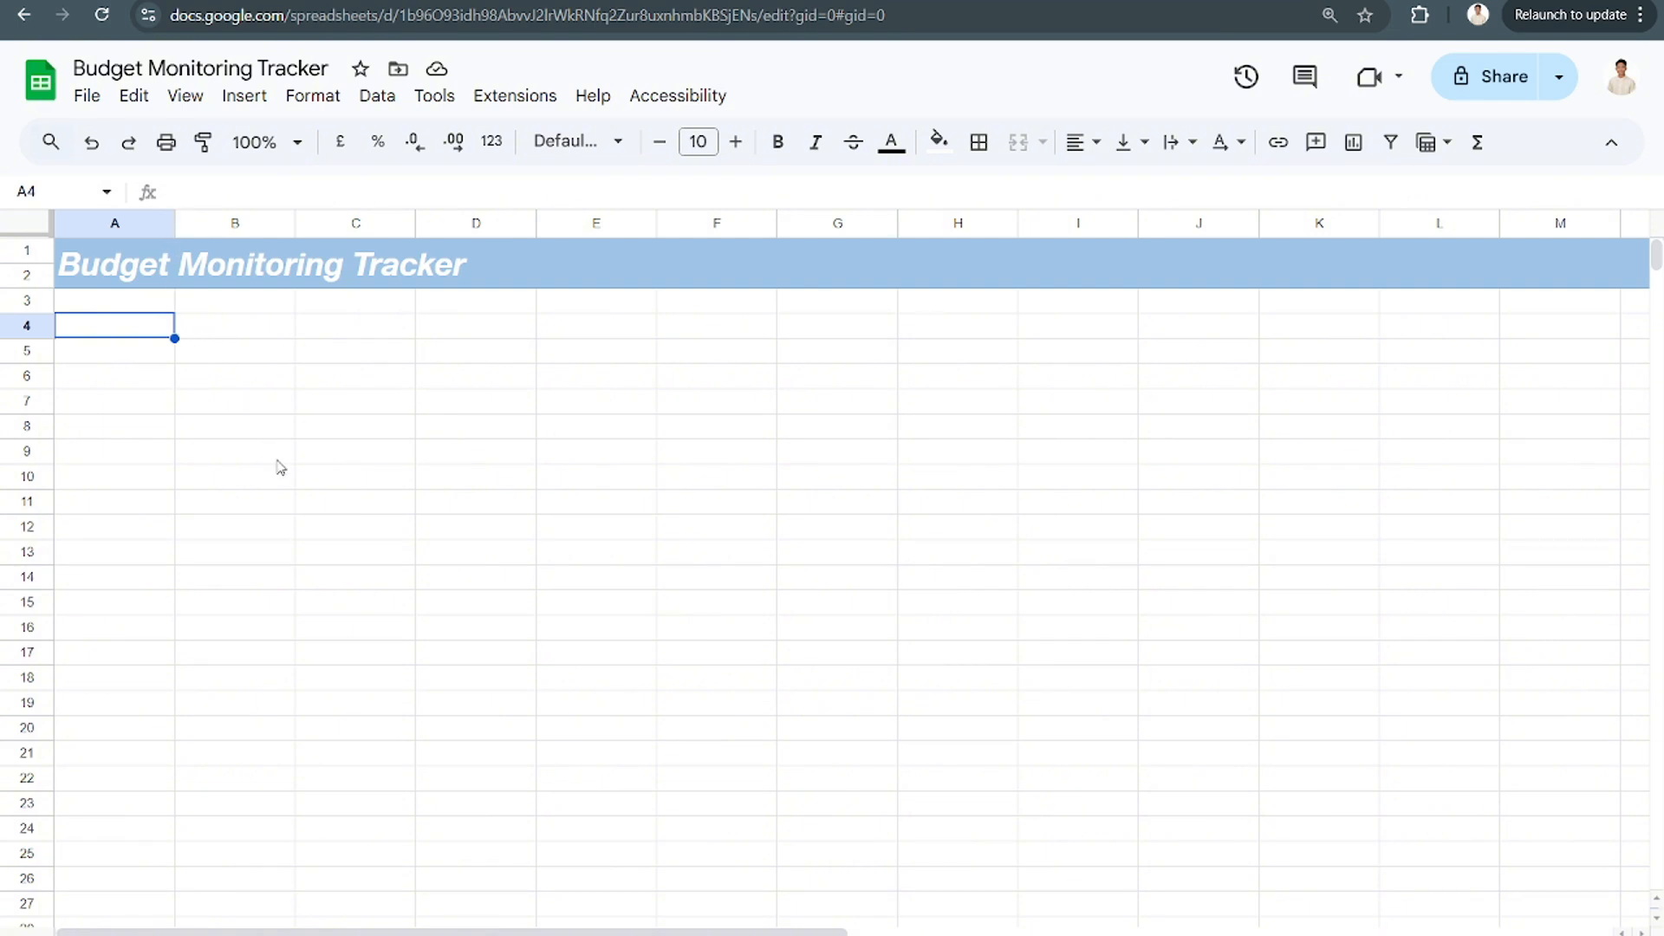
pyautogui.write('Income')
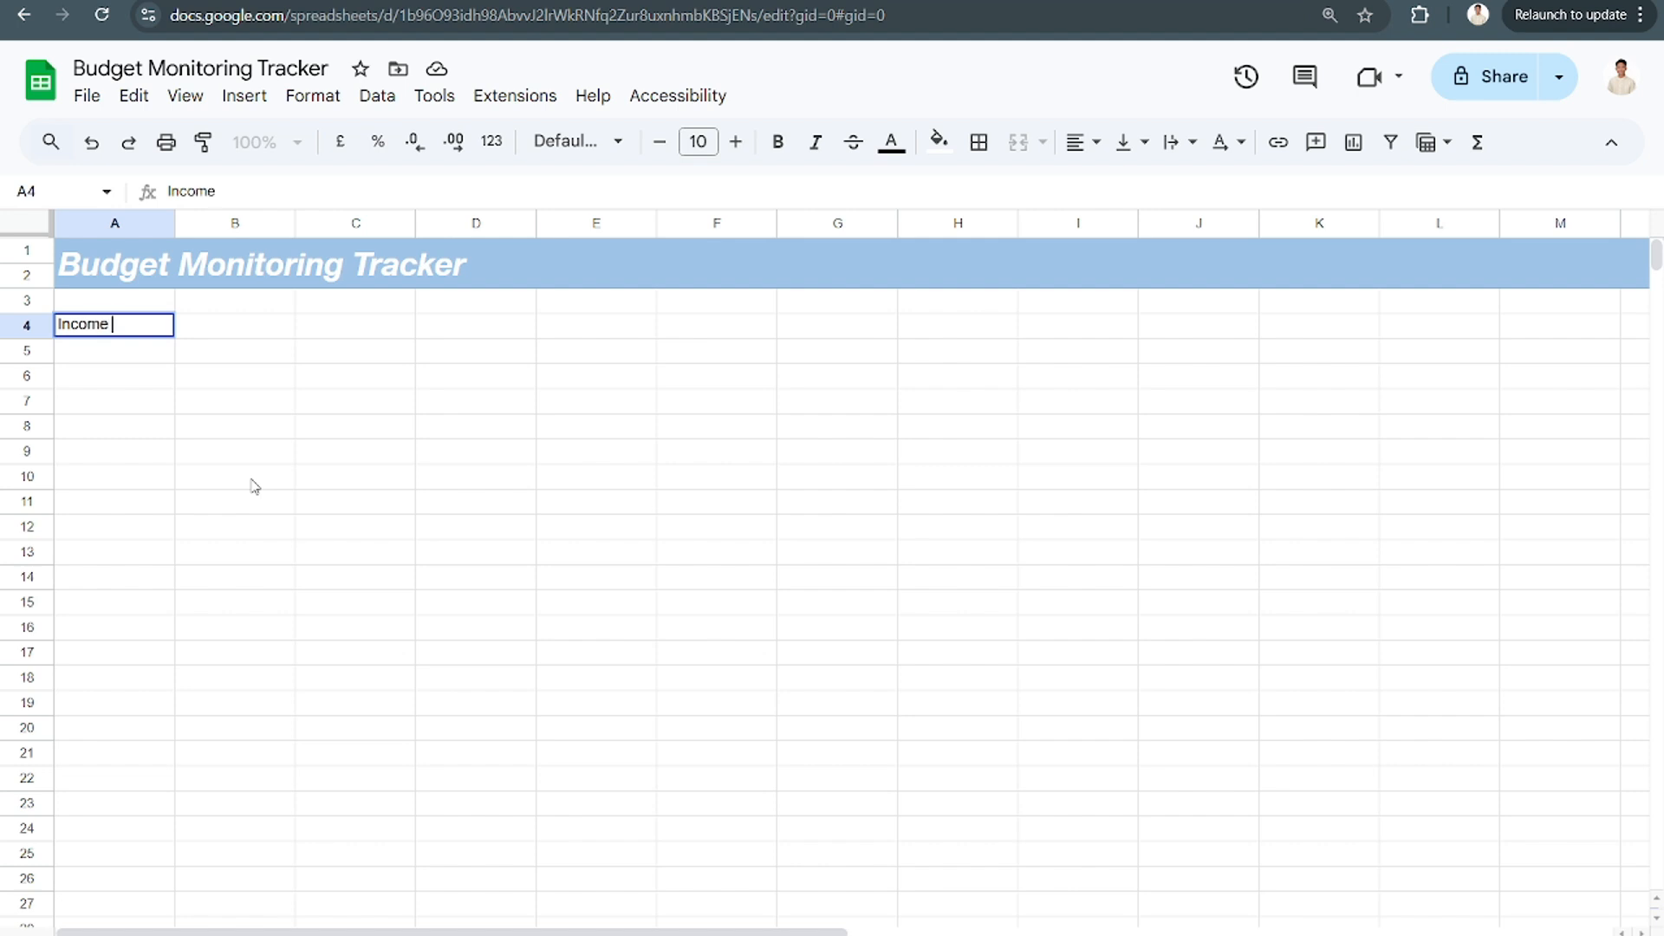
pyautogui.press('Return')
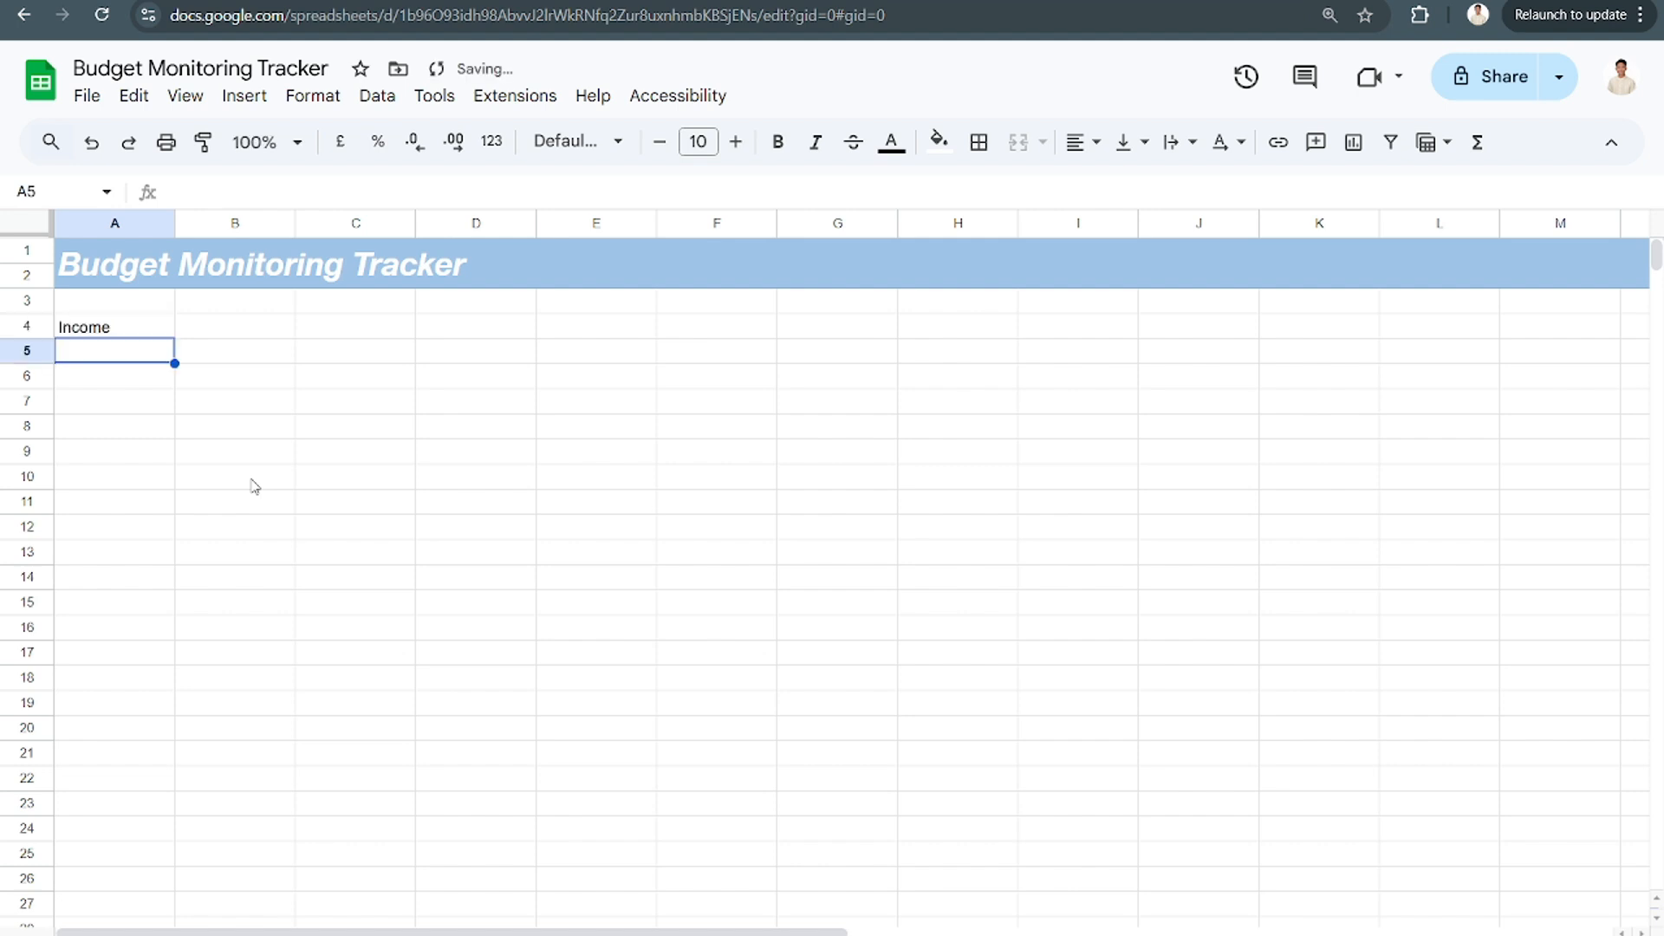
pyautogui.press('Down')
pyautogui.press('Down')
pyautogui.press('Down')
pyautogui.press('Down')
pyautogui.press('Down')
pyautogui.press('Down')
pyautogui.press('Down')
pyautogui.press('Down')
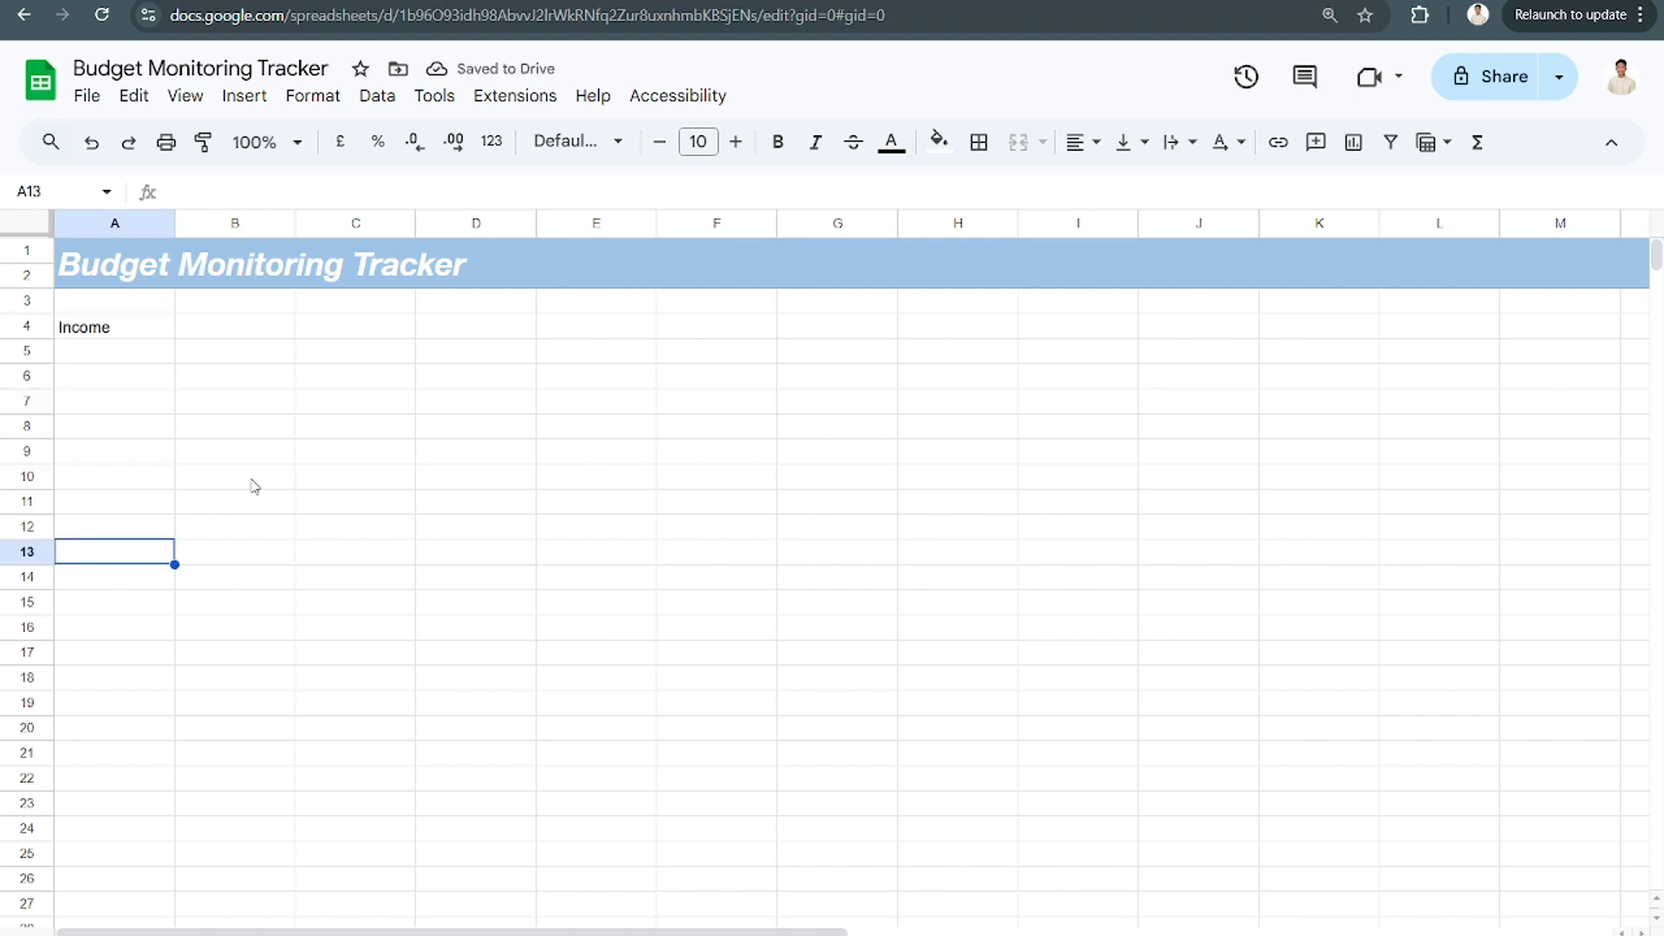
pyautogui.press('Up')
pyautogui.press('Down')
pyautogui.press('Up')
pyautogui.press('Up')
pyautogui.press('Up')
pyautogui.press('Up')
pyautogui.press('Up')
pyautogui.press('Up')
pyautogui.press('Up')
pyautogui.press('Up')
pyautogui.press('Up')
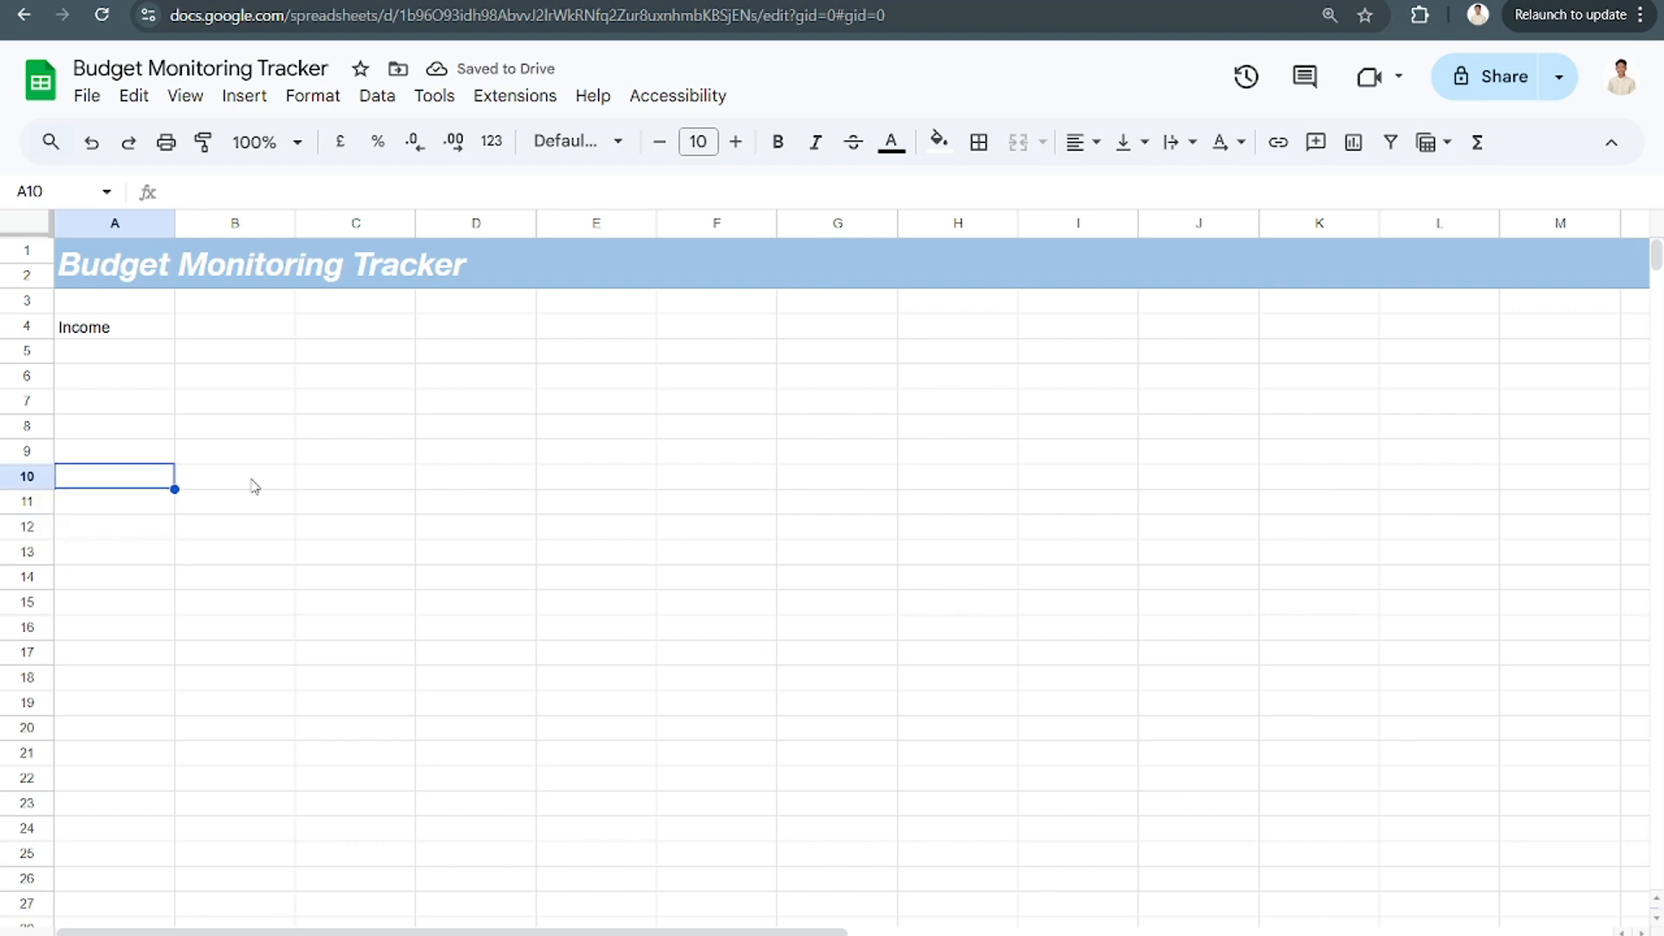
pyautogui.press('Down')
pyautogui.press('Down')
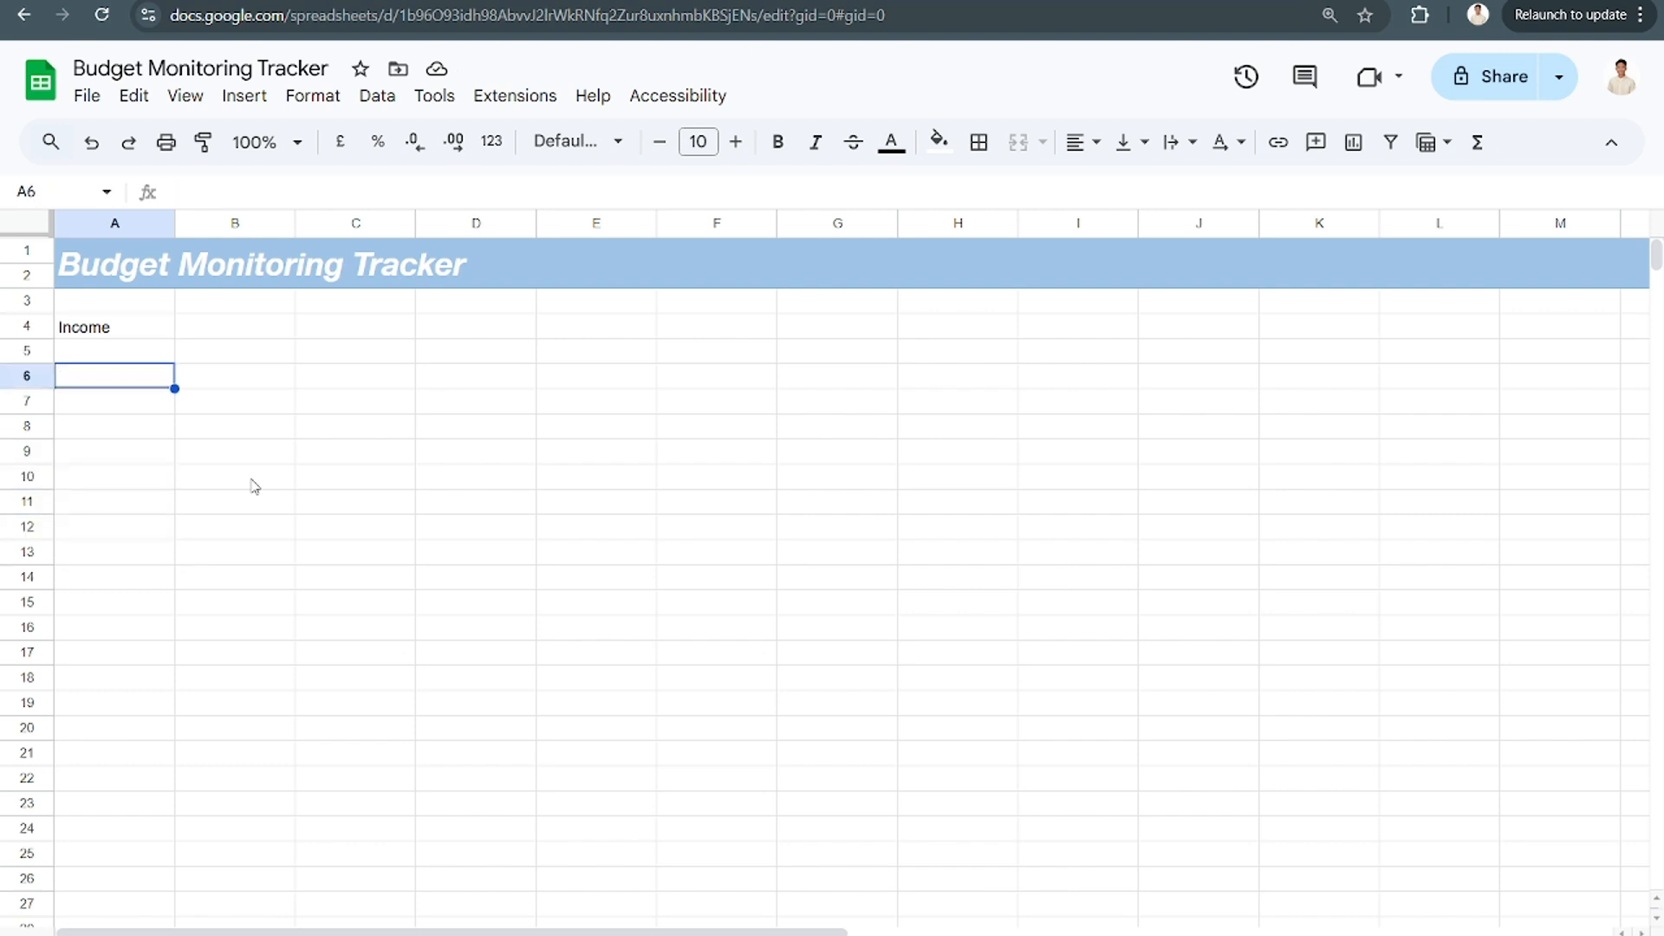
# Enter the labels "Savings" in cell A5 and "Expenses" in cell A6
pyautogui.press('Down')
pyautogui.press('Up')
pyautogui.press('Up')
pyautogui.write('Sa')
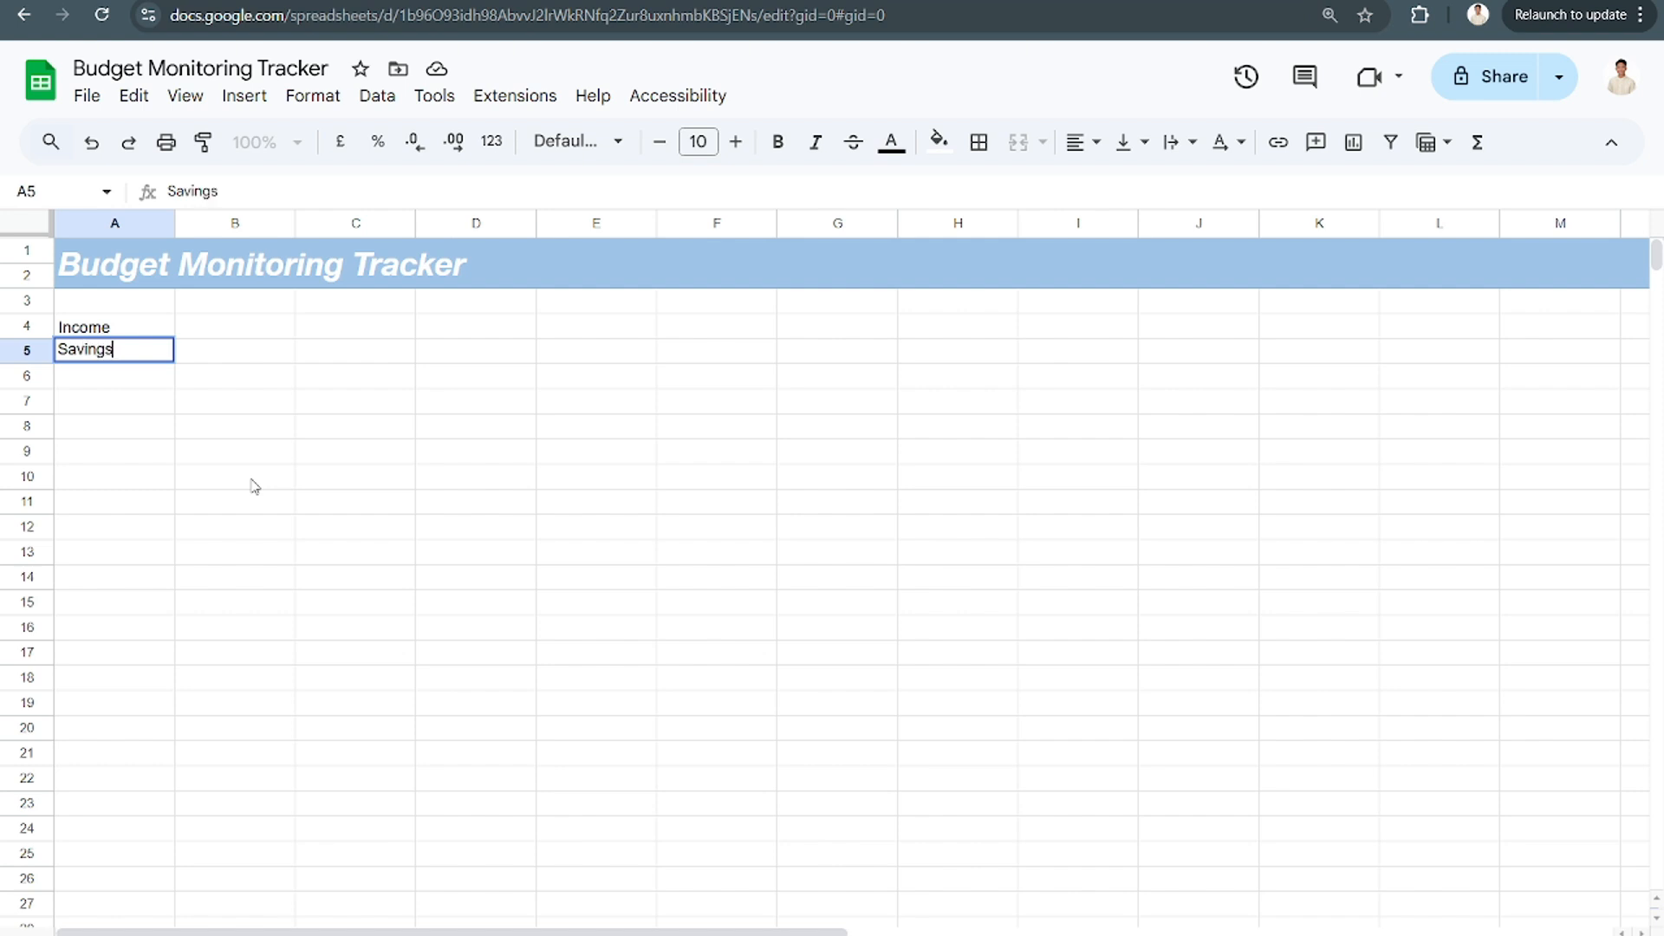
pyautogui.press('Return')
pyautogui.write('Ex')
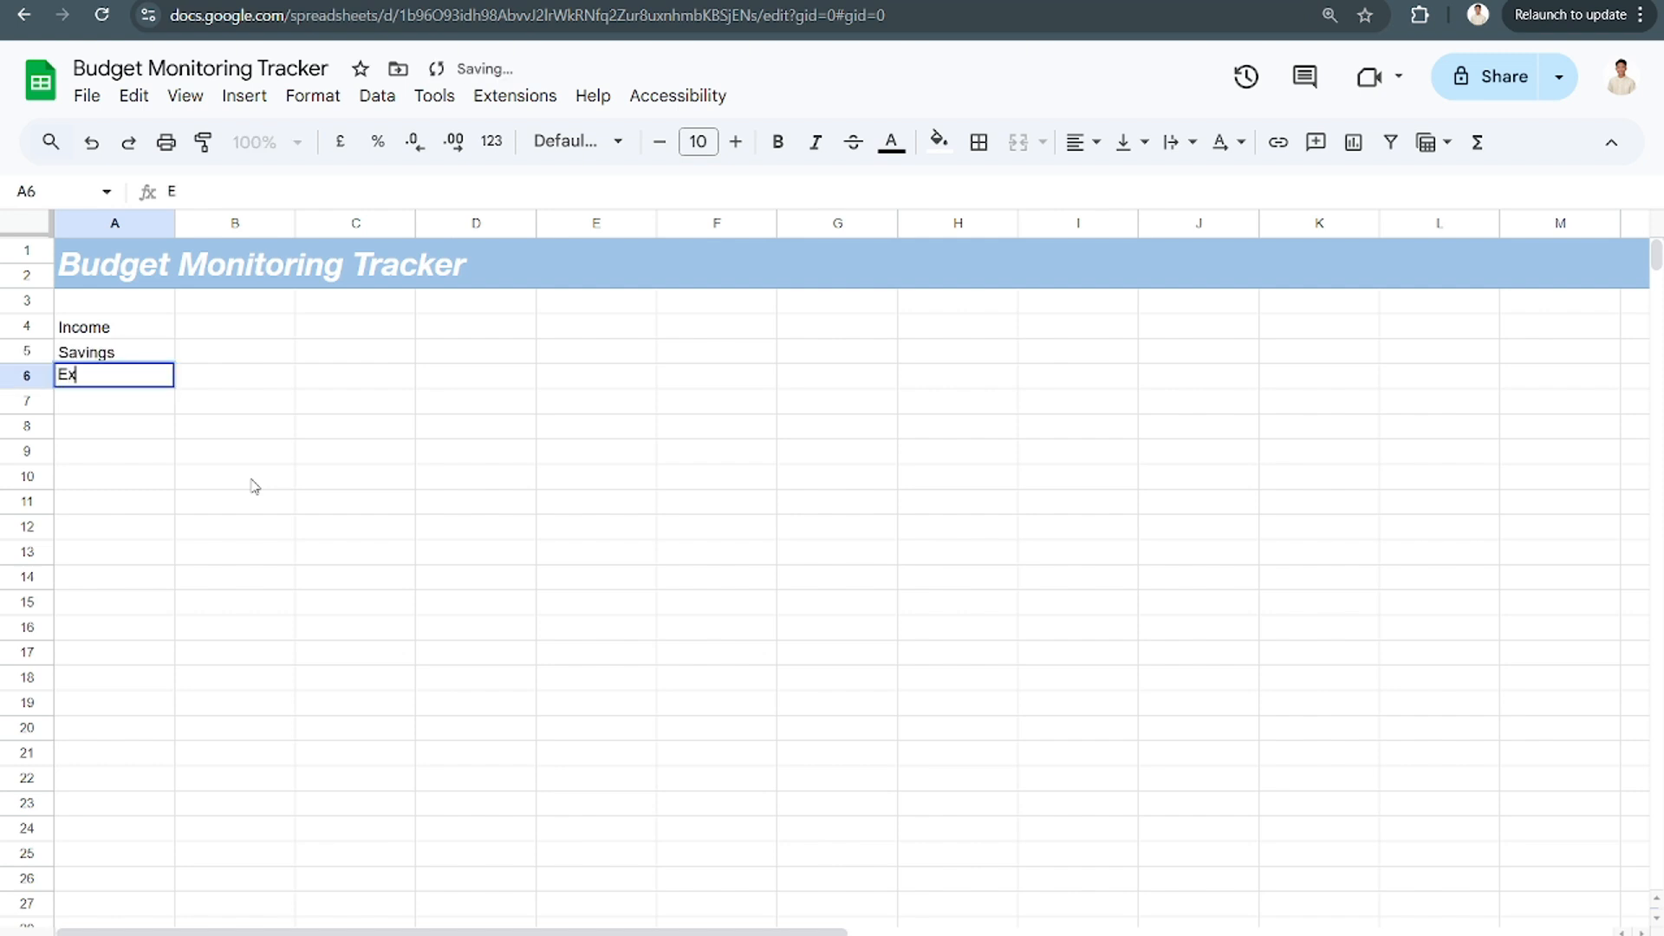
pyautogui.write('penses')
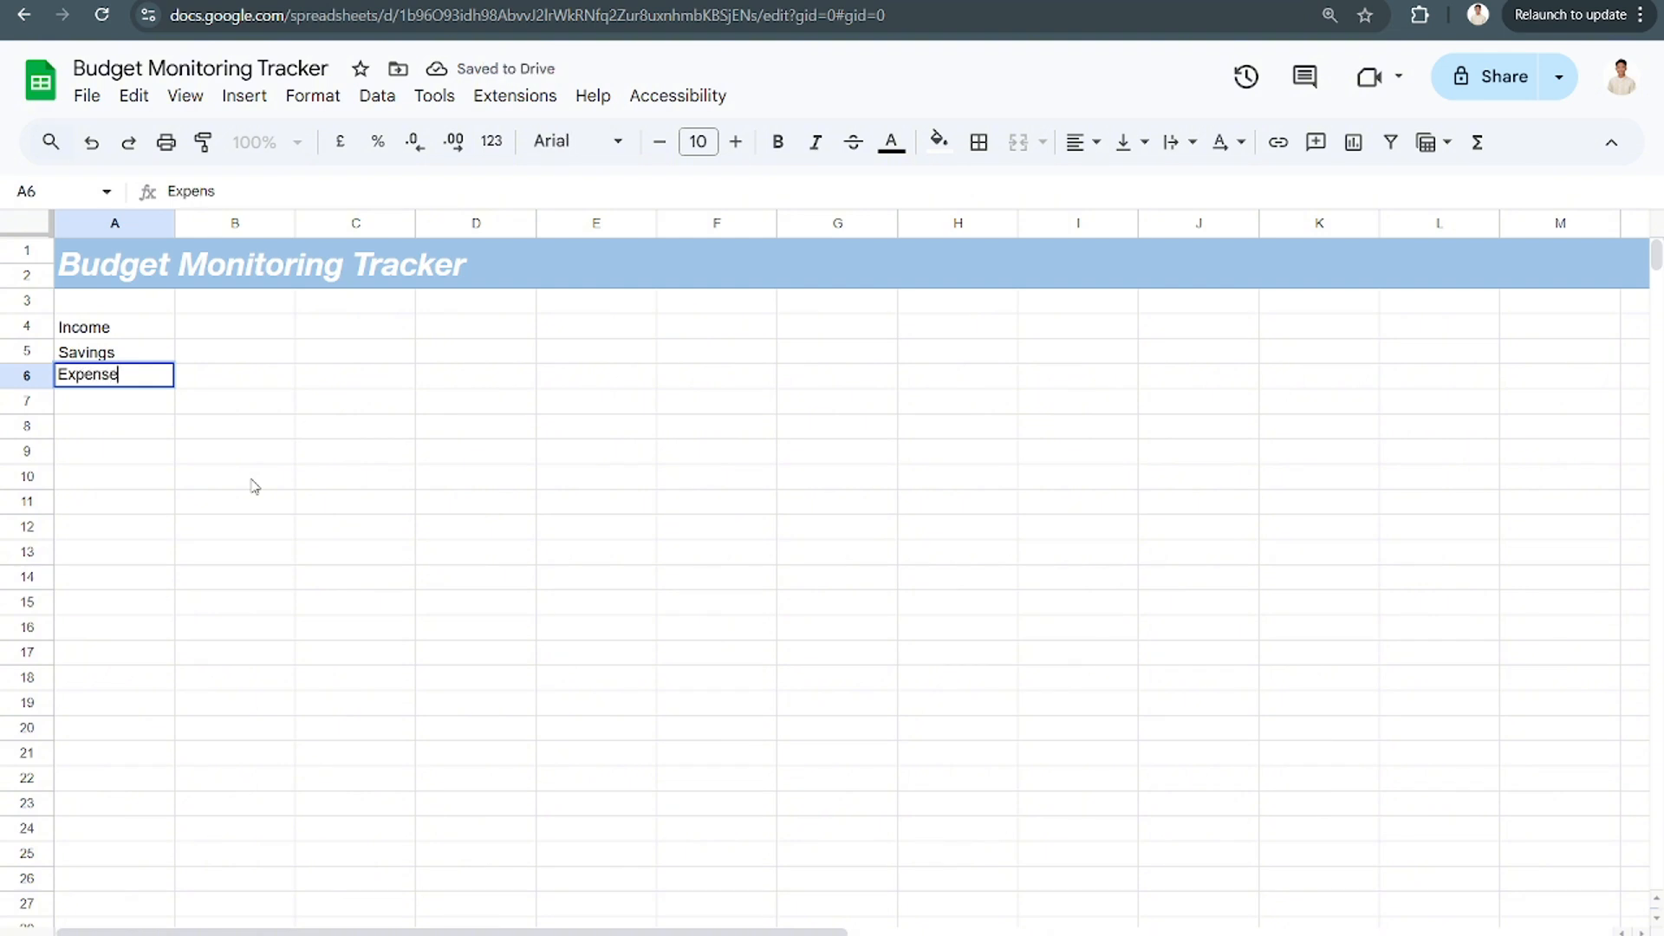
pyautogui.press('Return')
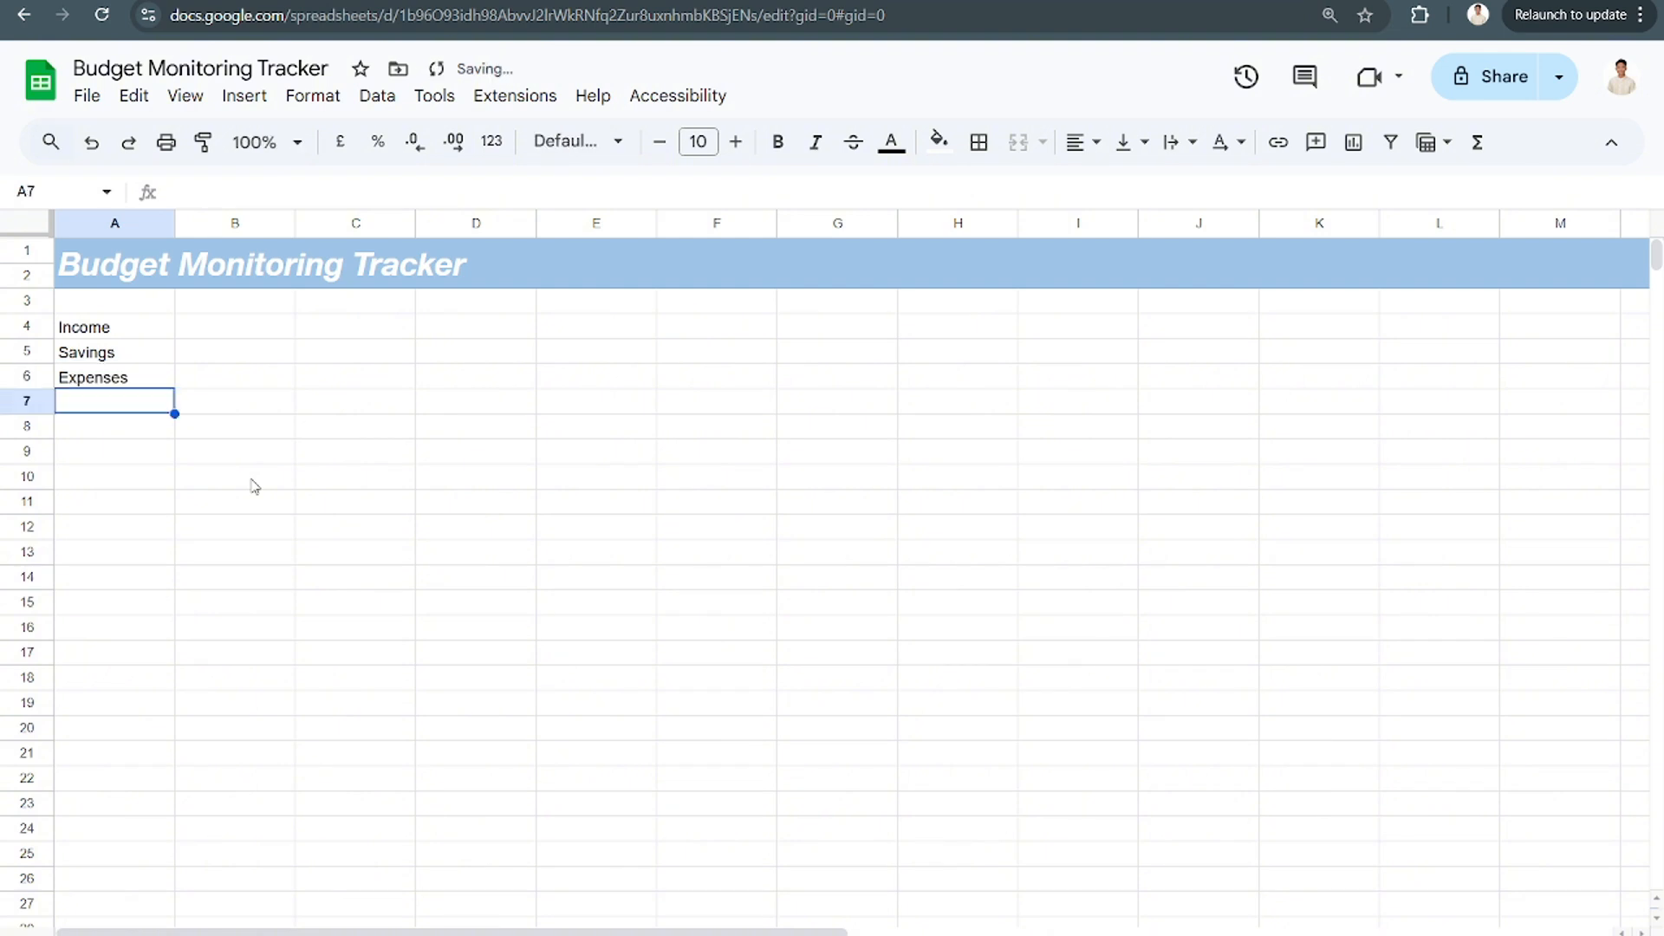
pyautogui.click(413, 480)
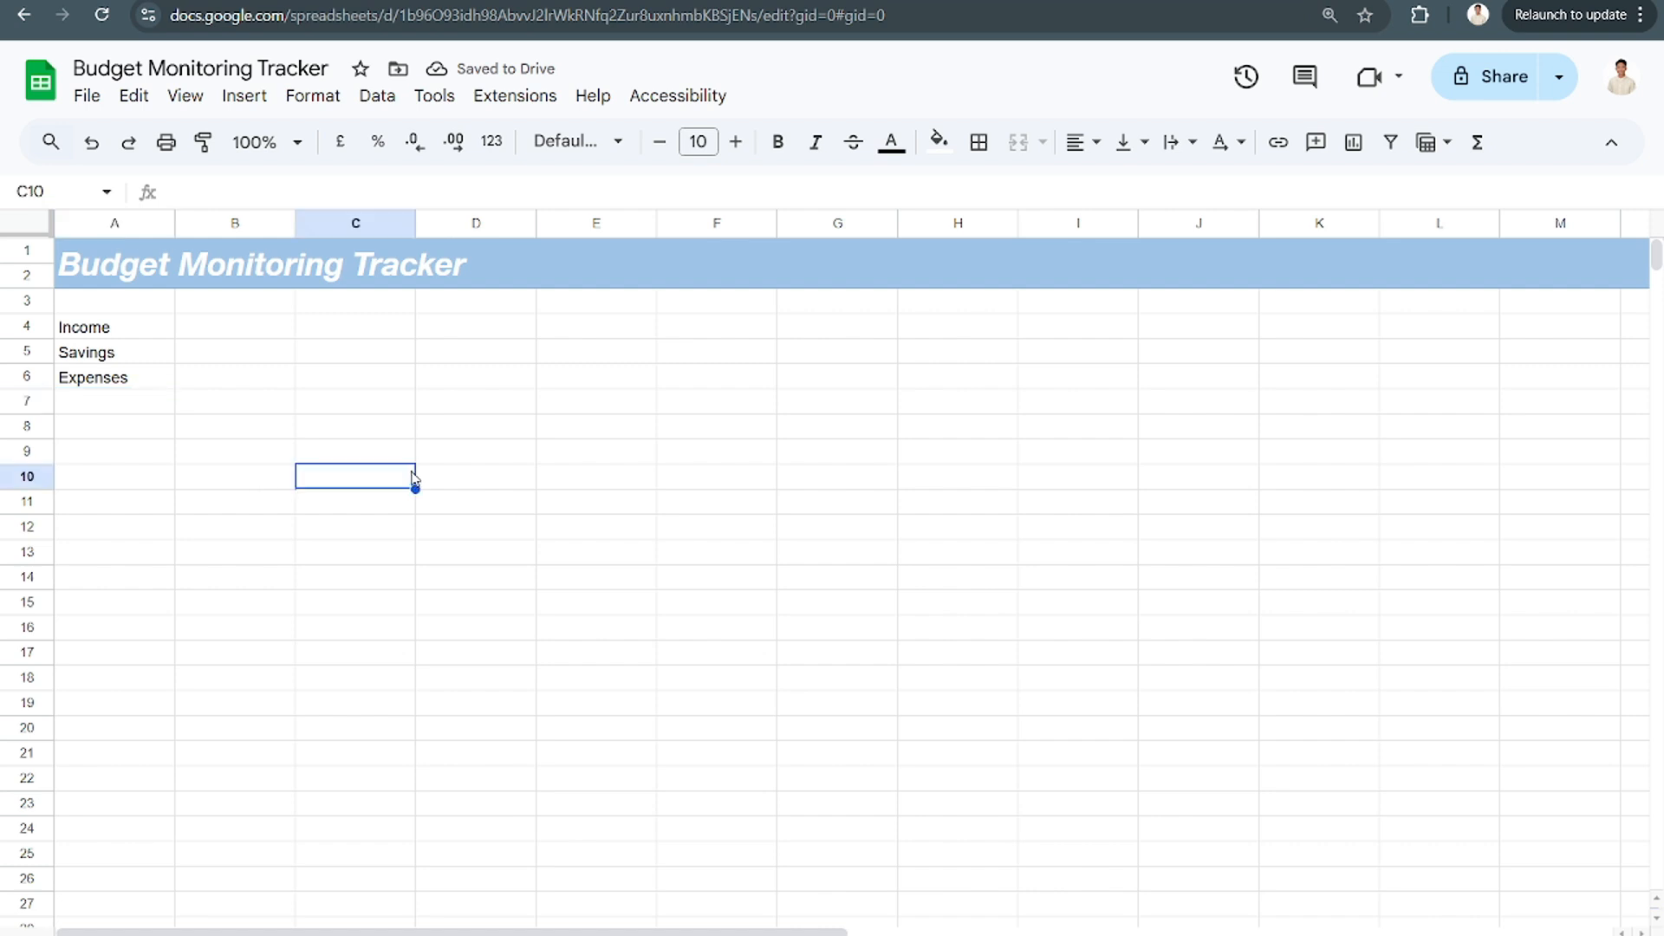
pyautogui.click(501, 329)
pyautogui.moveTo(501, 329); pyautogui.dragTo(713, 346)
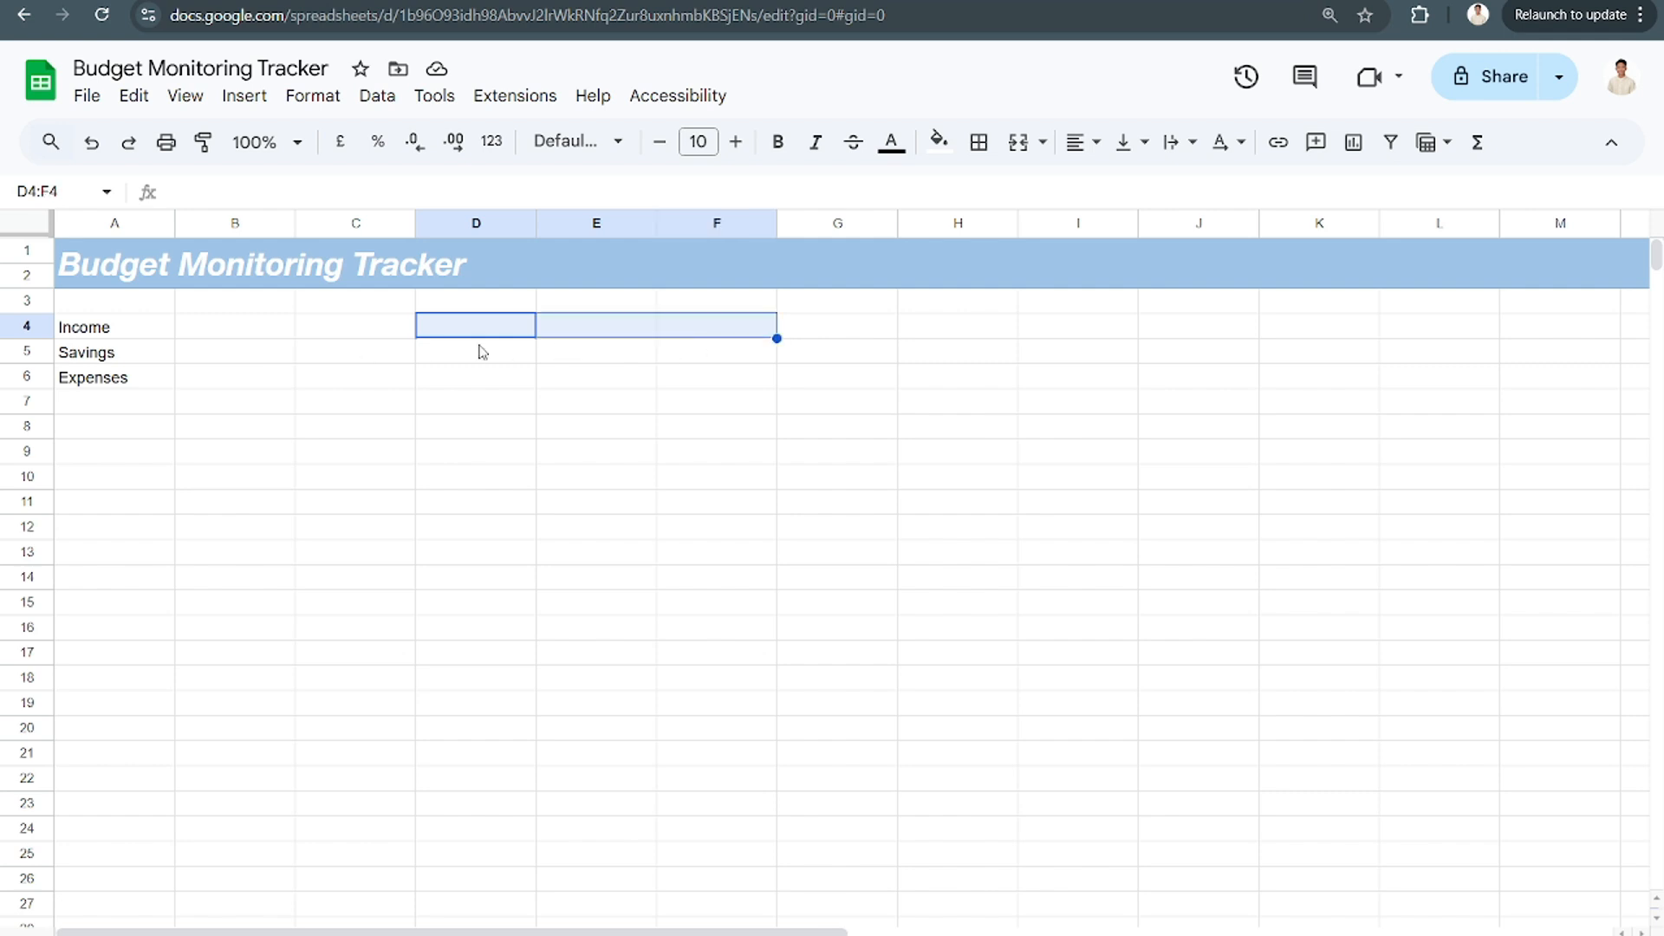
# Merge cells A3:C3 into one heading cell above the category labels
pyautogui.moveTo(119, 303); pyautogui.dragTo(329, 308)
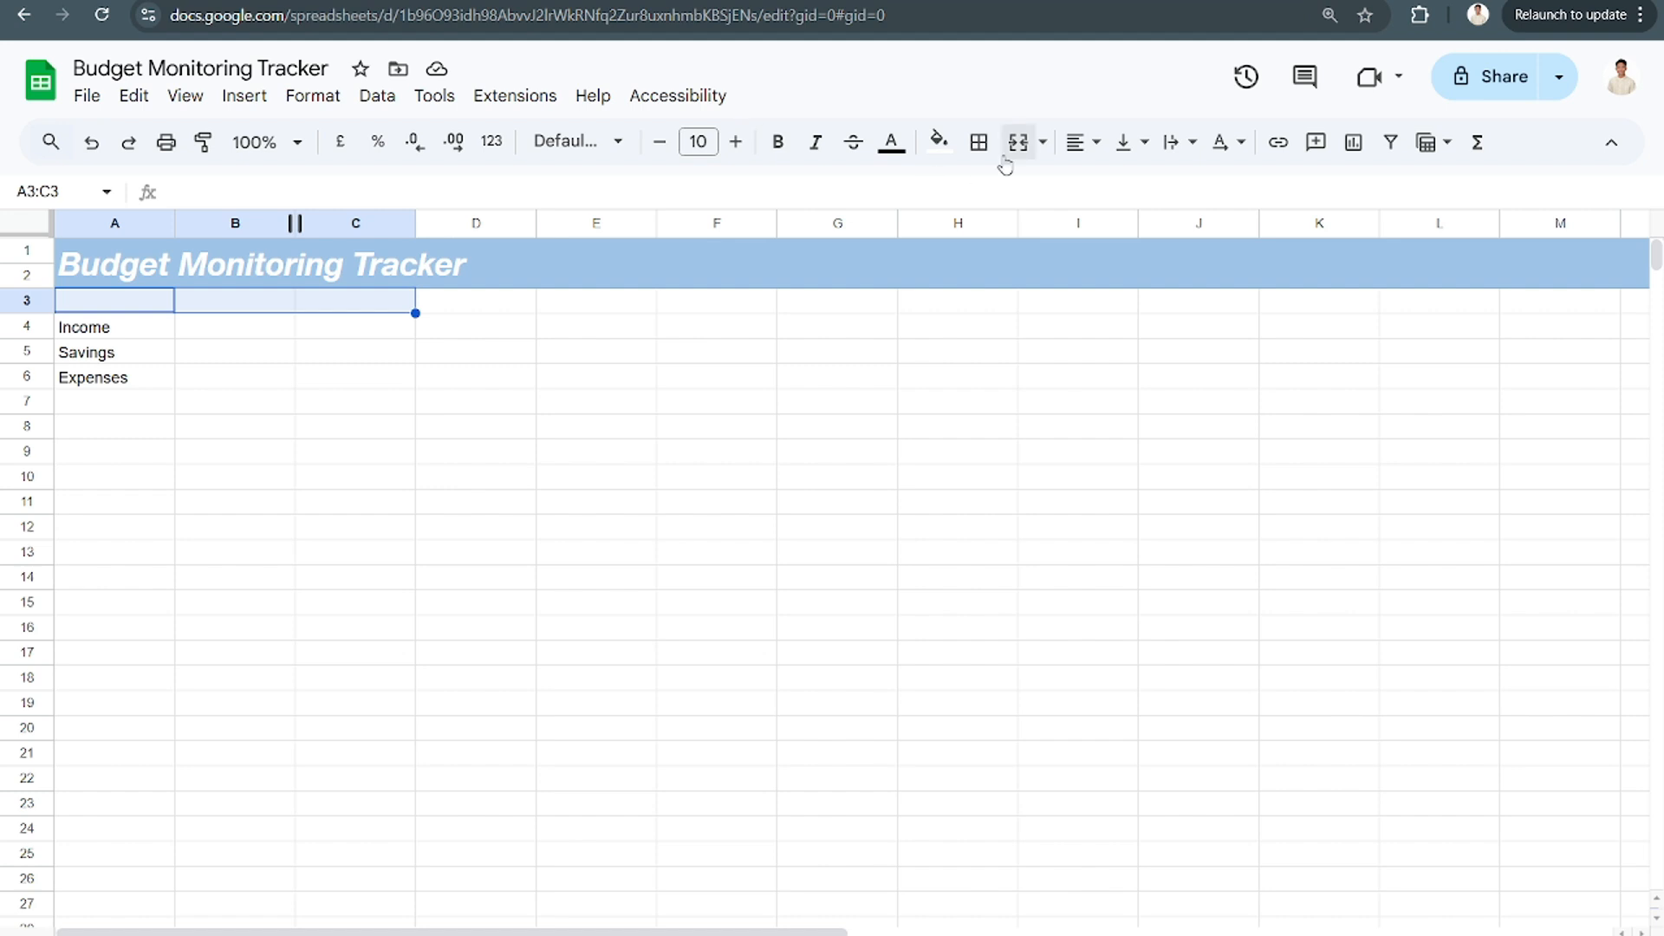
pyautogui.click(1079, 144)
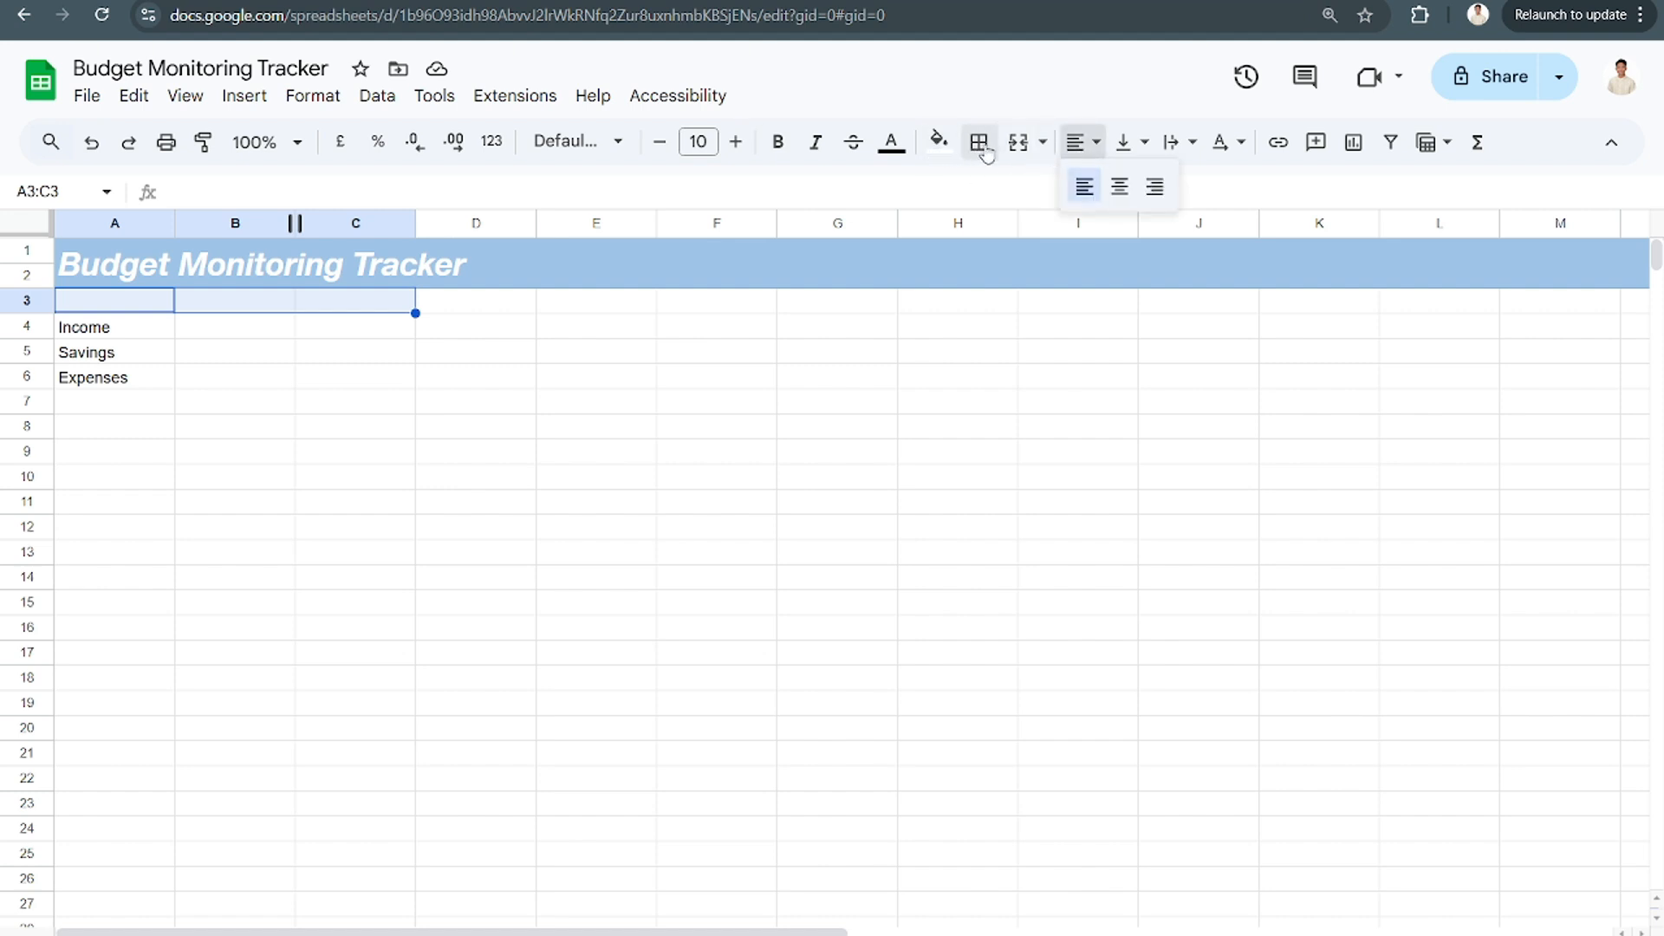
pyautogui.click(1018, 142)
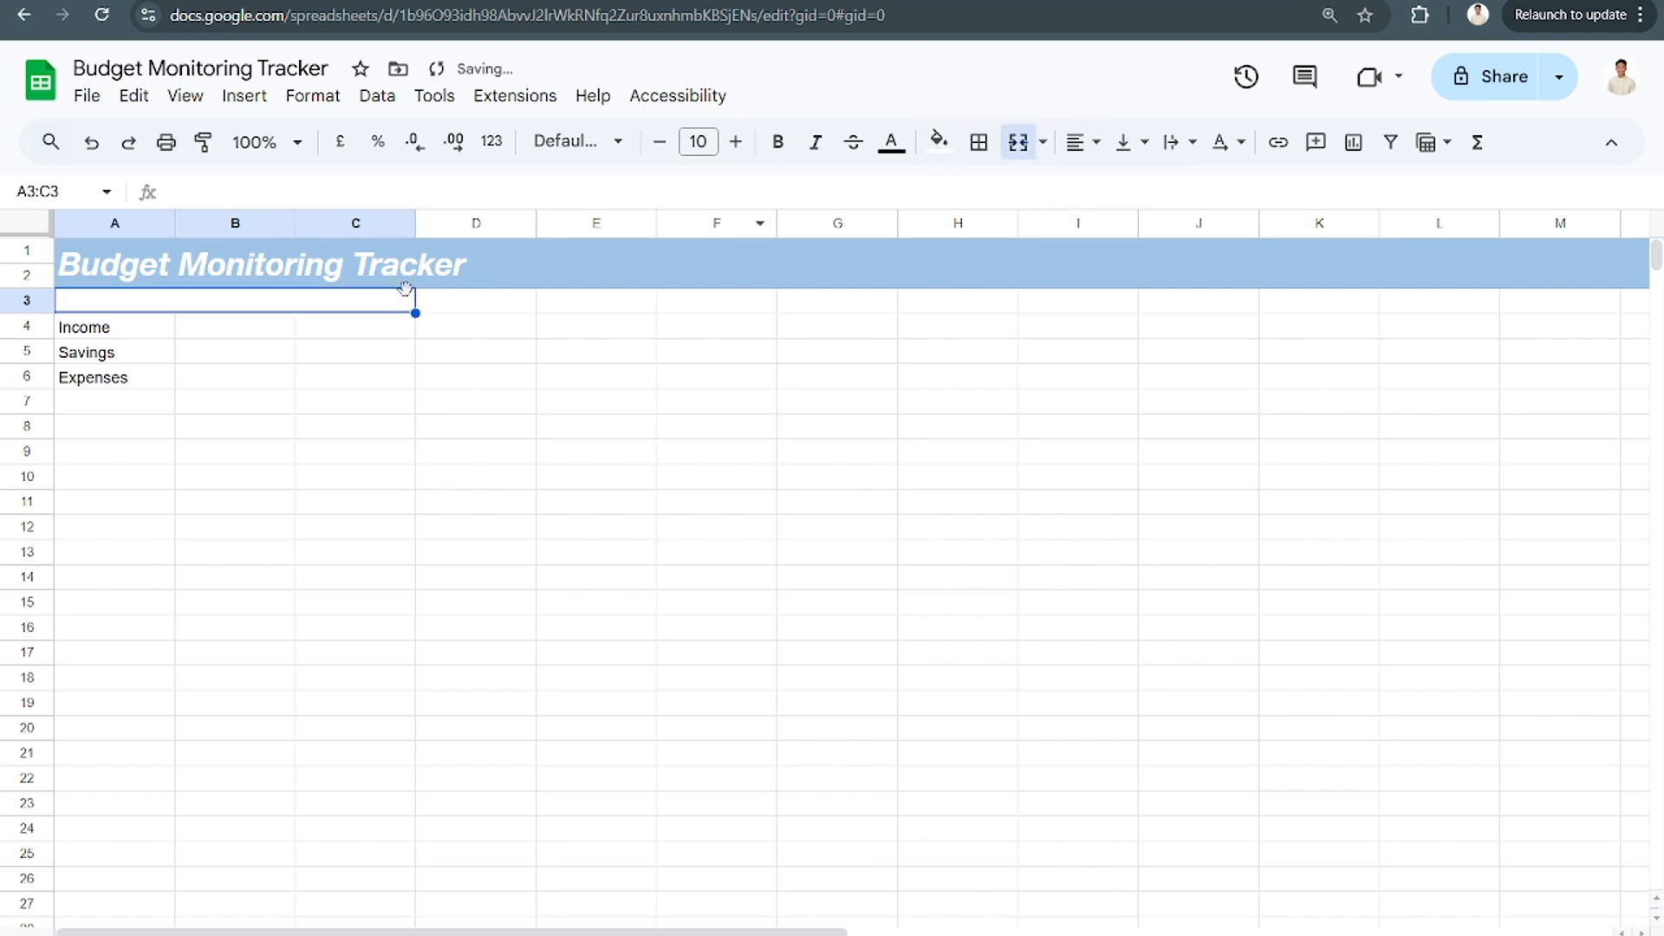
# Enter the heading "OVERALL TRACKER" in the merged cell A3:C3 and make it bold
pyautogui.doubleClick(352, 304)
pyautogui.write('OVER')
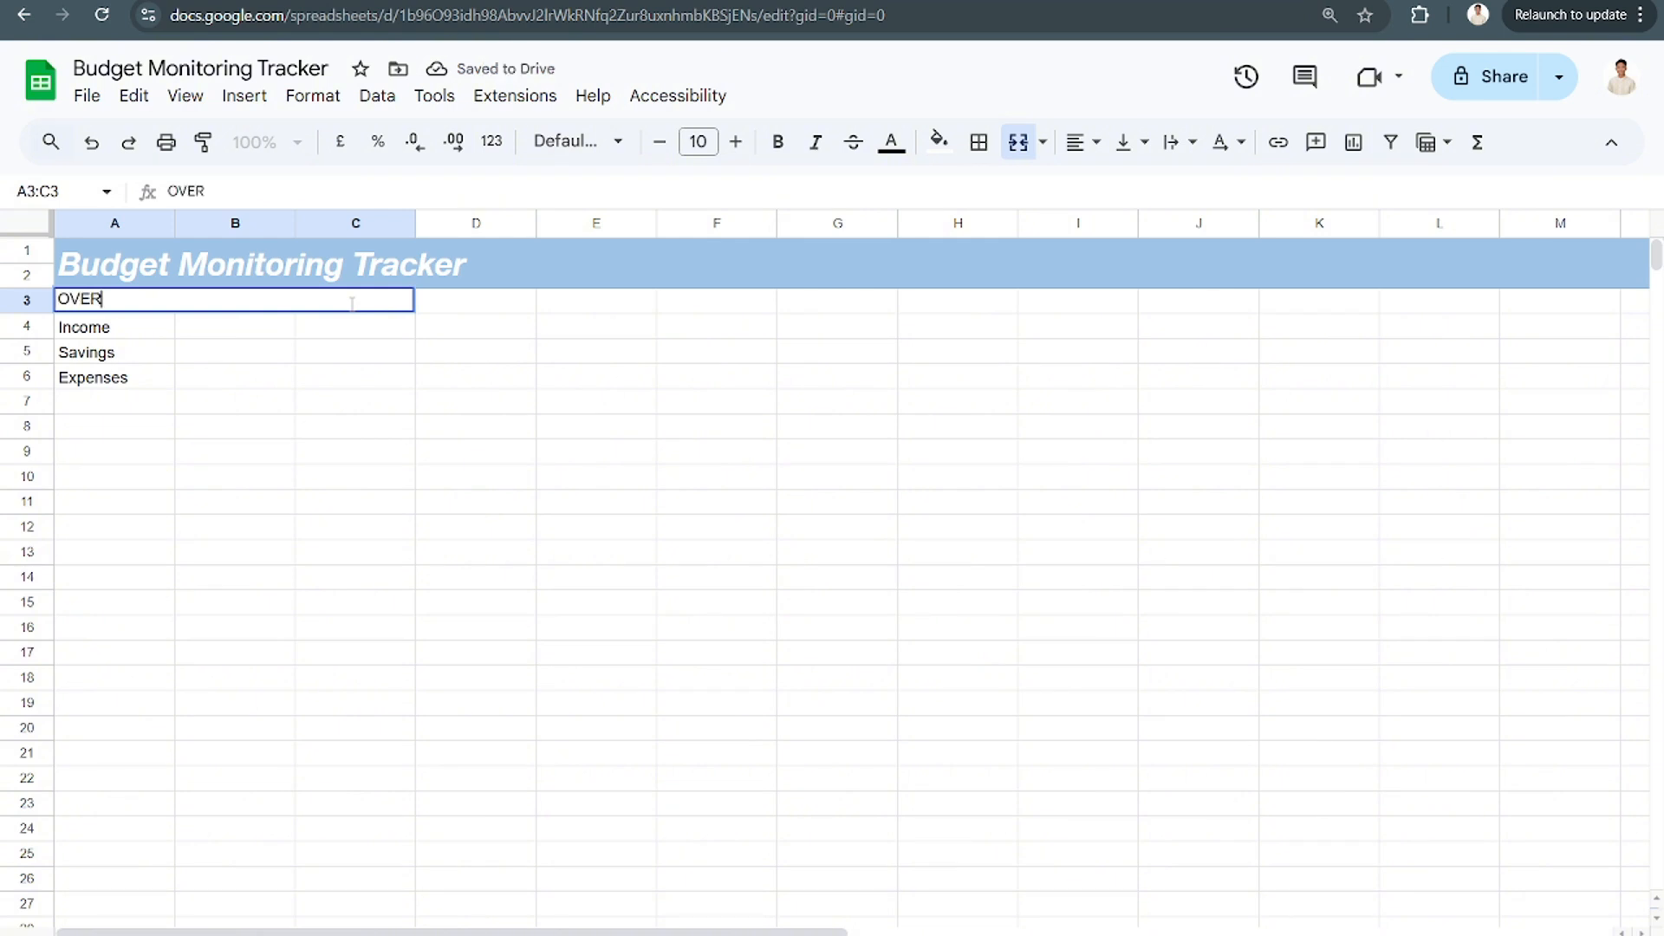
pyautogui.write('ALL TRACKRE')
pyautogui.press('BackSpace')
pyautogui.press('BackSpace')
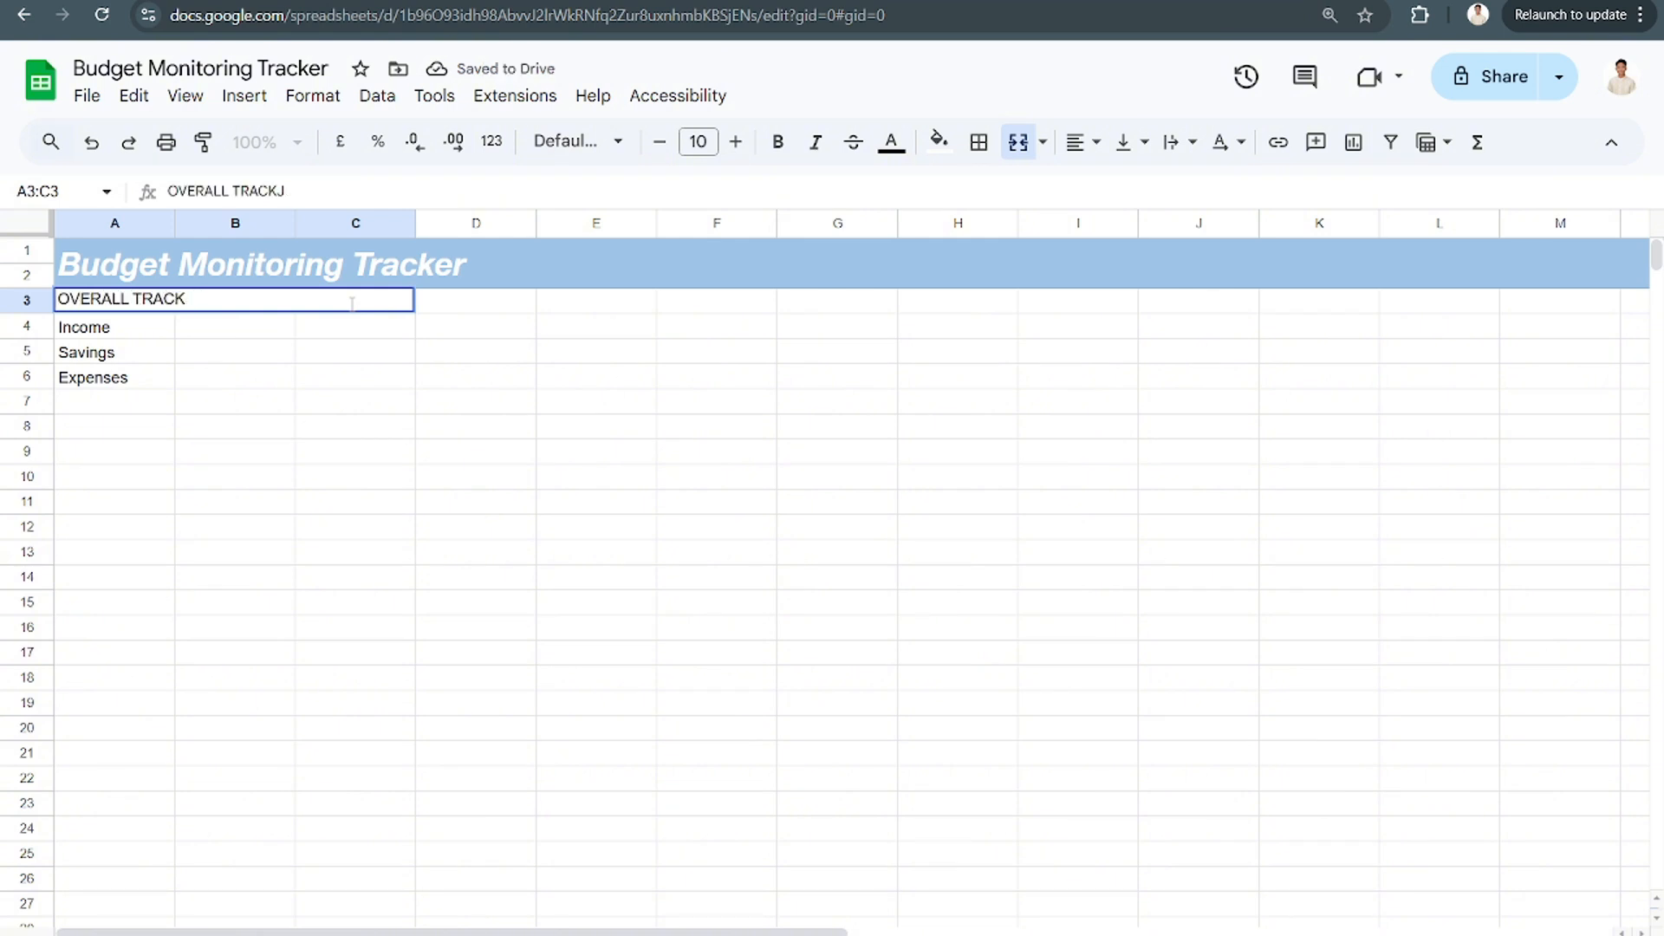
pyautogui.write('ERS')
pyautogui.click(413, 381)
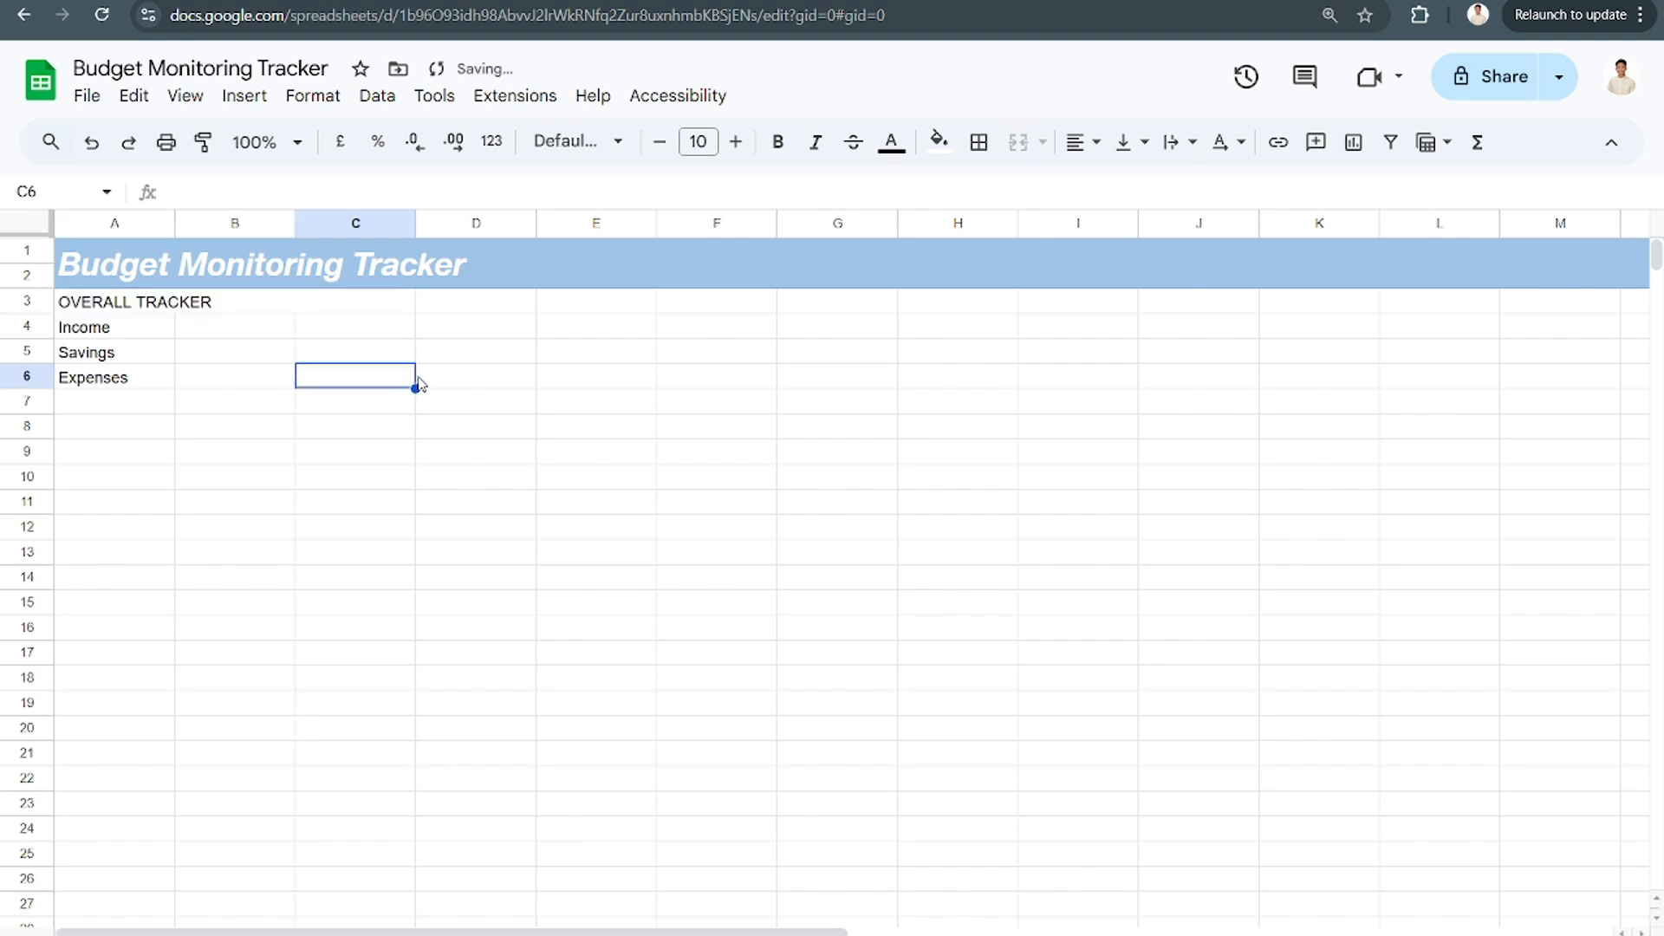
pyautogui.click(372, 317)
pyautogui.click(777, 141)
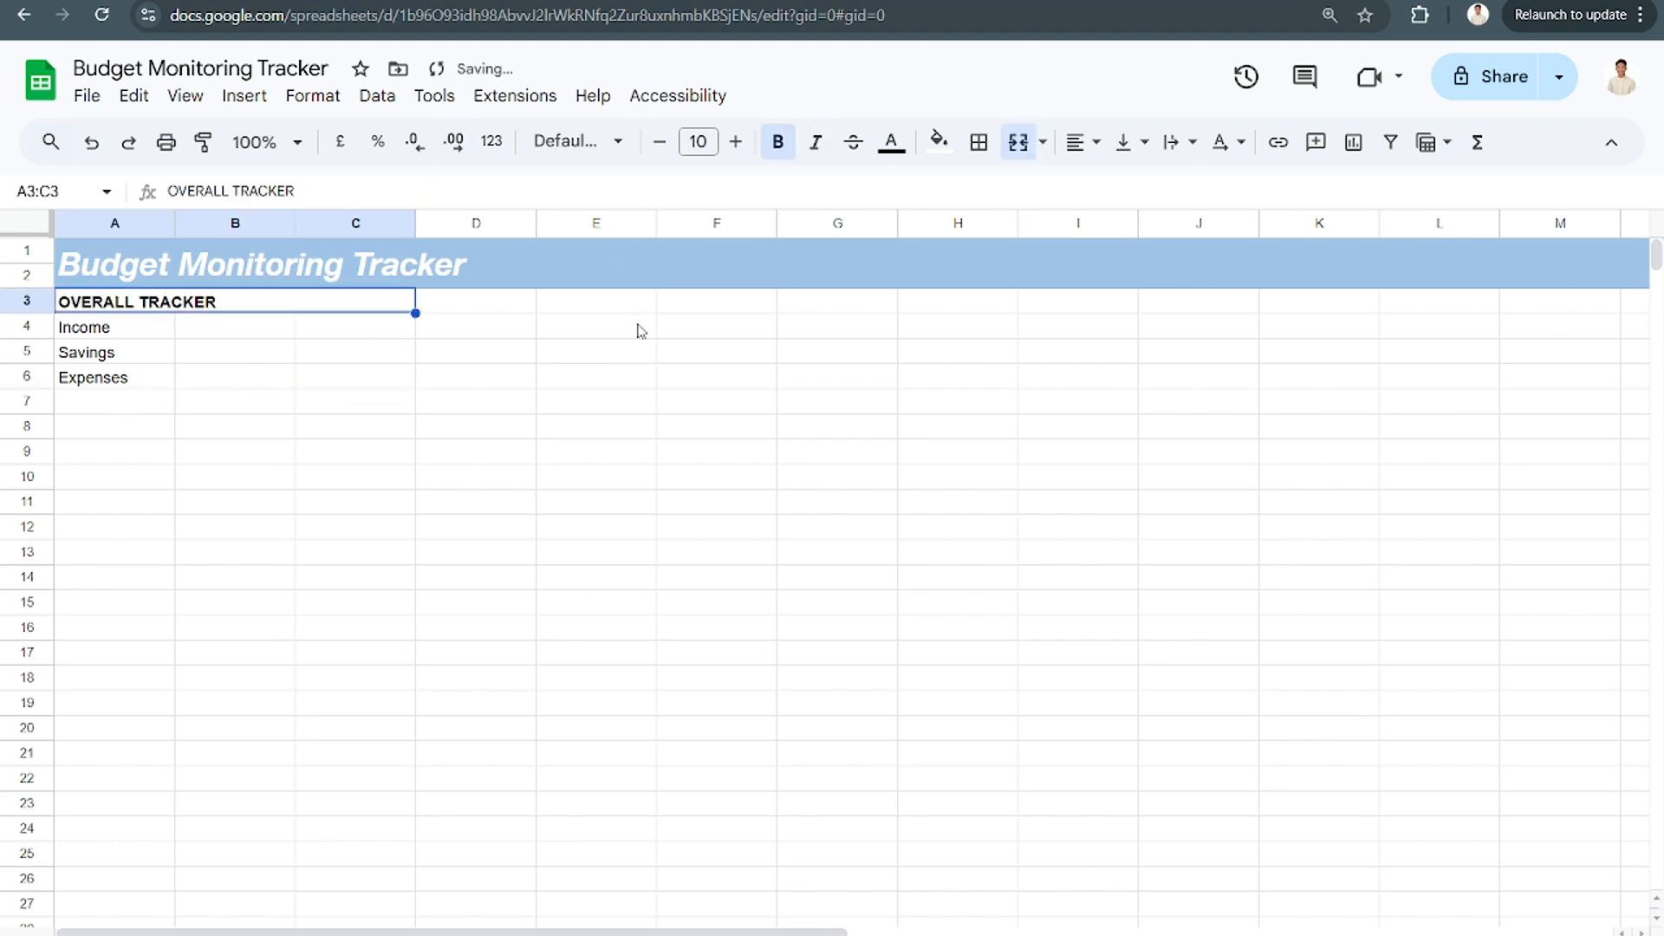
# Merge cells F3:H3 into one heading cell and open it for editing
pyautogui.click(699, 304)
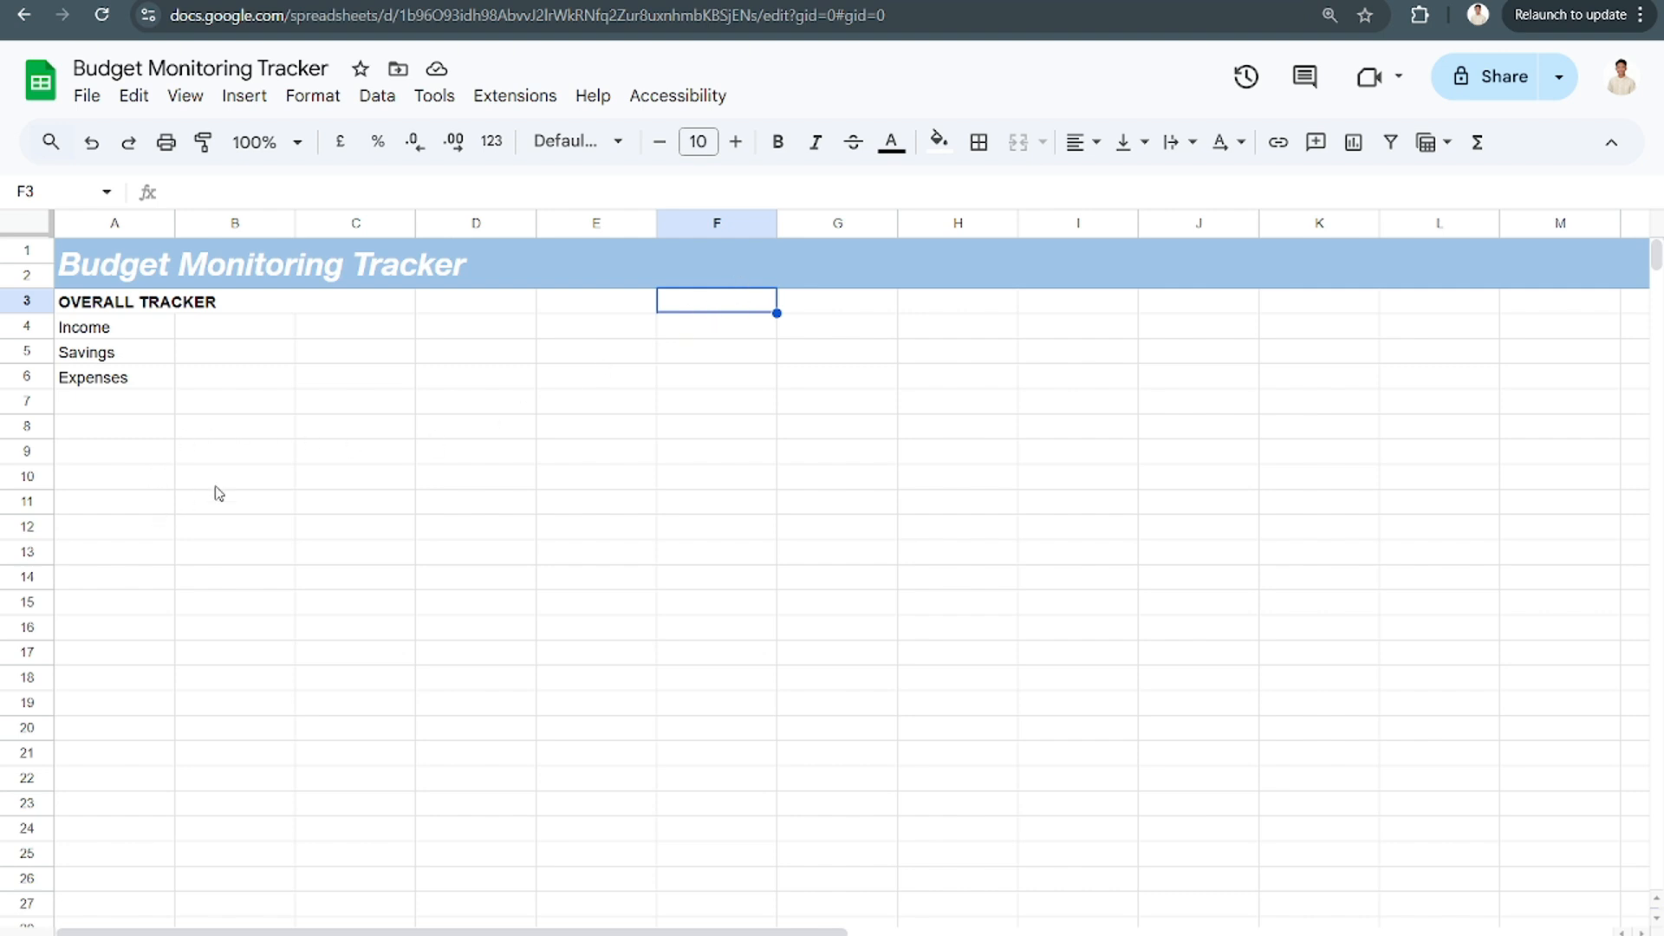
pyautogui.moveTo(730, 307); pyautogui.dragTo(920, 317)
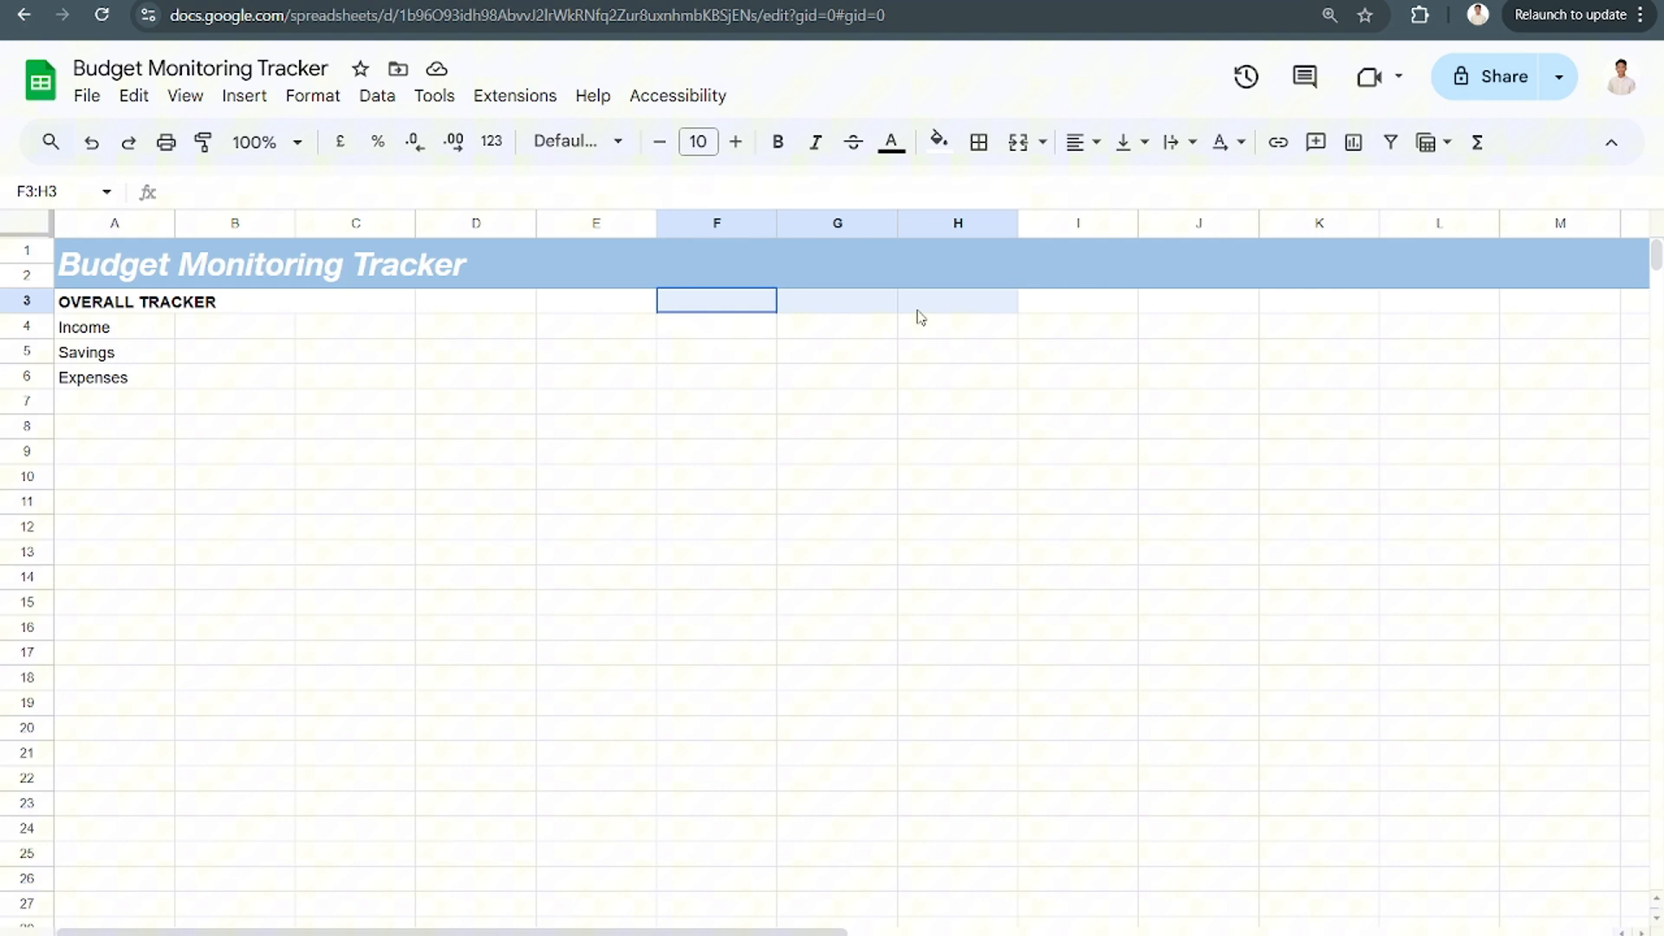
pyautogui.click(1079, 142)
pyautogui.click(1016, 143)
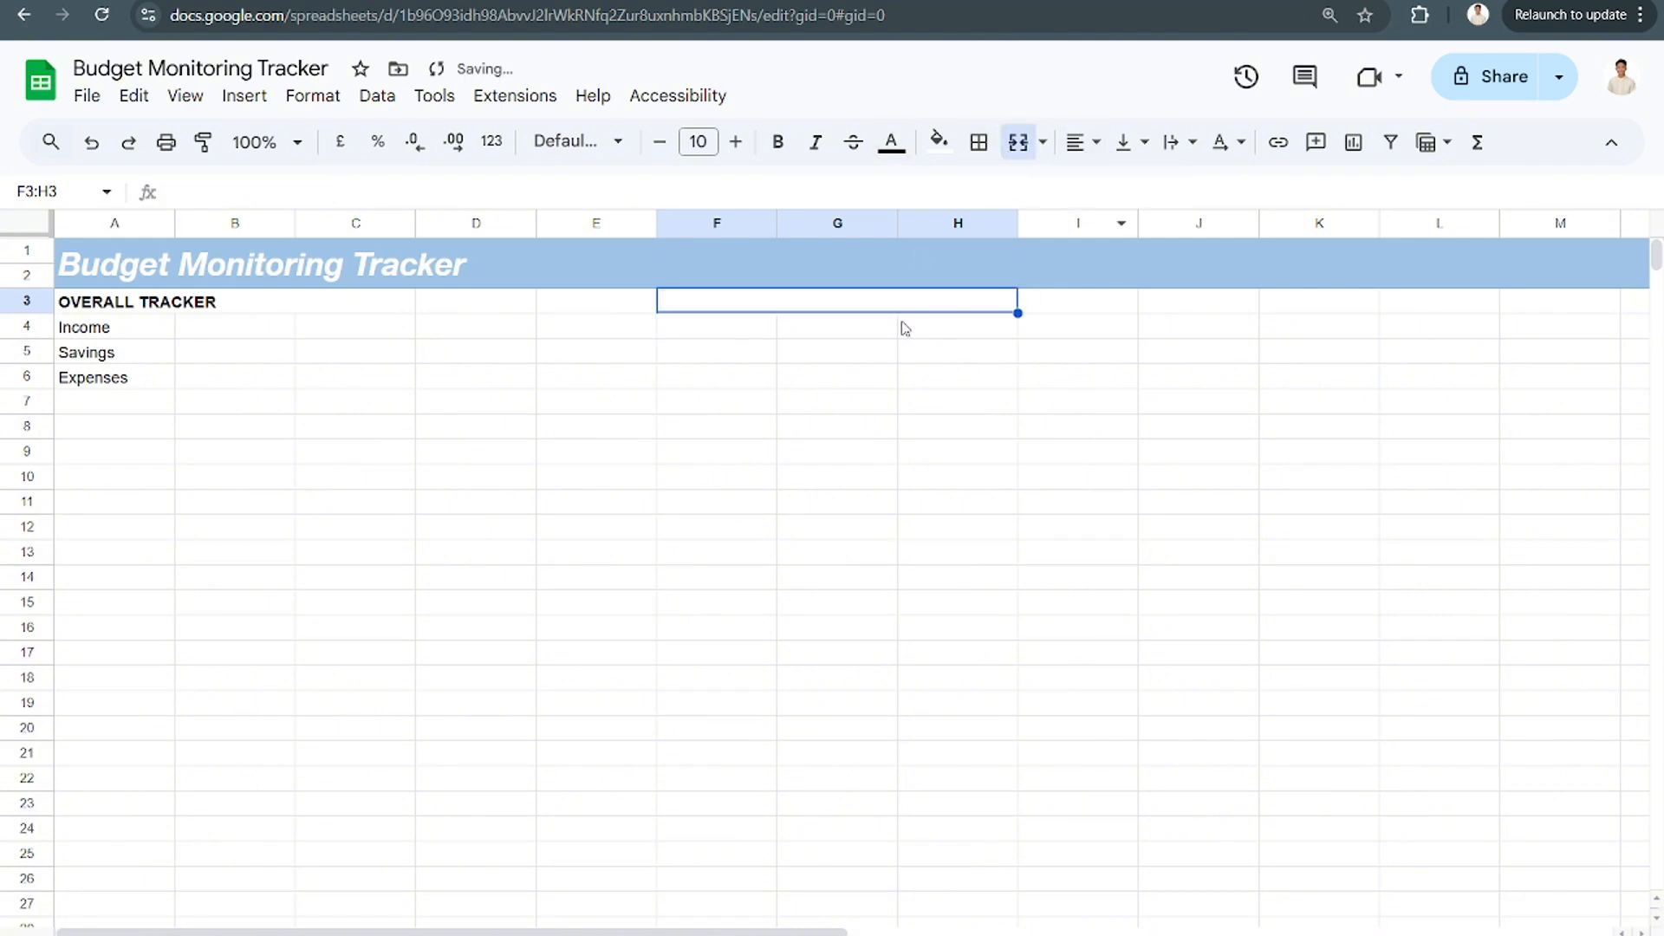
pyautogui.doubleClick(907, 300)
pyautogui.write('TOTAL')
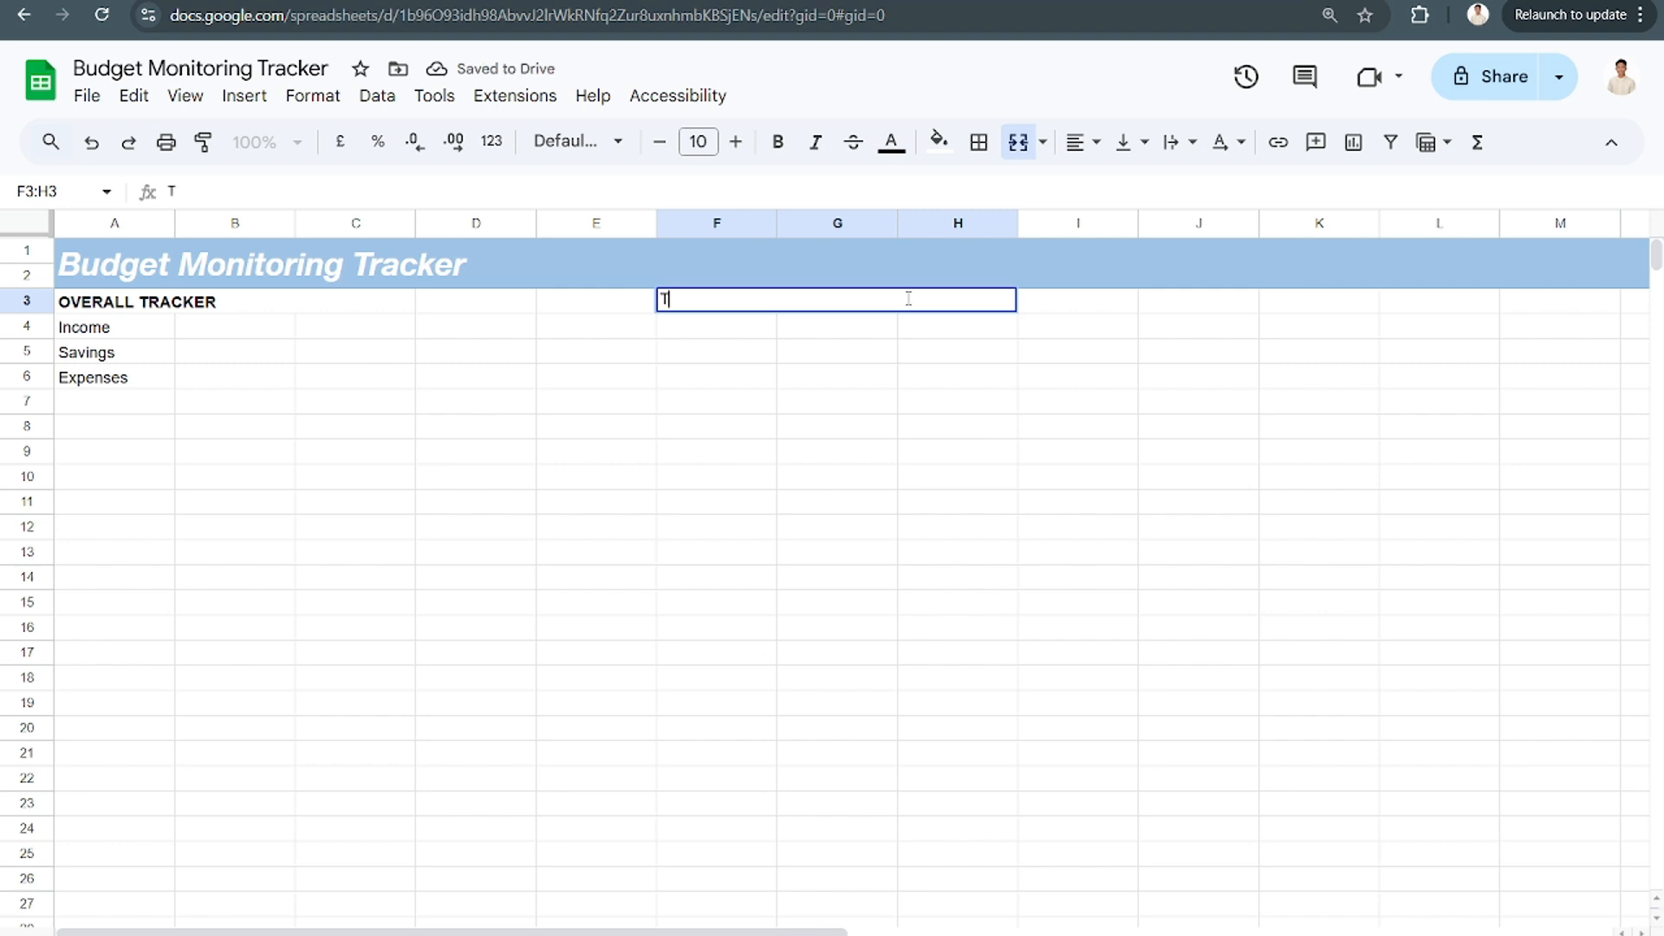
pyautogui.press('BackSpace')
pyautogui.press('BackSpace')
pyautogui.press('BackSpace')
pyautogui.write('INC')
pyautogui.press('BackSpace')
pyautogui.press('BackSpace')
pyautogui.press('BackSpace')
# Enter the heading "SOURCES OF INCOME" in the merged cell F3:H3
pyautogui.write('SO')
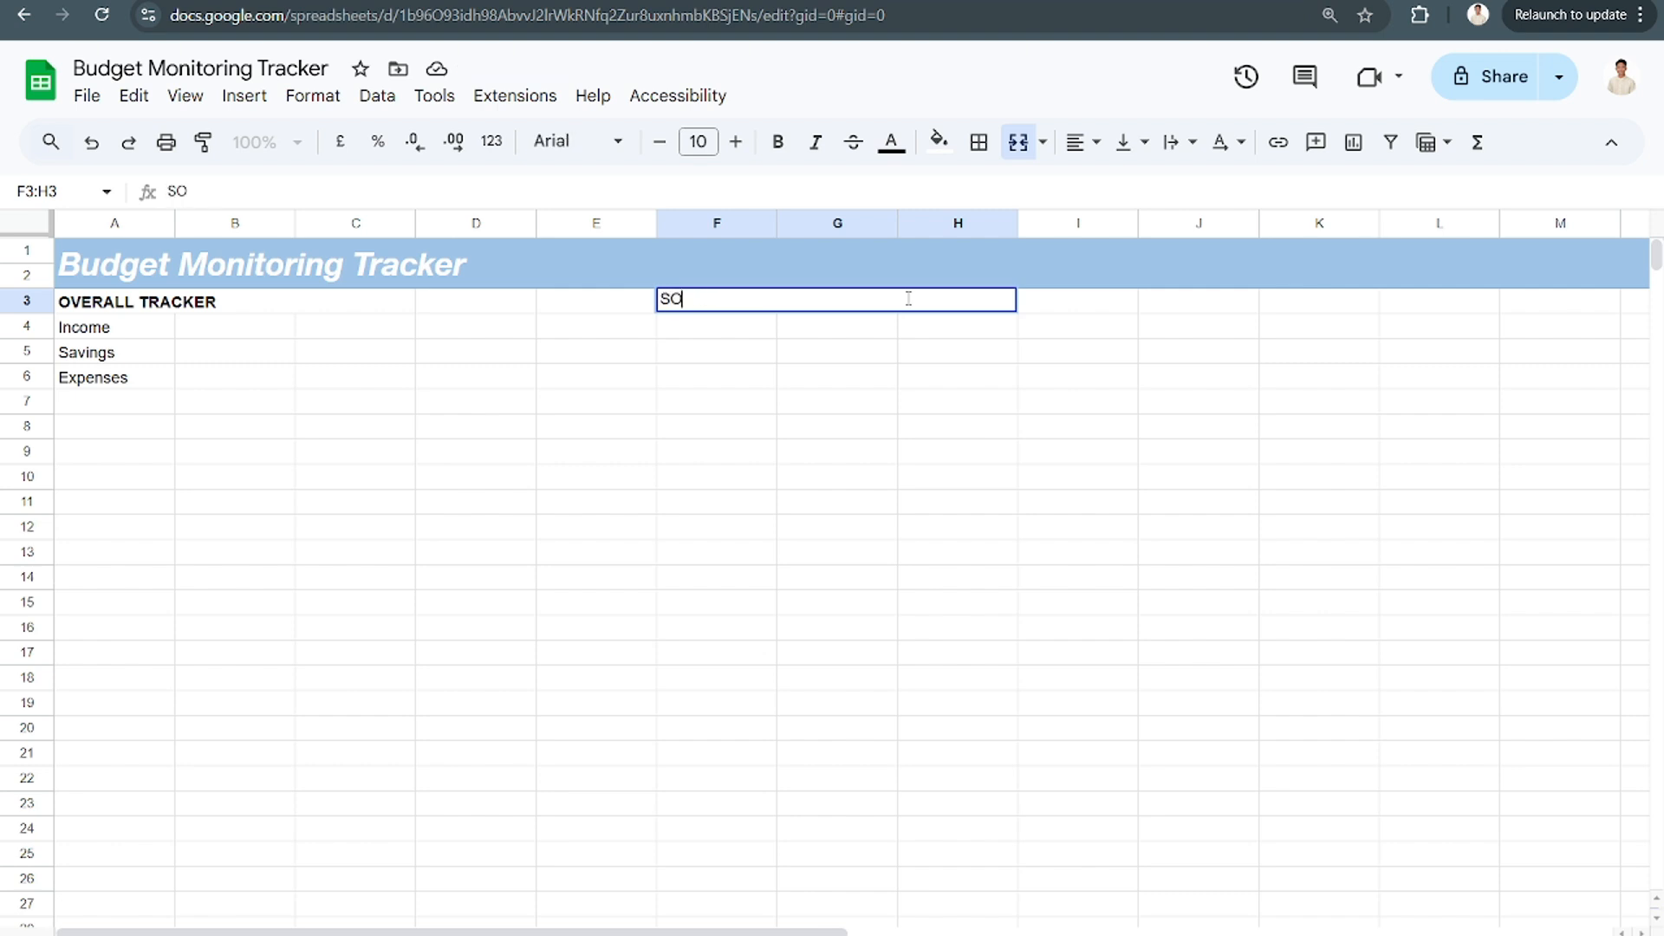
pyautogui.write('URCES INCOME')
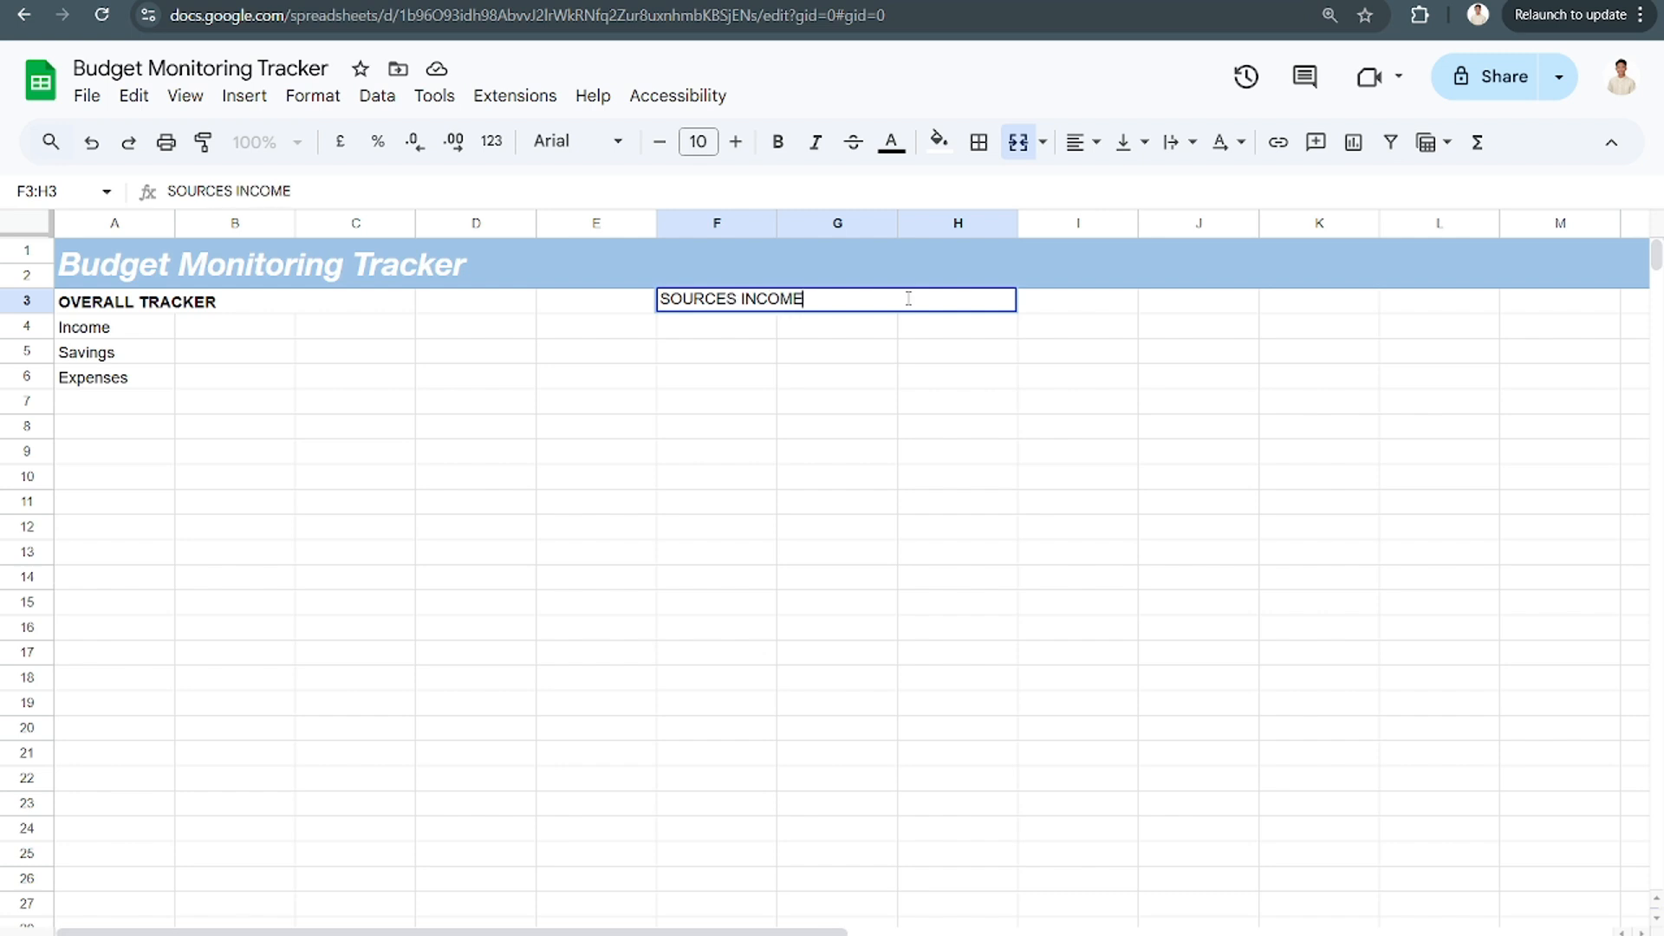
pyautogui.press('BackSpace')
pyautogui.press('BackSpace')
pyautogui.press('BackSpace')
pyautogui.press('BackSpace')
pyautogui.press('BackSpace')
pyautogui.press('BackSpace')
pyautogui.write('OF INCOME')
pyautogui.press('Return')
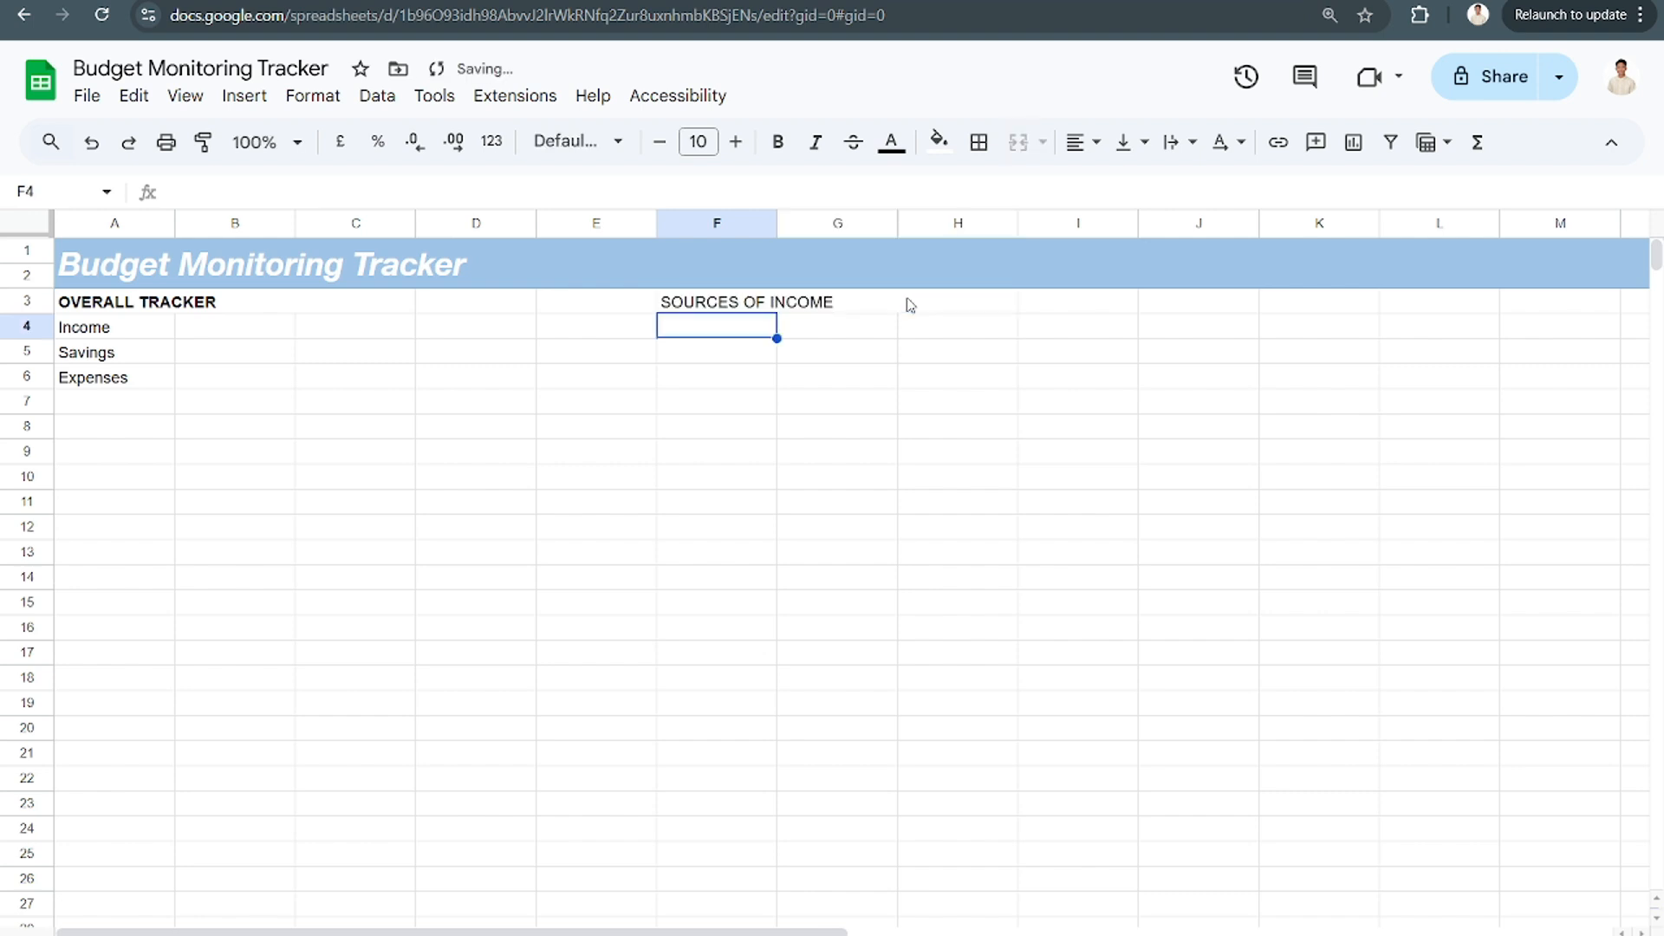
# Make the "SOURCES OF INCOME" heading bold and centre it horizontally
pyautogui.click(909, 305)
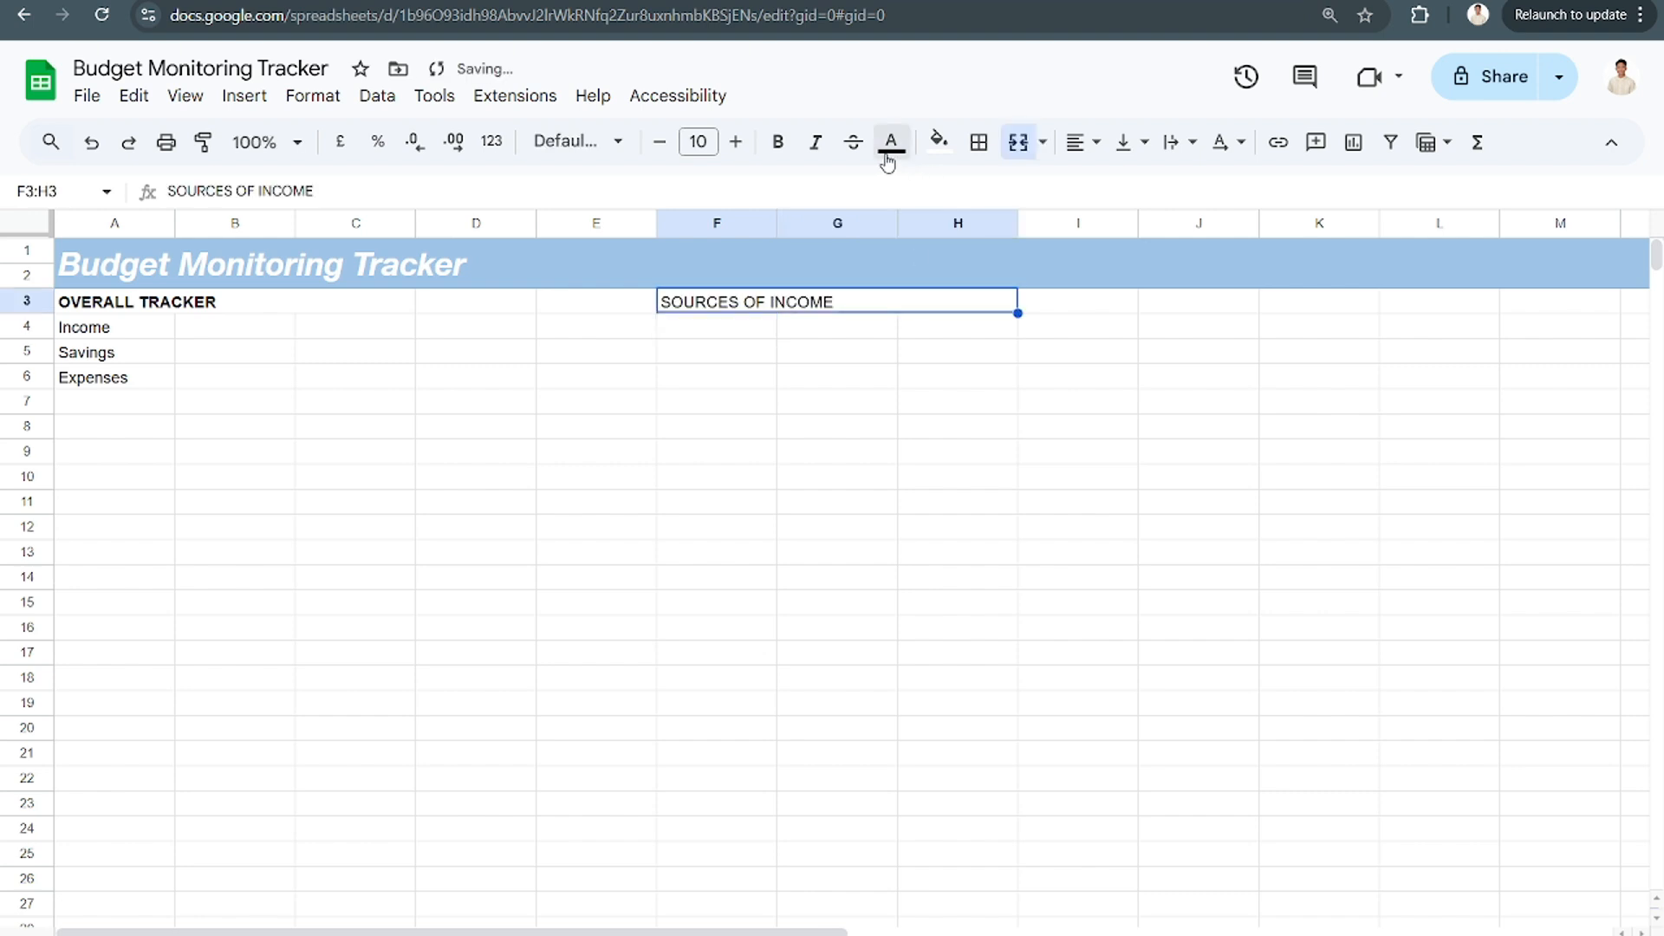
pyautogui.click(777, 141)
pyautogui.click(1079, 144)
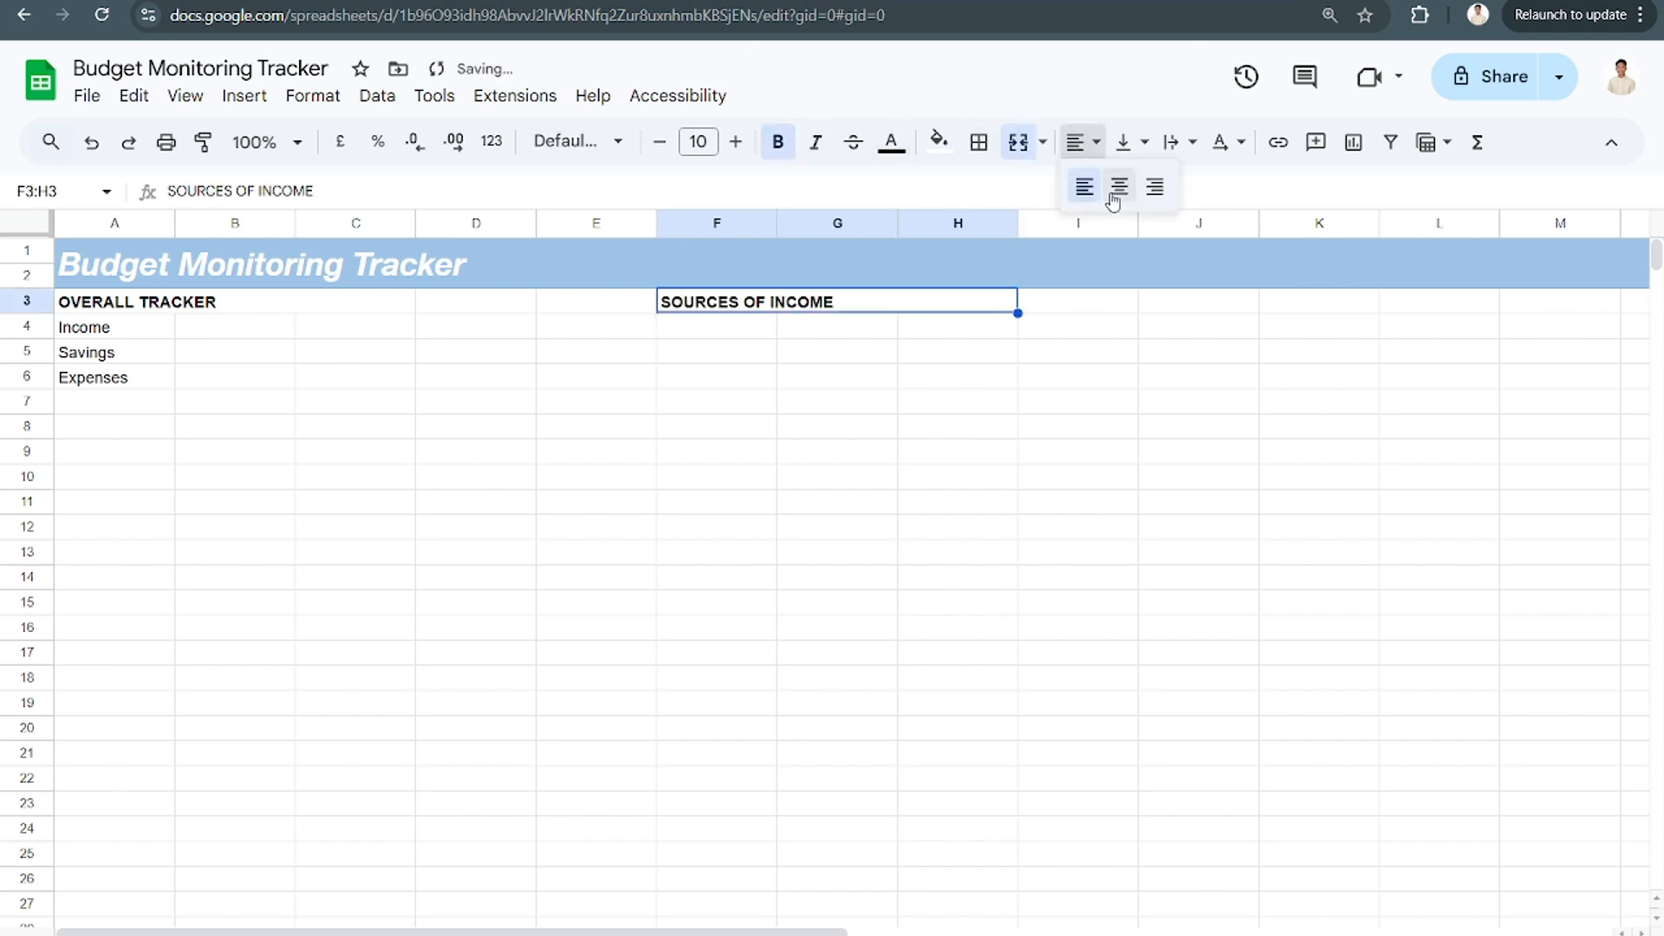
pyautogui.click(1114, 187)
pyautogui.click(1204, 505)
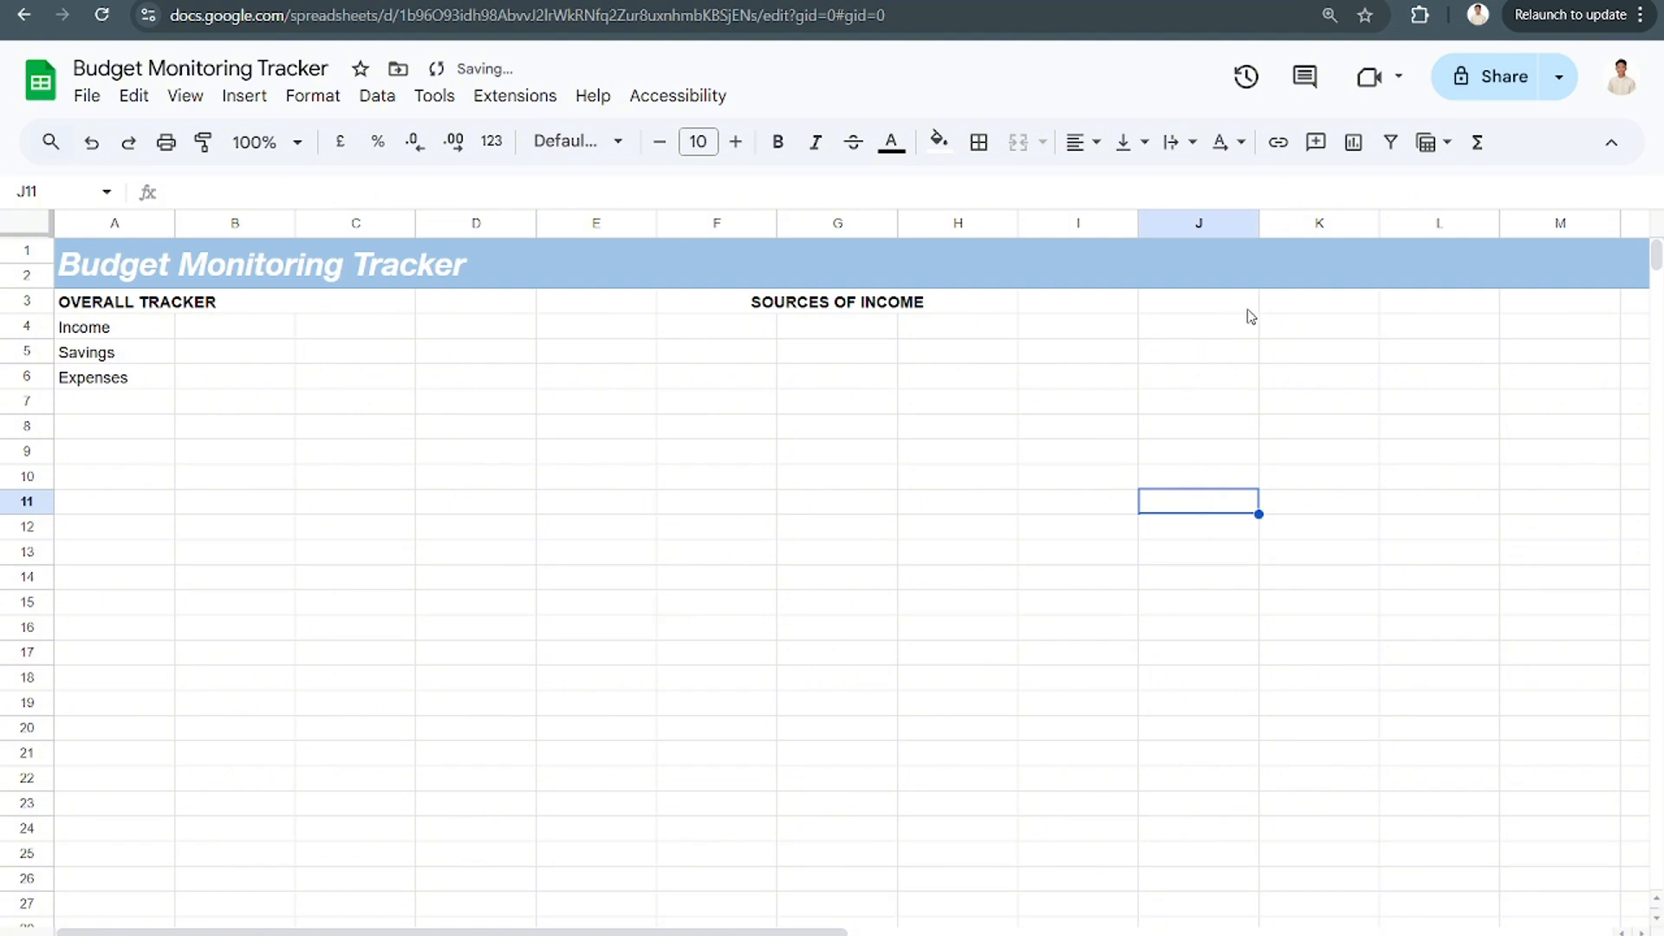
# Merge cells J3:L3 and format the merged cell with centred, bold text
pyautogui.moveTo(1252, 313); pyautogui.dragTo(1429, 309)
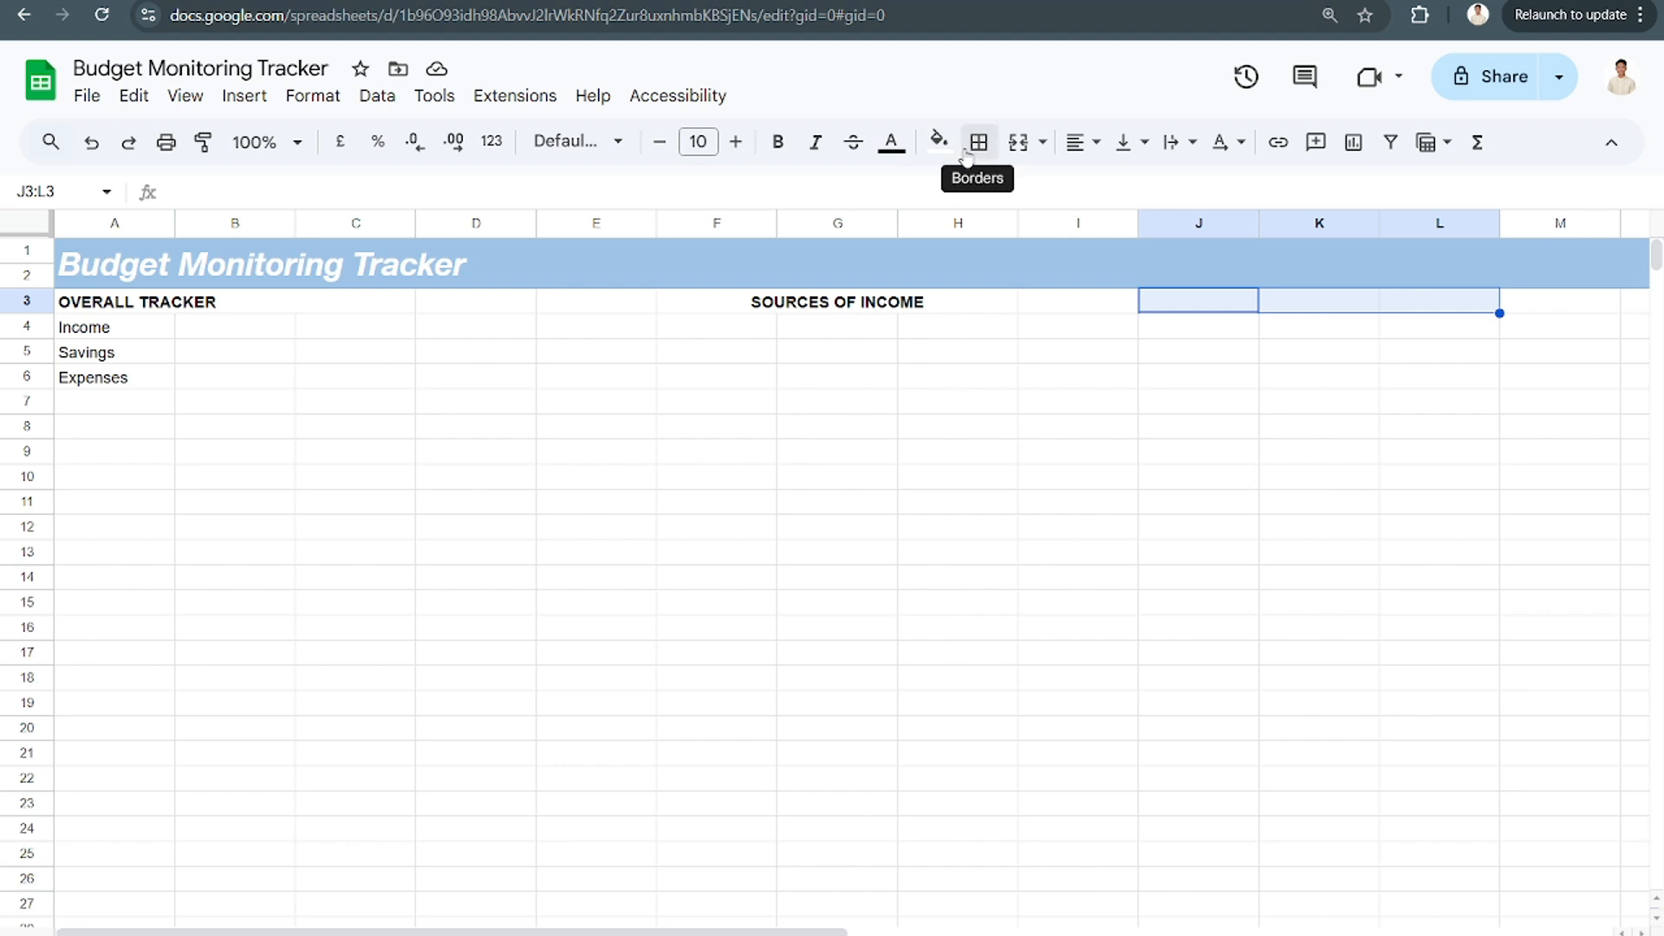
pyautogui.click(1015, 149)
pyautogui.doubleClick(1314, 306)
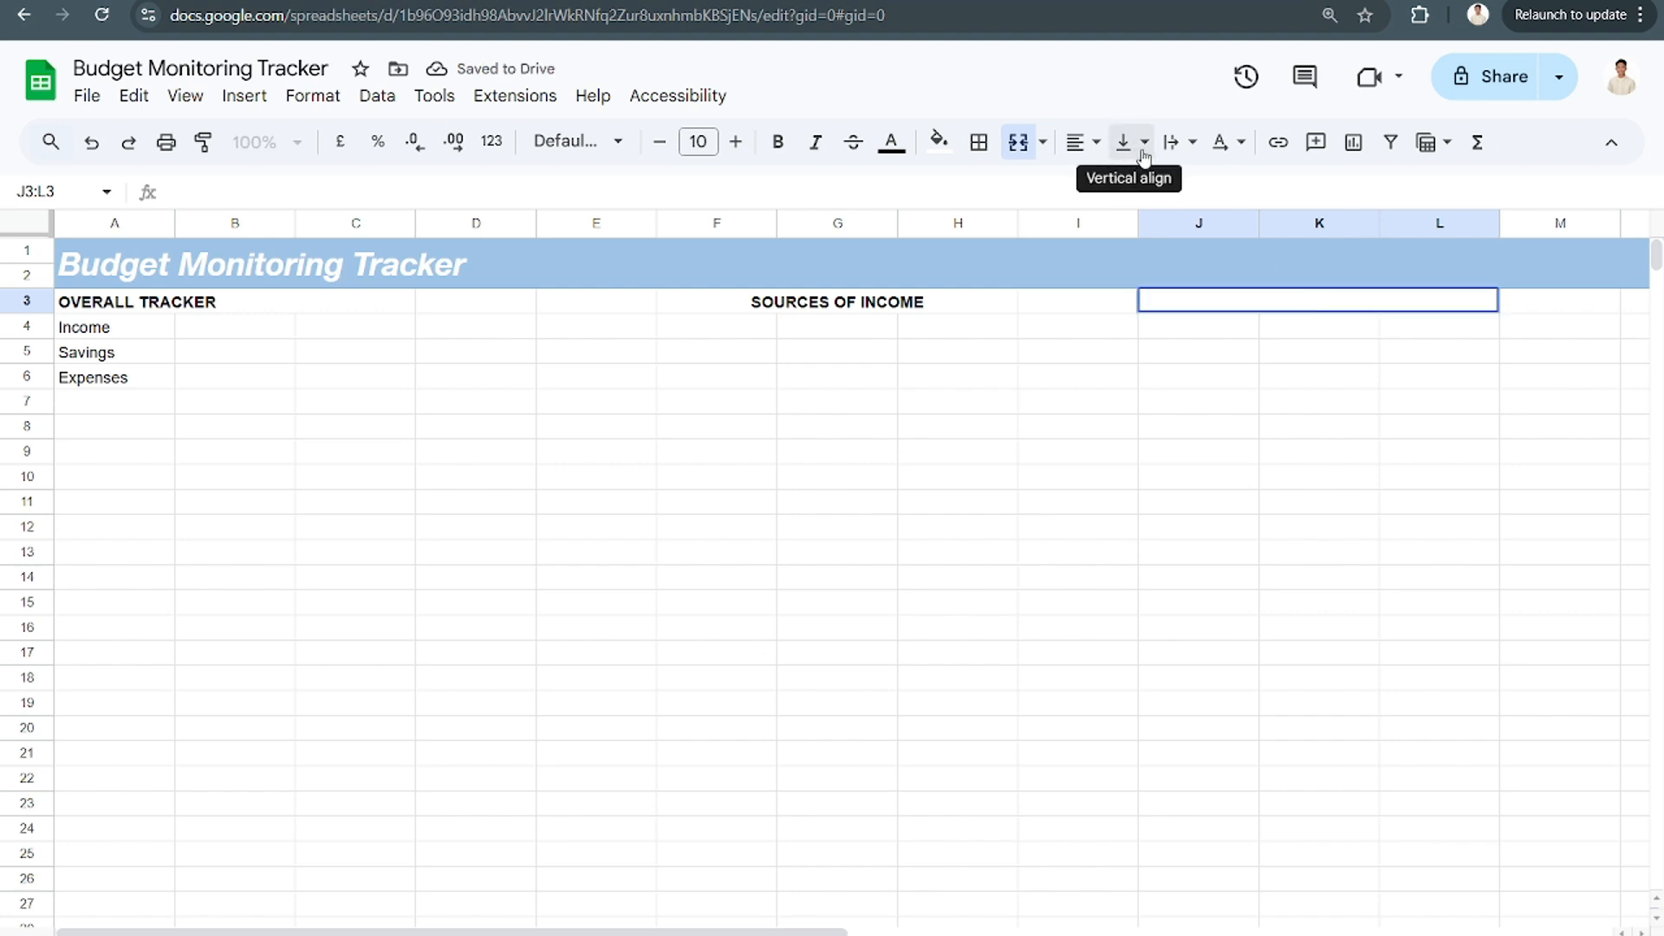
pyautogui.click(1099, 145)
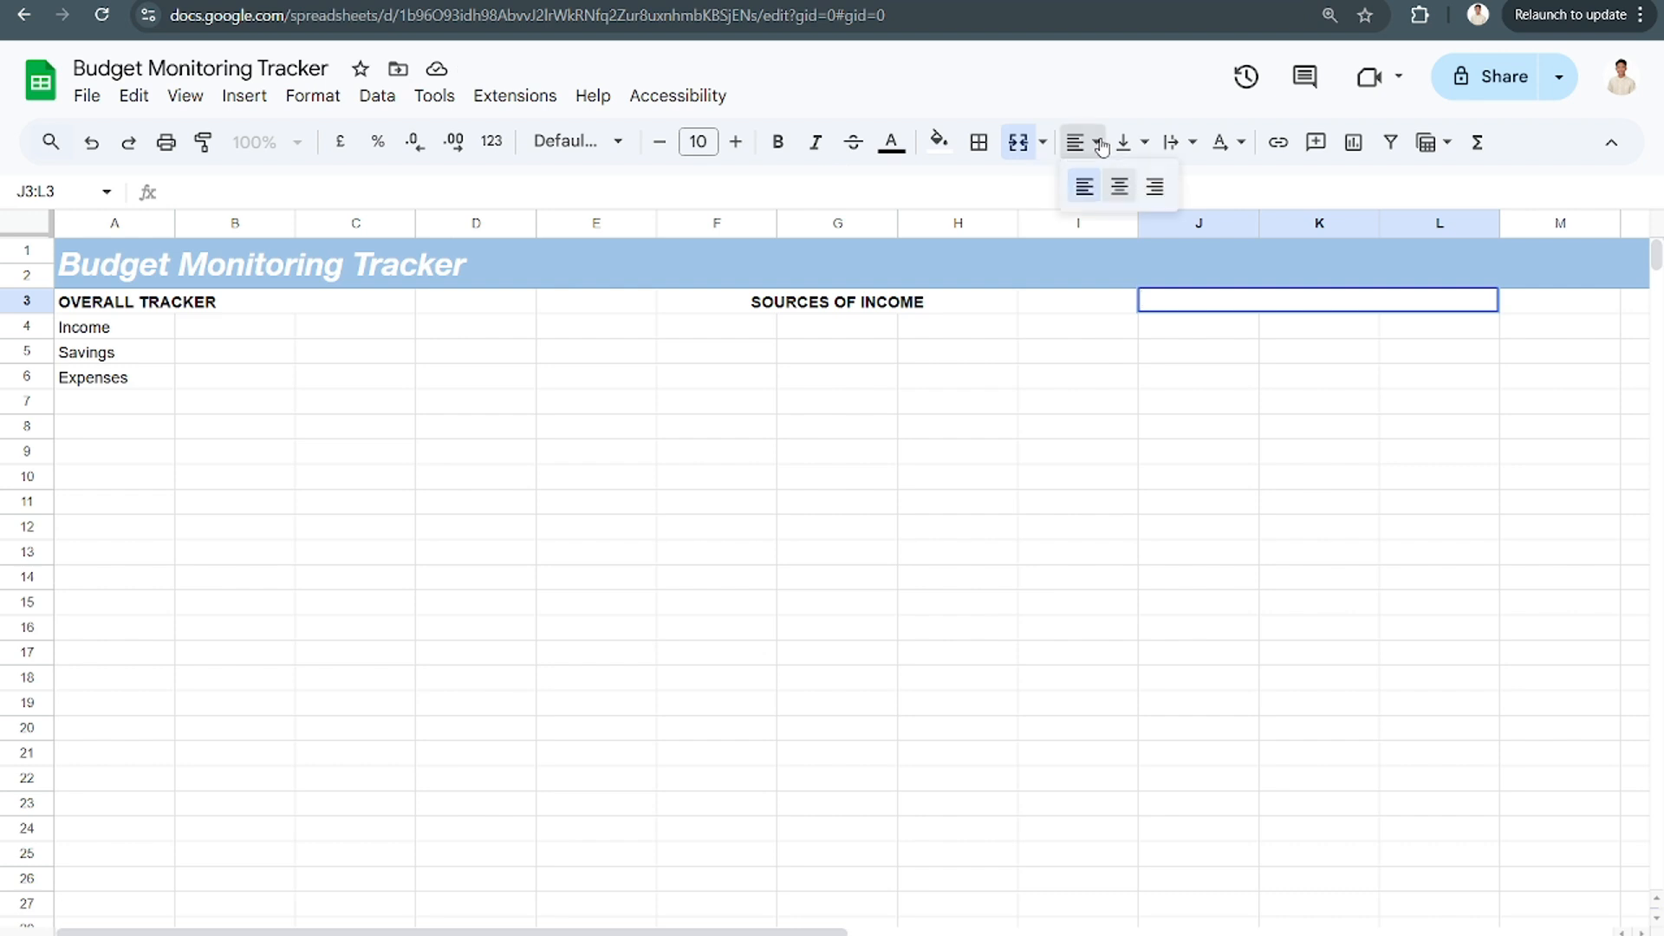
pyautogui.click(1119, 185)
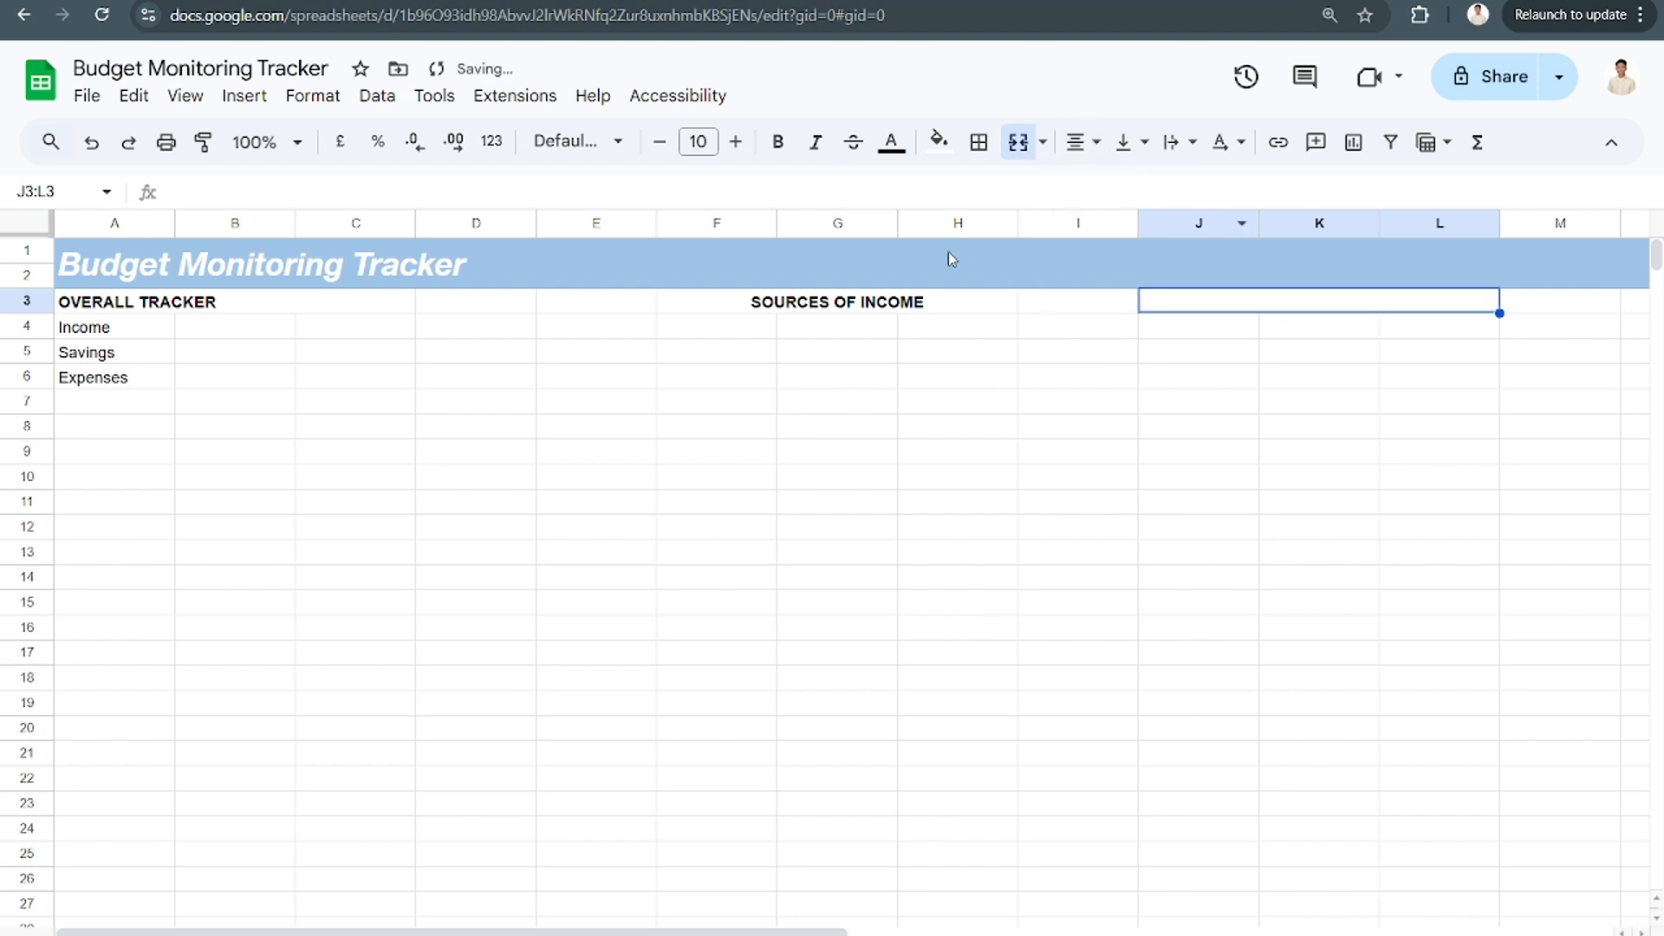
pyautogui.click(777, 143)
# Enter the heading "EXPENSES" in the merged cell J3:L3
pyautogui.press('capslock')
pyautogui.write('E')
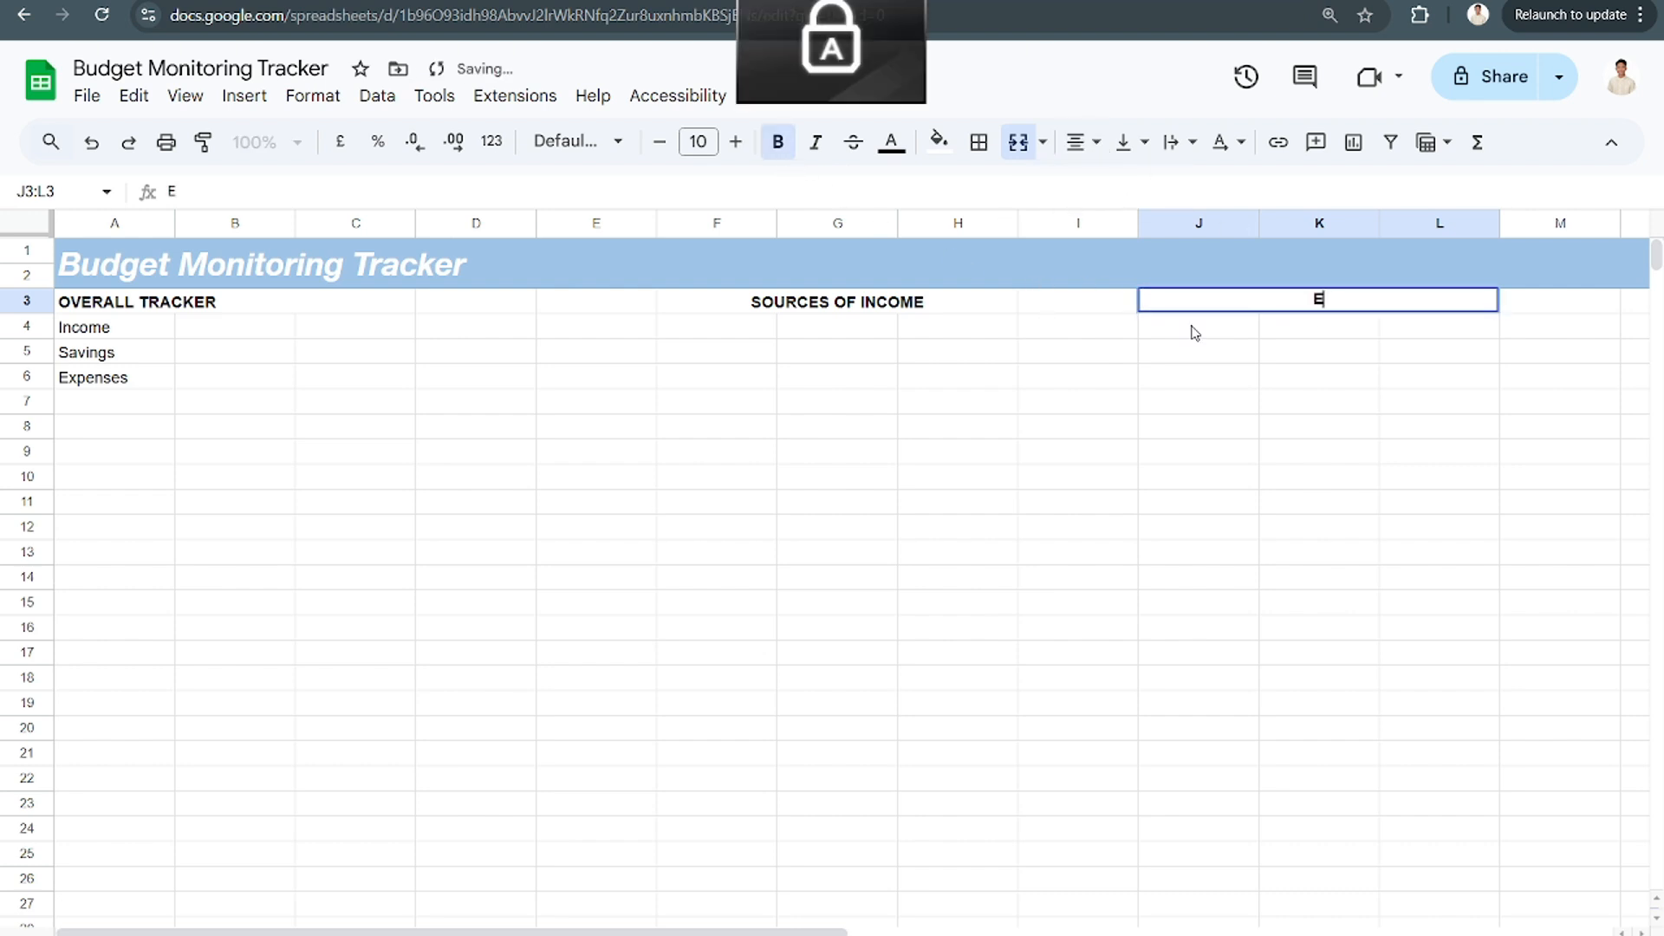
pyautogui.write('XPENSES')
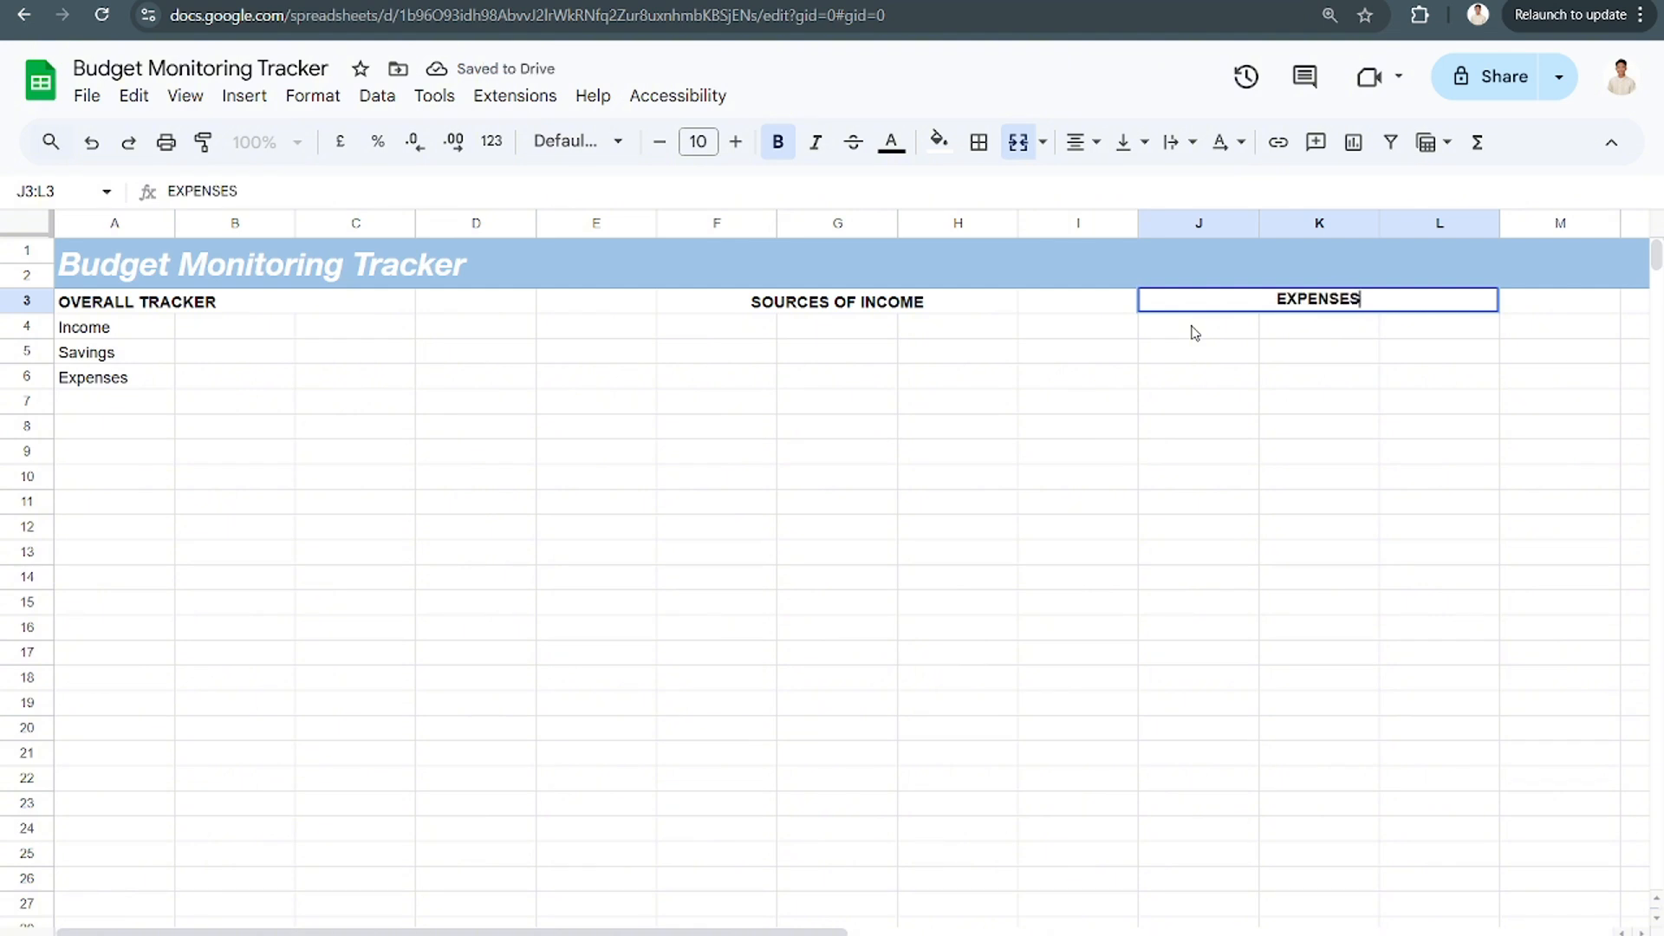
pyautogui.click(1194, 332)
pyautogui.press('capslock')
pyautogui.press('Down')
pyautogui.press('Down')
pyautogui.press('Down')
pyautogui.press('Down')
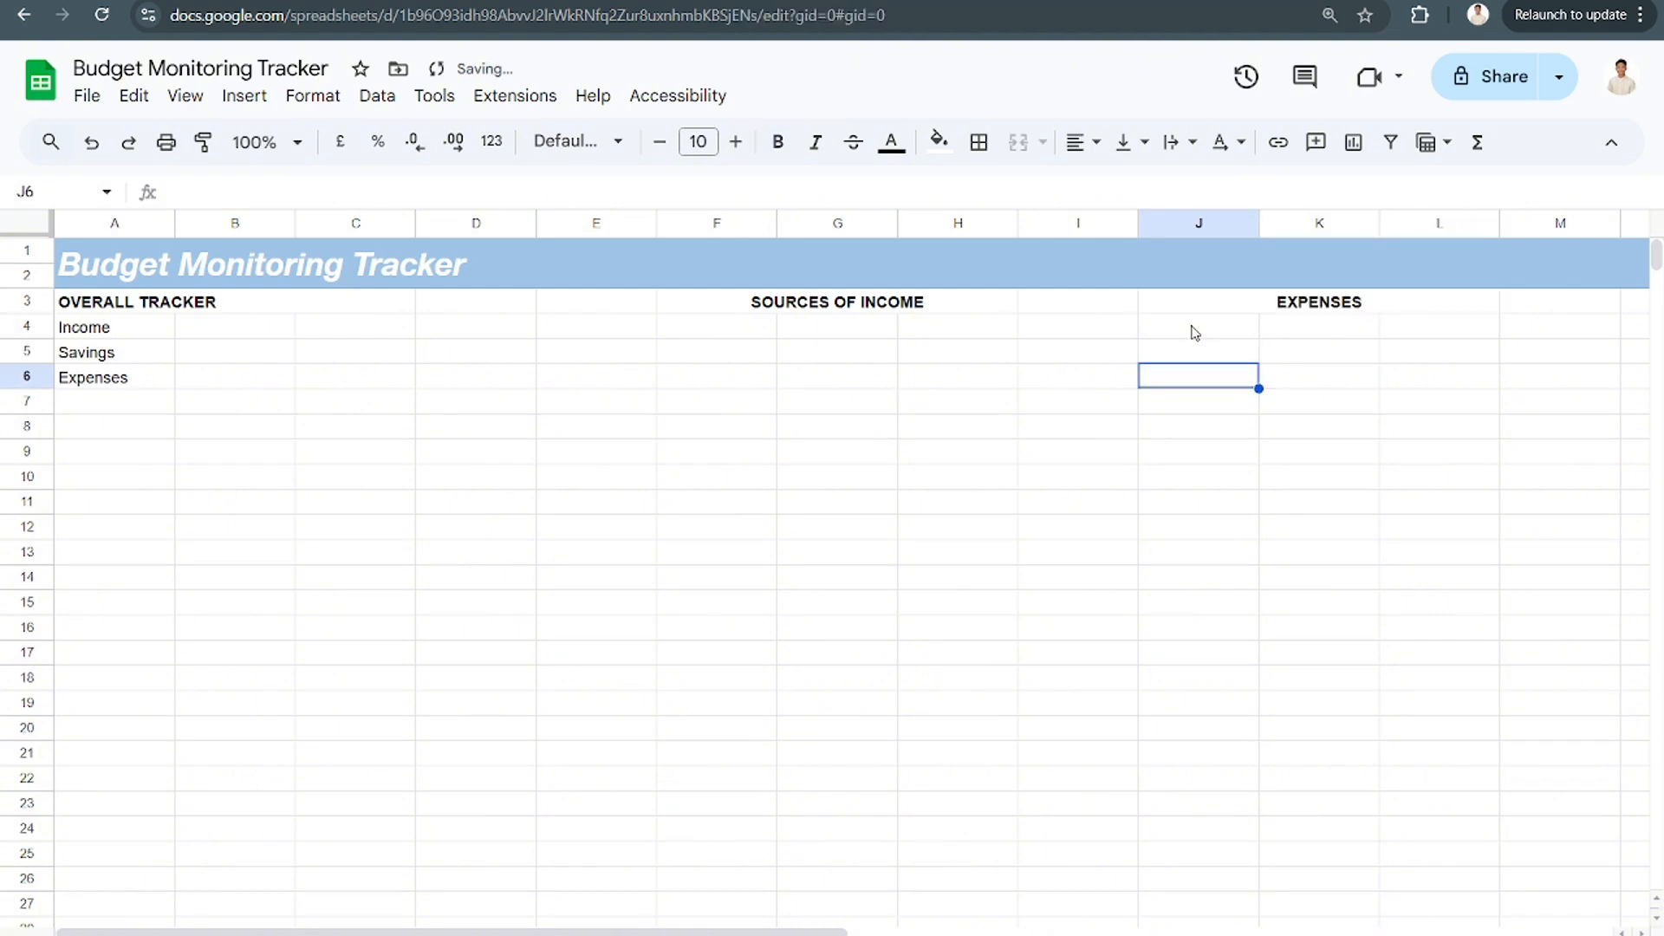
pyautogui.press('Up')
pyautogui.press('Up')
pyautogui.press('Up')
pyautogui.press('Up')
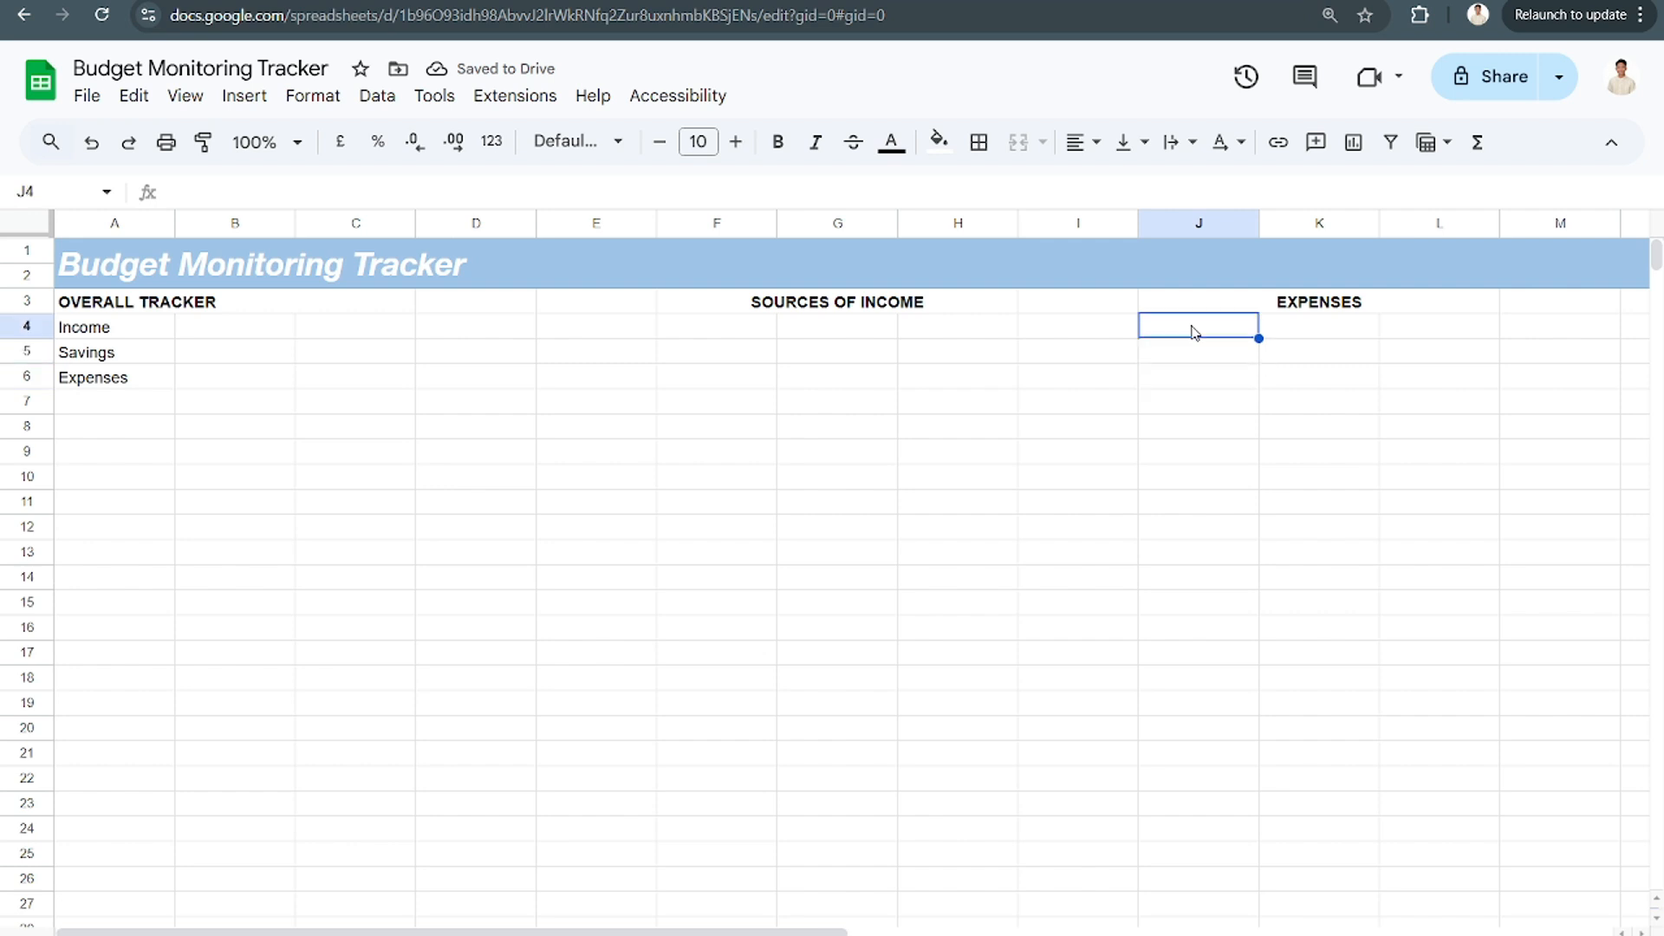
pyautogui.press('Left')
pyautogui.press('Left')
pyautogui.press('Left')
pyautogui.press('Left')
pyautogui.press('Left')
pyautogui.press('Left')
pyautogui.press('Left')
pyautogui.press('Left')
pyautogui.press('Left')
pyautogui.press('Down')
pyautogui.press('Right')
pyautogui.press('Right')
pyautogui.press('Right')
pyautogui.press('Up')
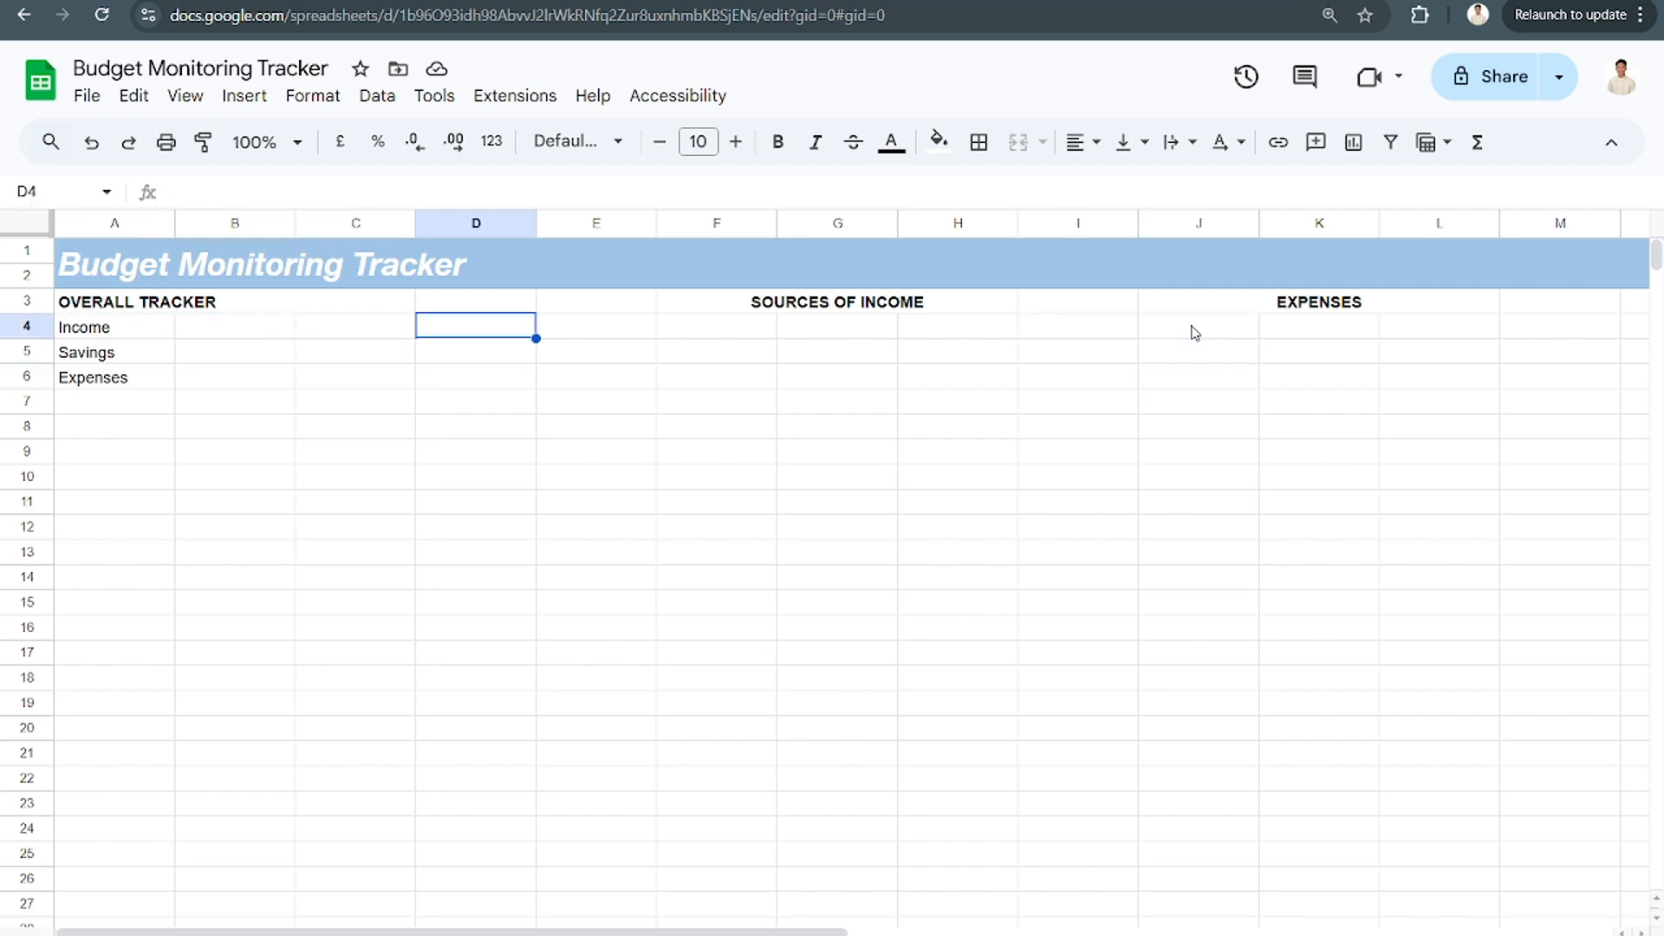
pyautogui.press('Up')
pyautogui.press('Right')
pyautogui.press('Down')
pyautogui.press('Right')
pyautogui.press('Down')
pyautogui.press('Down')
pyautogui.press('Down')
pyautogui.press('Down')
pyautogui.press('Down')
pyautogui.press('Down')
pyautogui.press('Down')
pyautogui.press('Down')
pyautogui.press('Down')
pyautogui.press('Down')
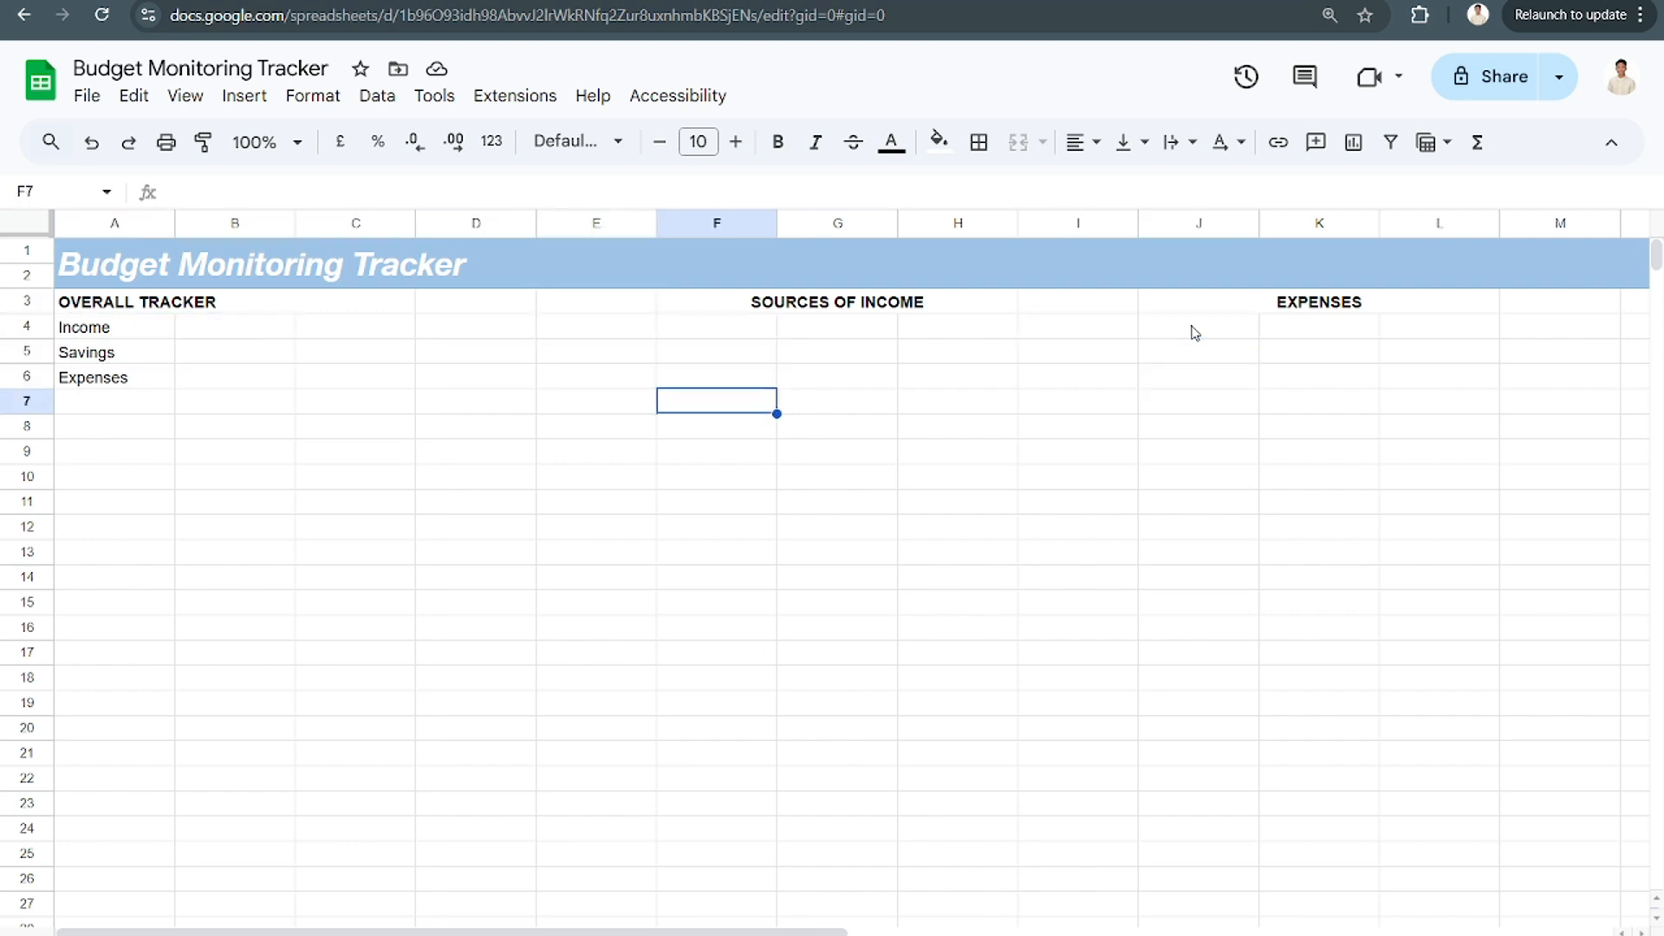
pyautogui.press('Up')
pyautogui.press('Up')
pyautogui.press('Up')
pyautogui.press('Up')
pyautogui.press('Up')
pyautogui.press('Up')
pyautogui.press('Up')
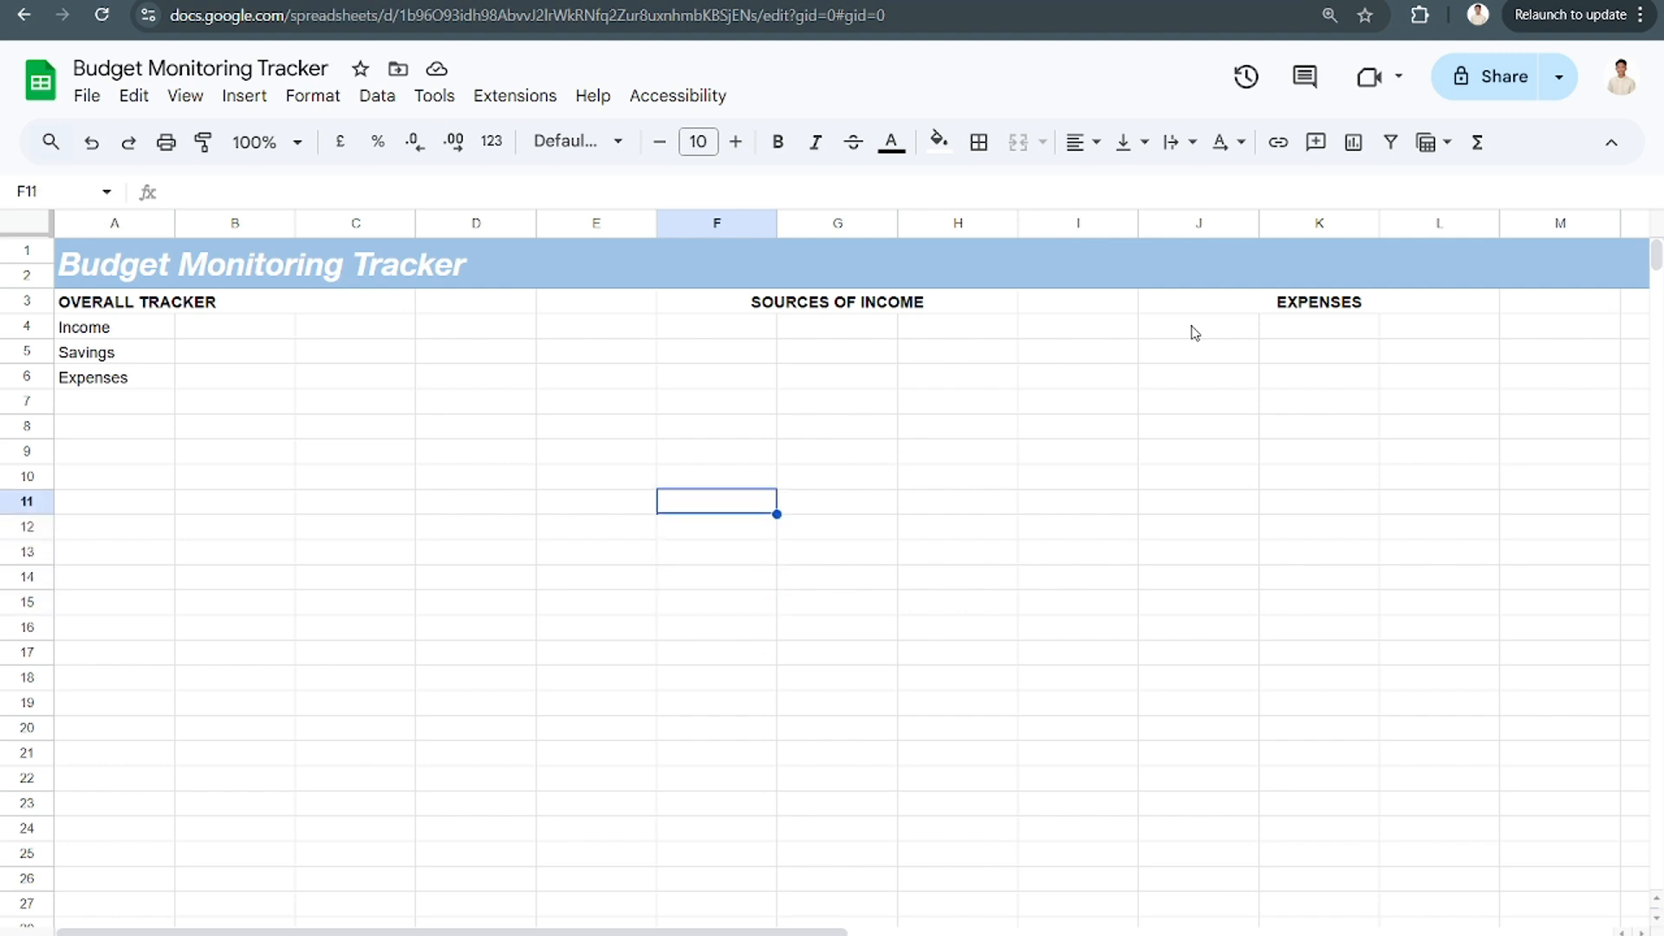
pyautogui.press('Up')
pyautogui.press('Up')
pyautogui.press('Left')
pyautogui.press('Left')
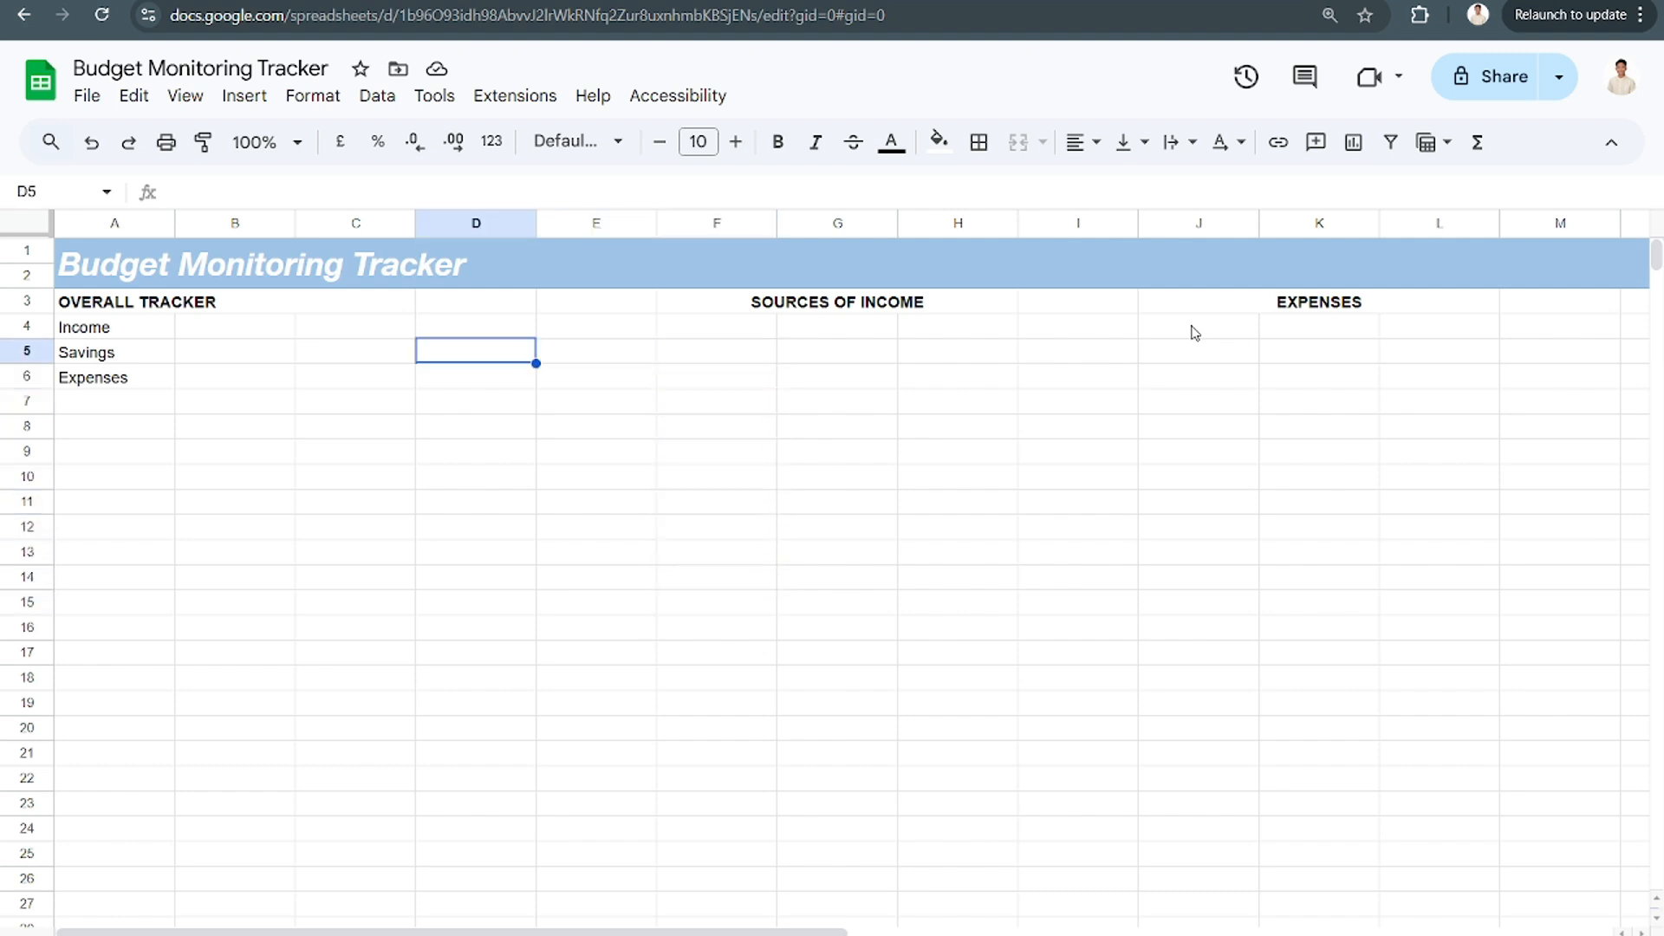
# Make the Income, Savings and Expenses labels in A4:A6 bold
pyautogui.press('Left')
pyautogui.press('Left')
pyautogui.press('Left')
pyautogui.press('Up')
pyautogui.hotkey('shift', 'Down')
pyautogui.hotkey('shift', 'Down')
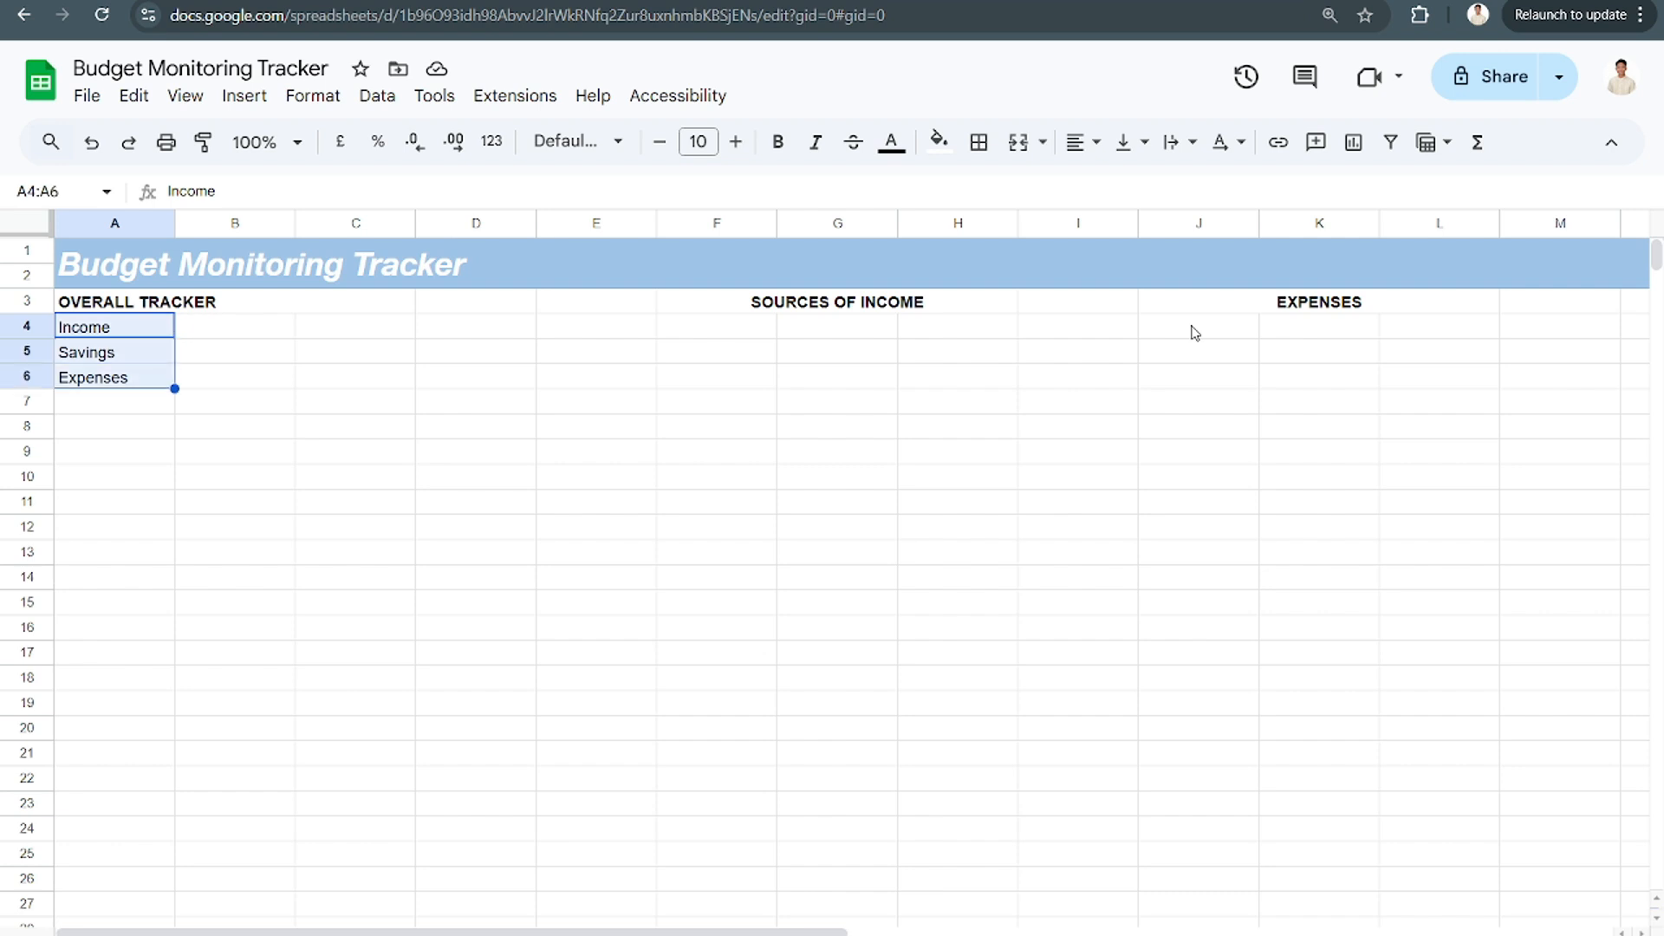
pyautogui.hotkey('ctrl', 'b')
pyautogui.press('Down')
pyautogui.press('Down')
pyautogui.press('Down')
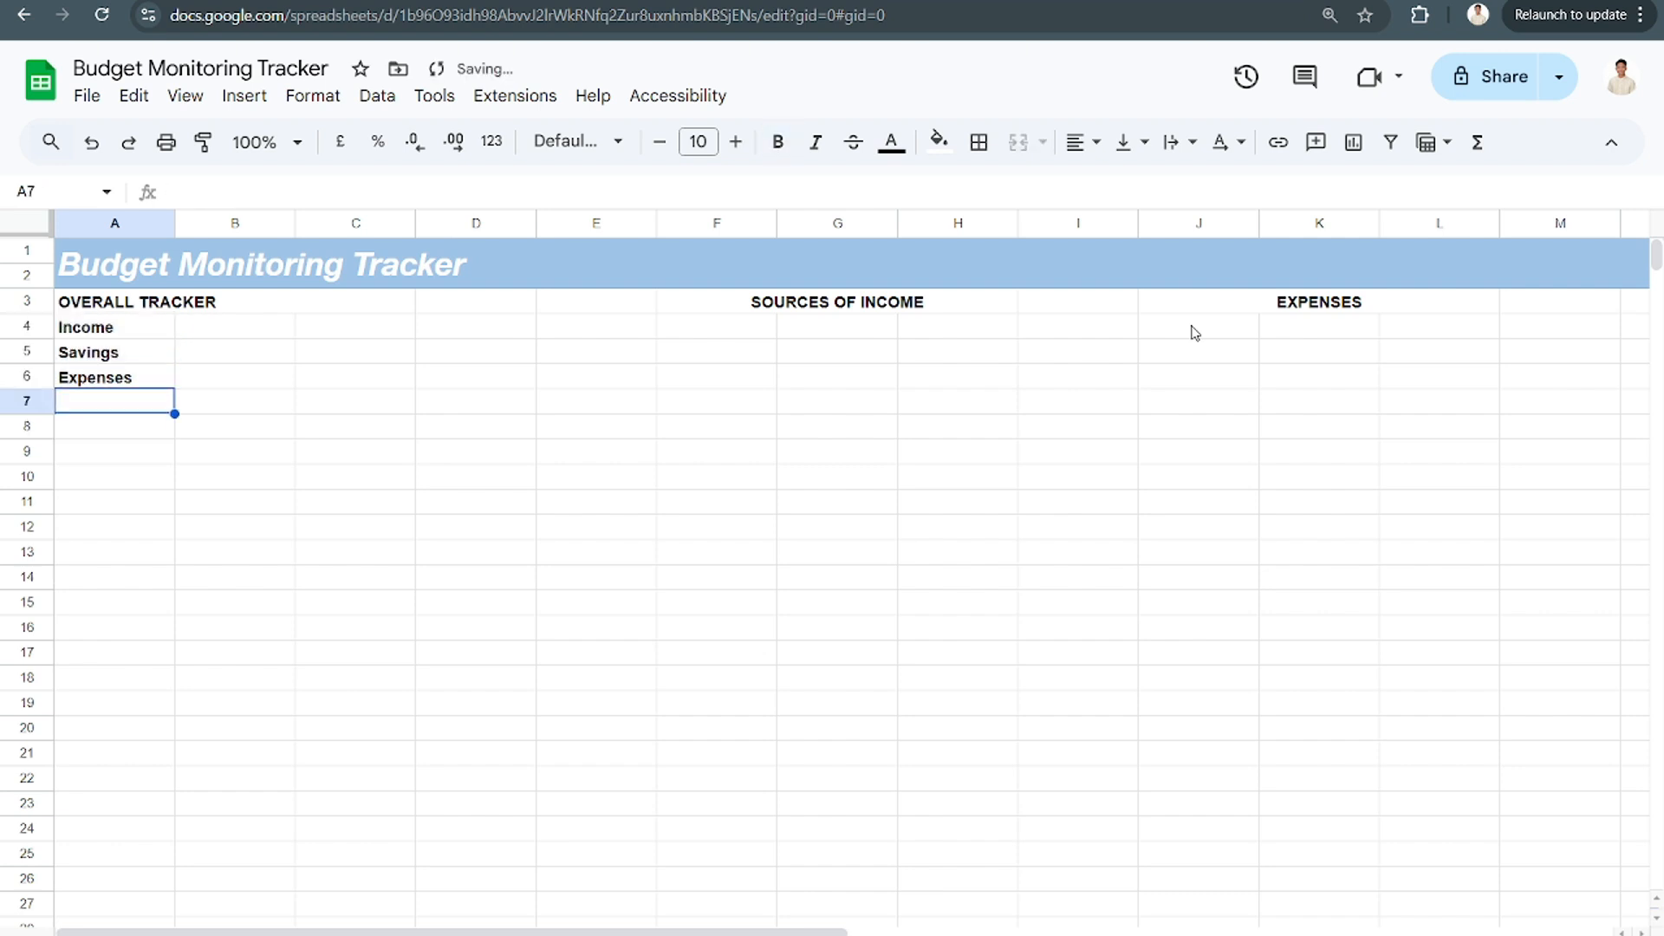
# Merge cells F4:G4 under the SOURCES OF INCOME heading and enter the label "Main Job"
pyautogui.press('Right')
pyautogui.press('Right')
pyautogui.press('Right')
pyautogui.press('Right')
pyautogui.press('Right')
pyautogui.press('Right')
pyautogui.press('Up')
pyautogui.press('Up')
pyautogui.press('Up')
pyautogui.press('Left')
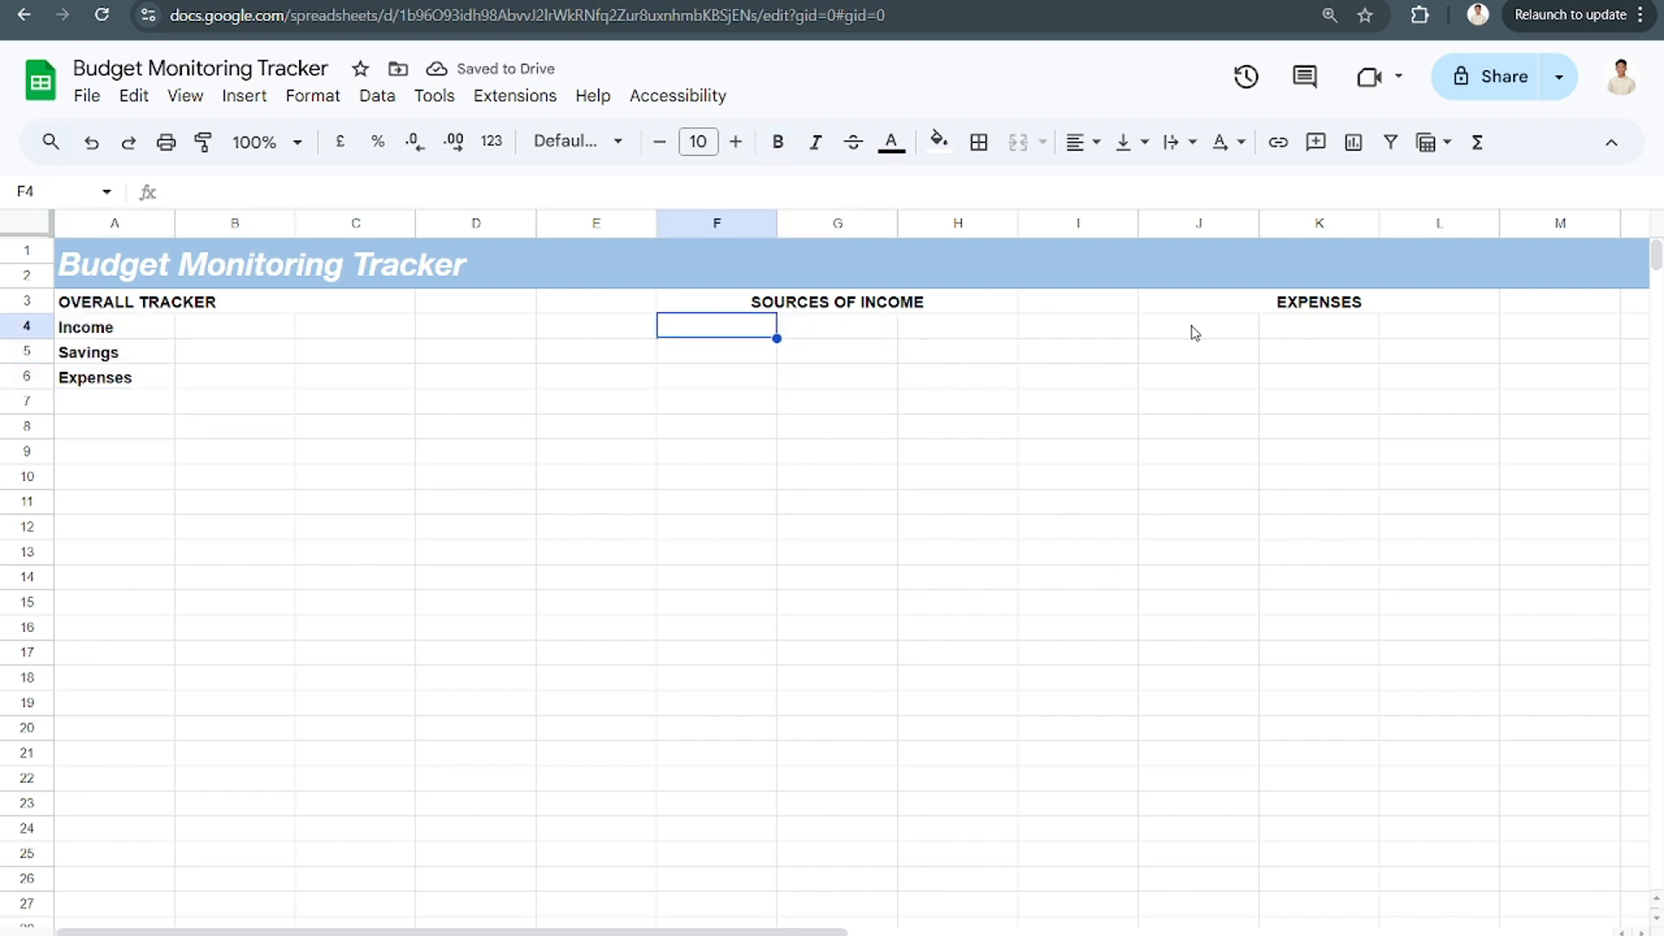
pyautogui.hotkey('shift', 'Right')
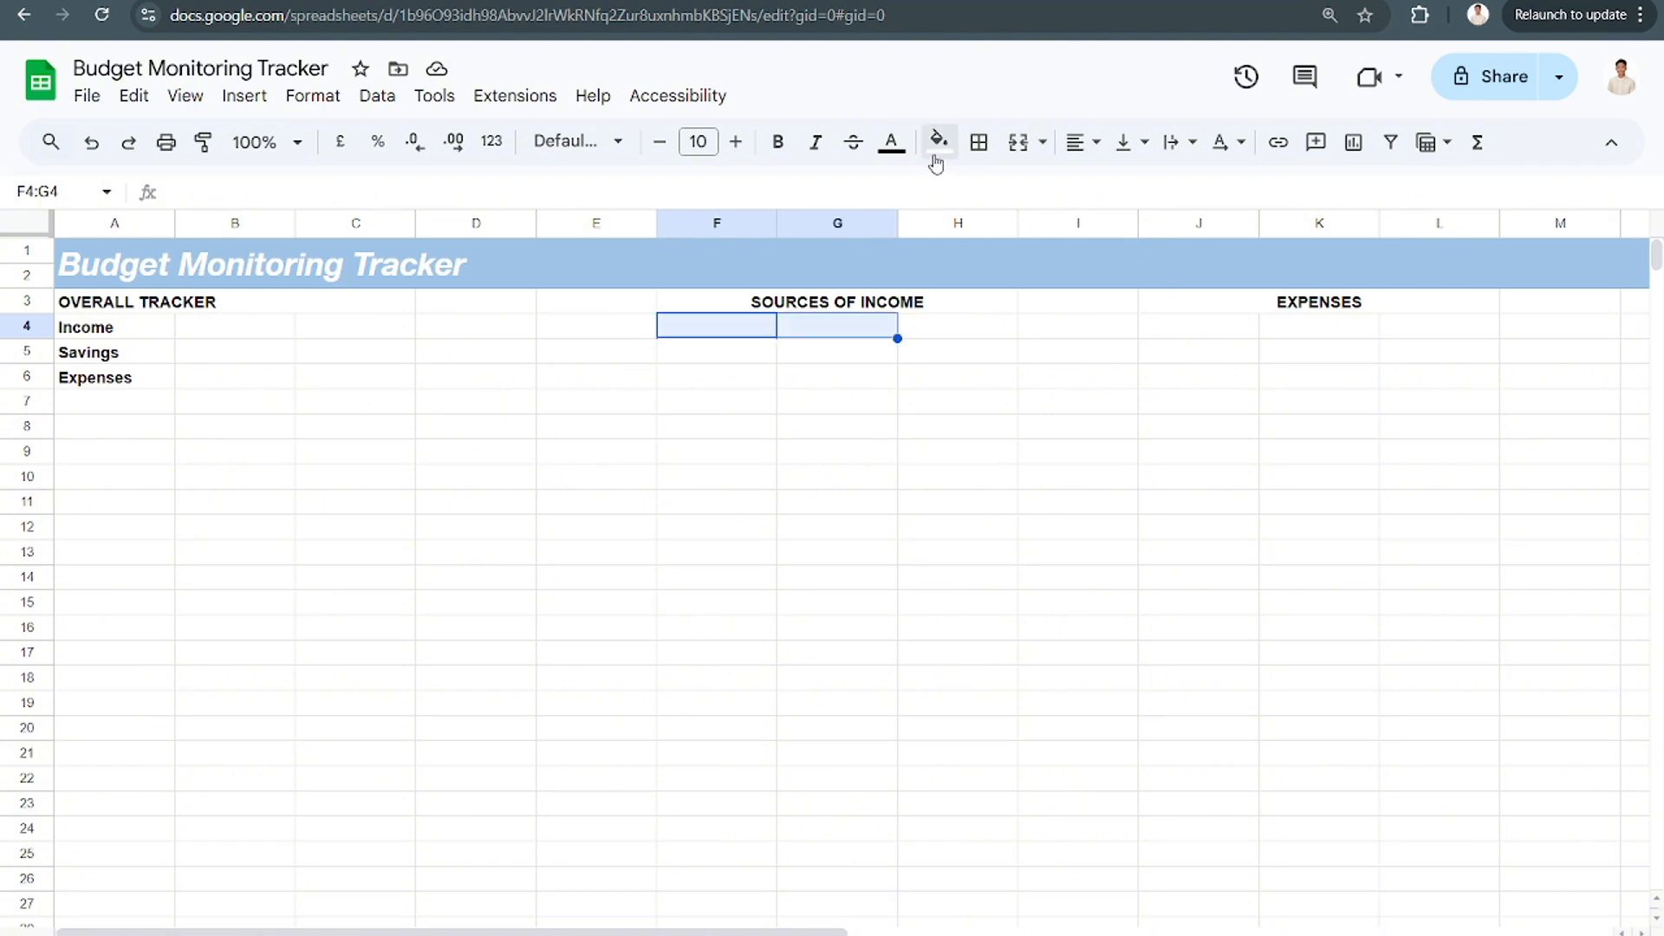
pyautogui.click(1019, 141)
pyautogui.doubleClick(838, 337)
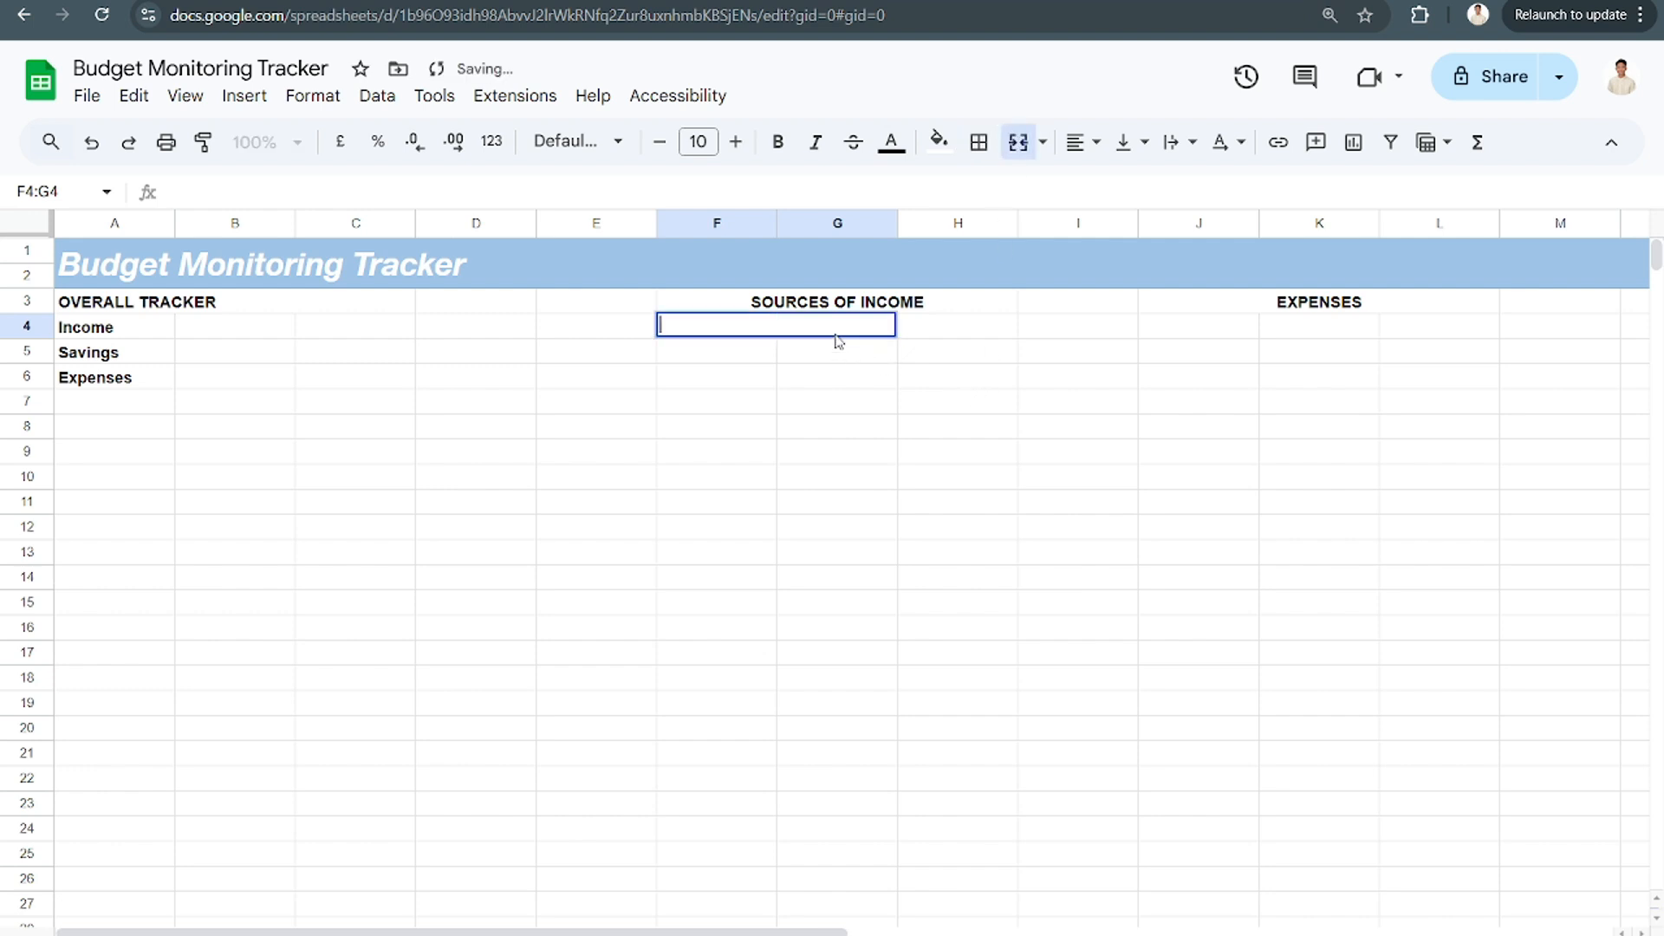
pyautogui.write('Main Job')
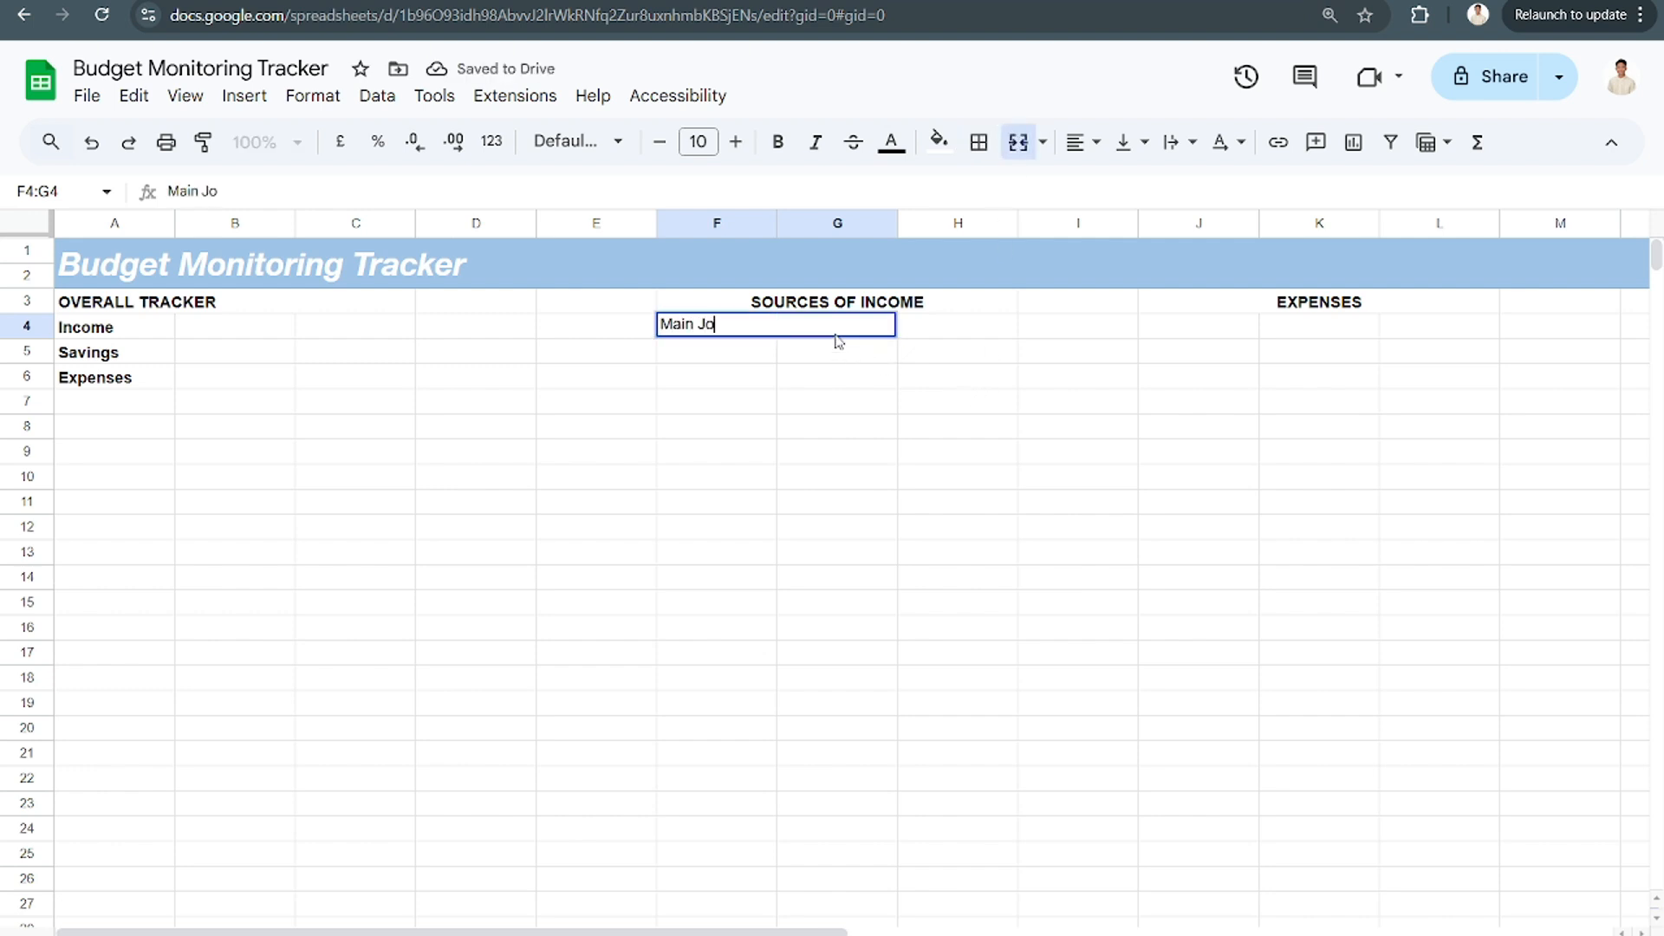
pyautogui.press('Return')
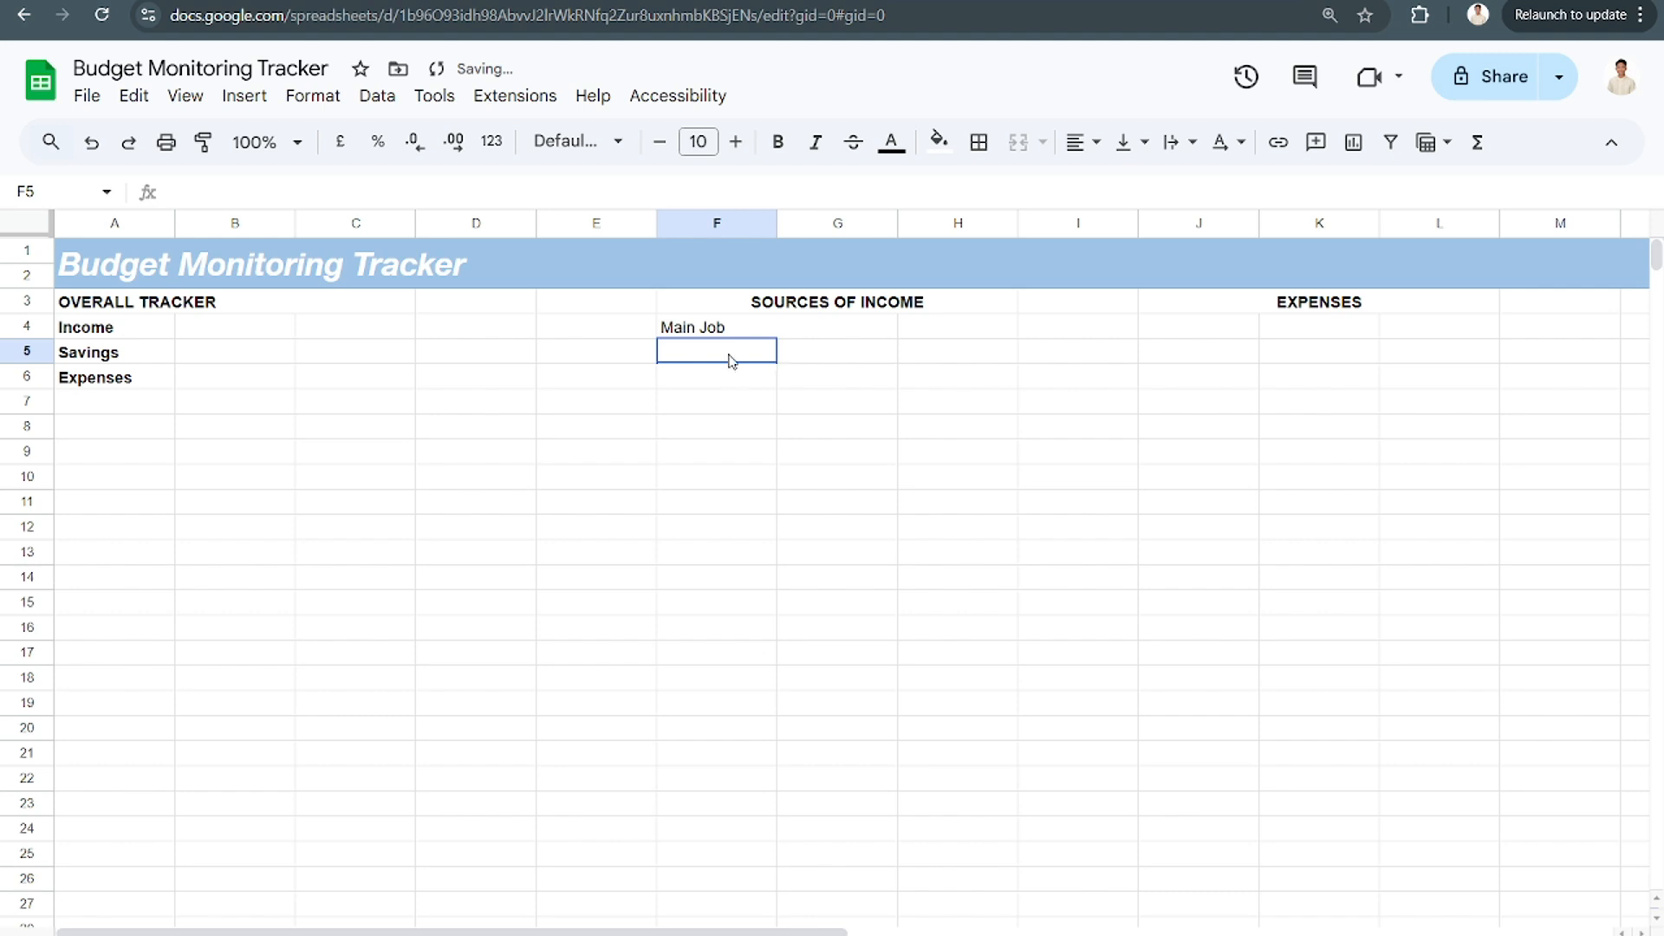
# Merge cells F5:G5 and enter the label "Side Hustle"
pyautogui.moveTo(773, 355); pyautogui.dragTo(817, 364)
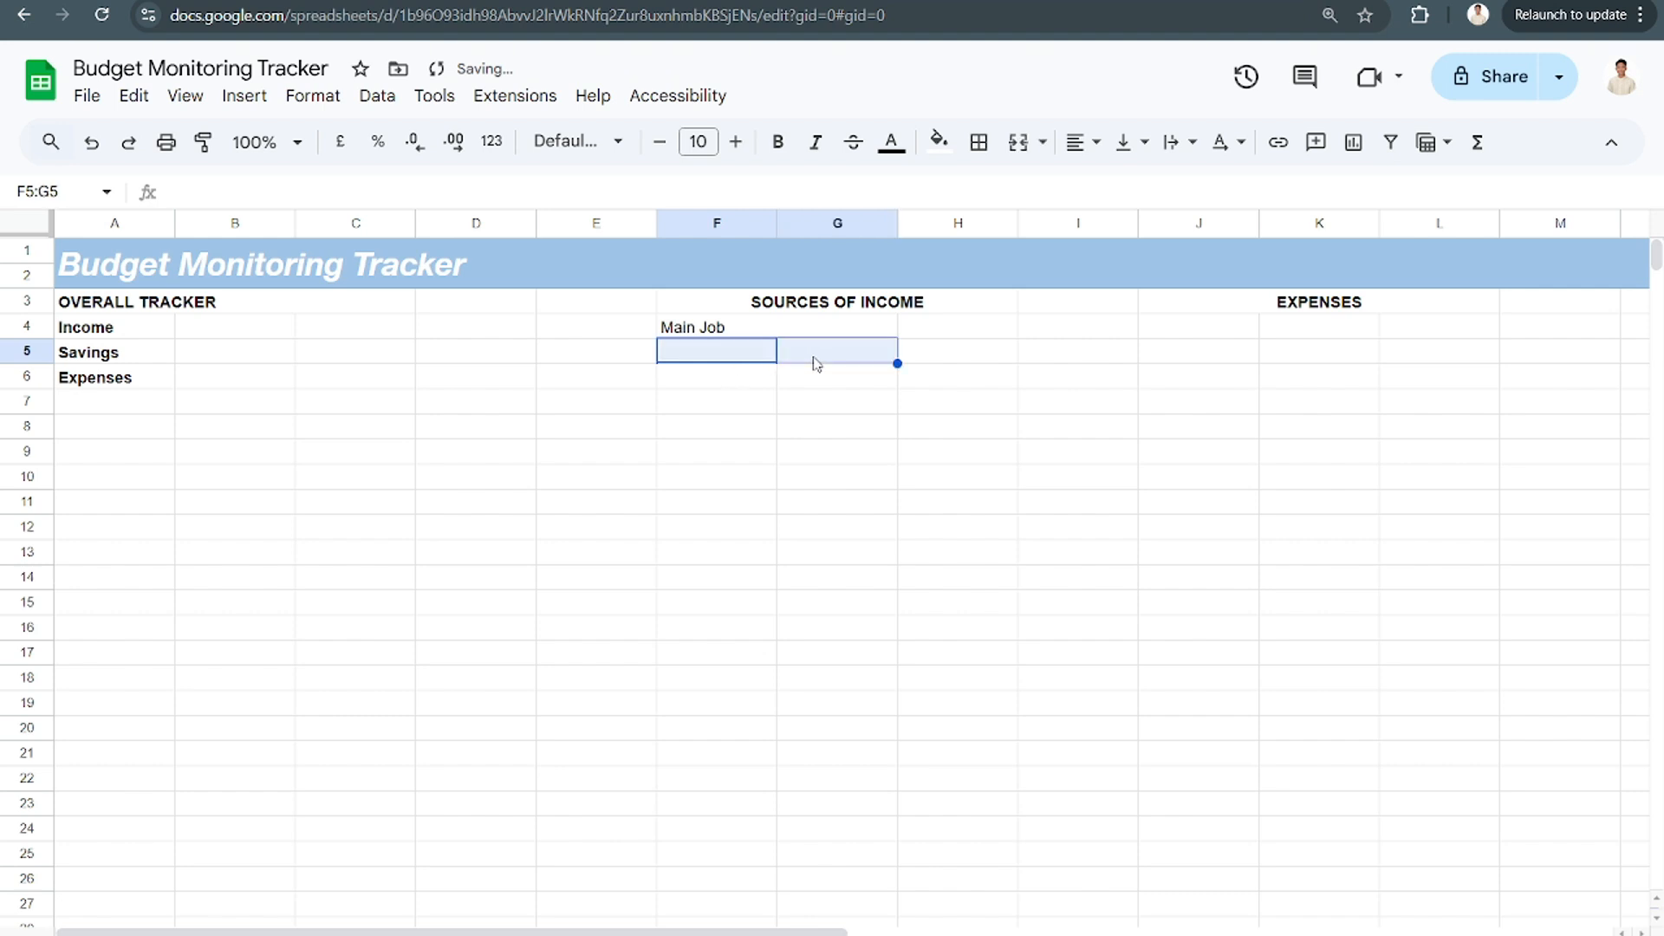
pyautogui.click(1010, 143)
pyautogui.write('Side Hustle')
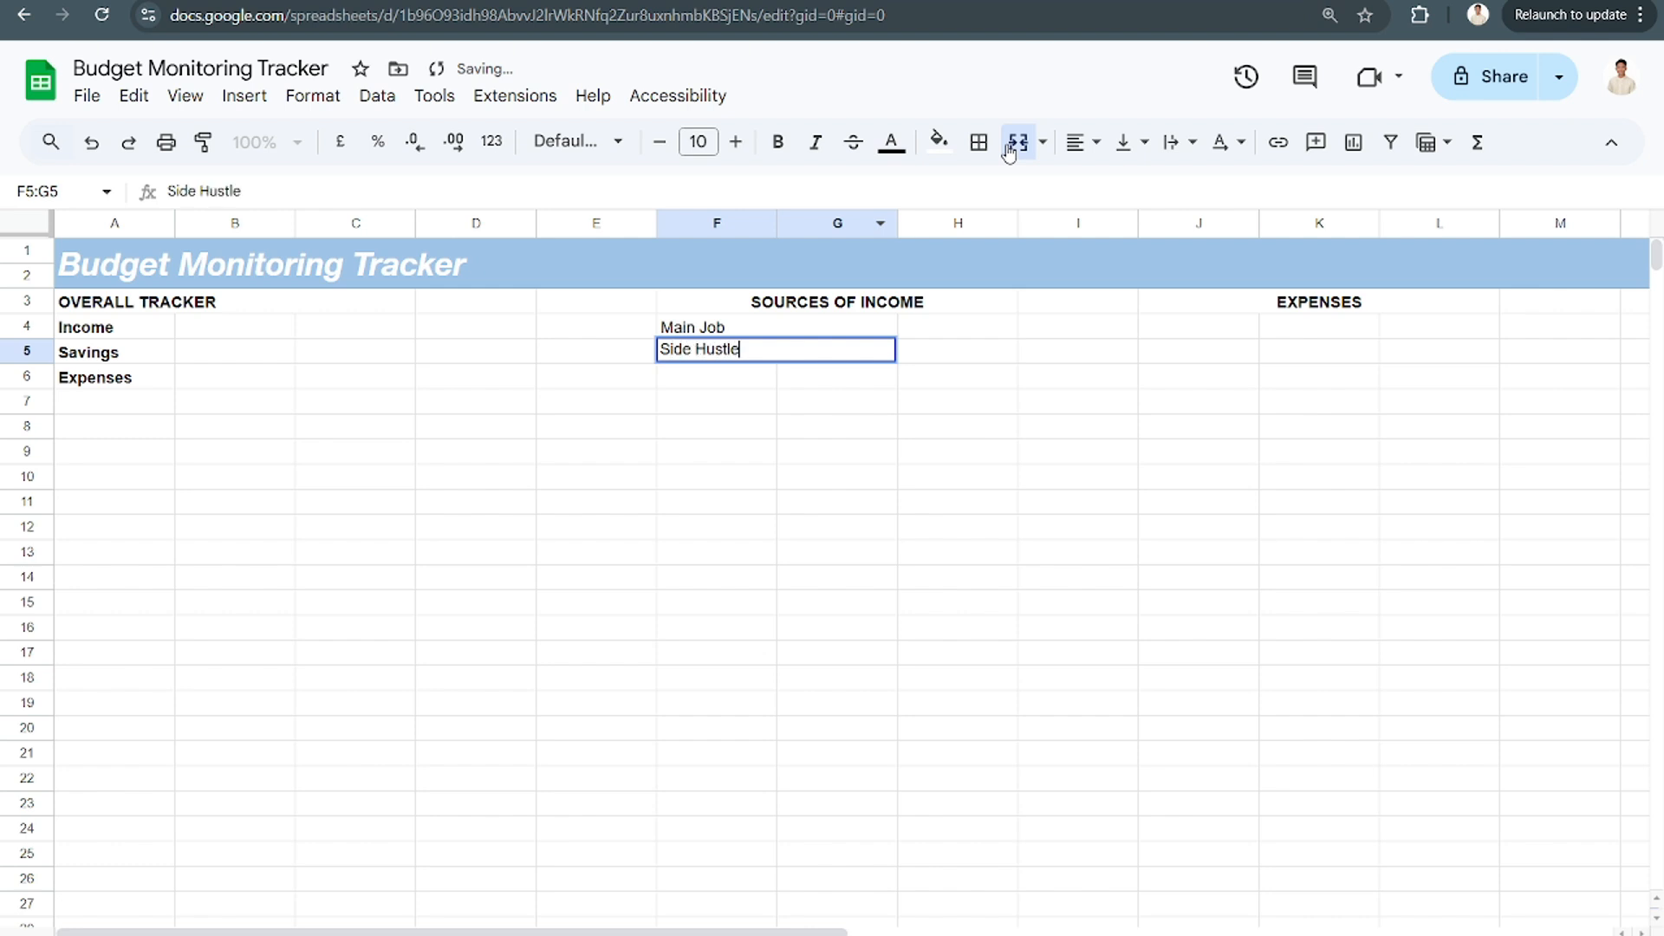
pyautogui.press('Return')
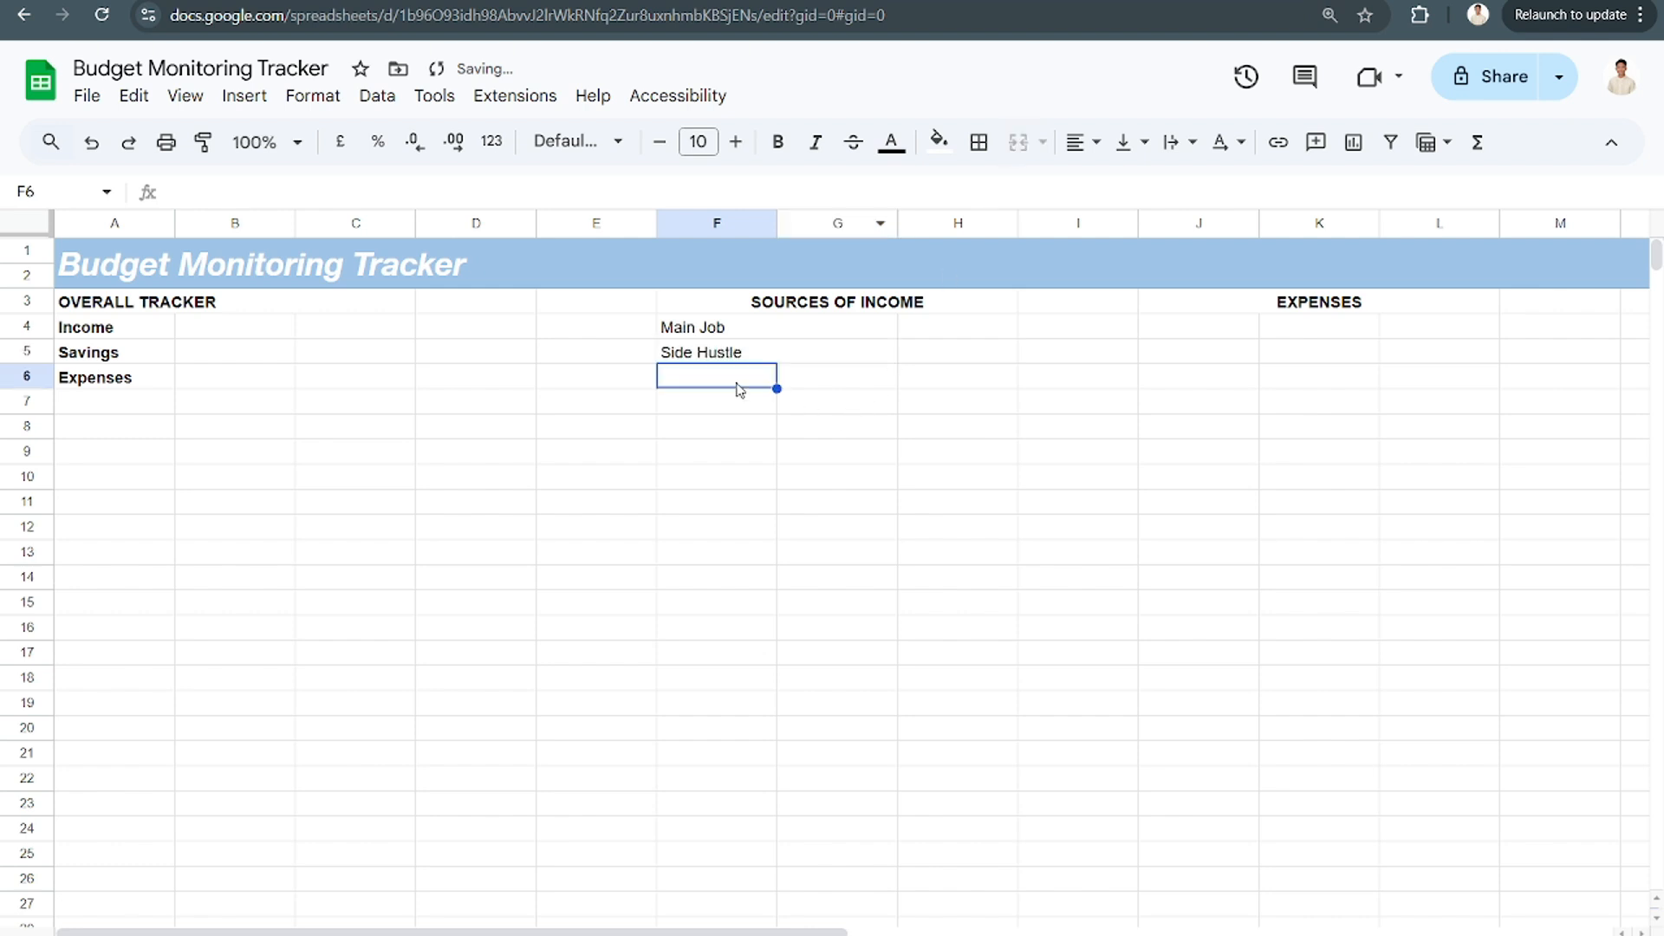
# Merge cells F6:G6 and enter the label "Investments"
pyautogui.moveTo(711, 378); pyautogui.dragTo(794, 379)
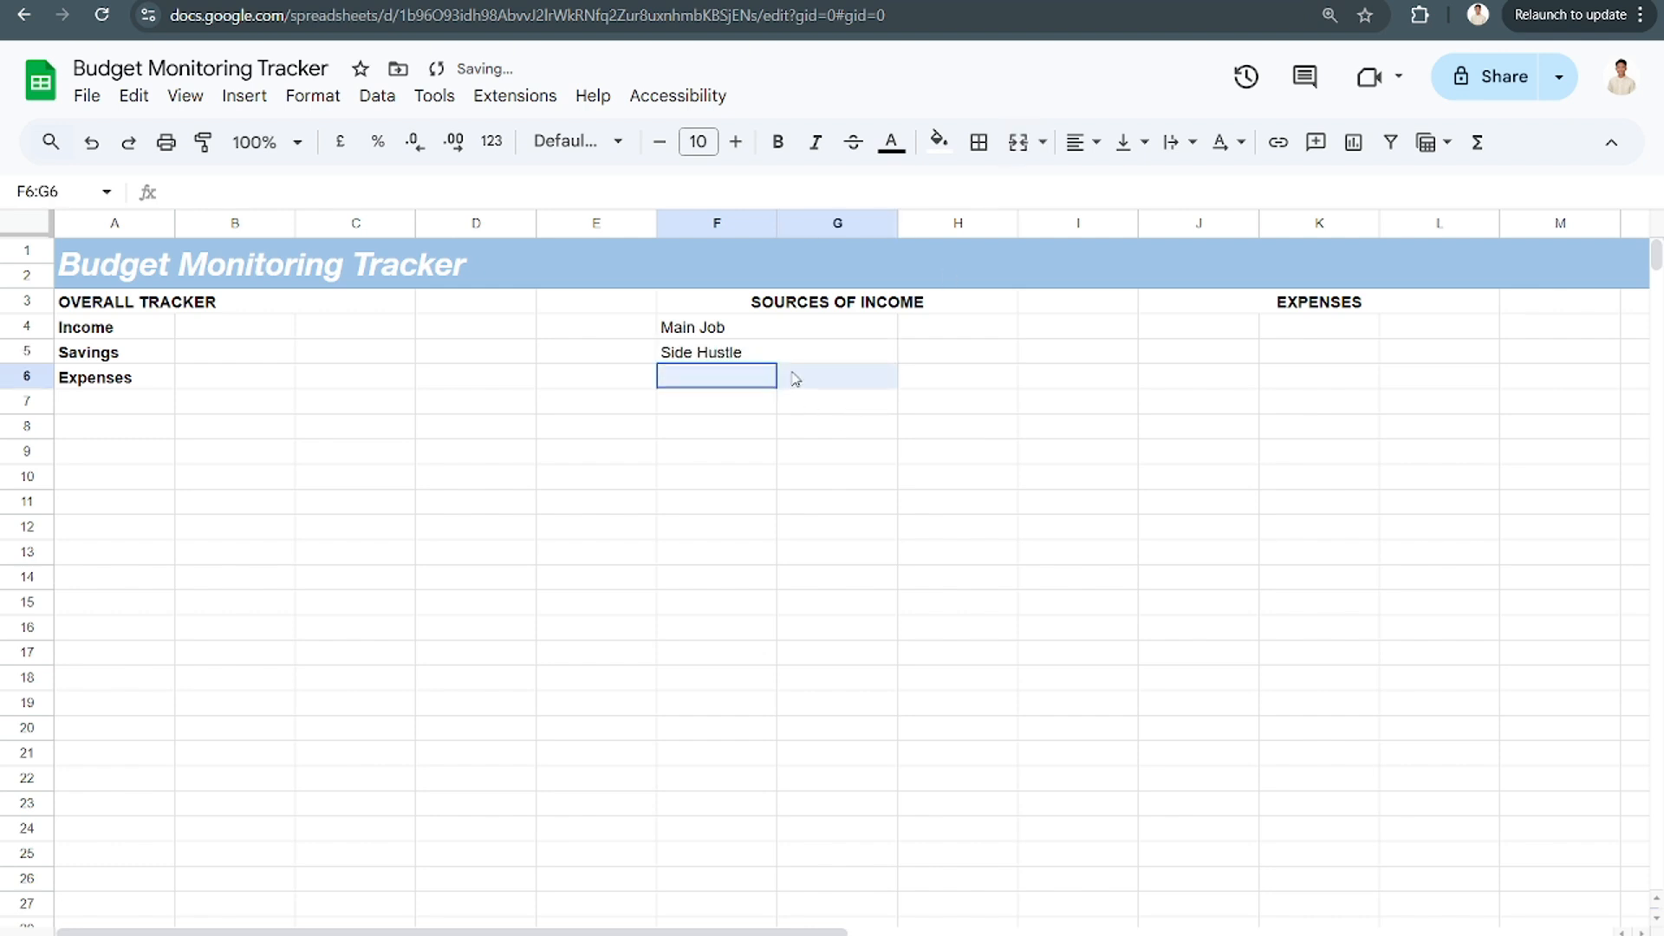
pyautogui.click(1018, 142)
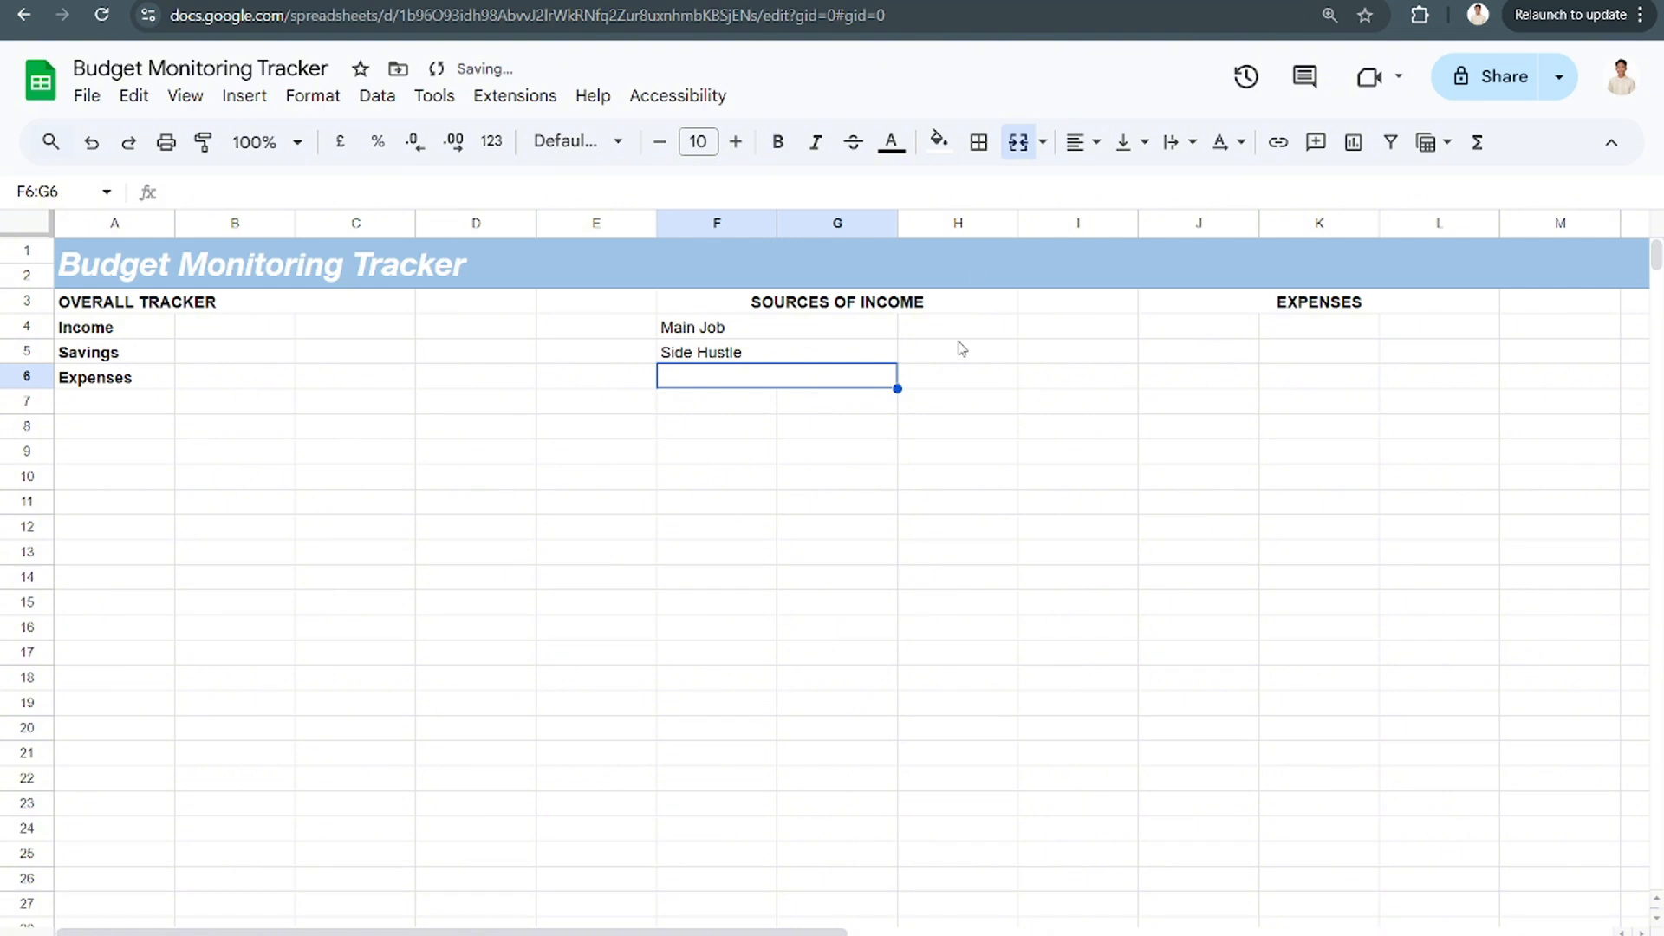
pyautogui.write('Investments')
pyautogui.press('Return')
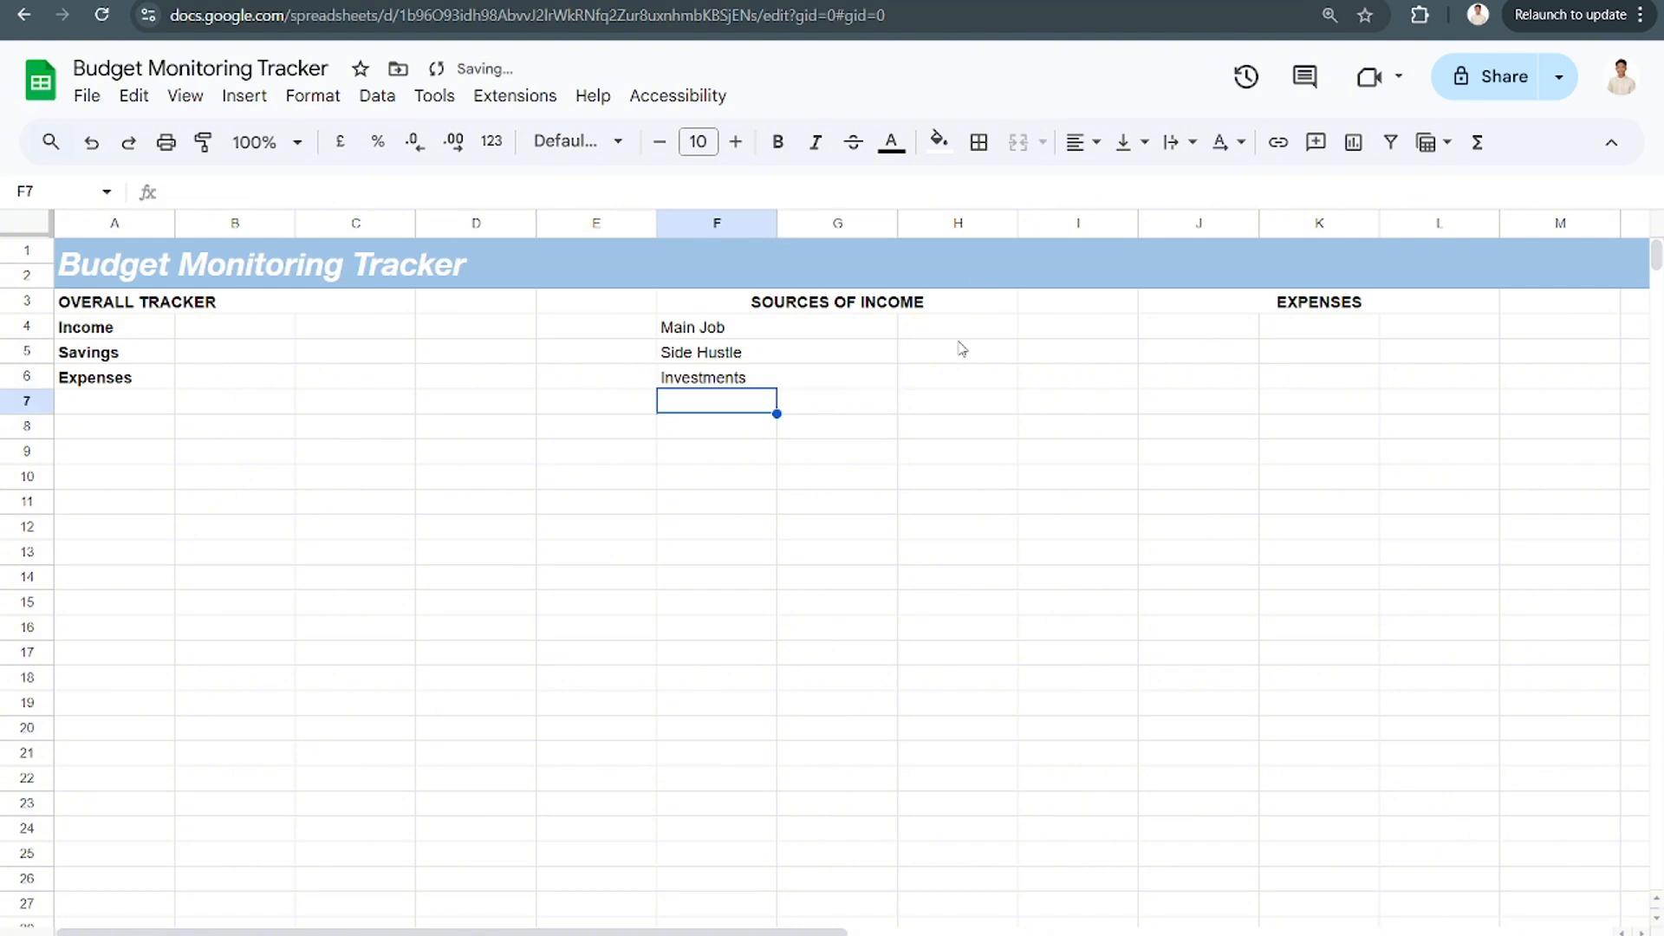
# Merge cells F7:G7 and enter the label "TOTAL INCOME" in bold
pyautogui.moveTo(932, 332)
pyautogui.mouseDown()
pyautogui.moveTo(946, 384)
pyautogui.moveTo(951, 330)
pyautogui.mouseUp()
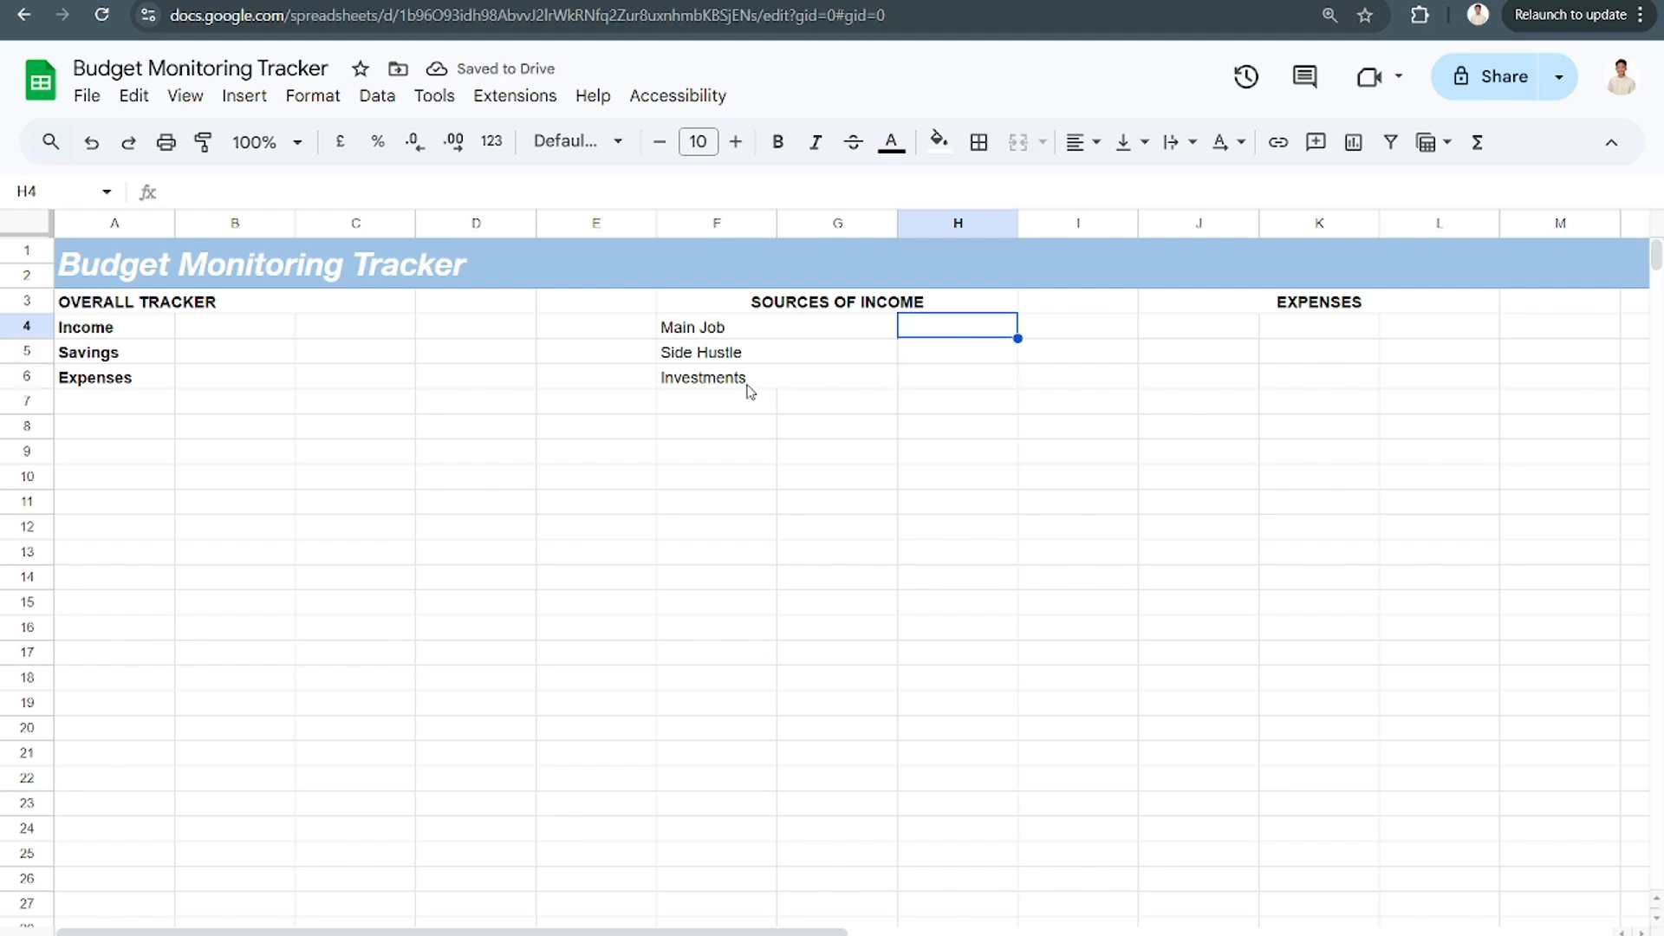
pyautogui.click(724, 406)
pyautogui.moveTo(723, 405); pyautogui.dragTo(821, 400)
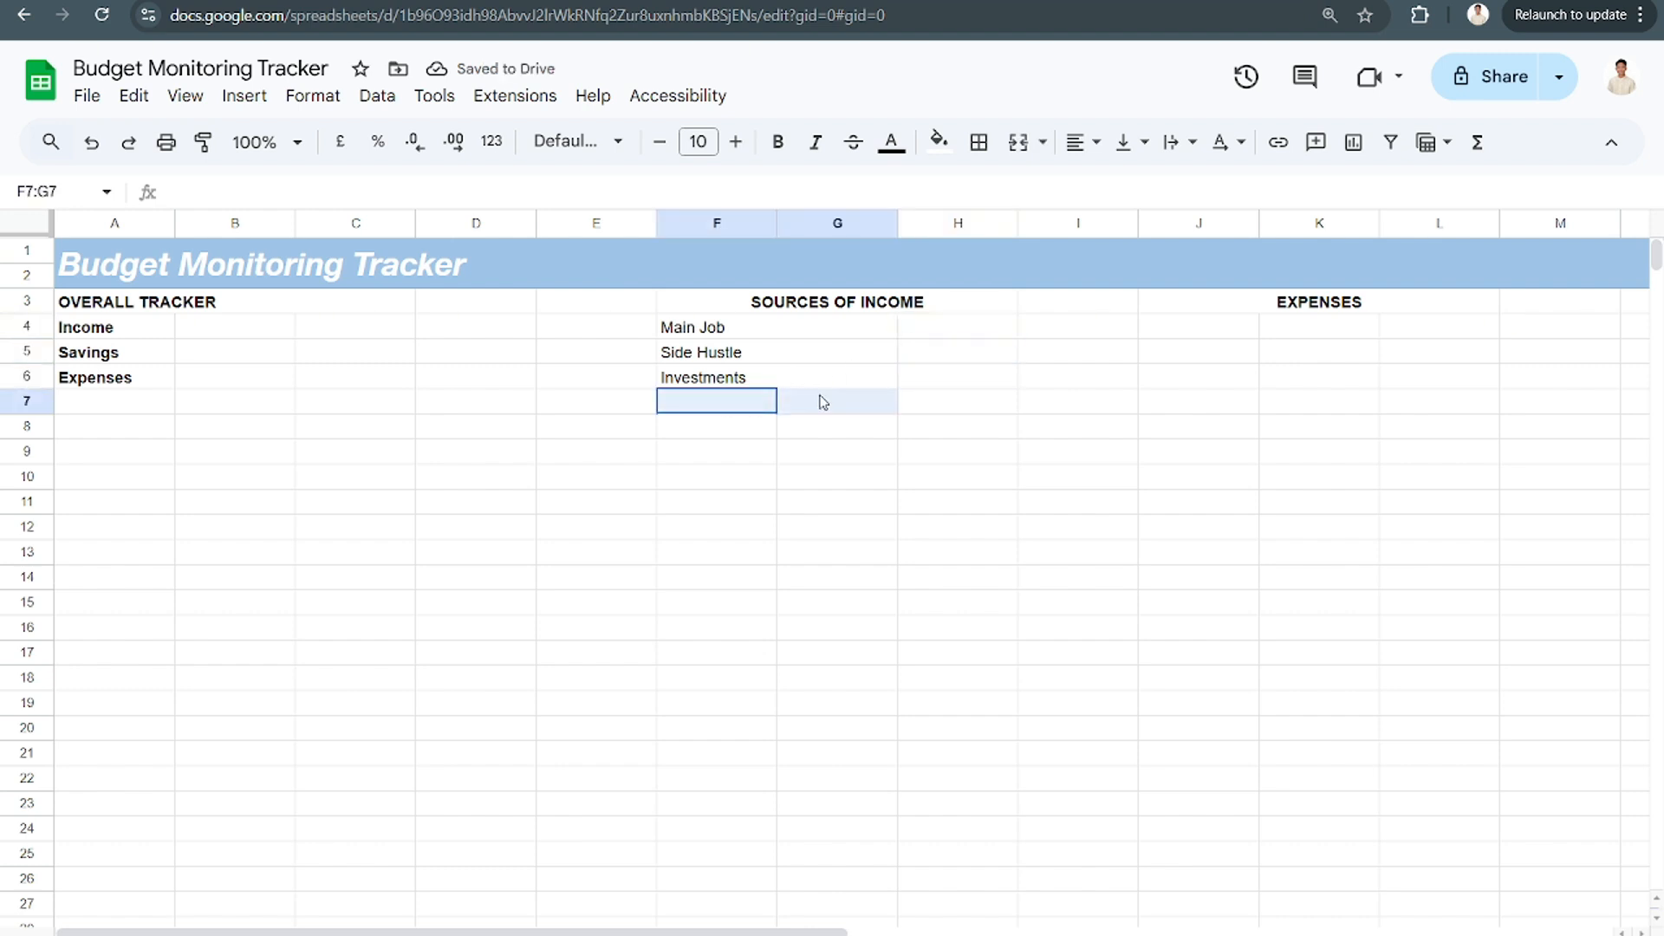
pyautogui.click(1016, 143)
pyautogui.write('TOTAL INCOME')
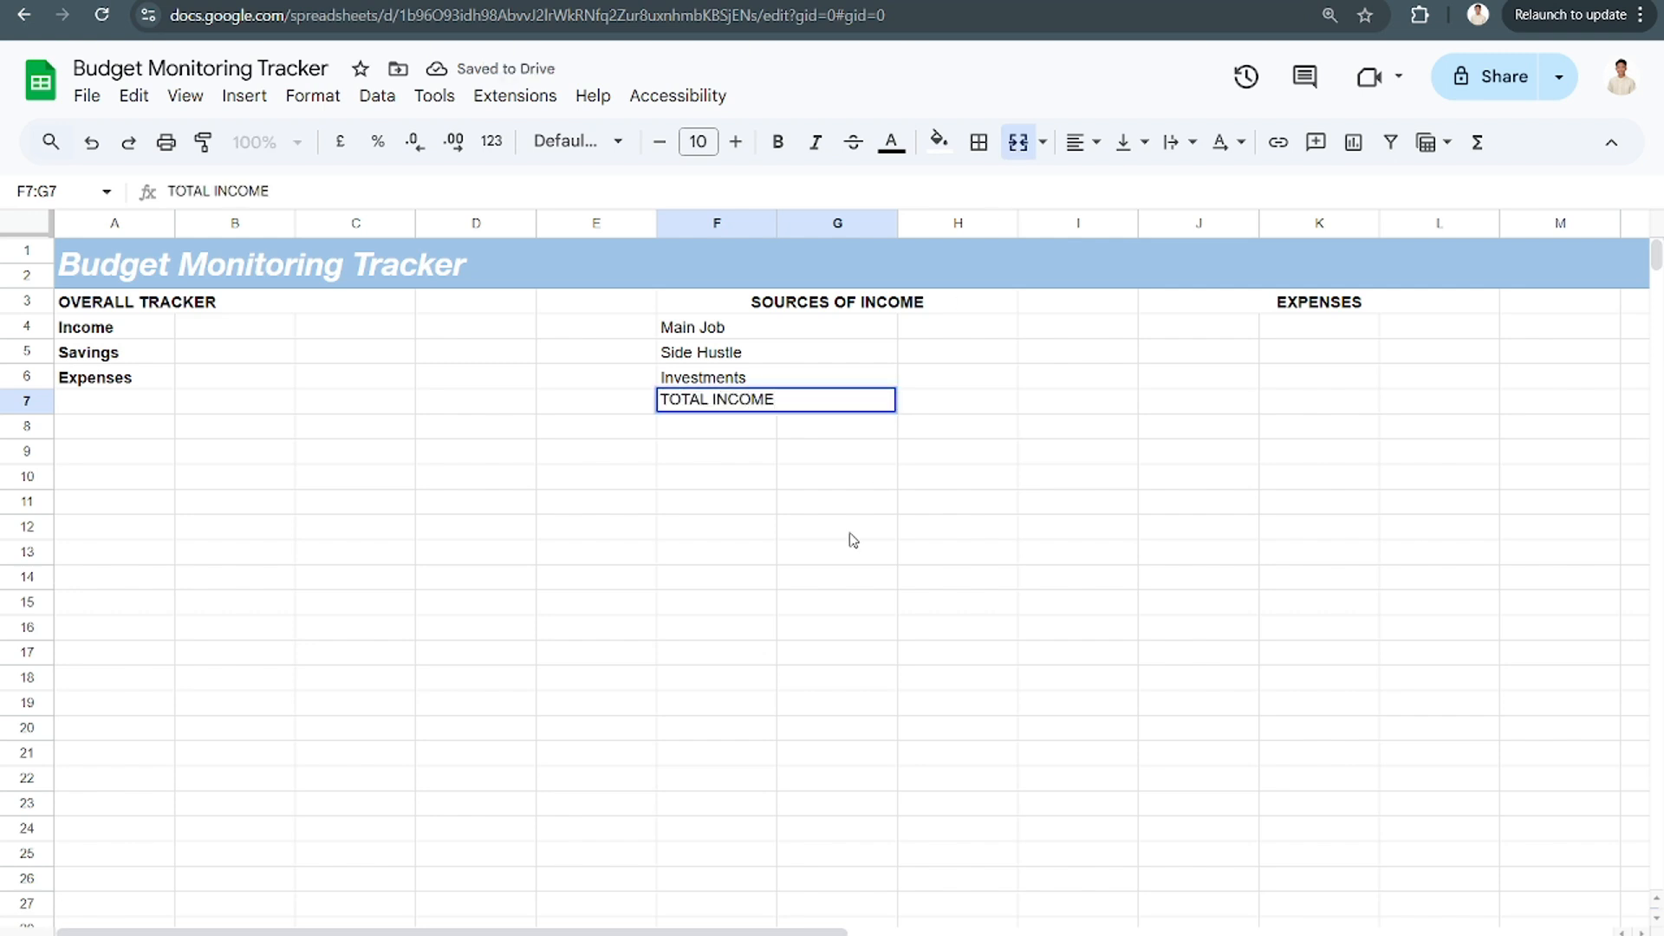
pyautogui.press('Return')
pyautogui.press('Up')
pyautogui.hotkey('ctrl', 'b')
pyautogui.press('Right')
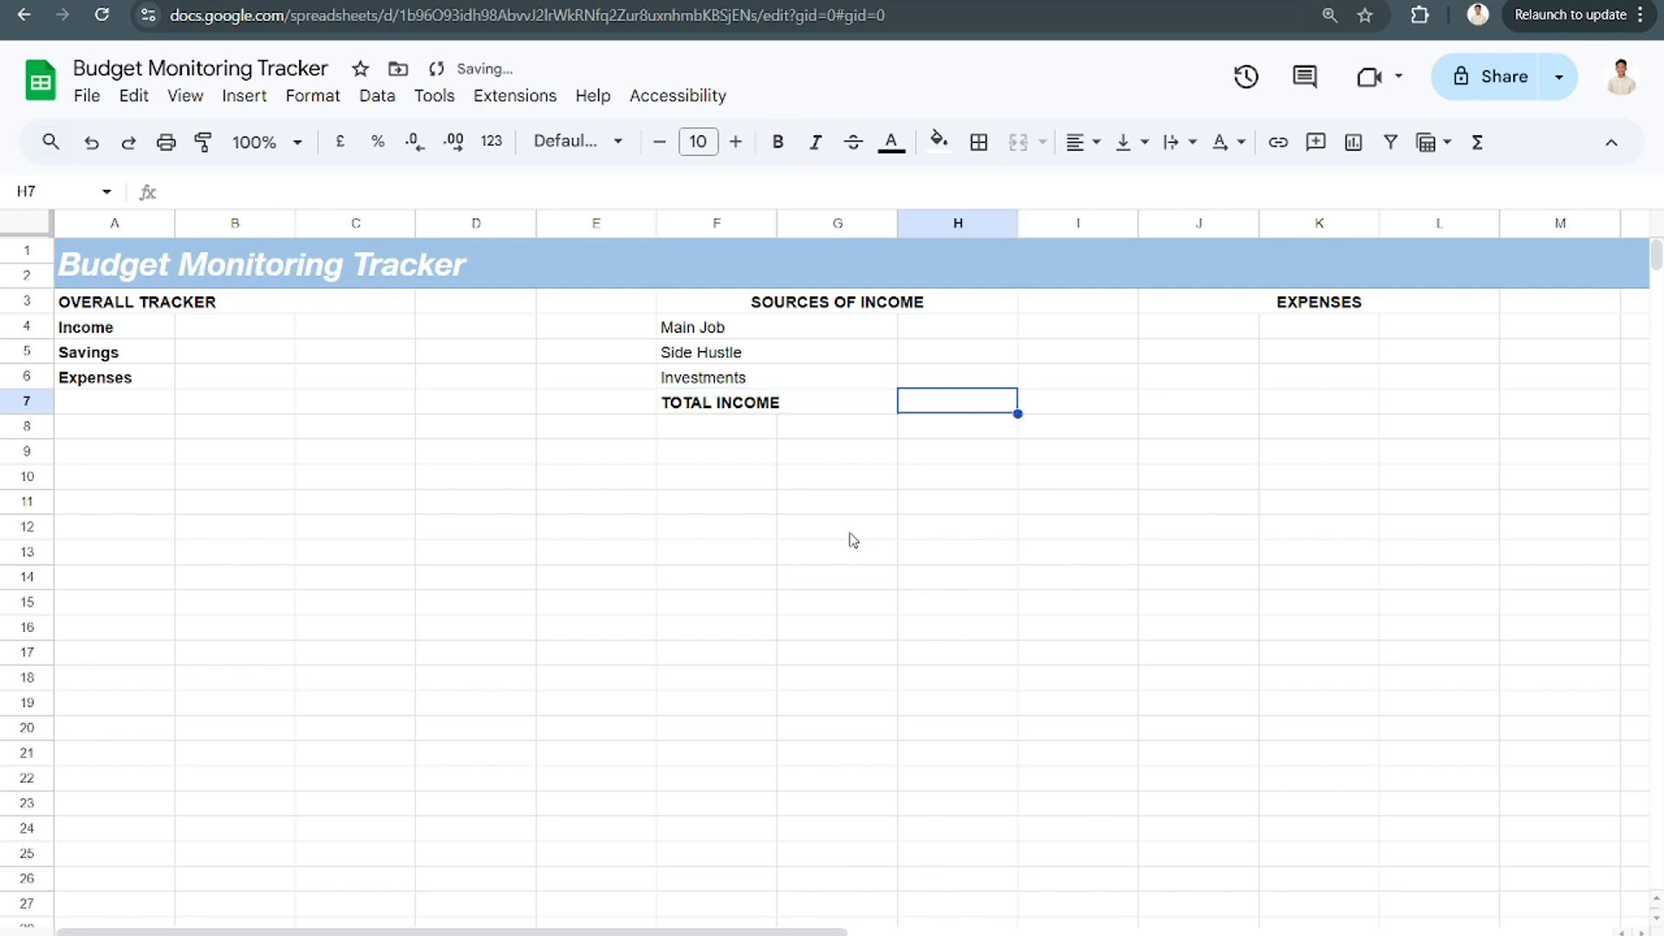
# Enter 30,000 as the Main Job amount in cell H4
pyautogui.press('Up')
pyautogui.press('Up')
pyautogui.press('Up')
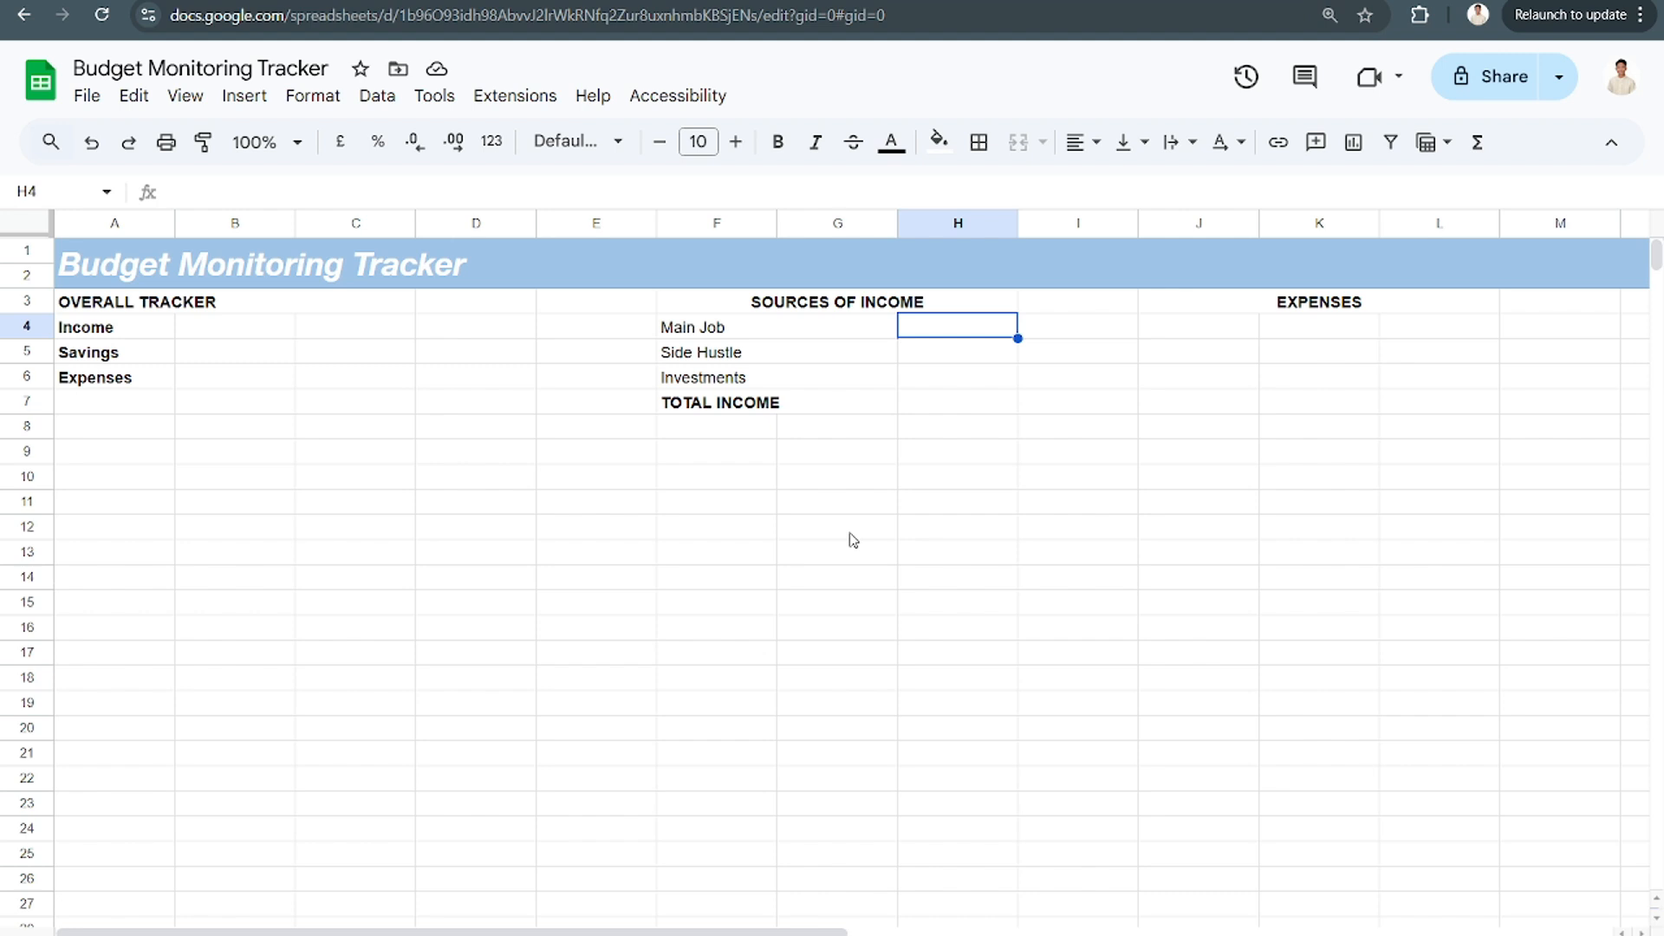
pyautogui.write('3')
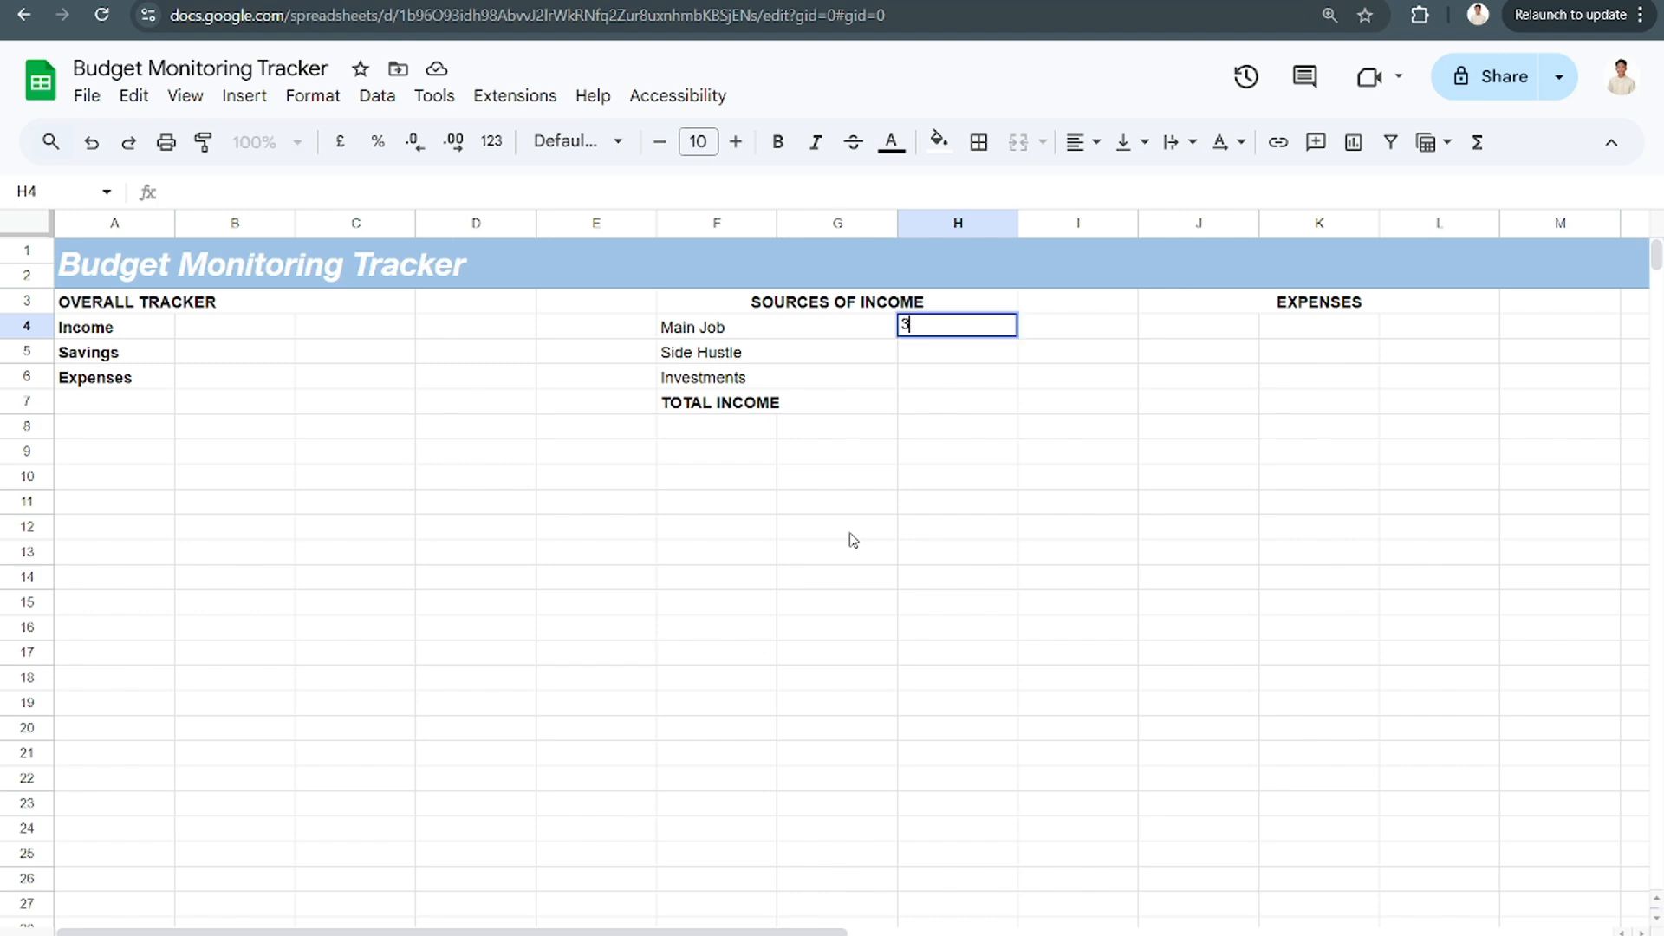
pyautogui.write('0,000')
pyautogui.press('Return')
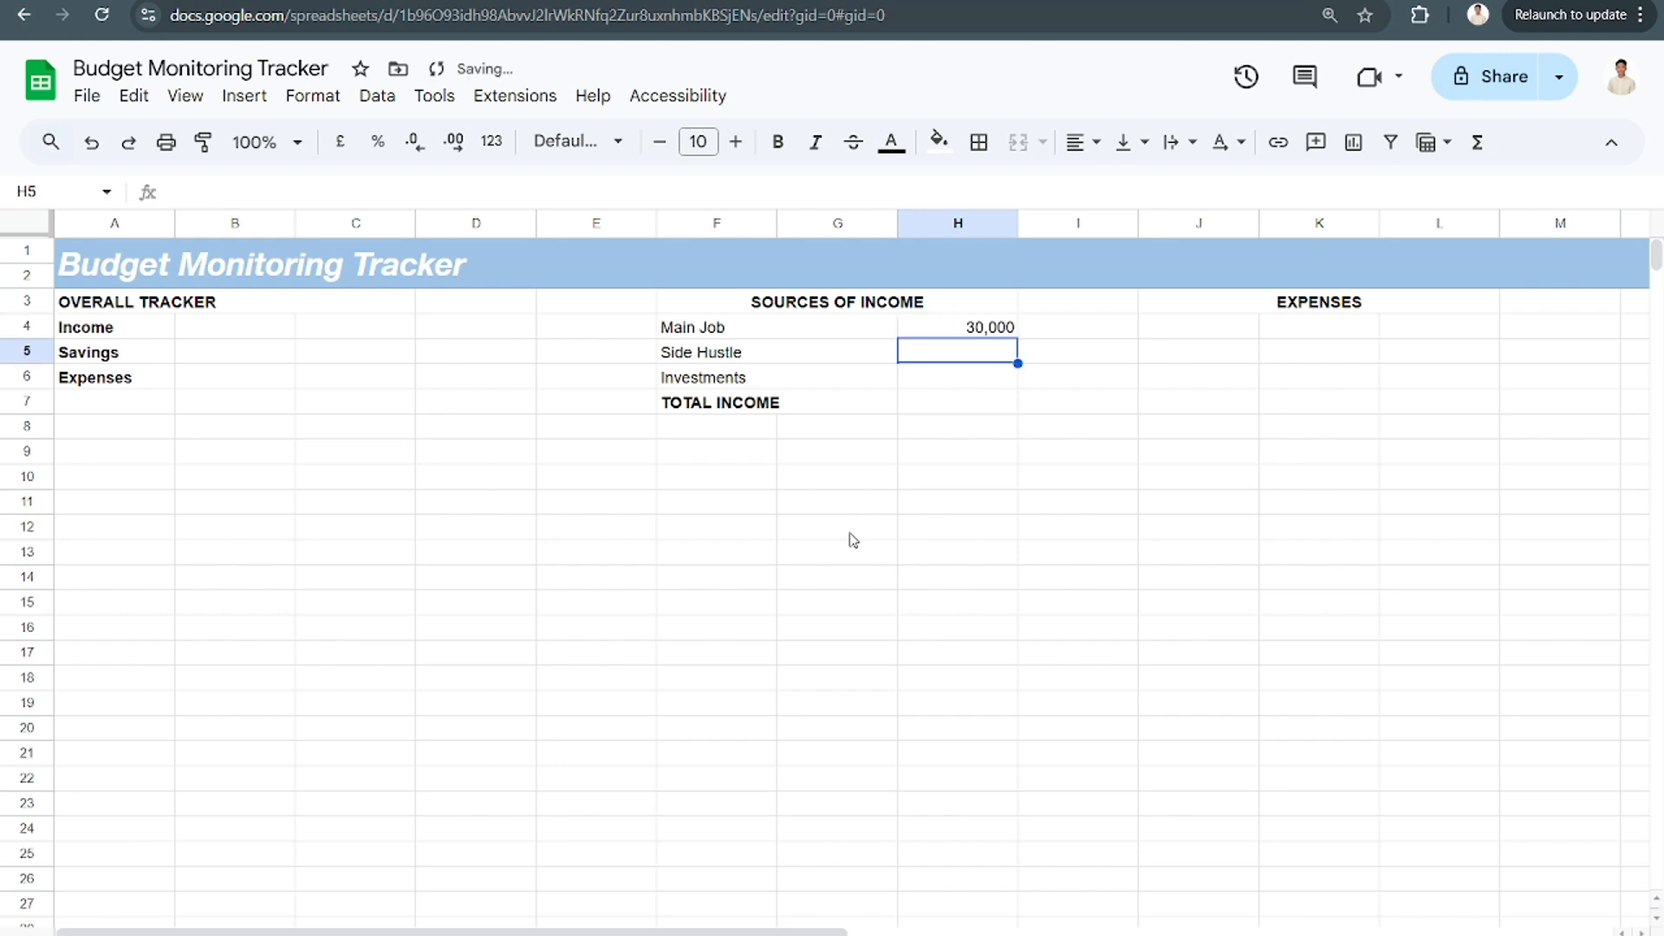
# Add a dollar sign before the Main Job amount in H4 so that it reads "$ 30000"
pyautogui.press('Up')
pyautogui.press('Down')
pyautogui.press('Up')
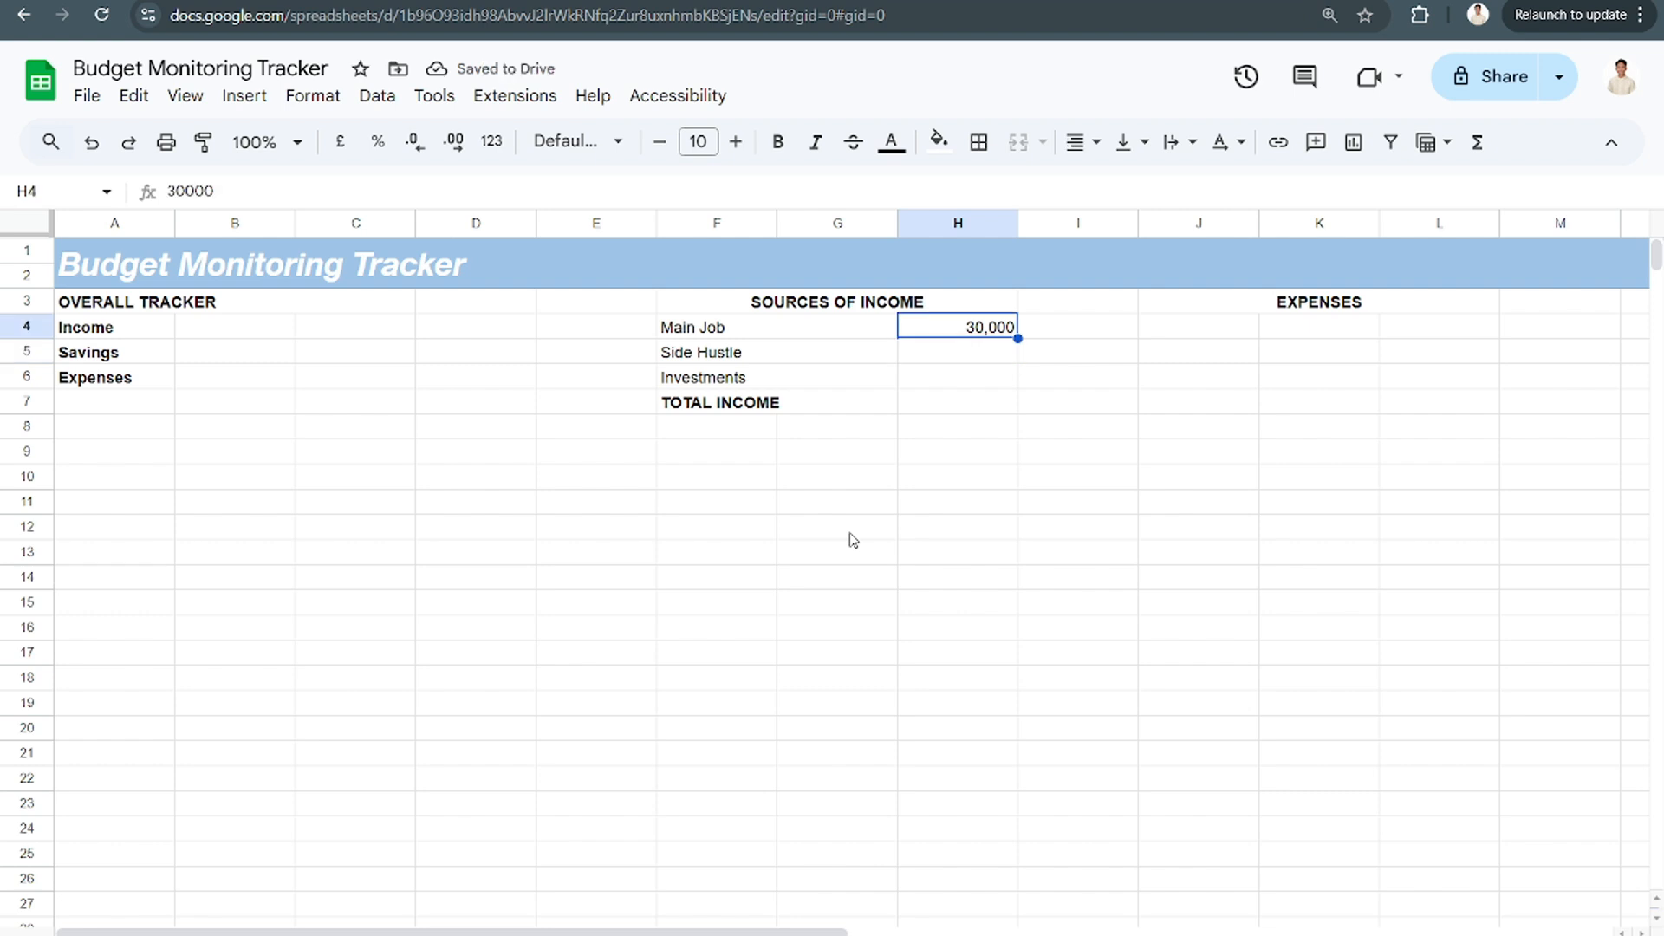
pyautogui.press('Down')
pyautogui.press('Right')
pyautogui.press('Left')
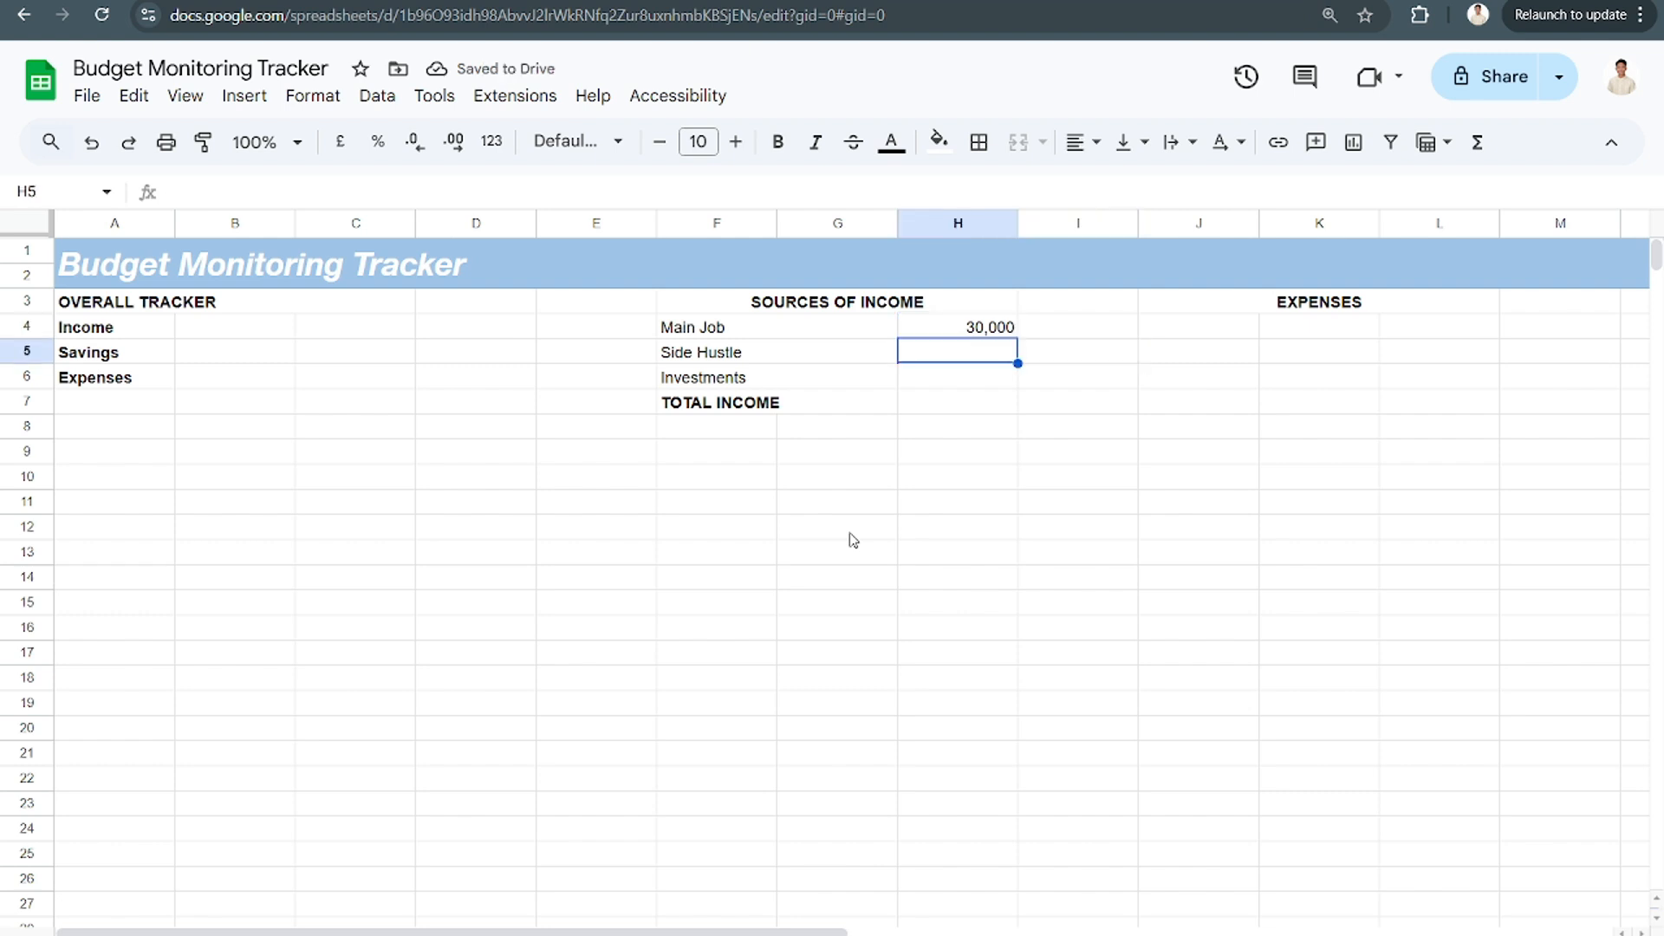
pyautogui.press('Up')
pyautogui.doubleClick(953, 324)
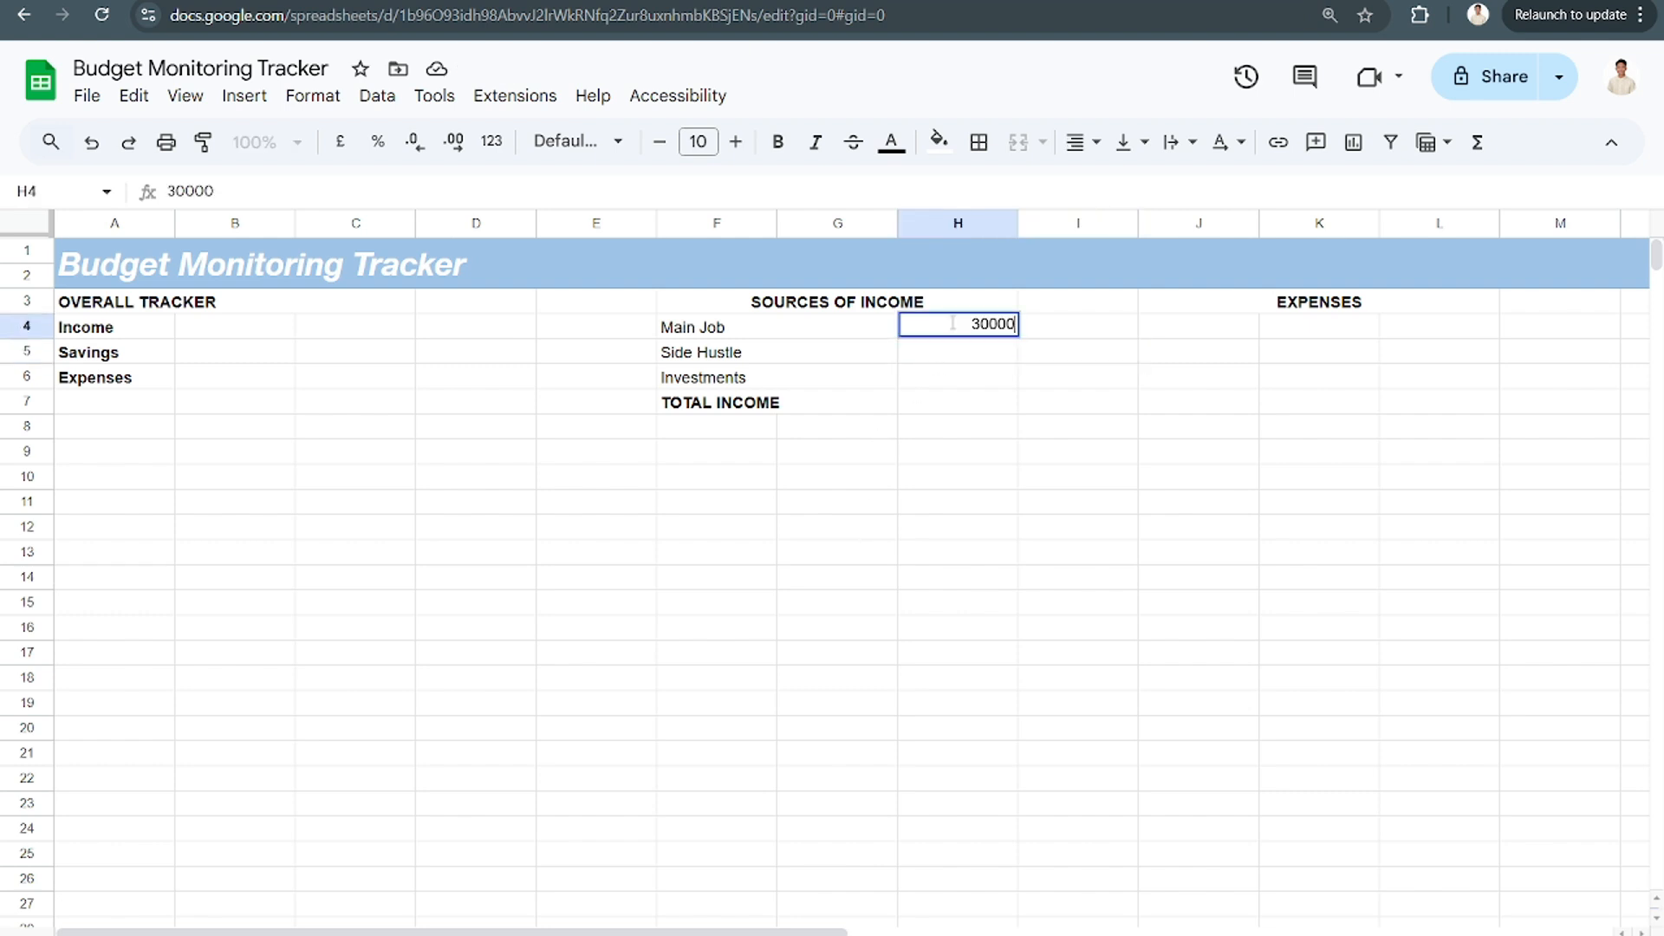
pyautogui.press('Escape')
pyautogui.write('$')
pyautogui.press('Return')
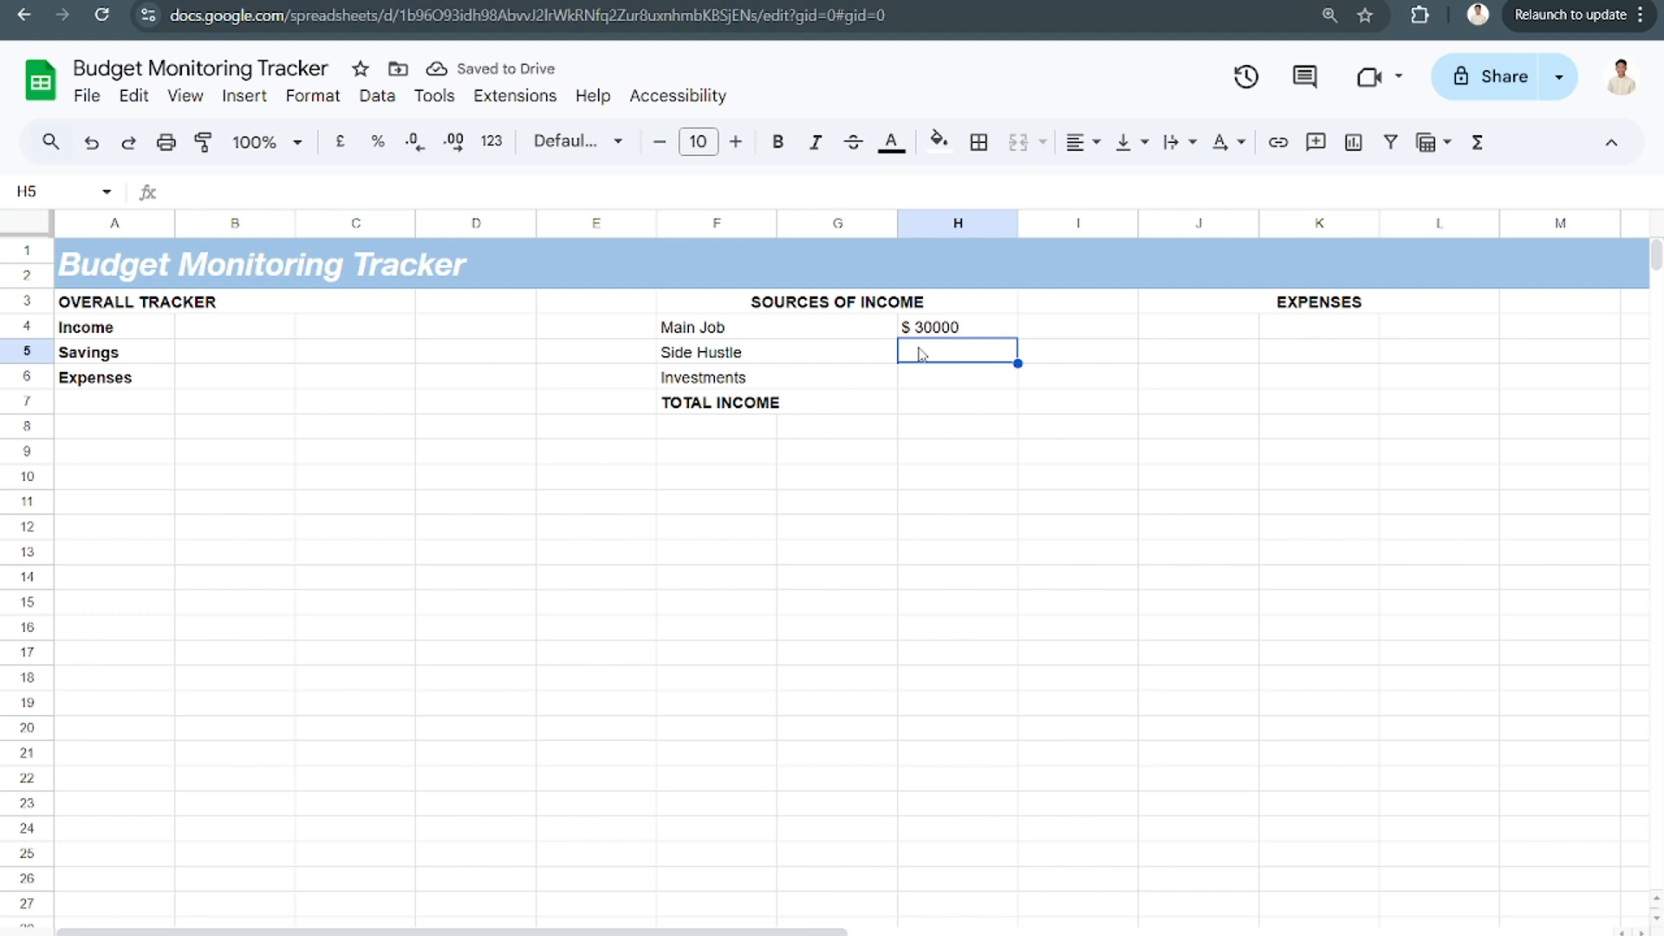
# Enter "$ 1,500" as the Side Hustle amount in cell H5
pyautogui.write('$ ')
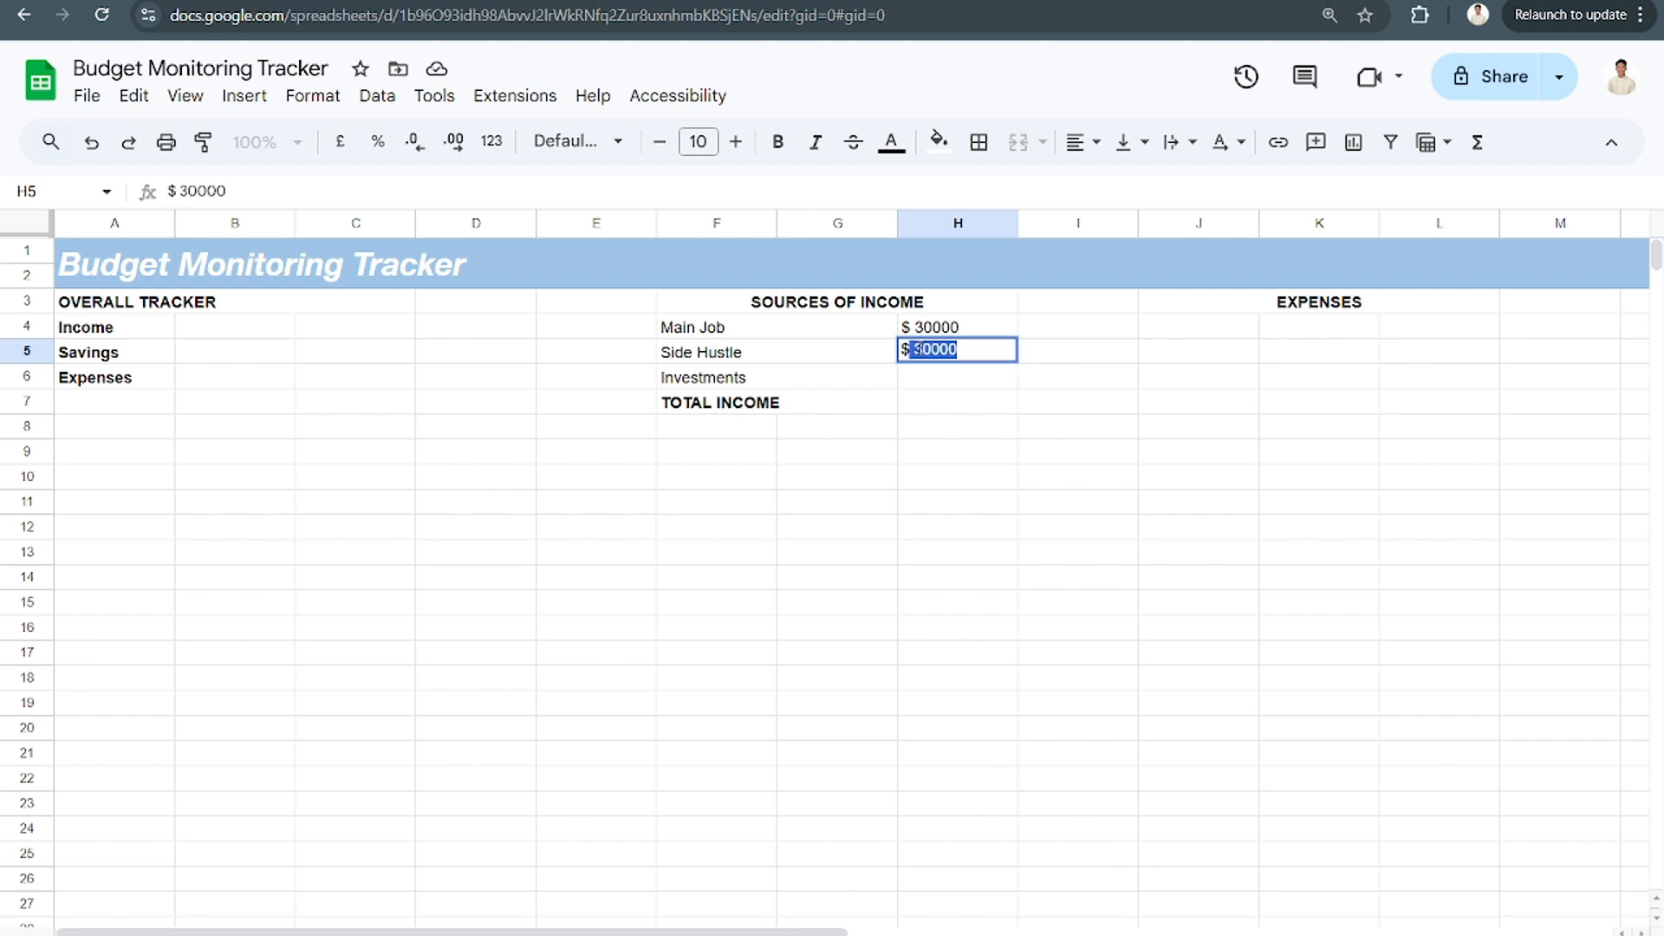
pyautogui.write('1')
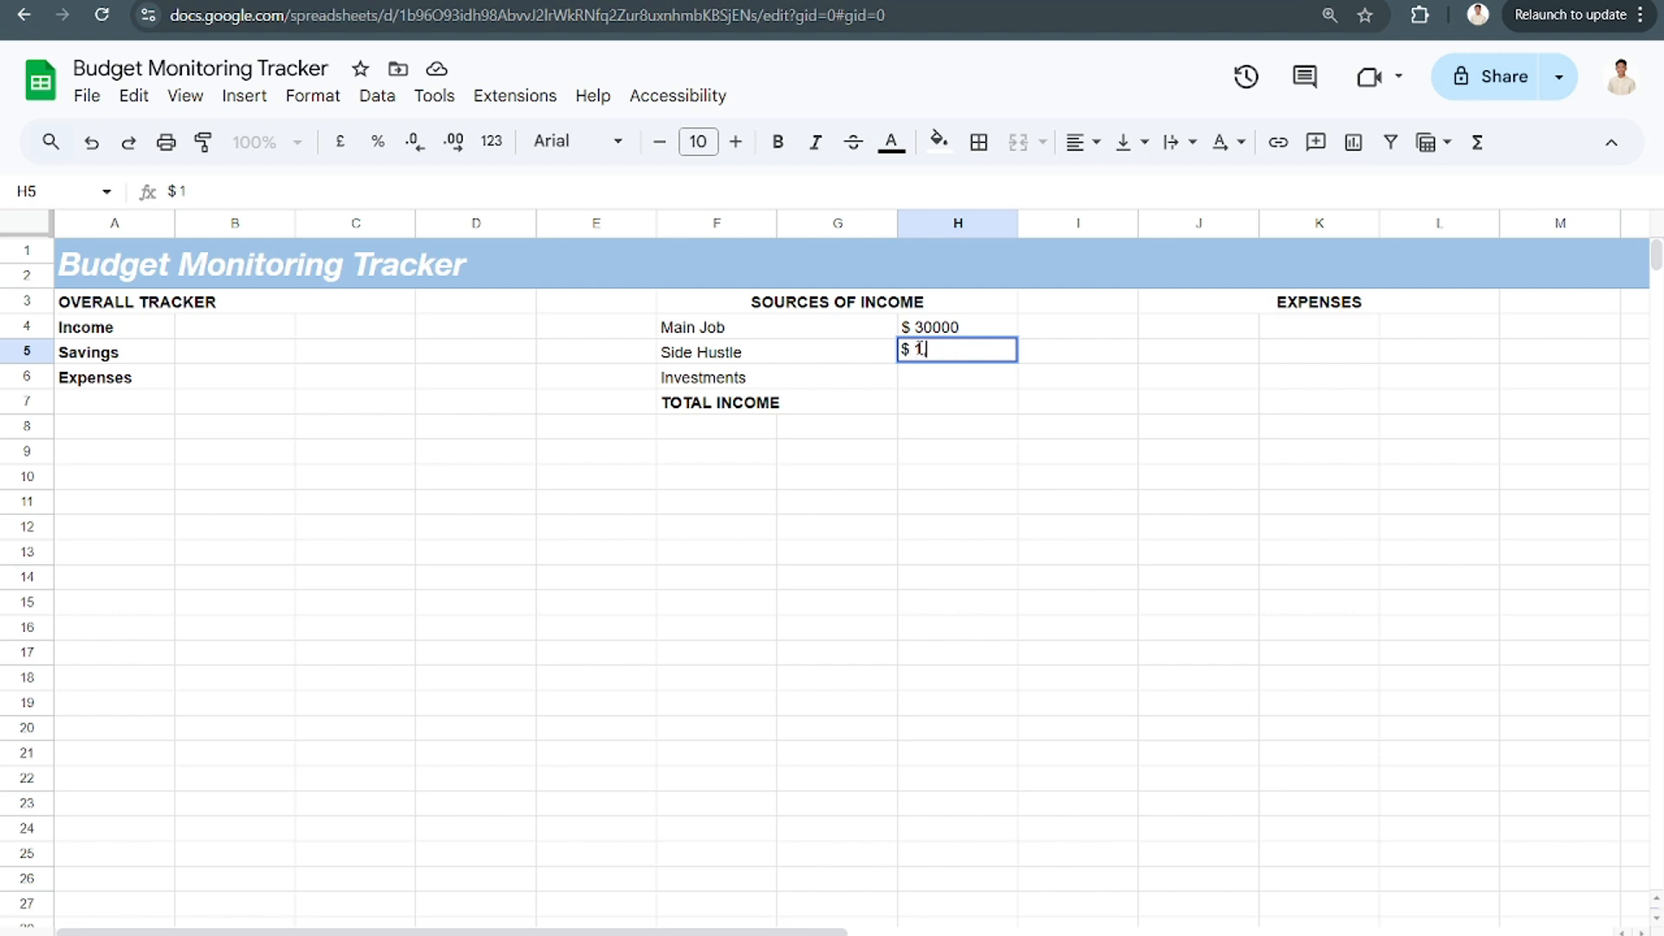
pyautogui.write(',500')
pyautogui.press('Return')
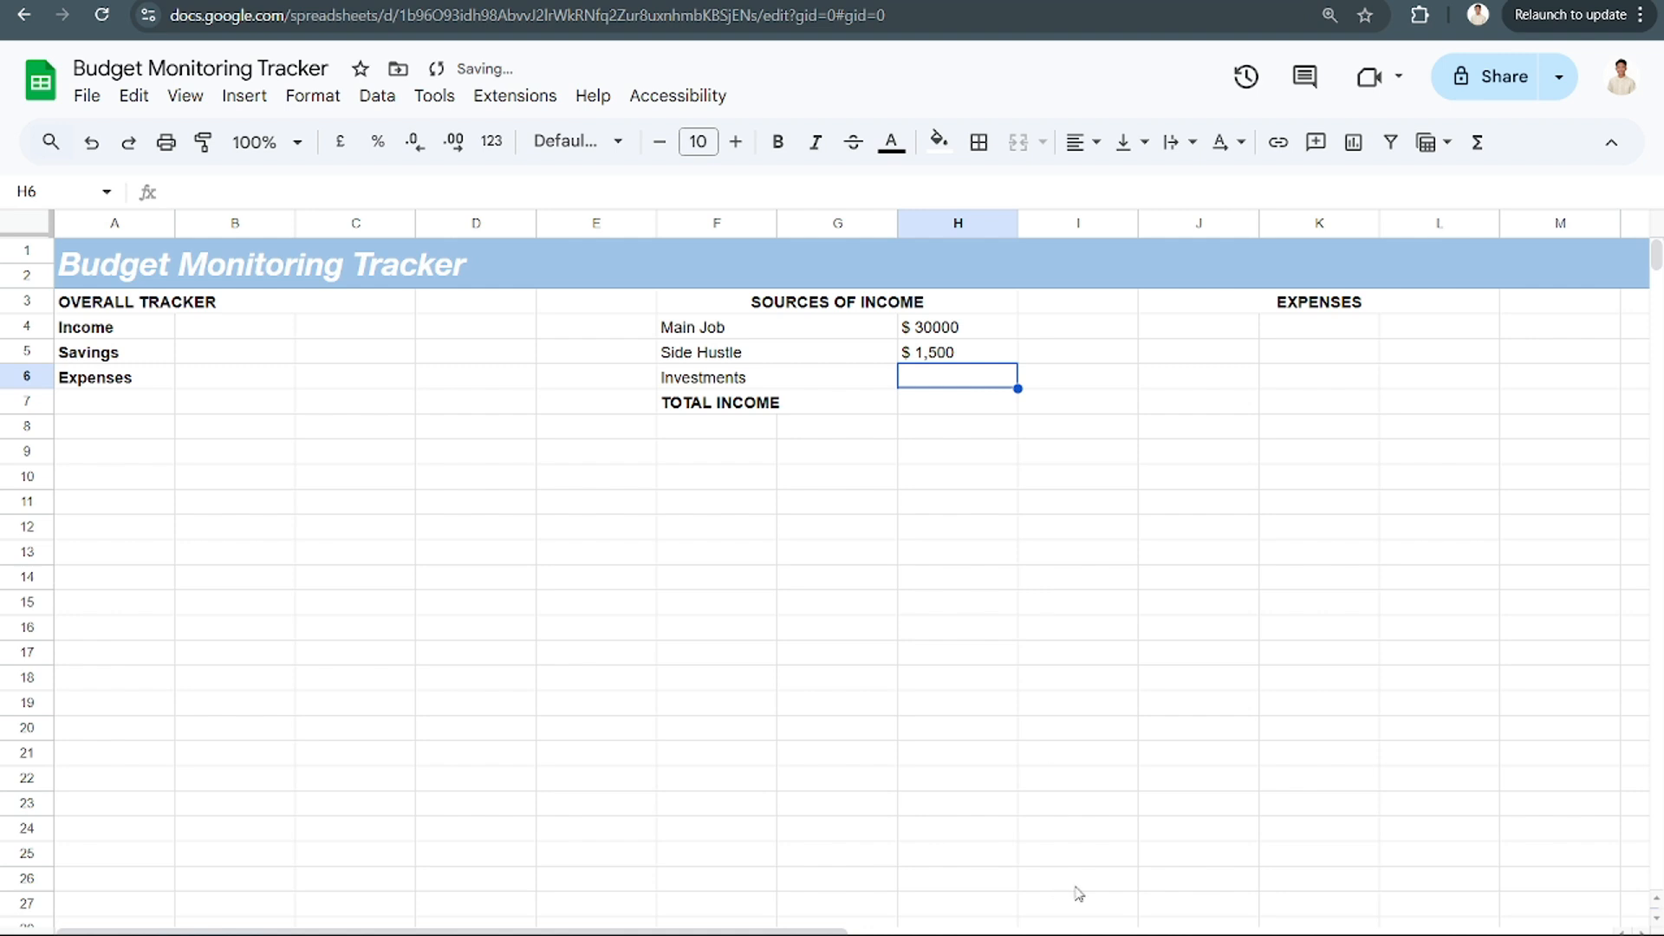
pyautogui.click(1094, 935)
pyautogui.click(1094, 935)
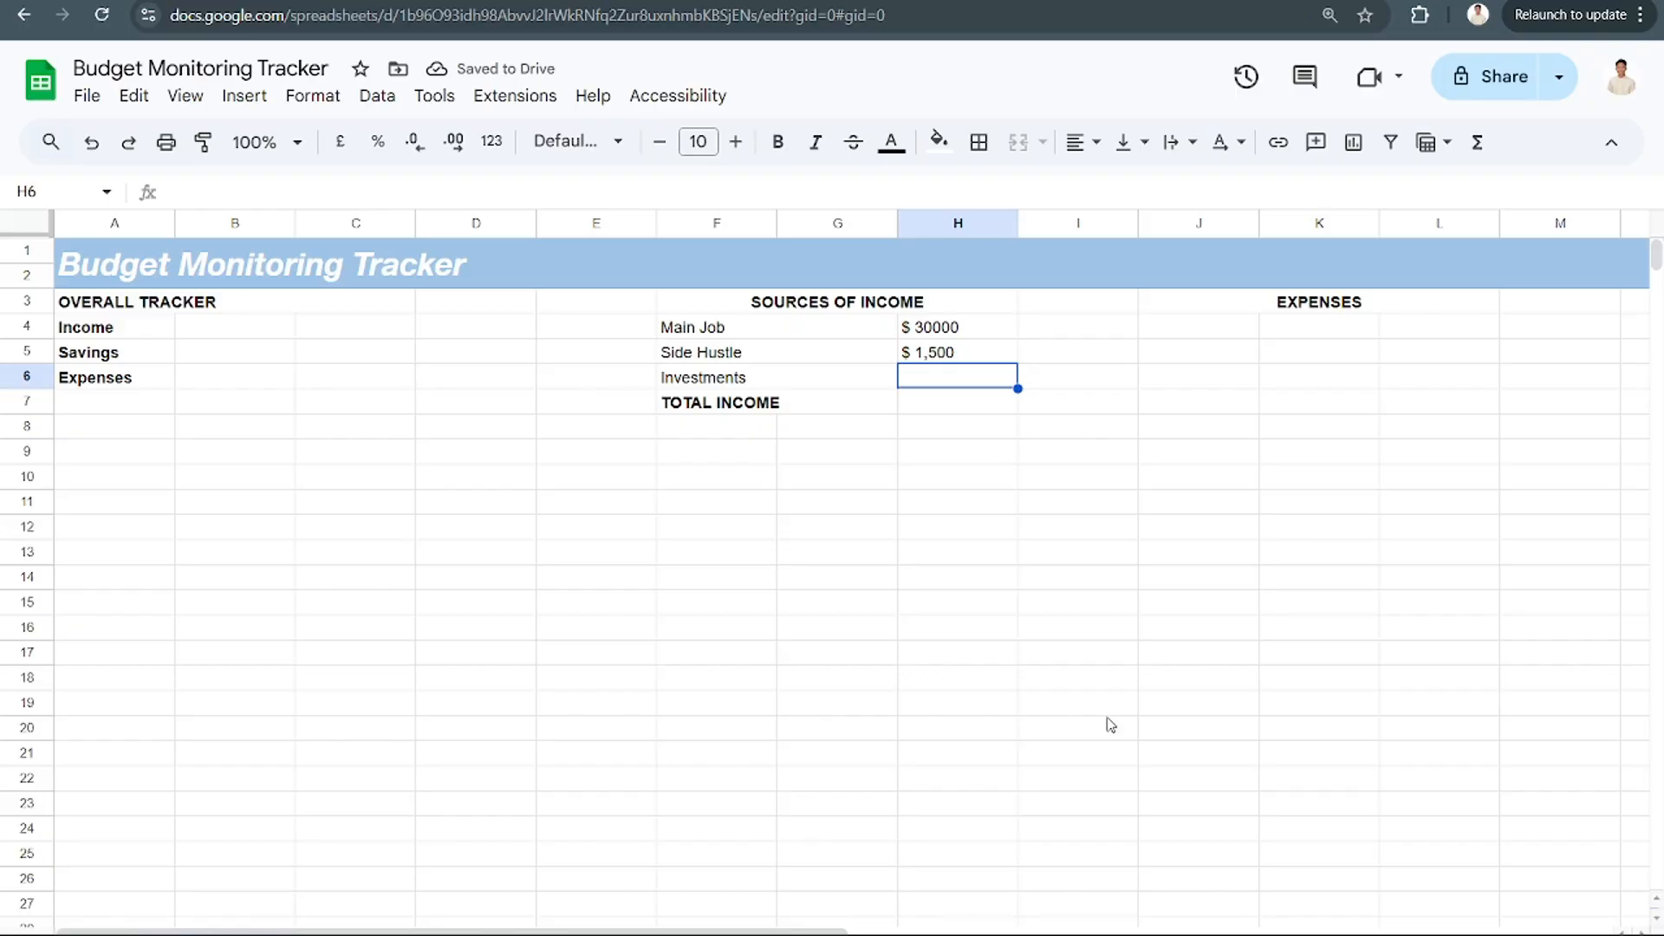
# Enter "$ 100" as the Investments amount in cell H6
pyautogui.doubleClick(955, 371)
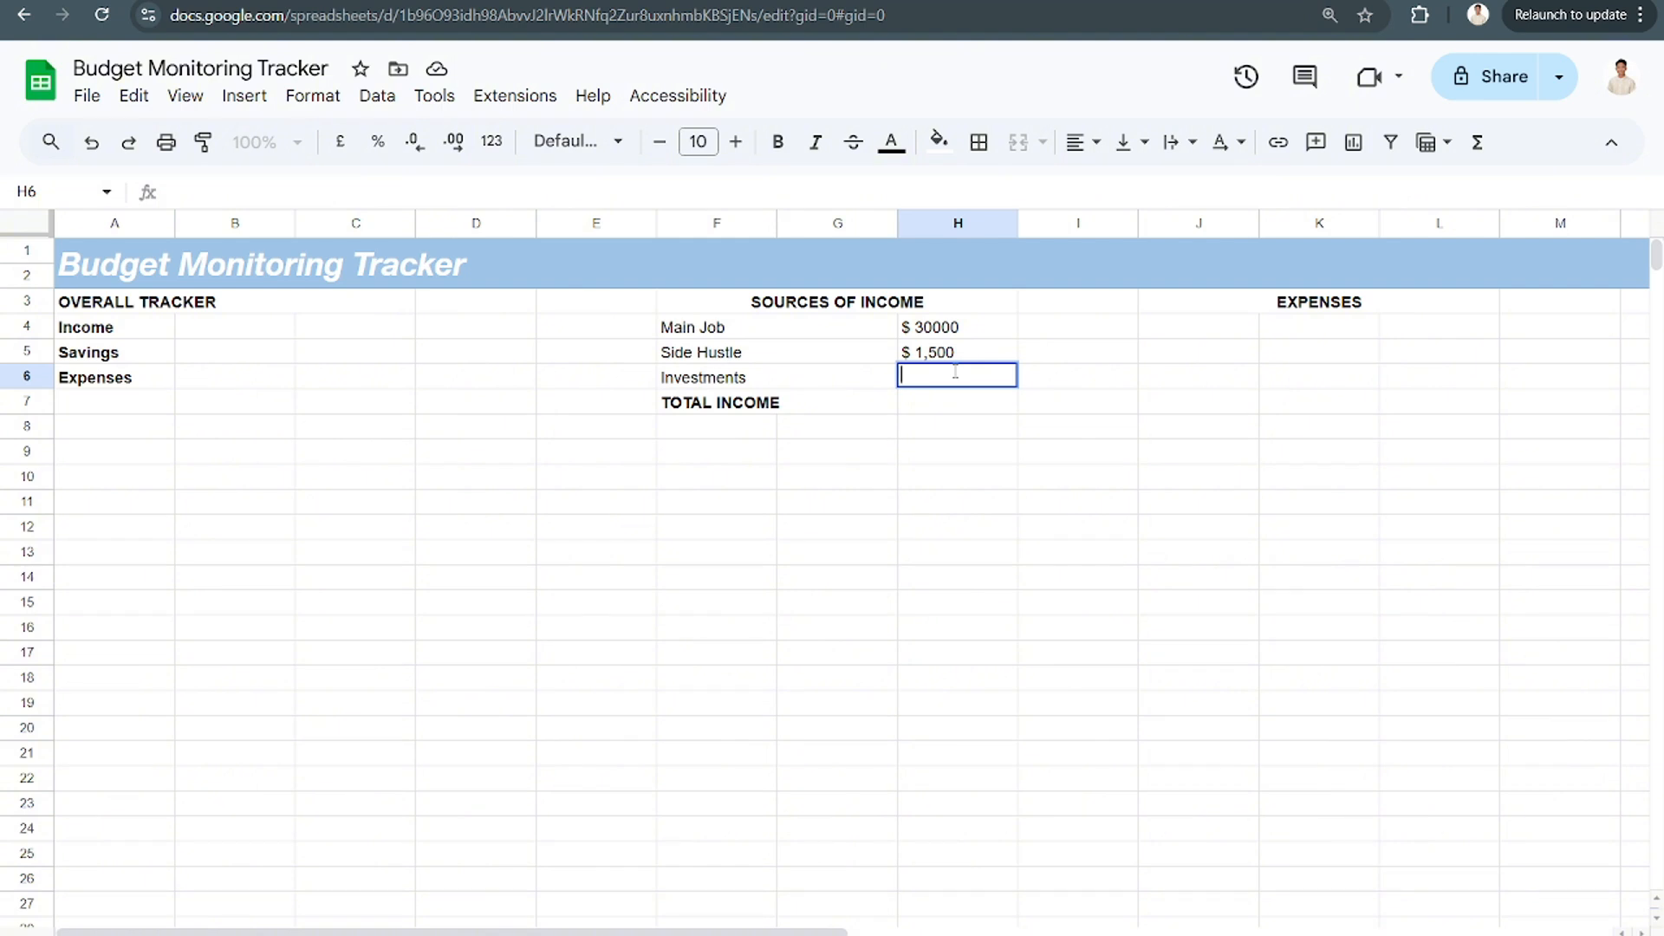
pyautogui.write('$ 100')
pyautogui.press('Return')
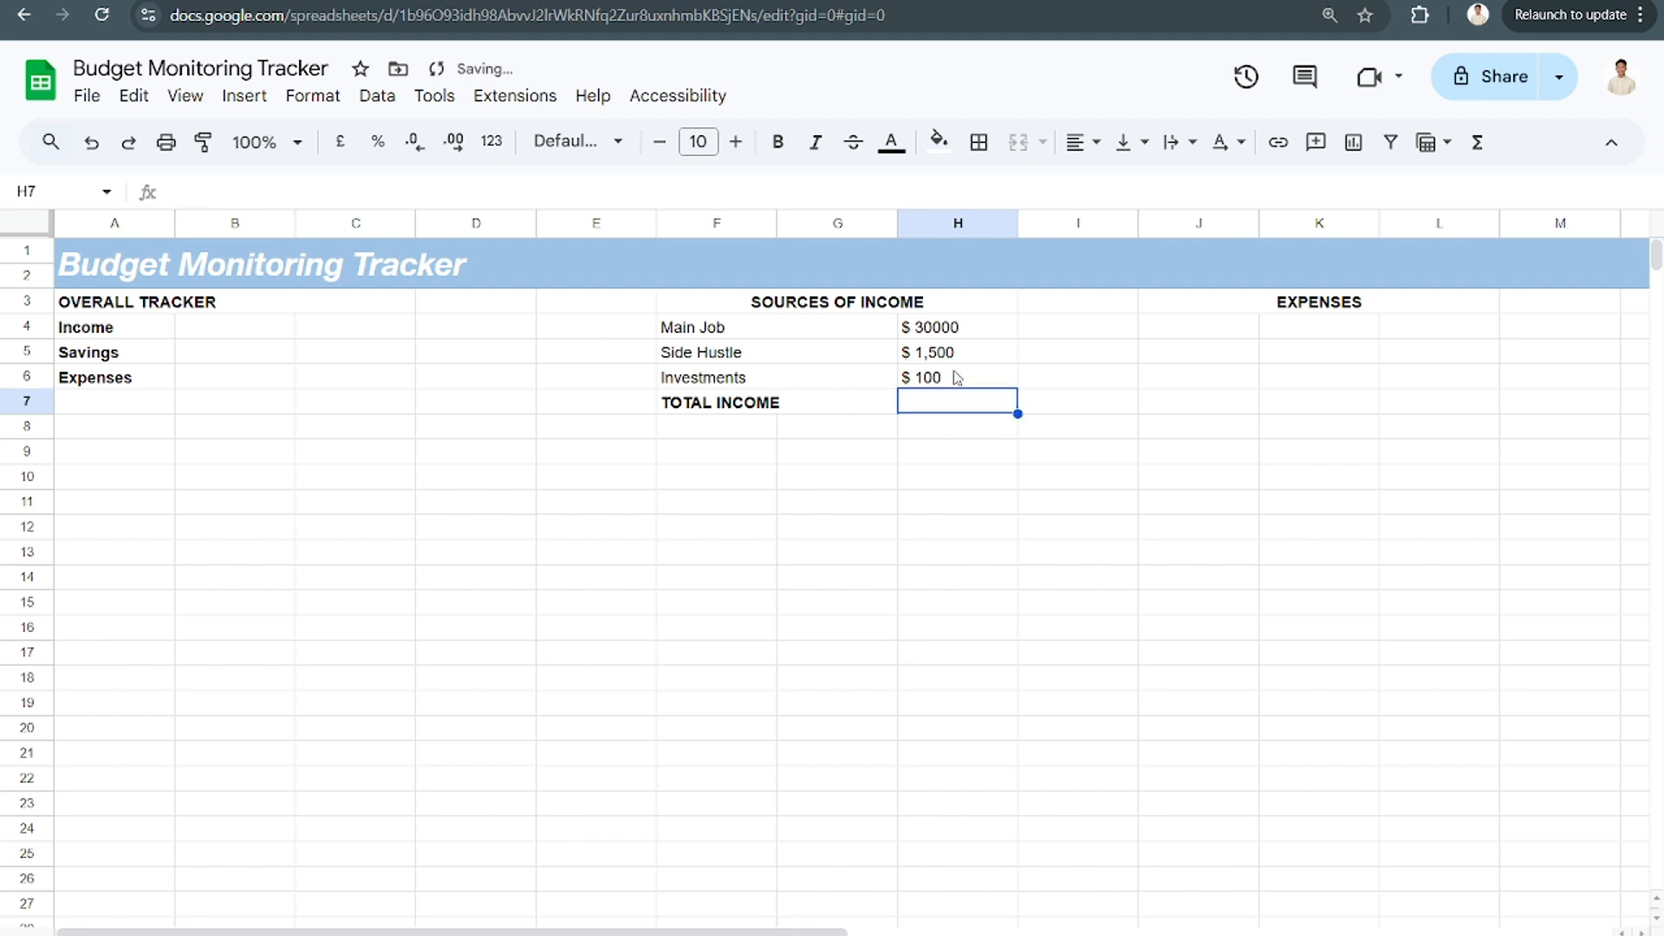
# Enter a SUM formula over H4:H6 in cell H7 as the Total Income amount
pyautogui.write('=')
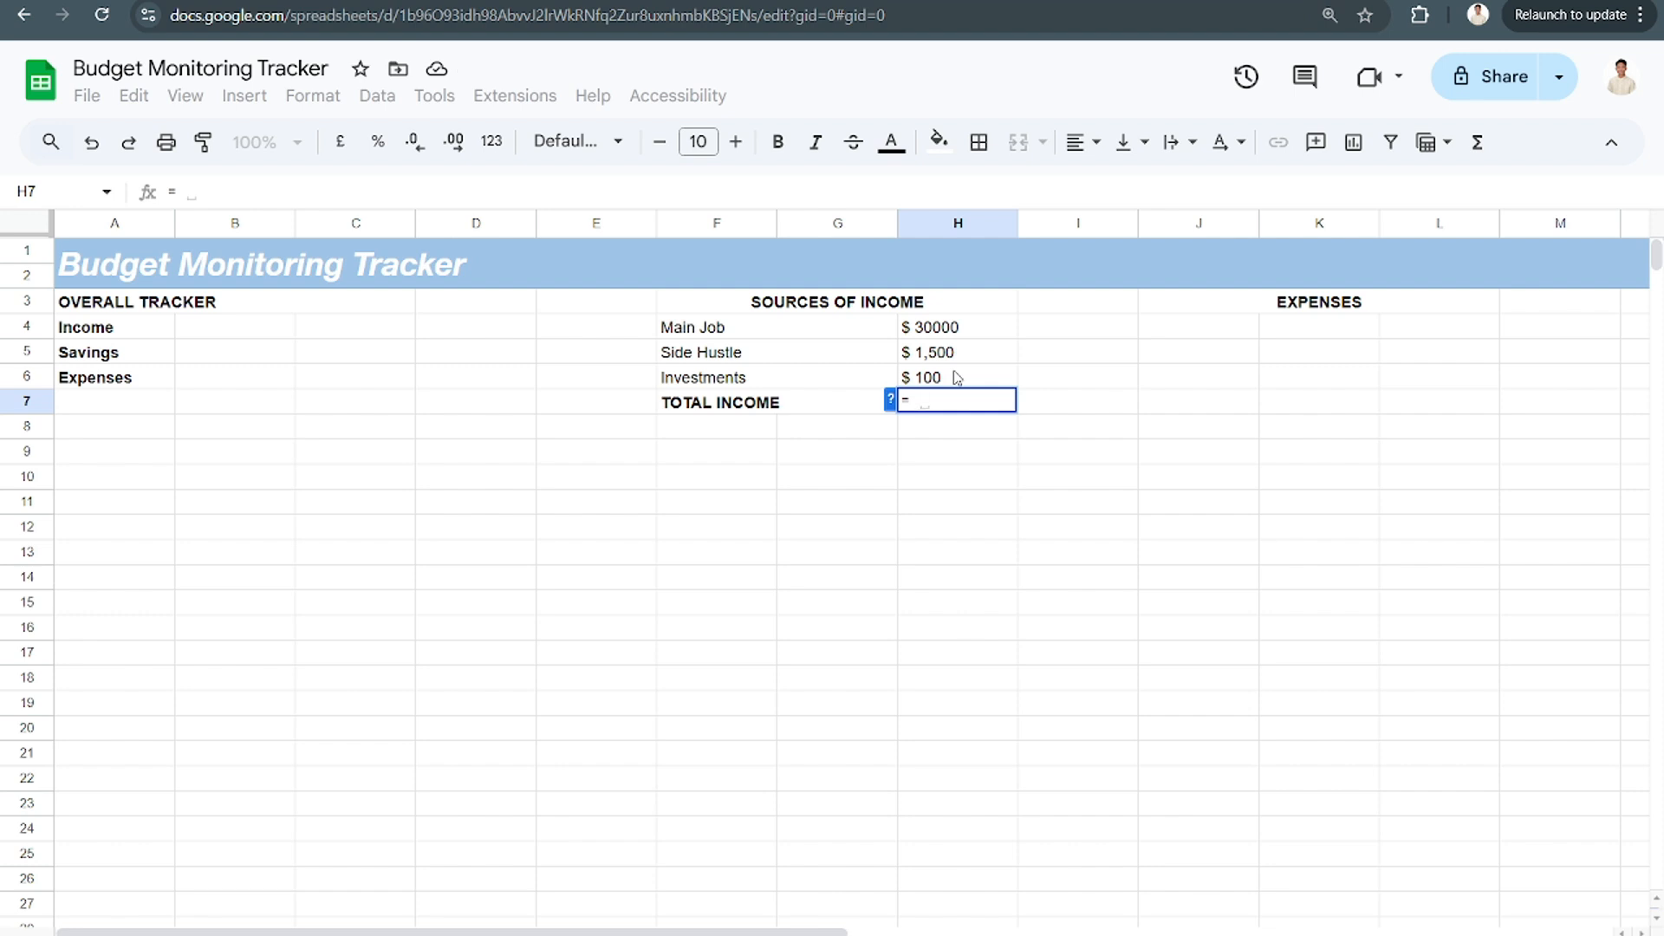
pyautogui.click(952, 333)
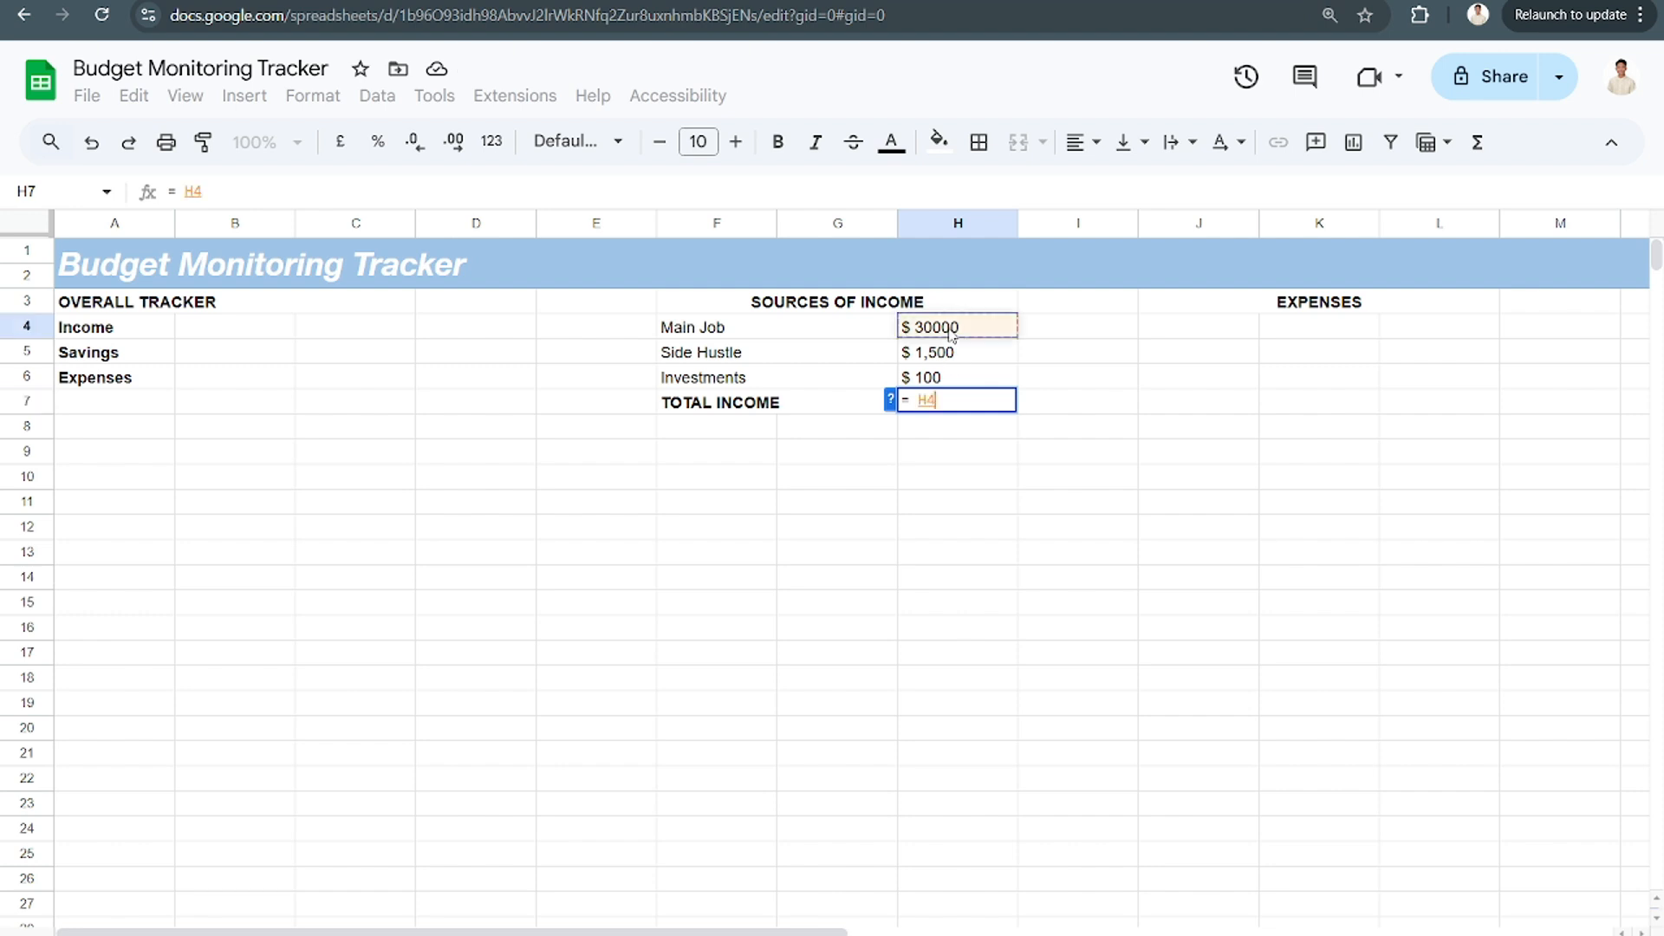
pyautogui.press('BackSpace')
pyautogui.press('BackSpace')
pyautogui.write('SUM')
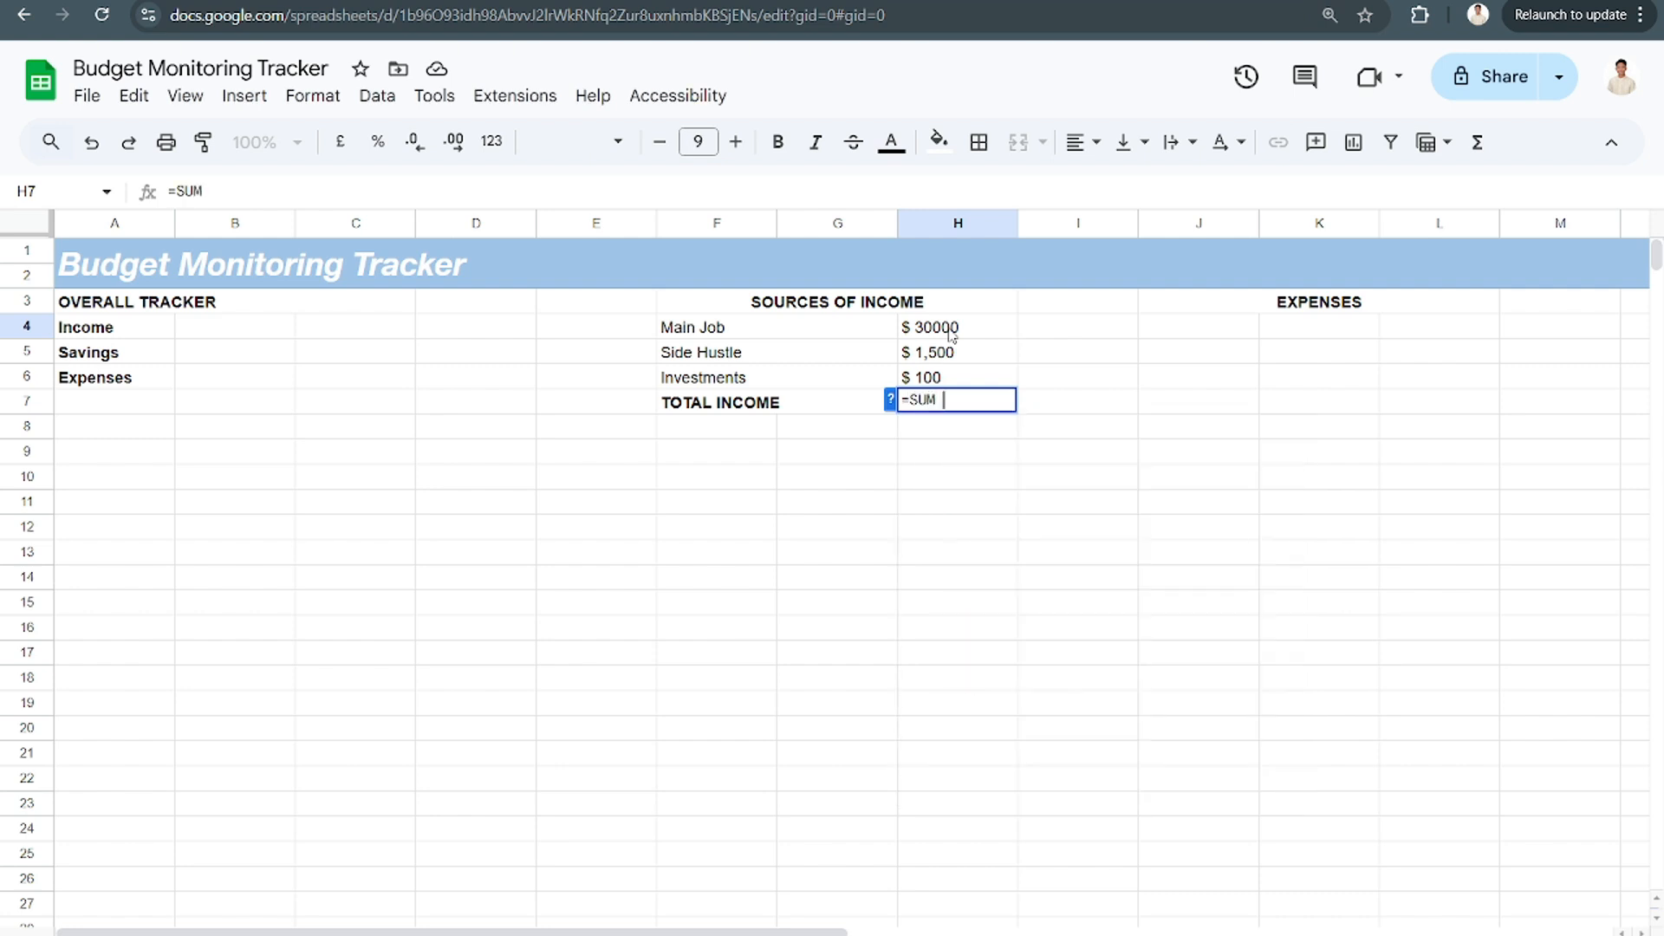
pyautogui.write(' (')
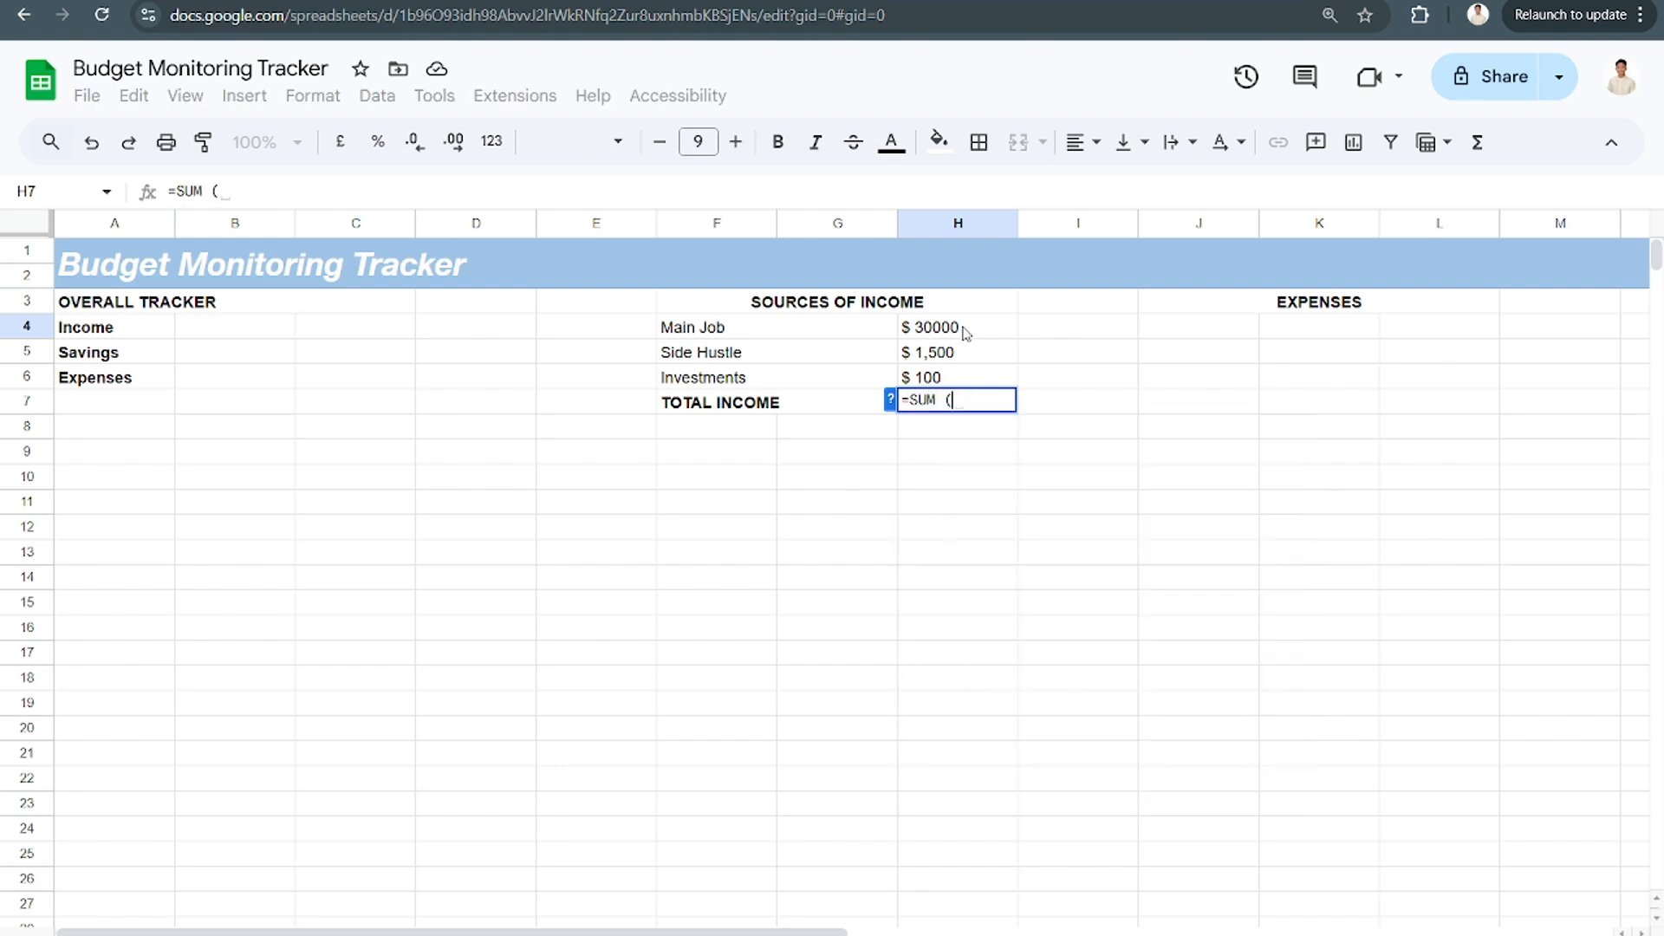
pyautogui.click(963, 335)
pyautogui.moveTo(966, 342); pyautogui.dragTo(967, 379)
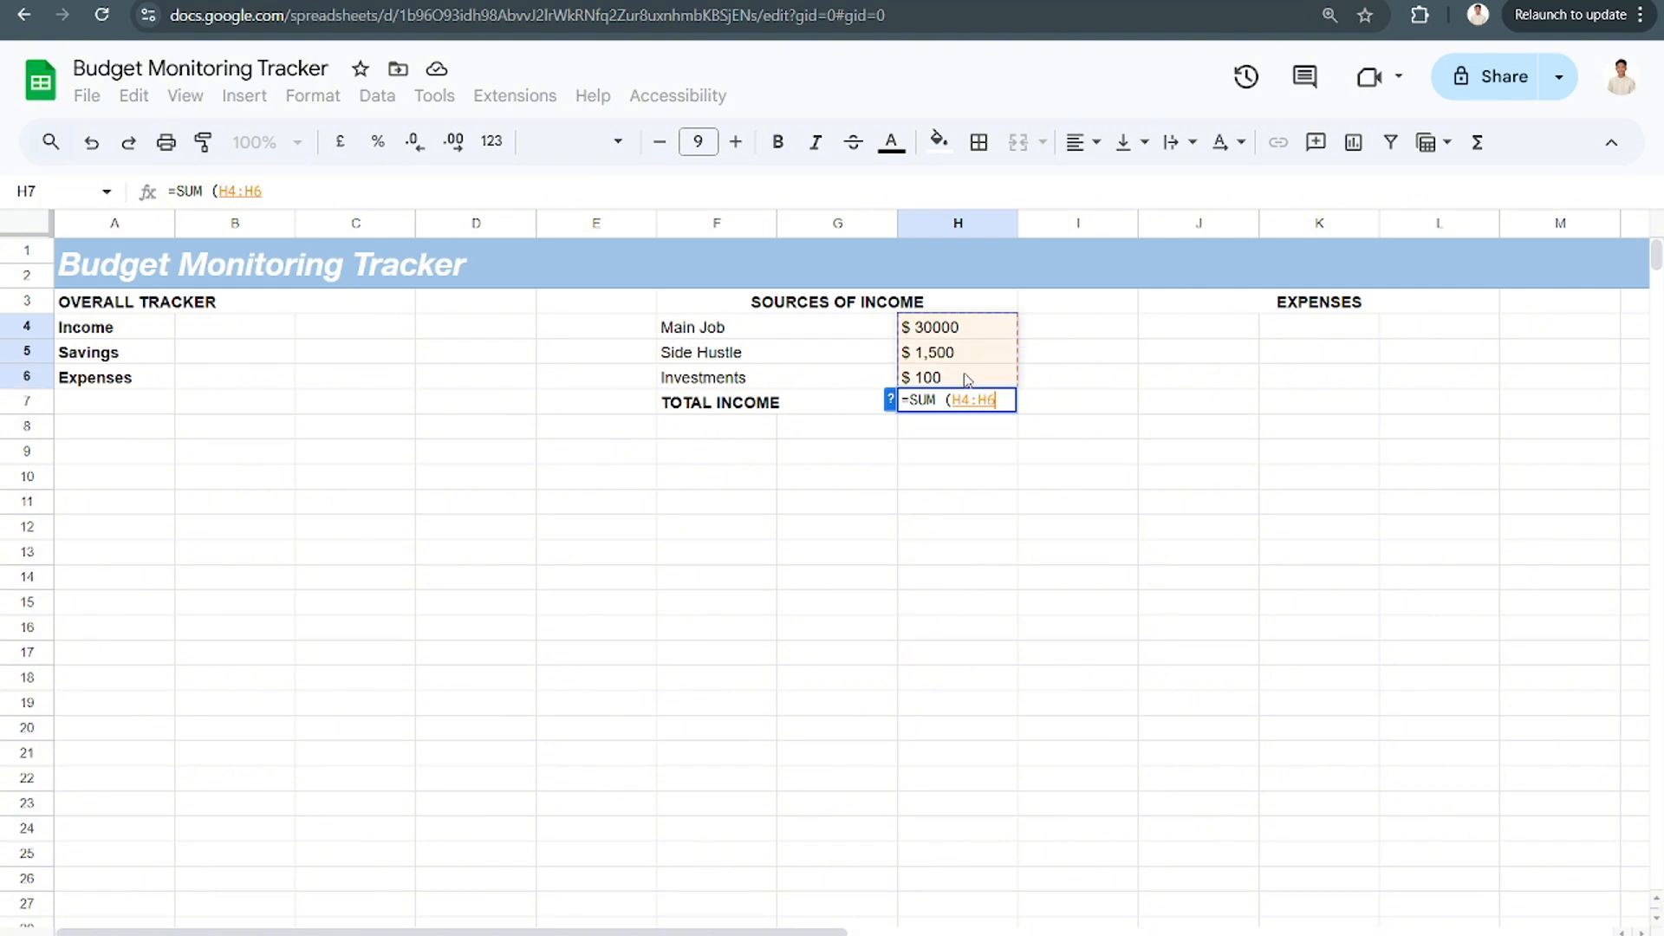
pyautogui.write(')')
pyautogui.press('Return')
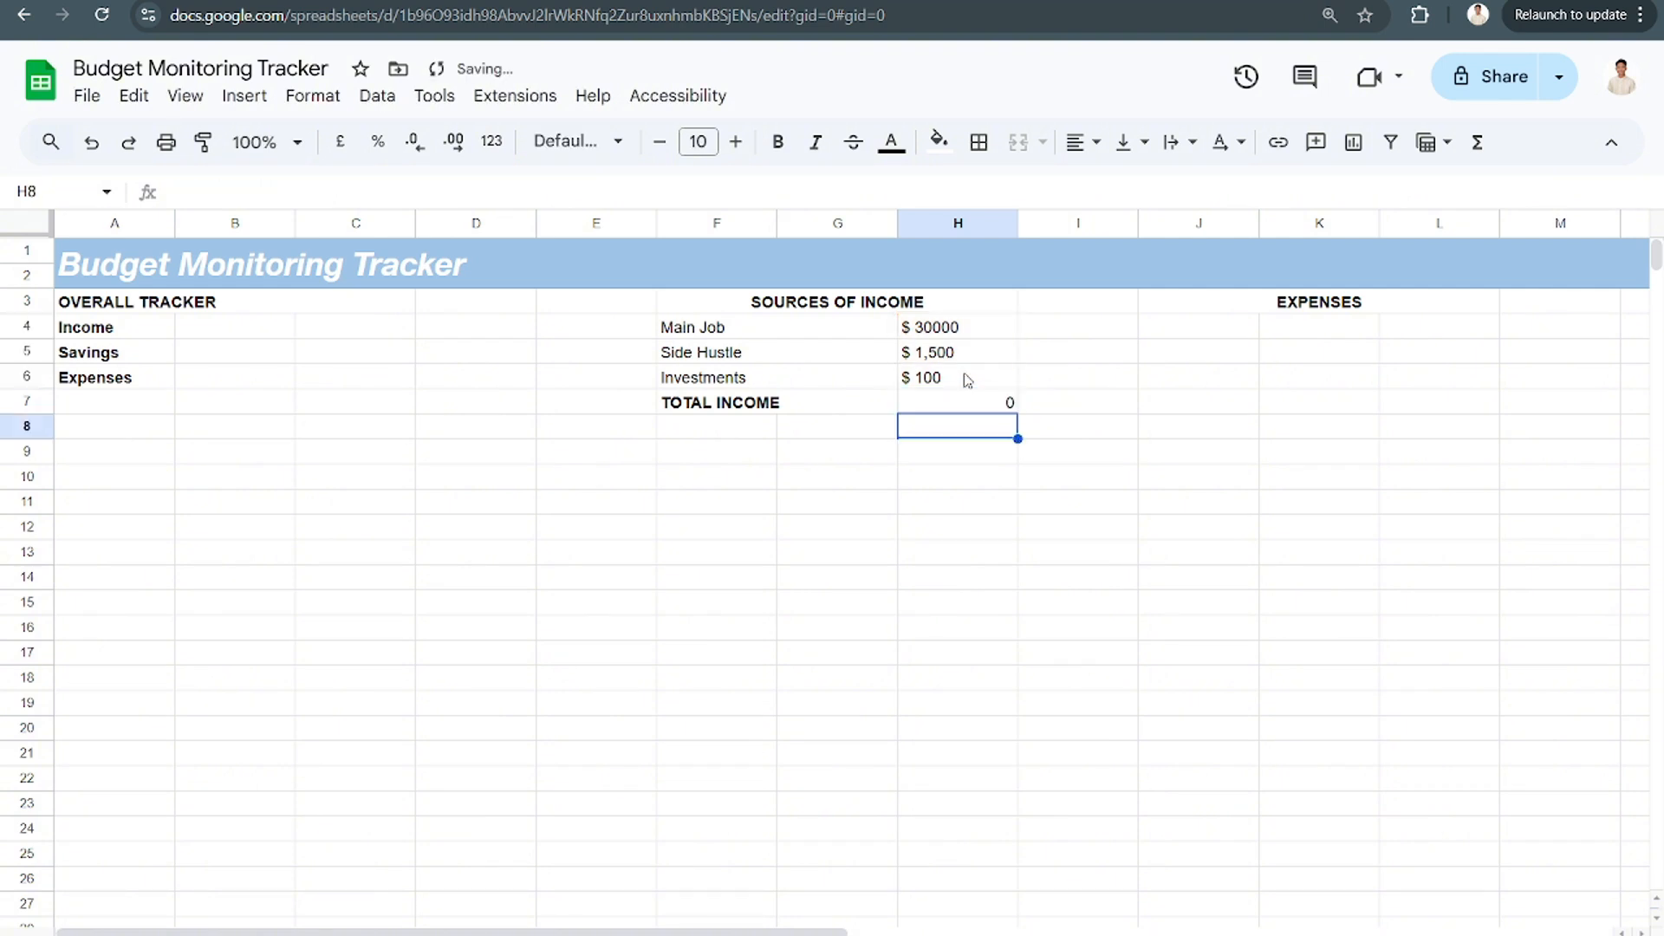
# Remove the space before the parenthesis in the Total Income formula so that H7 reads =SUM(H4:H6)
pyautogui.click(966, 401)
pyautogui.doubleClick(965, 402)
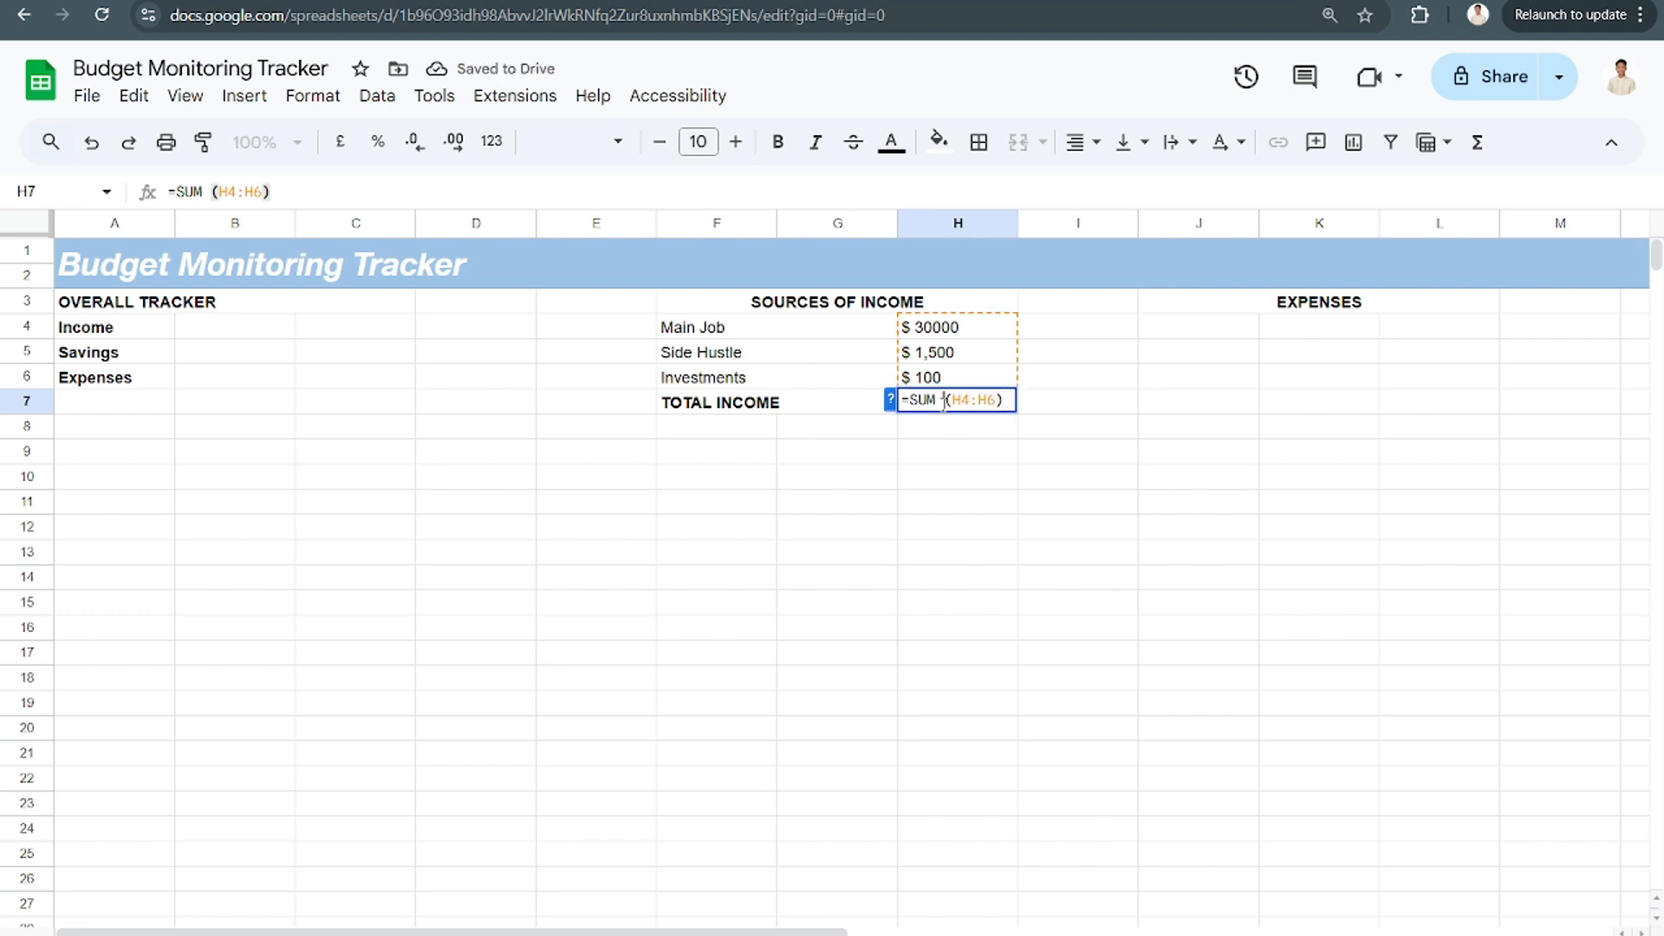
pyautogui.press('BackSpace')
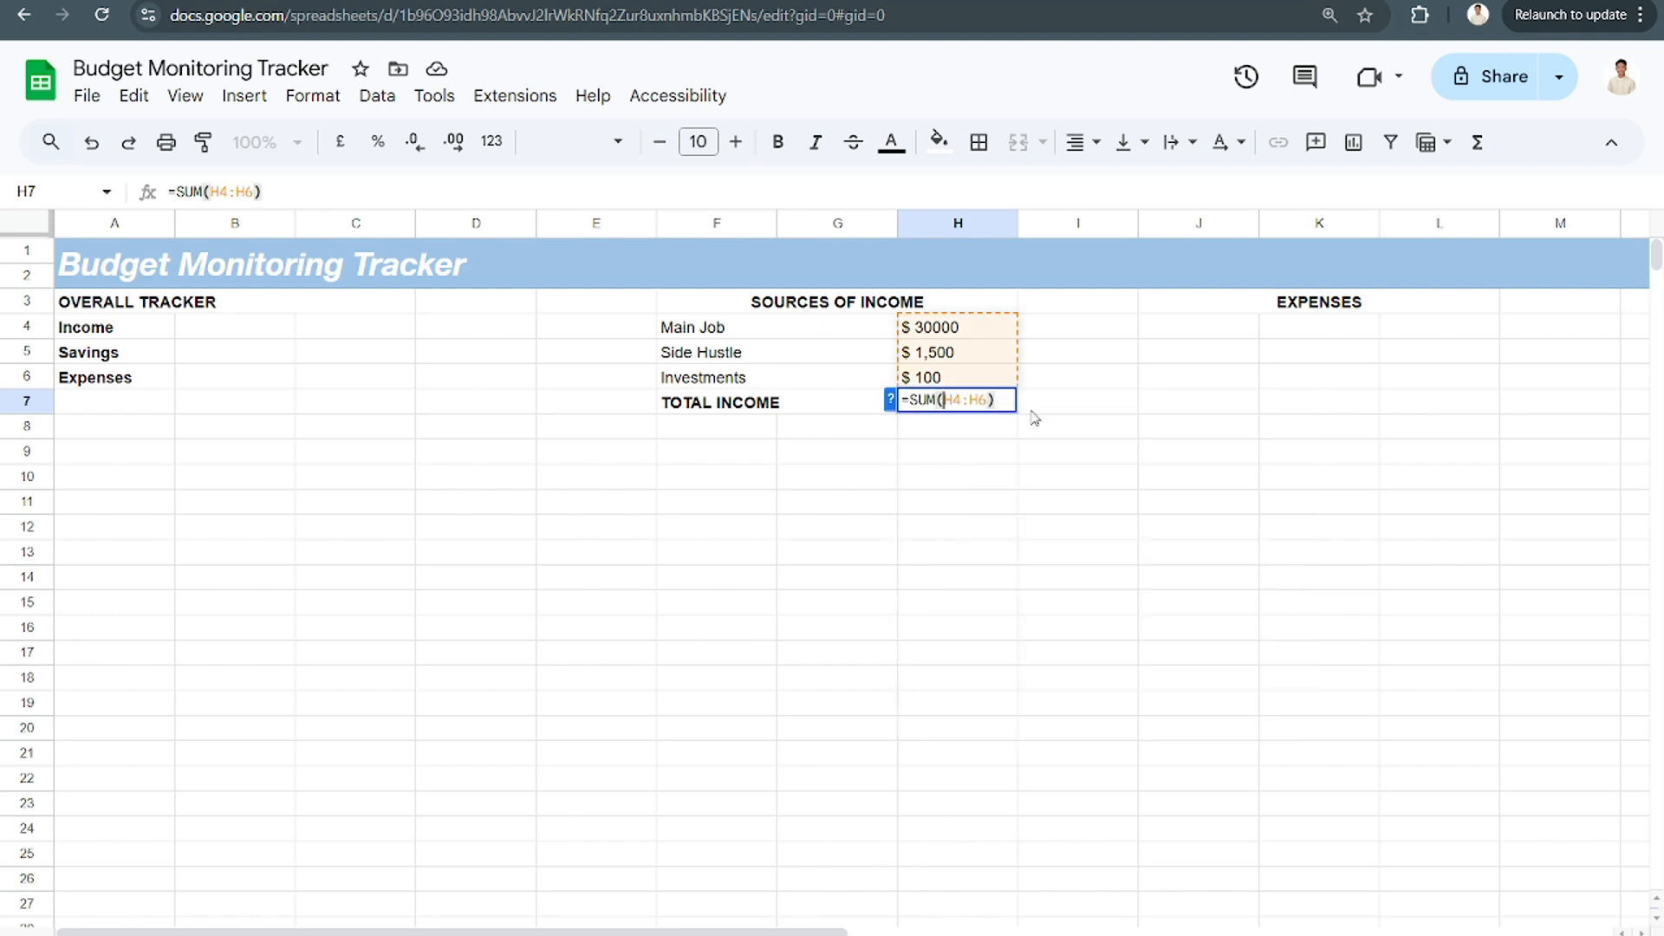
pyautogui.press('Return')
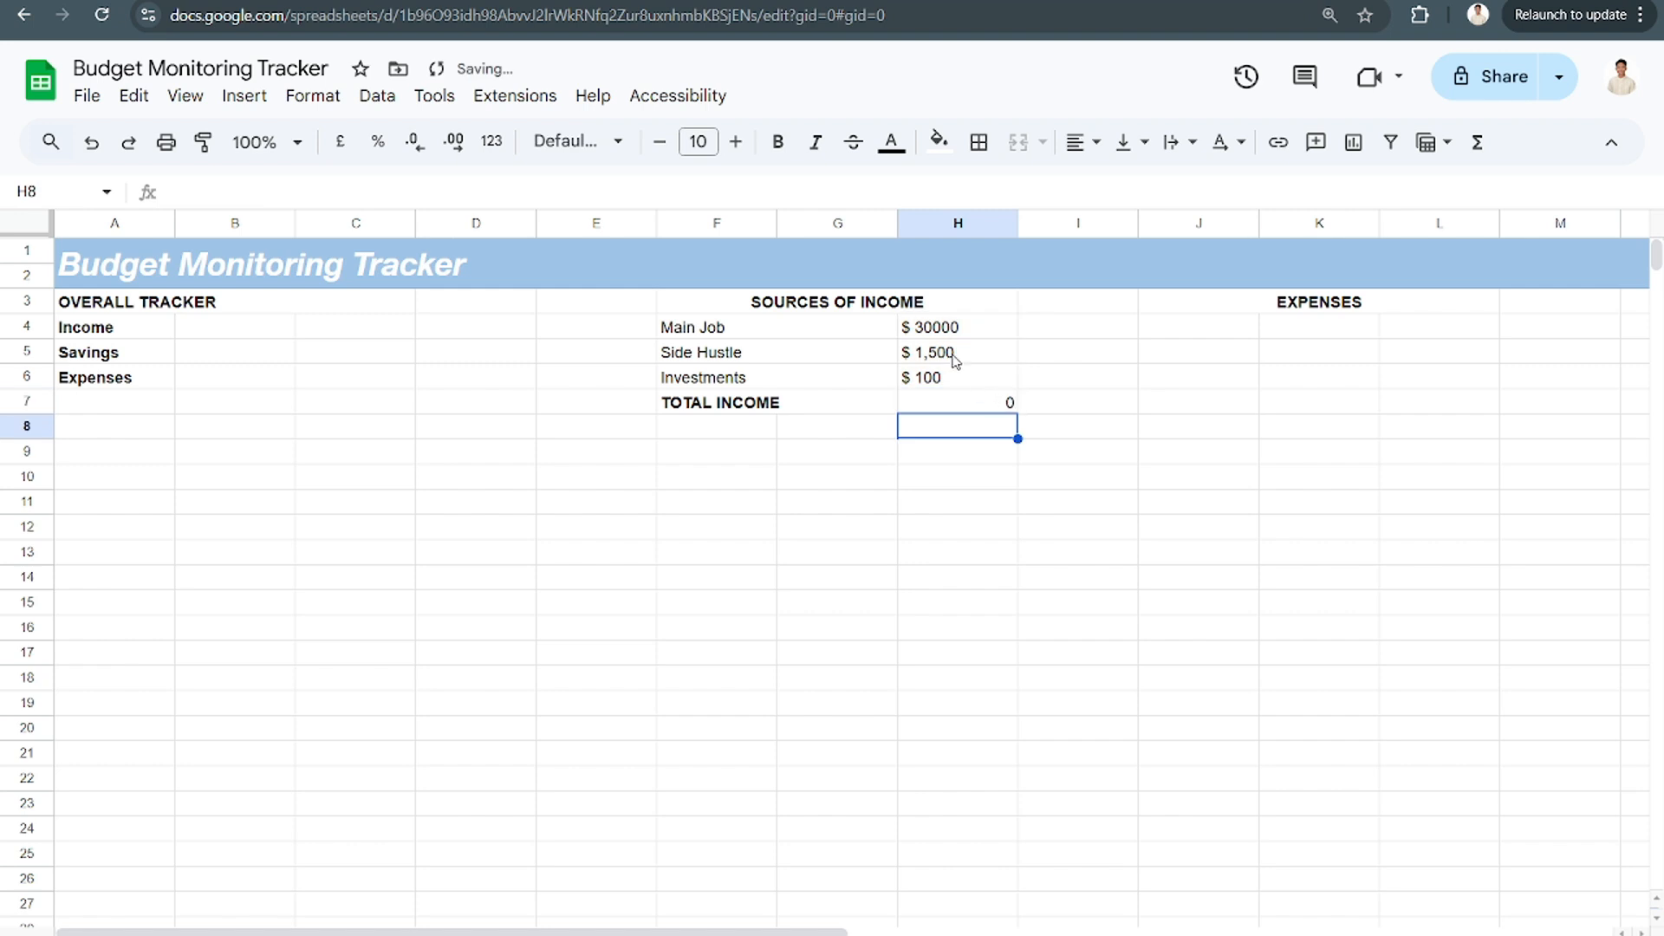
# Remove the dollar sign and space from the Main Job amount in H4, leaving the plain number 30000
pyautogui.doubleClick(918, 328)
pyautogui.press('BackSpace')
pyautogui.press('BackSpace')
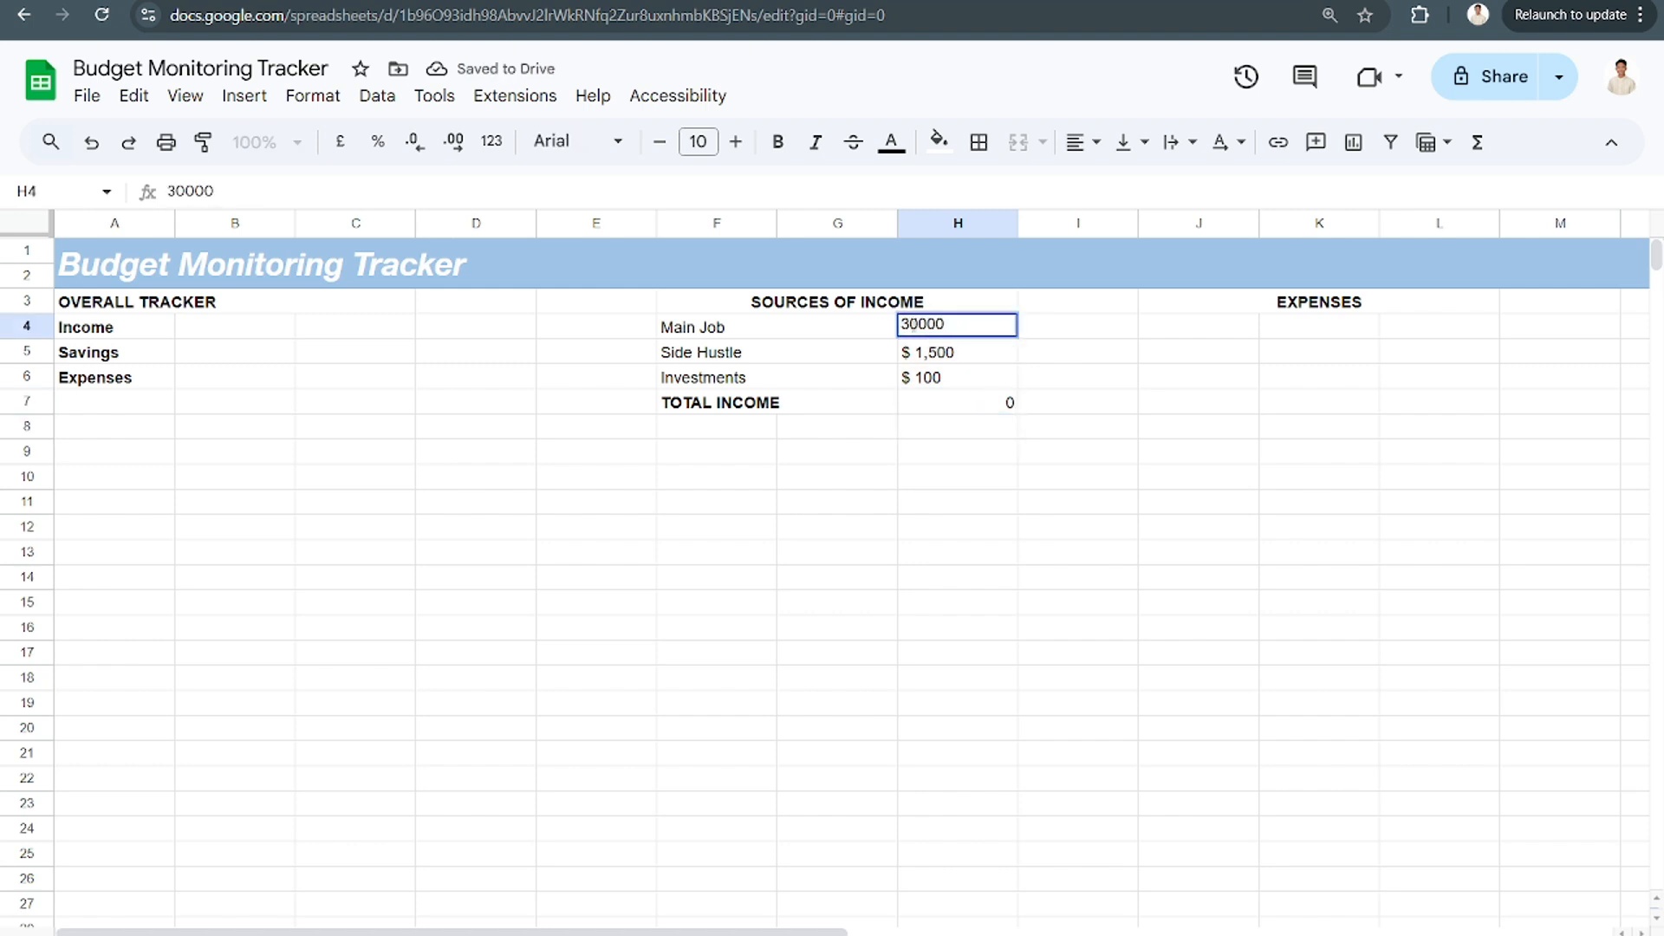
# Remove the dollar sign and space from the Side Hustle amount in H5, leaving the number 1,500
pyautogui.doubleClick(915, 353)
pyautogui.tripleClick(913, 351)
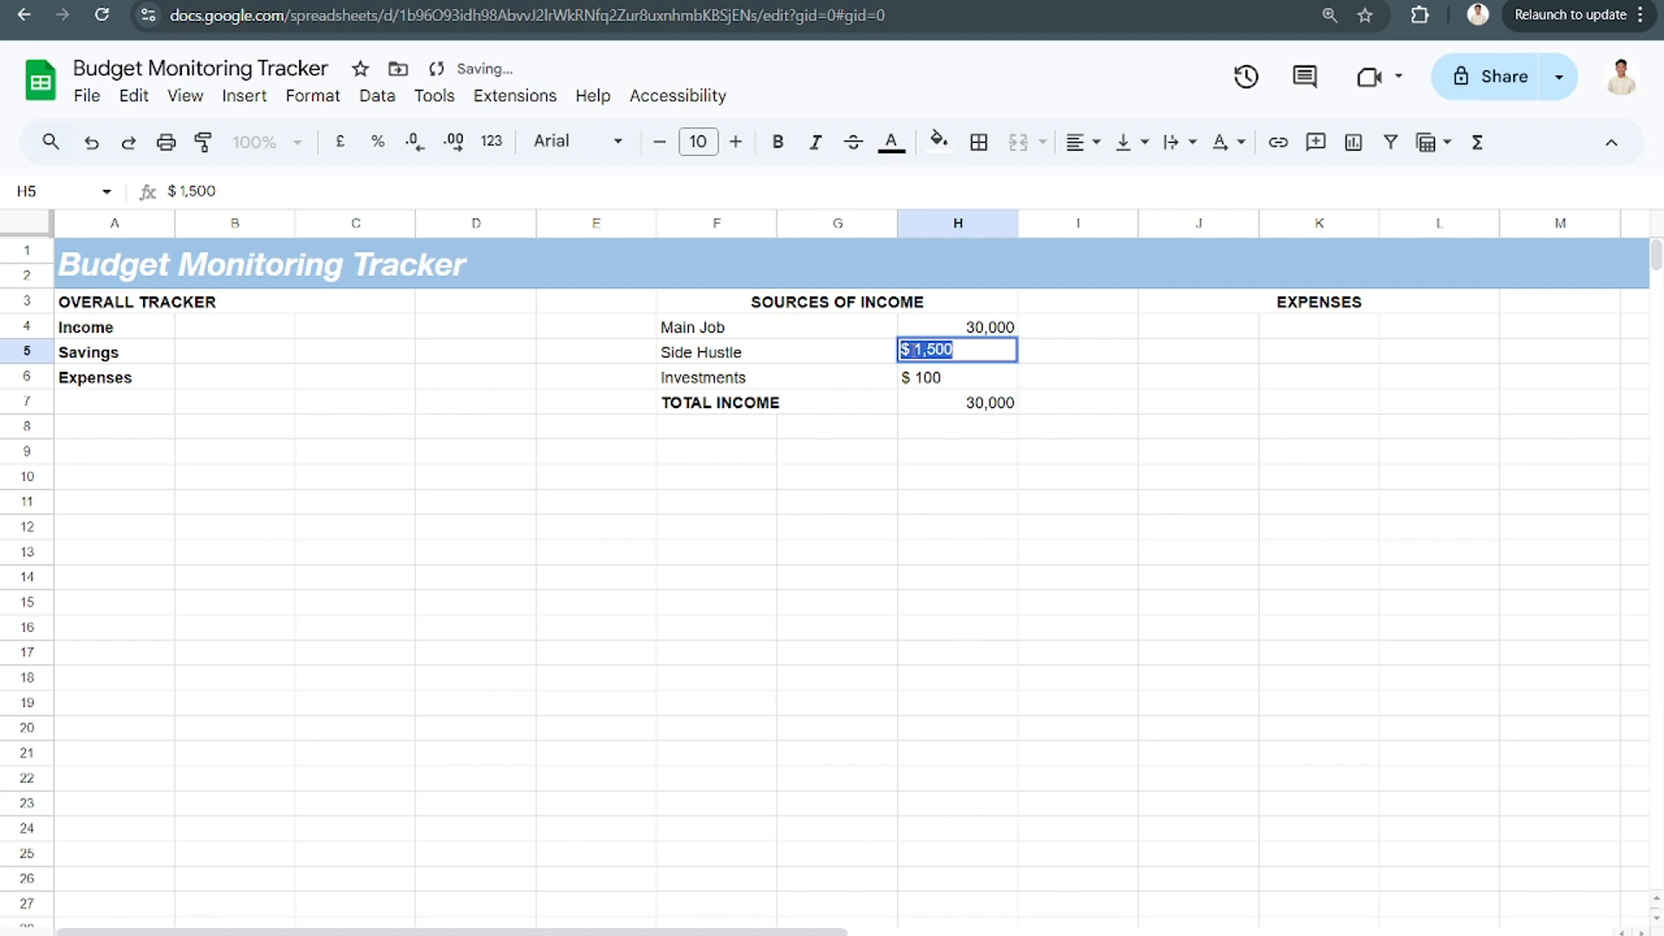
pyautogui.click(913, 350)
pyautogui.doubleClick(913, 349)
pyautogui.click(913, 350)
pyautogui.press('BackSpace')
pyautogui.press('BackSpace')
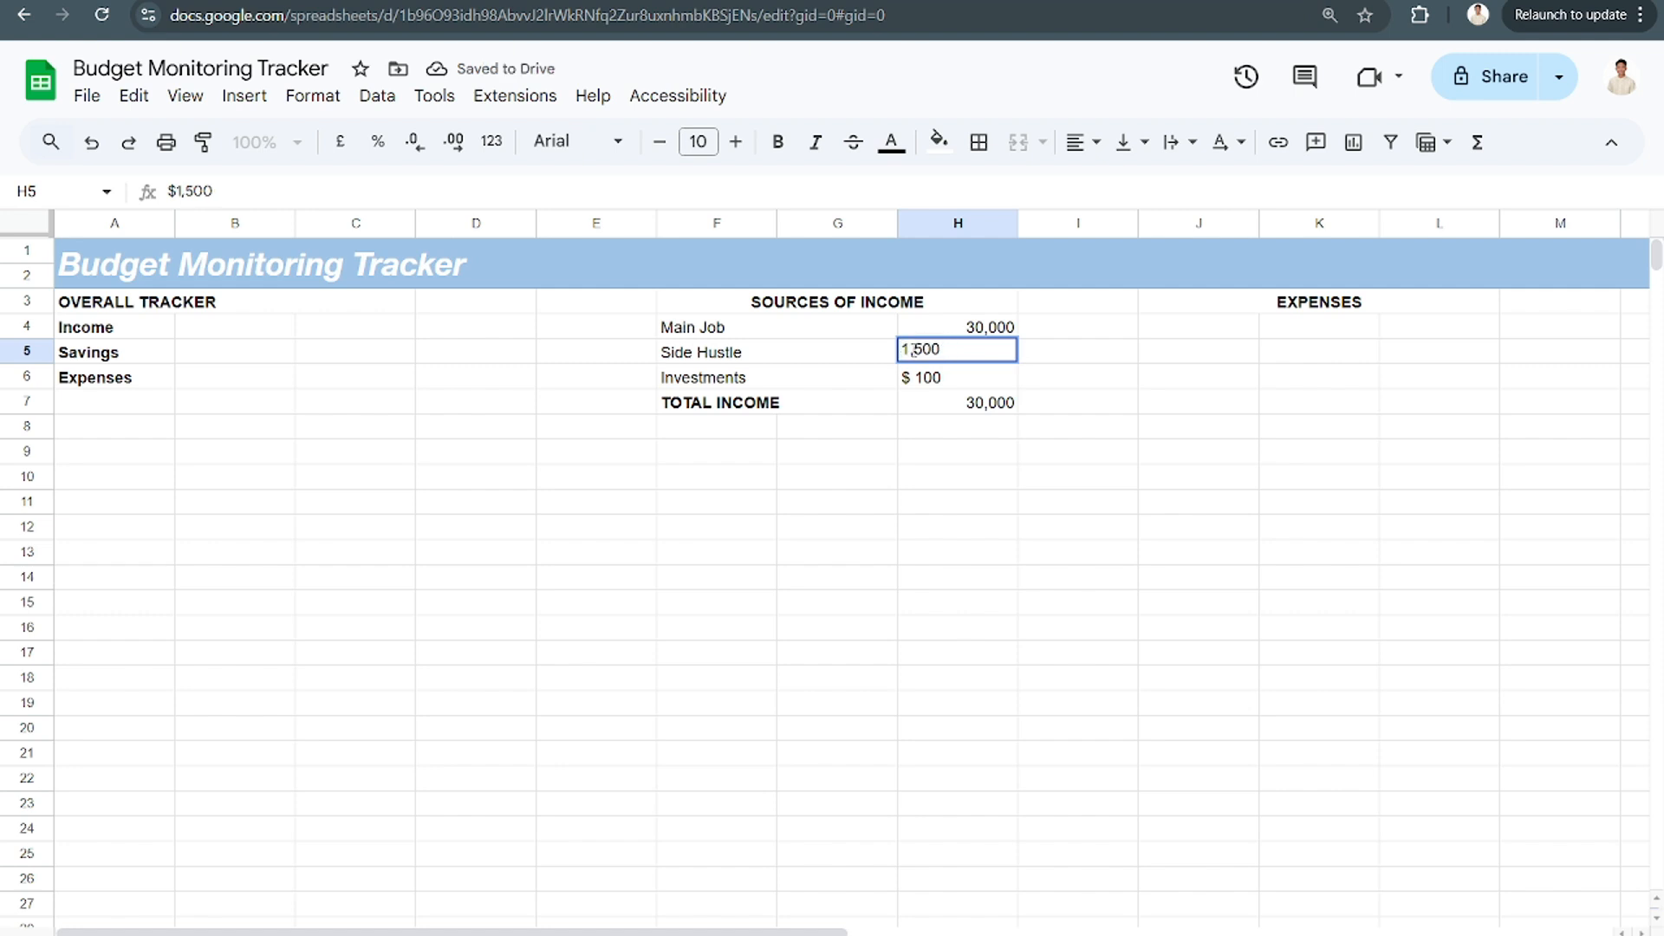
pyautogui.press('Return')
# Remove the dollar sign and space from the Investments amount in H6, leaving the number 100
pyautogui.press('Return')
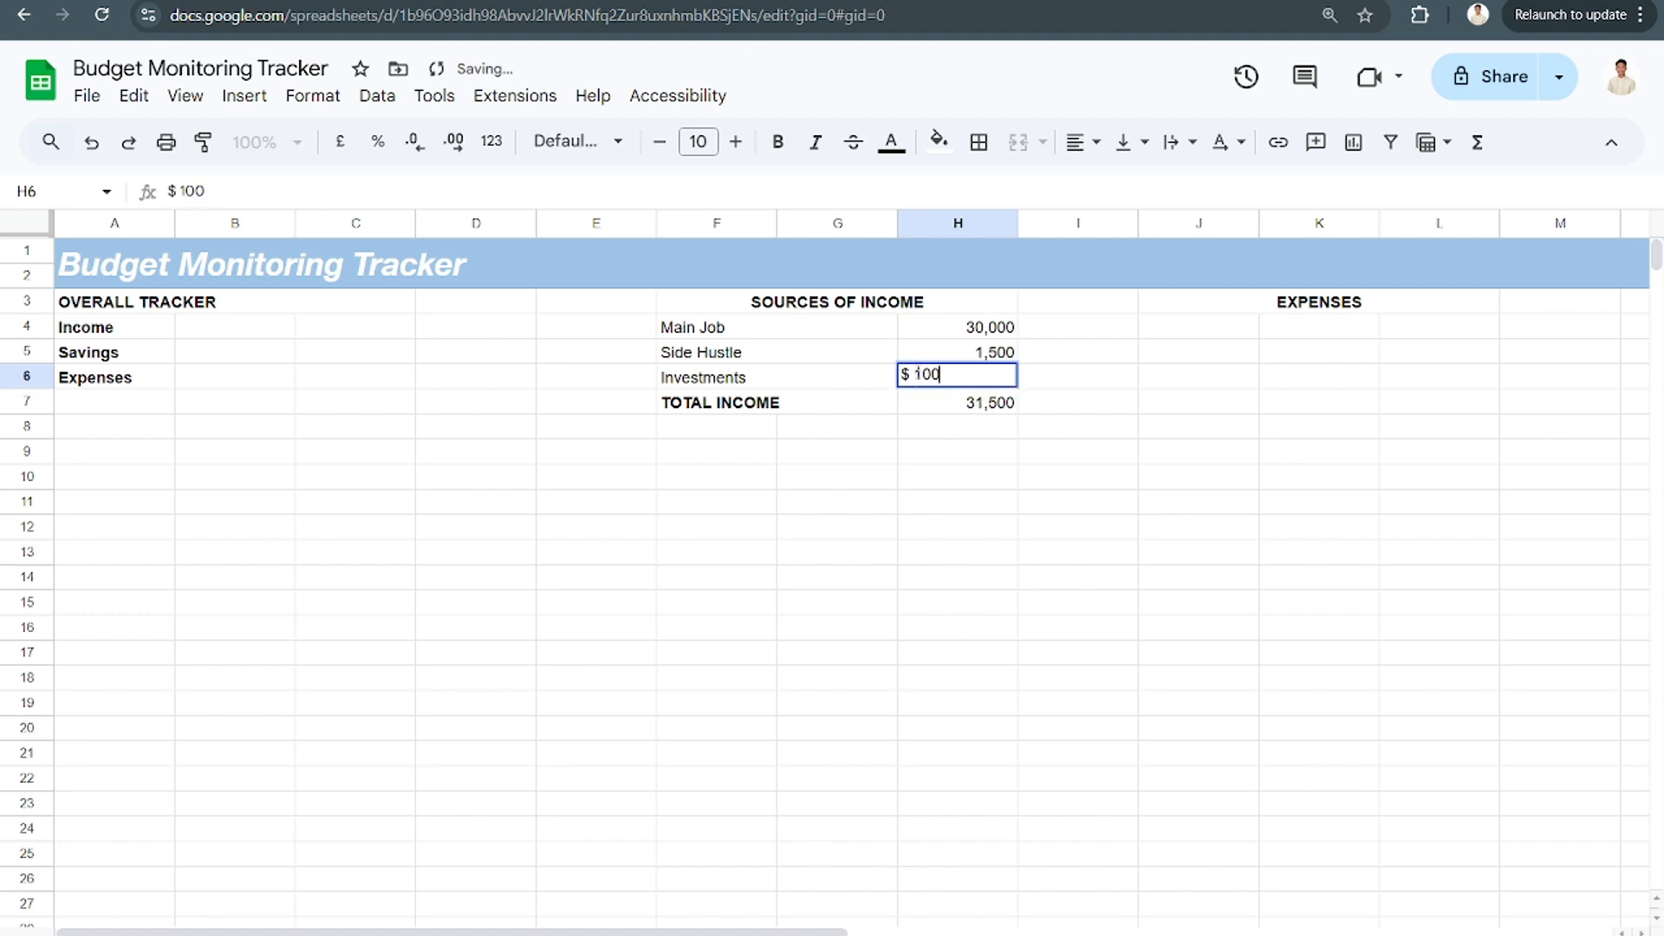
pyautogui.doubleClick(918, 372)
pyautogui.click(916, 373)
pyautogui.press('BackSpace')
pyautogui.press('BackSpace')
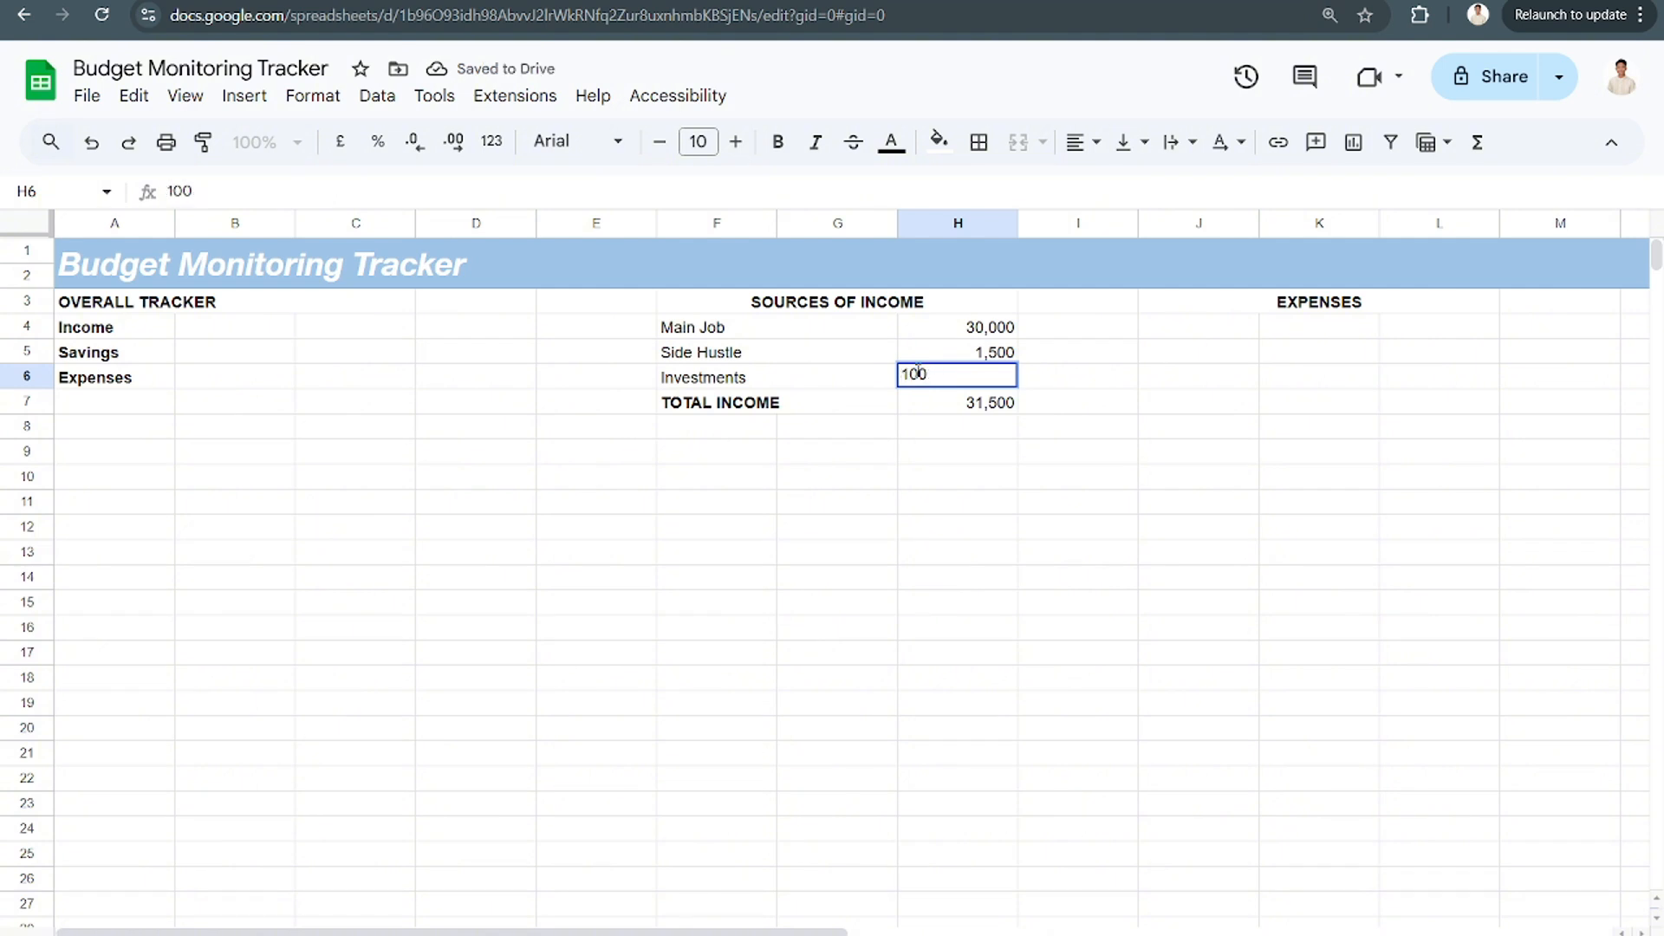
pyautogui.press('Return')
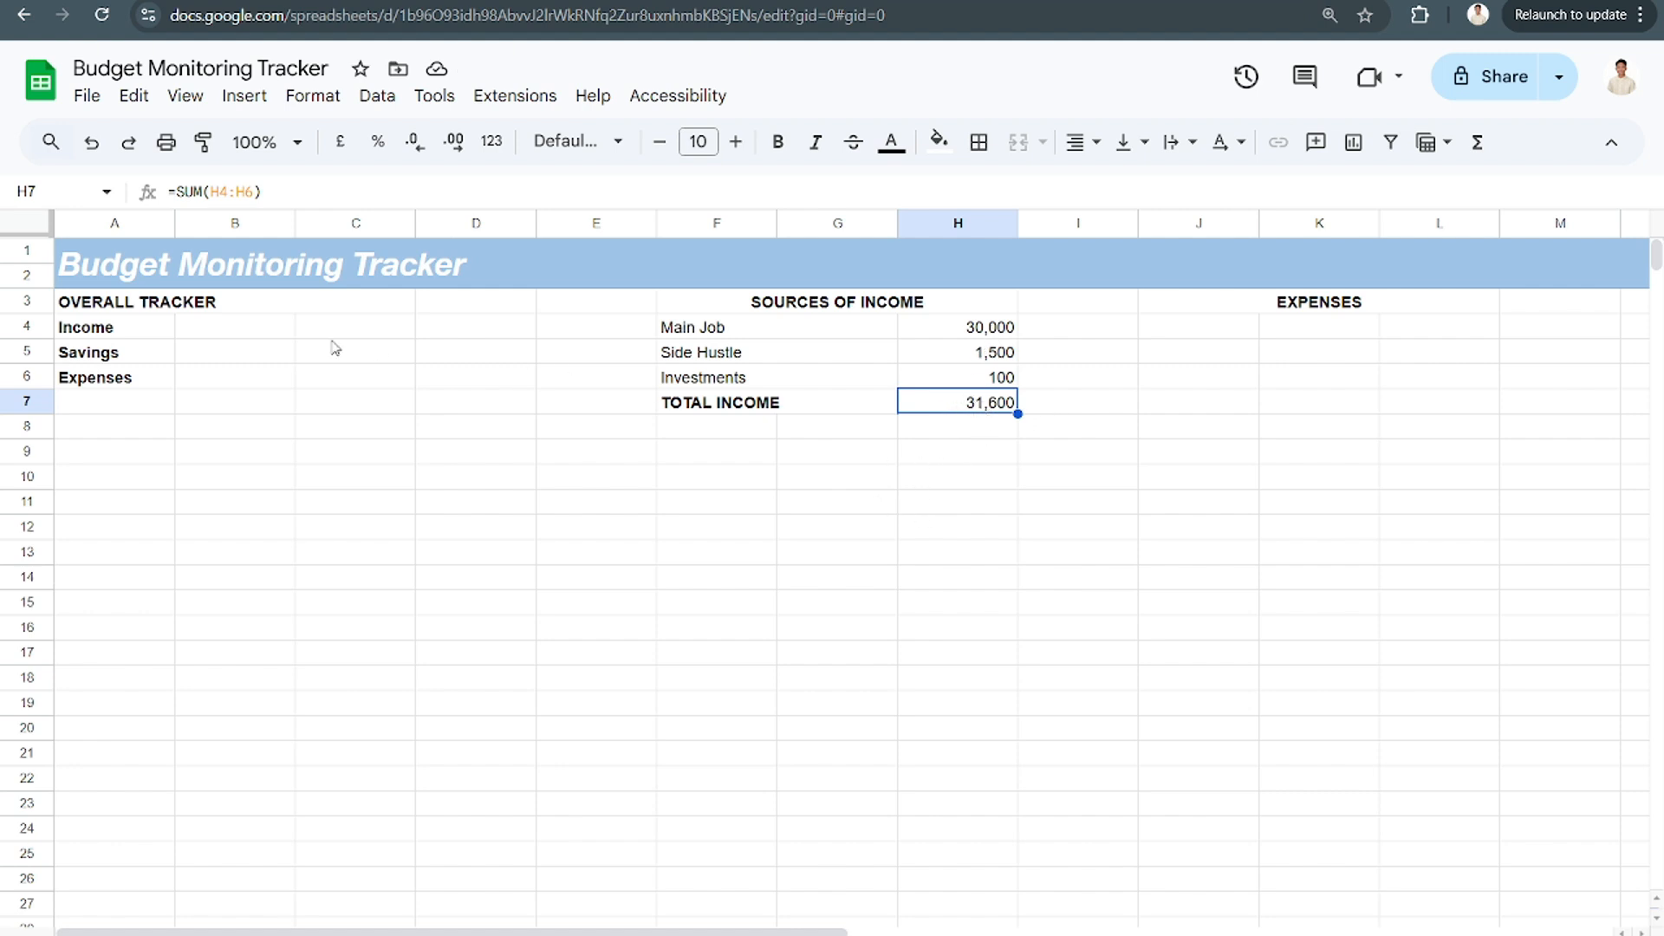
# Link the overall tracker's Income cell B4 to the Total Income cell with the formula =H7
pyautogui.doubleClick(217, 324)
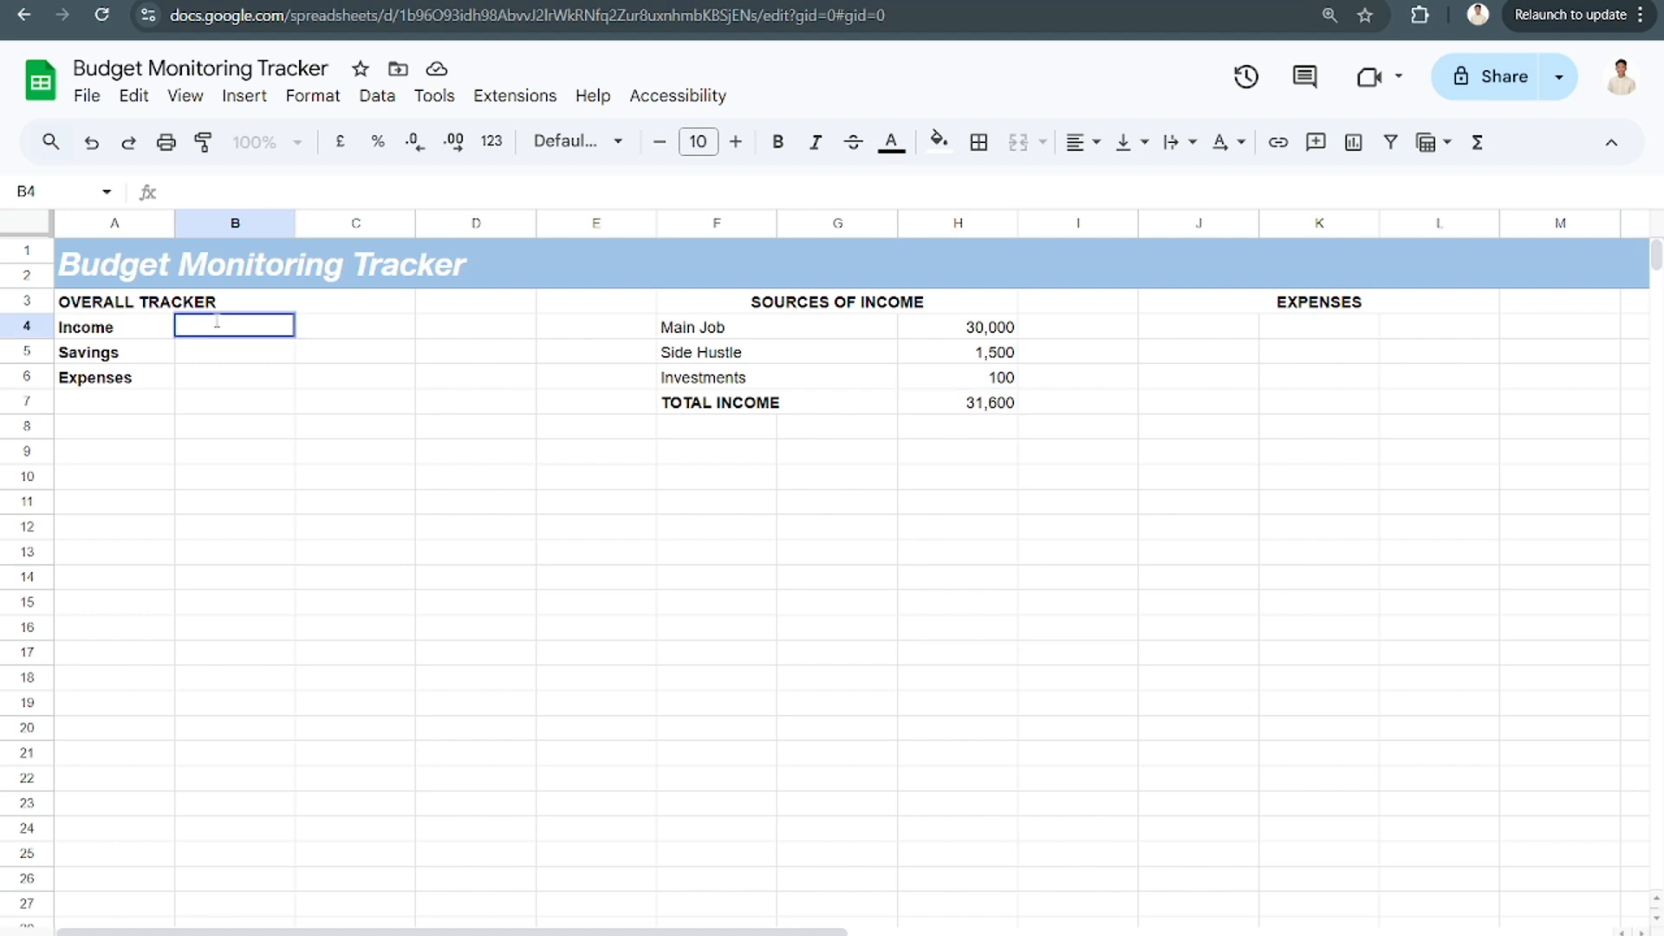
pyautogui.write('=')
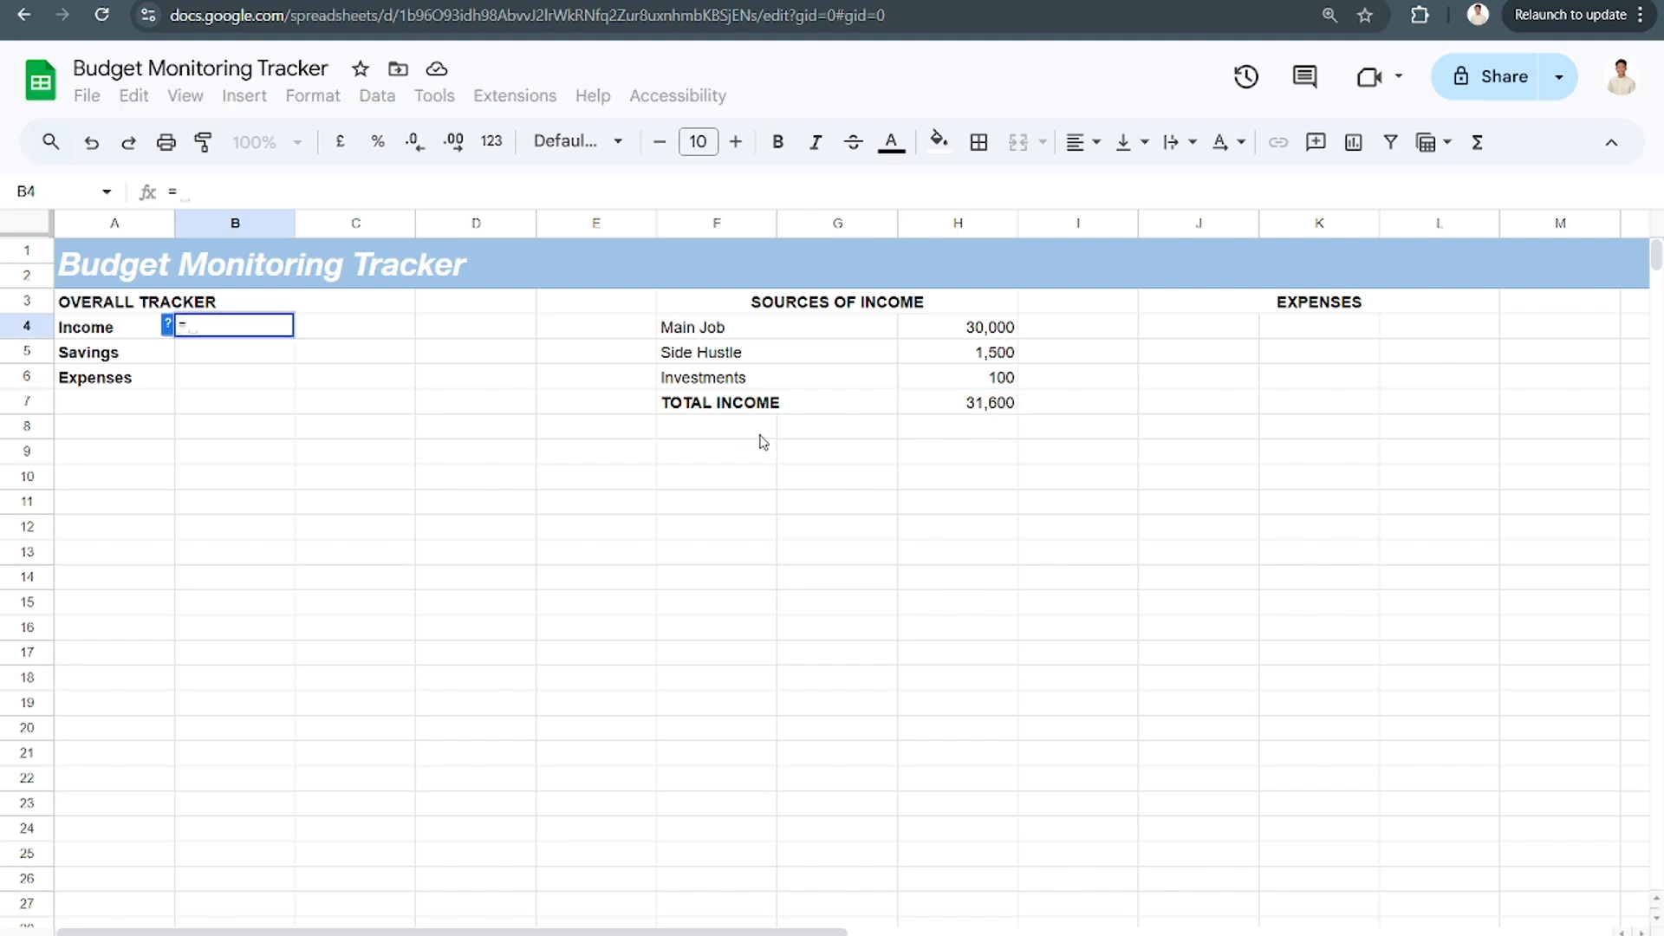
pyautogui.click(954, 407)
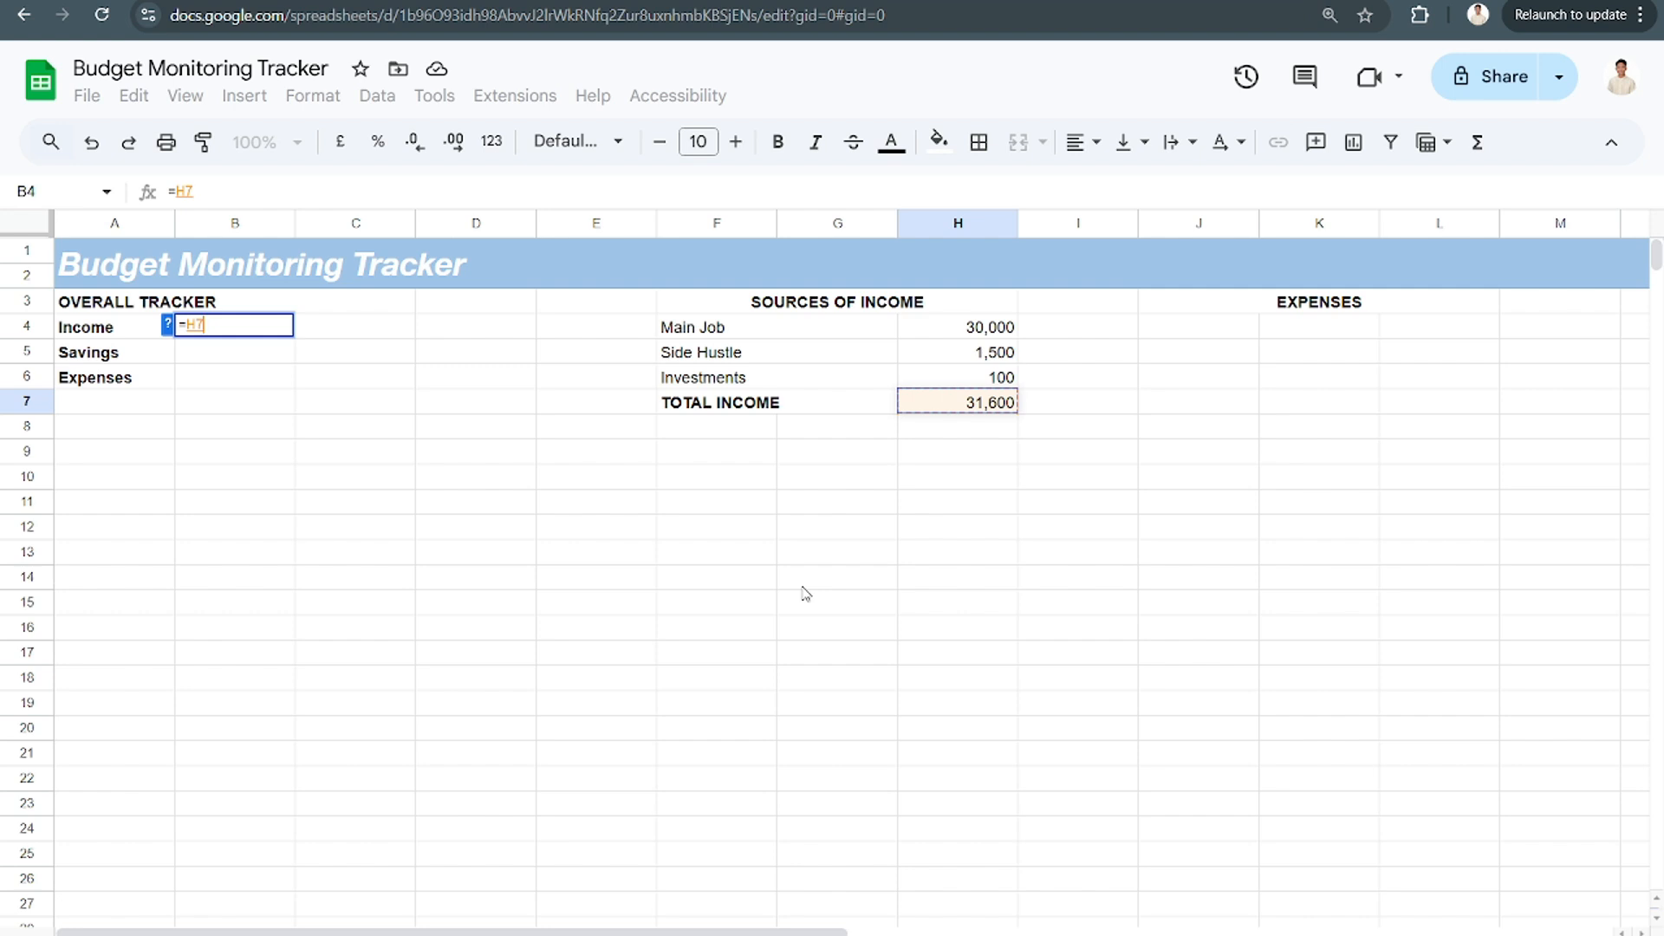
pyautogui.press('Return')
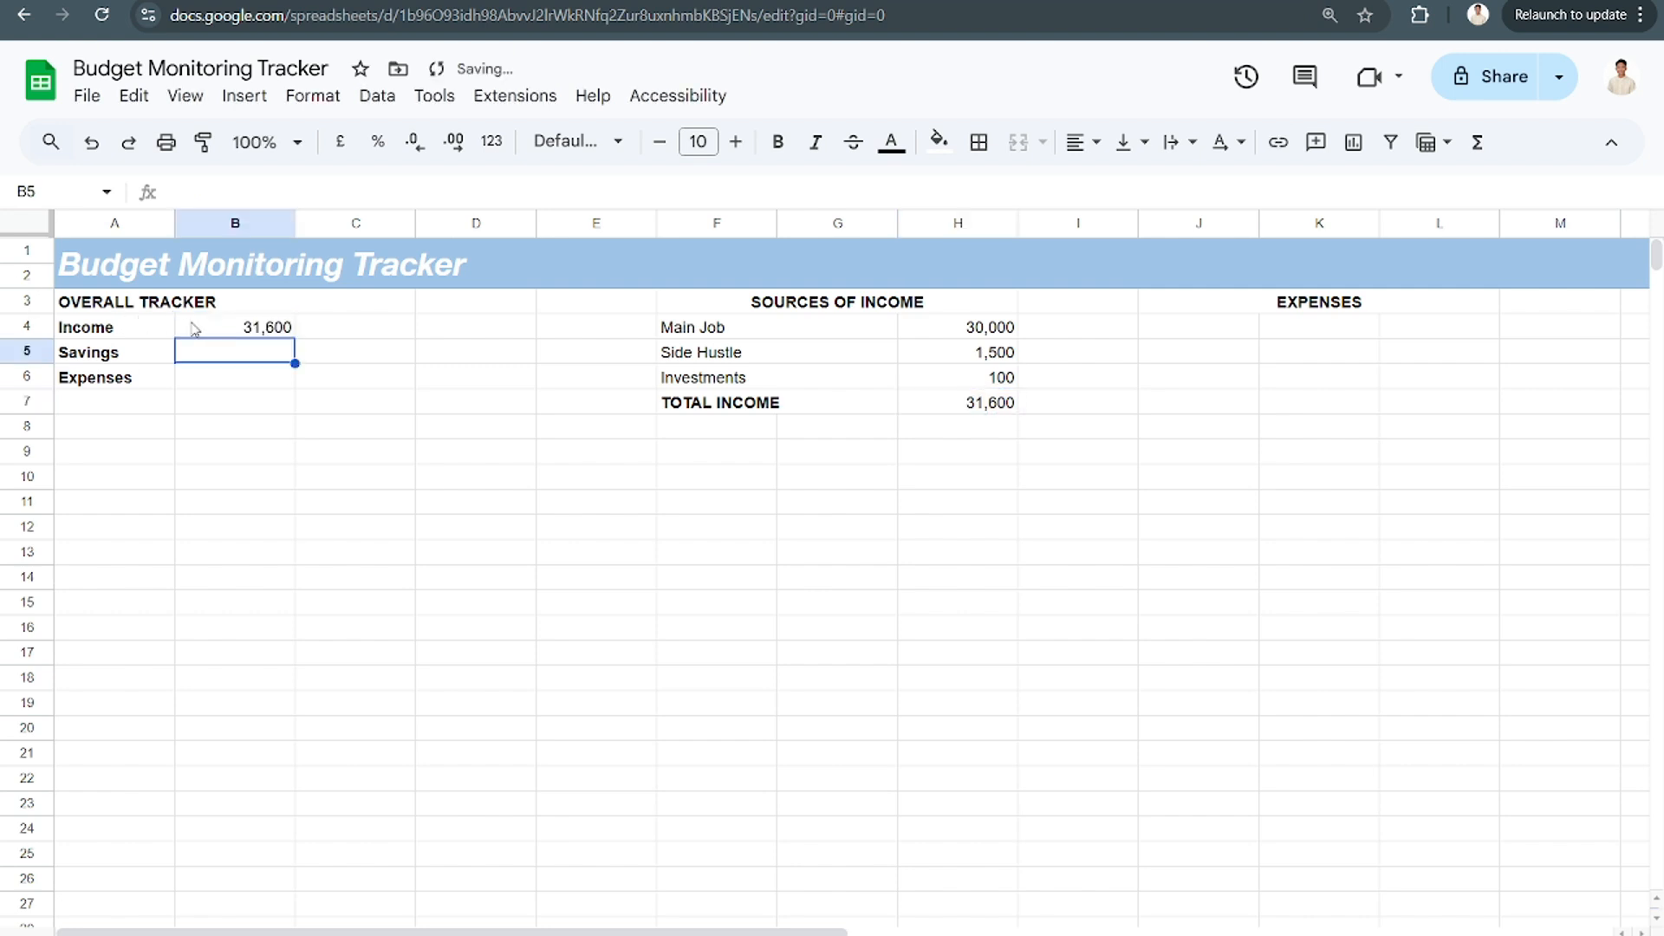
# Change the Side Hustle amount in cell H5 to 2,000
pyautogui.doubleClick(954, 350)
pyautogui.doubleClick(954, 351)
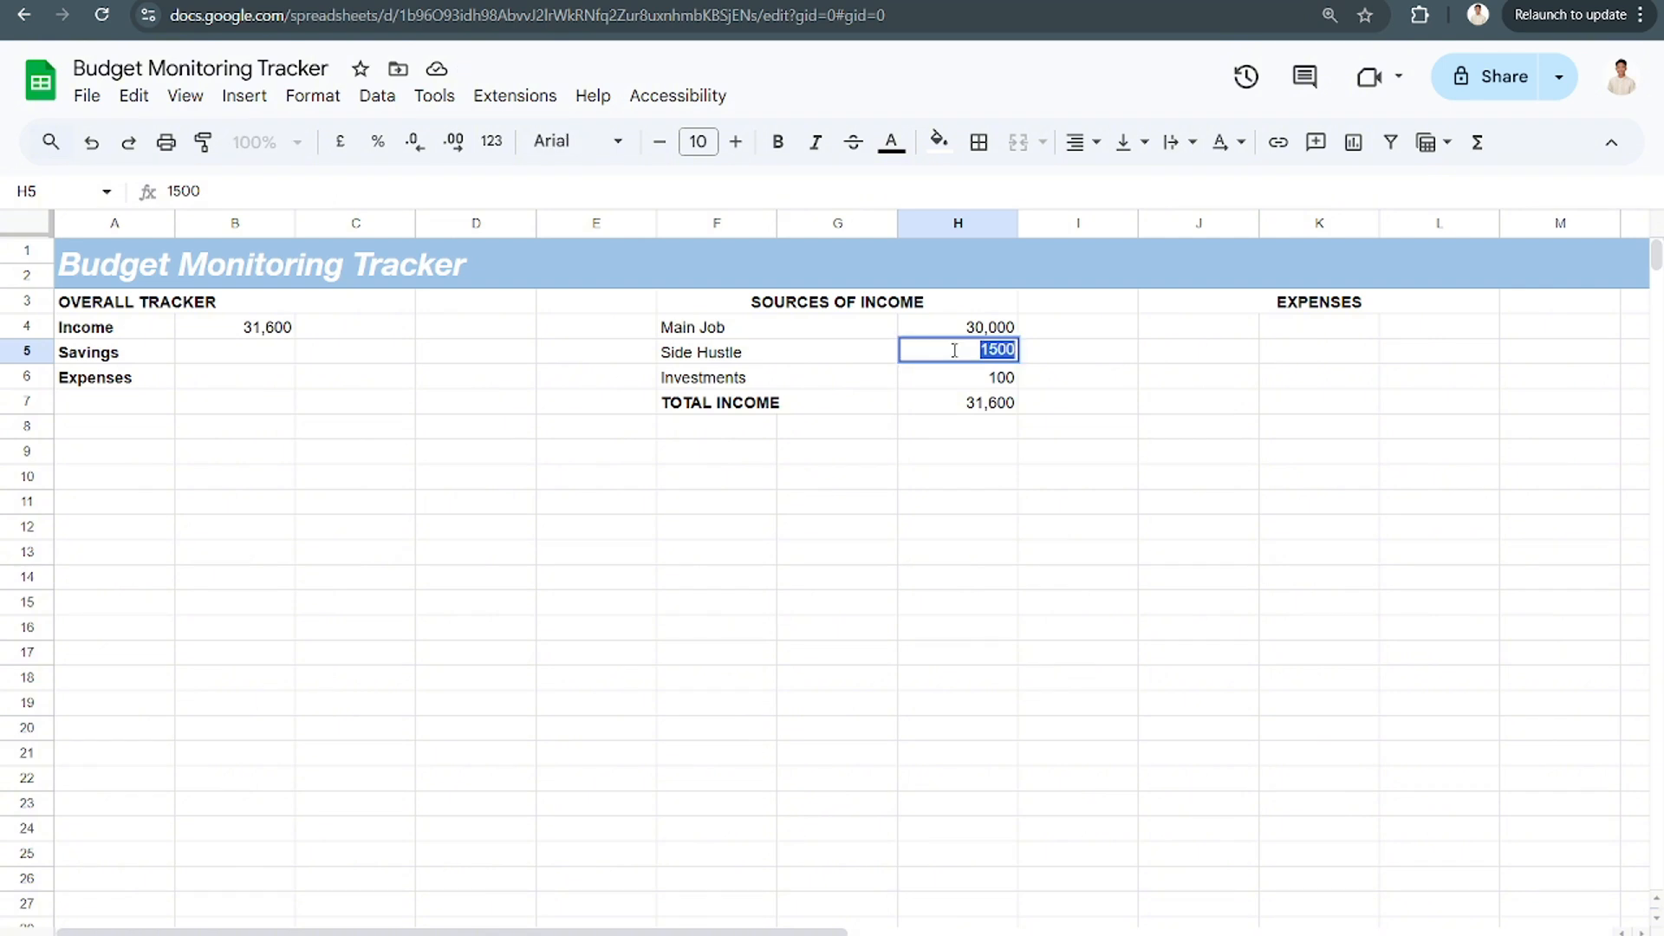
pyautogui.write('2,000')
pyautogui.press('Return')
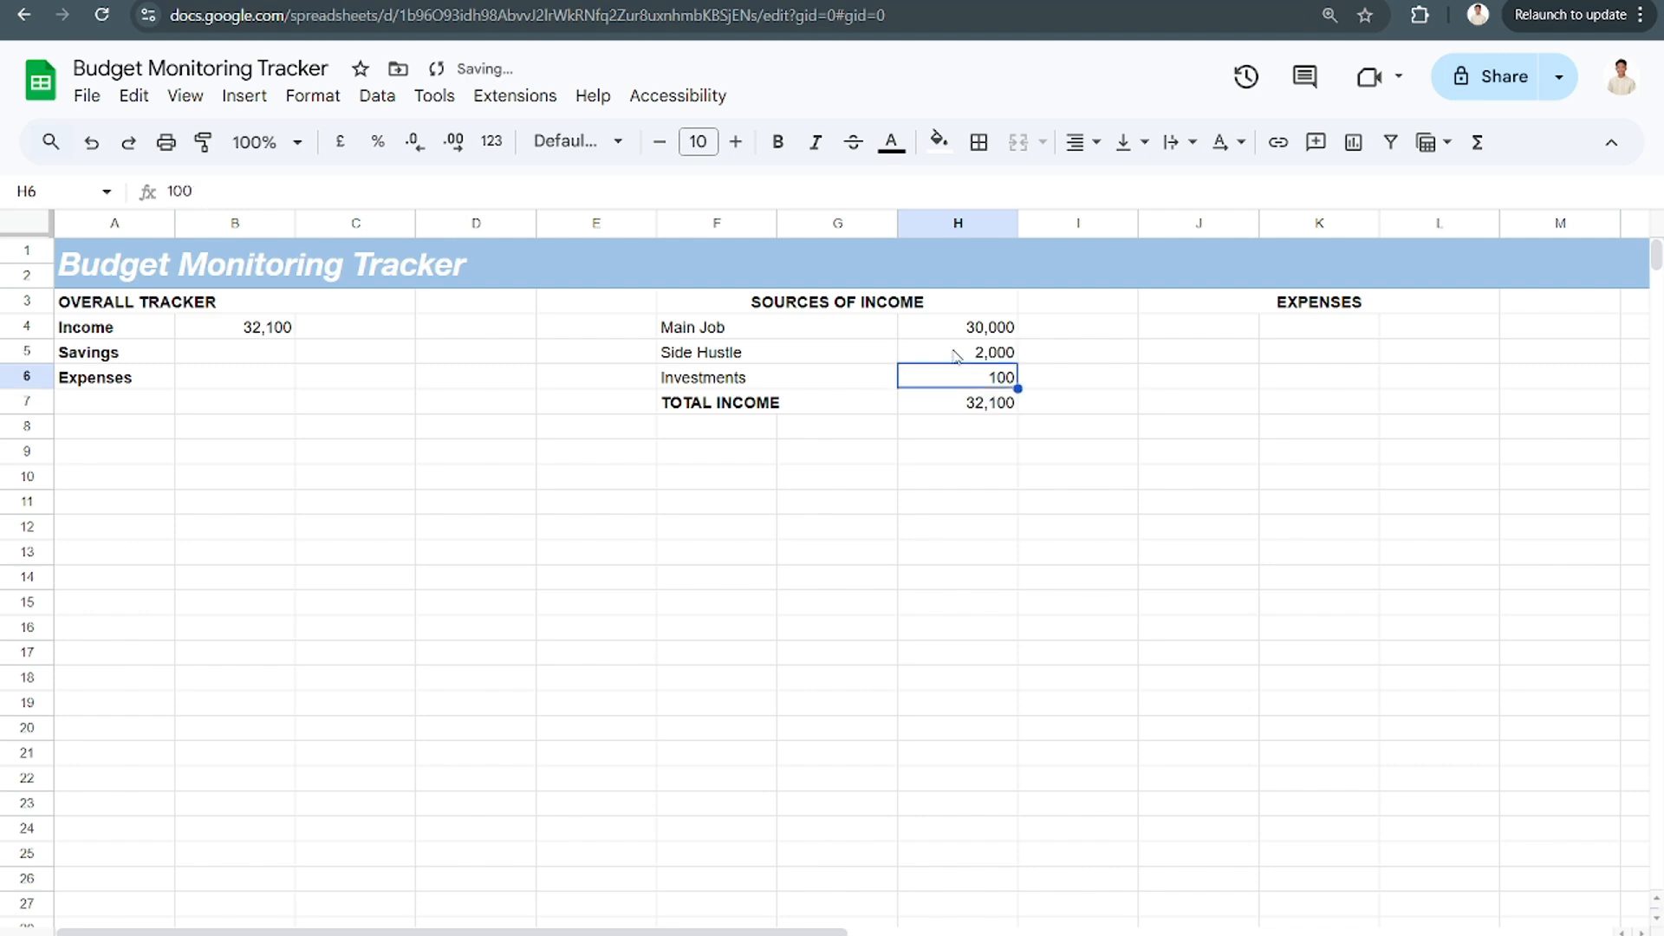
# Merge cells J4:K4 under the Expenses heading and enter "Rent" in the merged cell
pyautogui.click(1264, 340)
pyautogui.click(1236, 329)
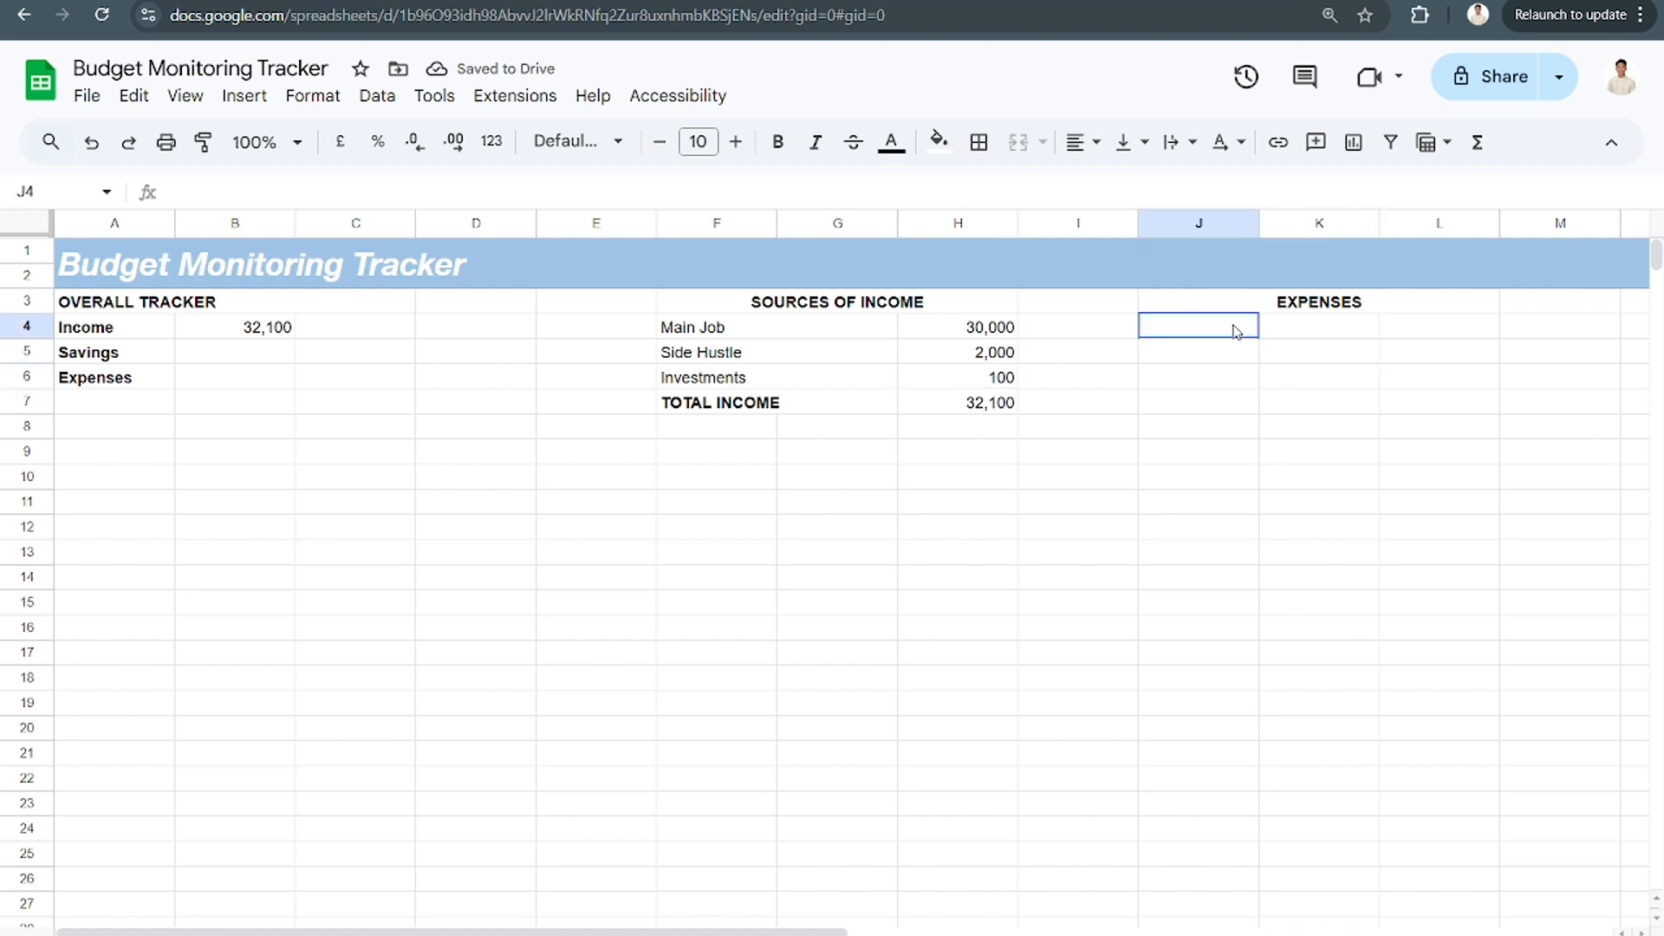
pyautogui.moveTo(1259, 320); pyautogui.dragTo(1282, 334)
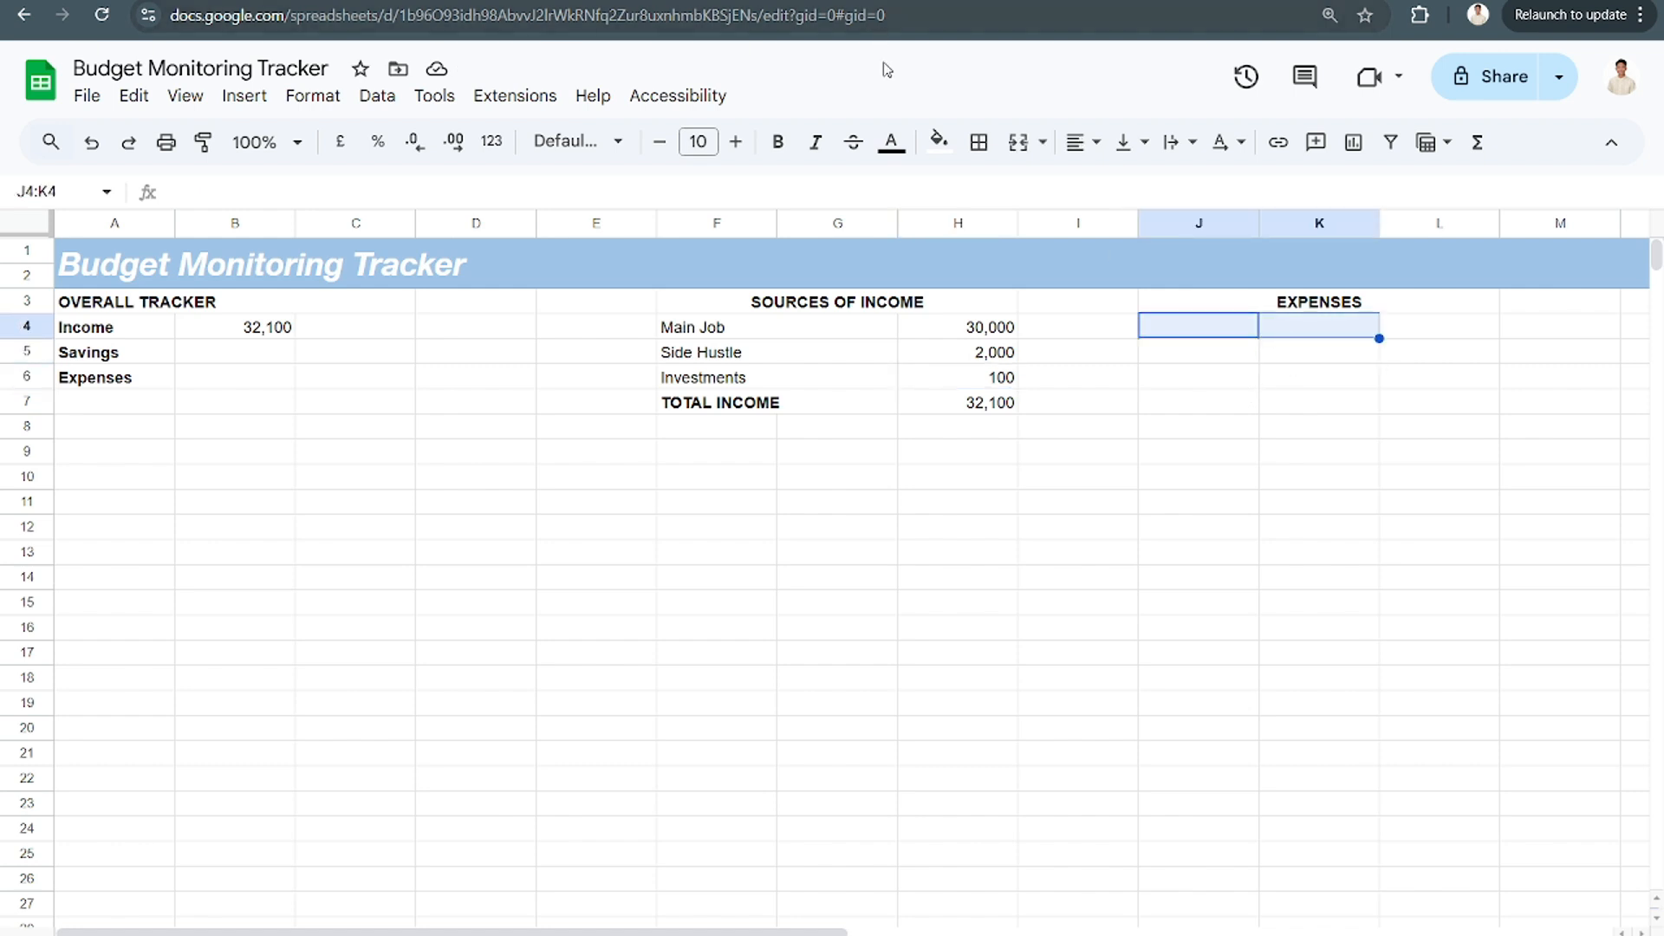
pyautogui.click(1009, 147)
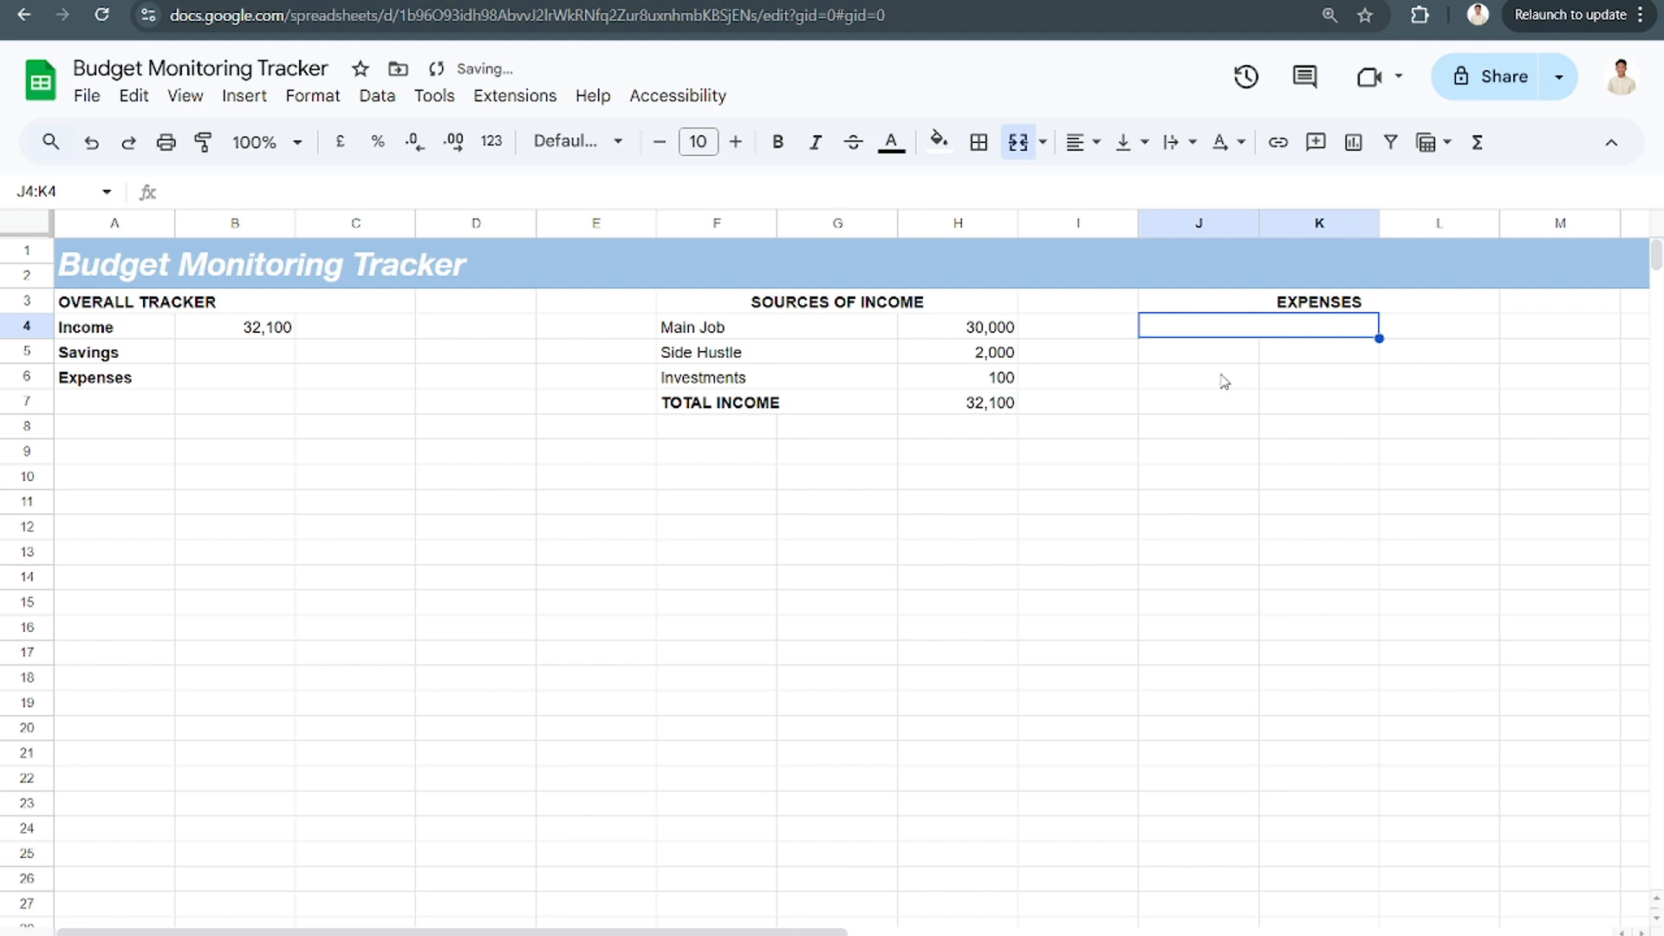
pyautogui.write('Rent')
pyautogui.press('Return')
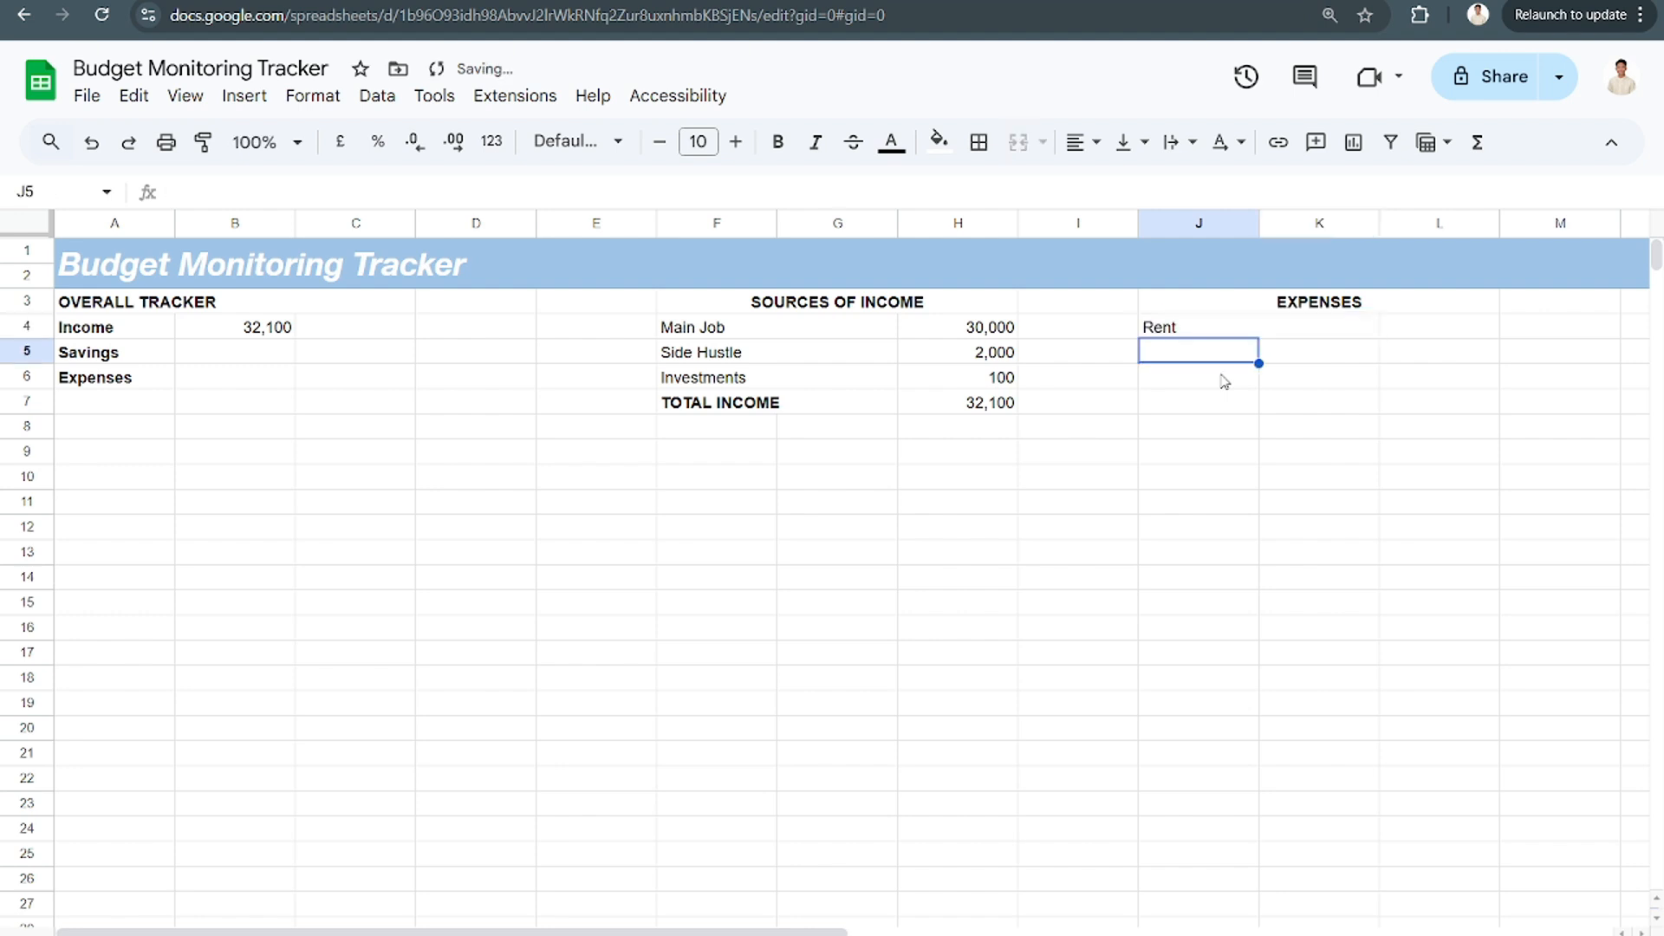
# Merge cells J5:K5 below Rent and enter "Utilities" in the merged cell
pyautogui.moveTo(1216, 356); pyautogui.dragTo(1315, 351)
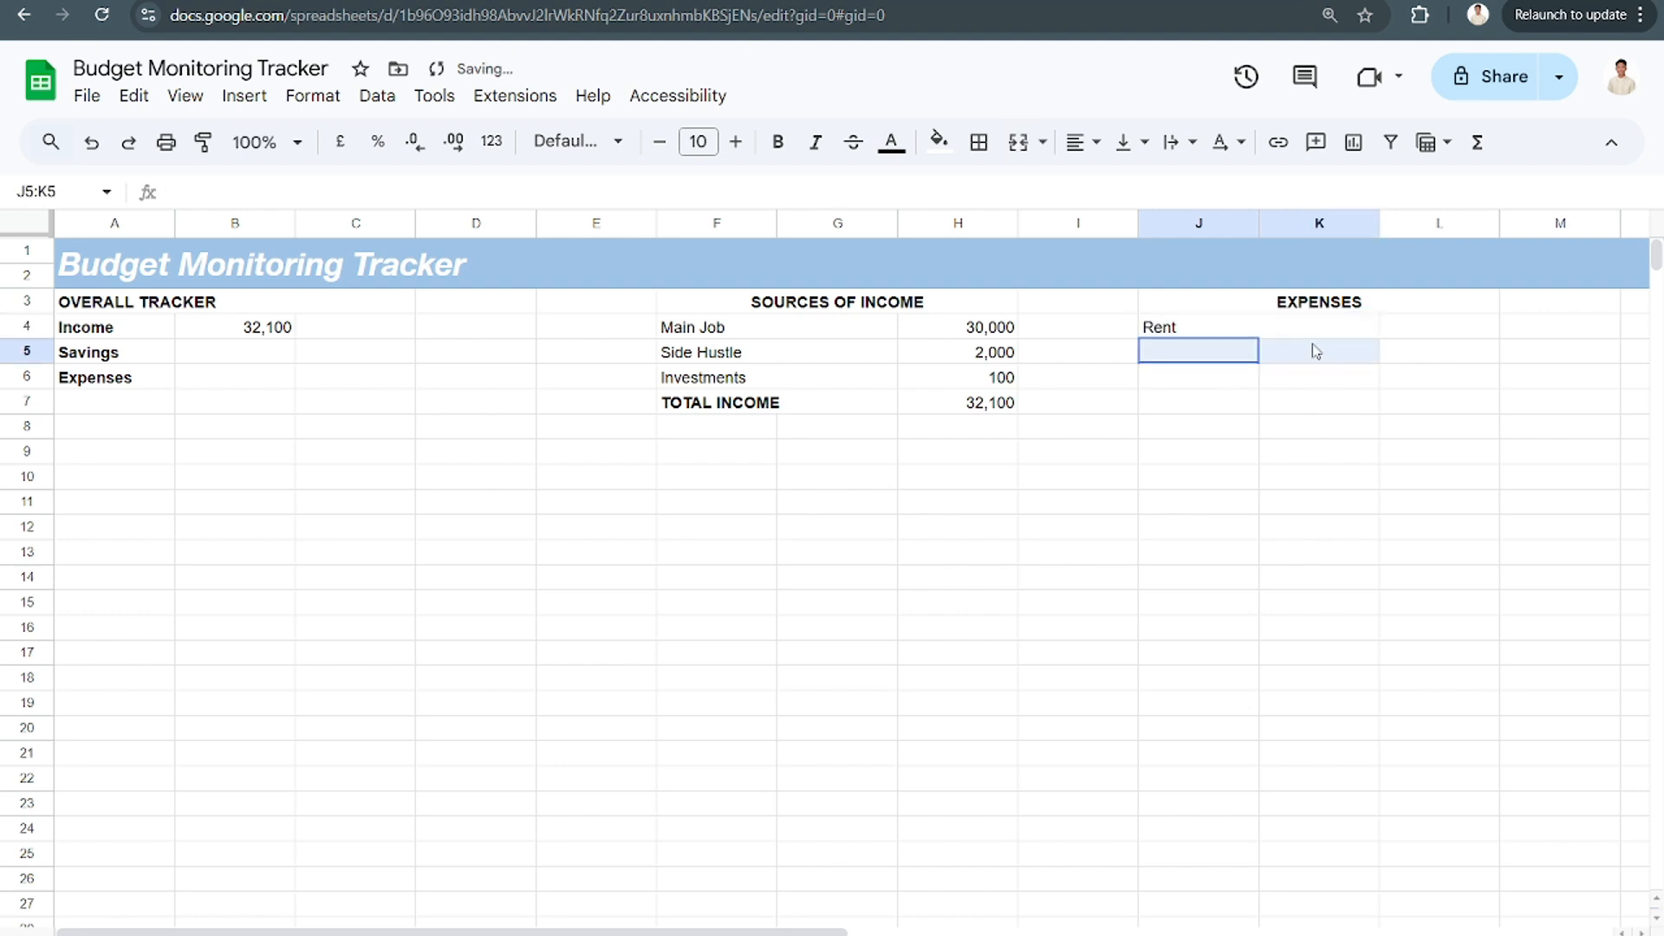
pyautogui.click(1018, 142)
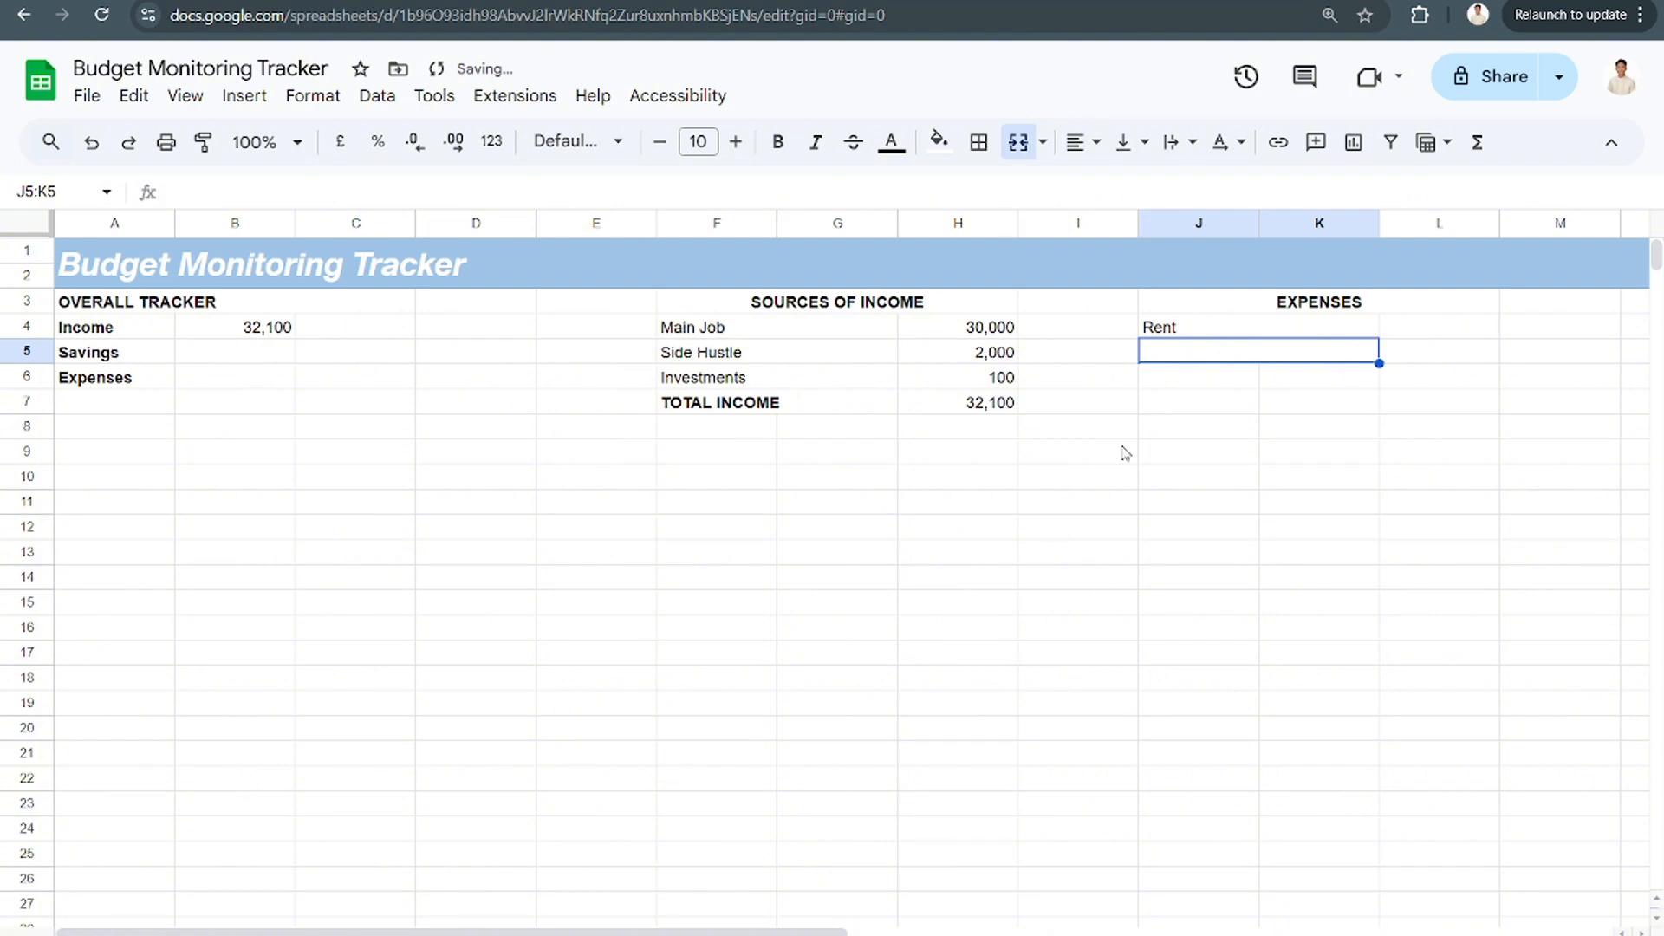
pyautogui.write('Util')
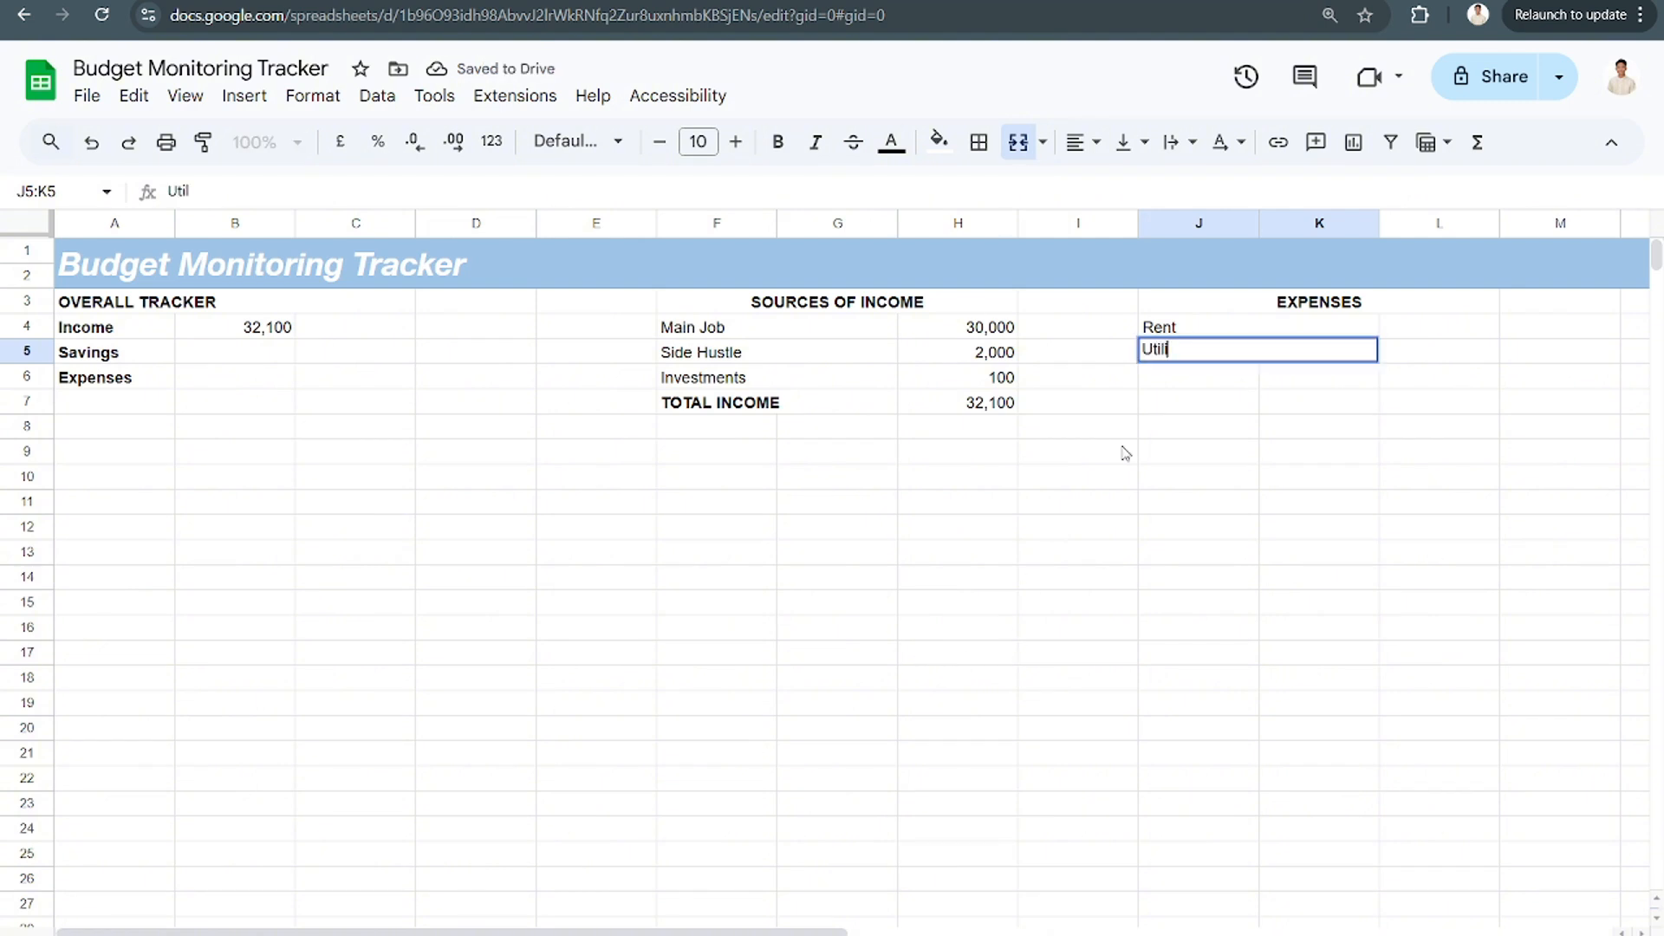
pyautogui.write('ities')
pyautogui.press('Return')
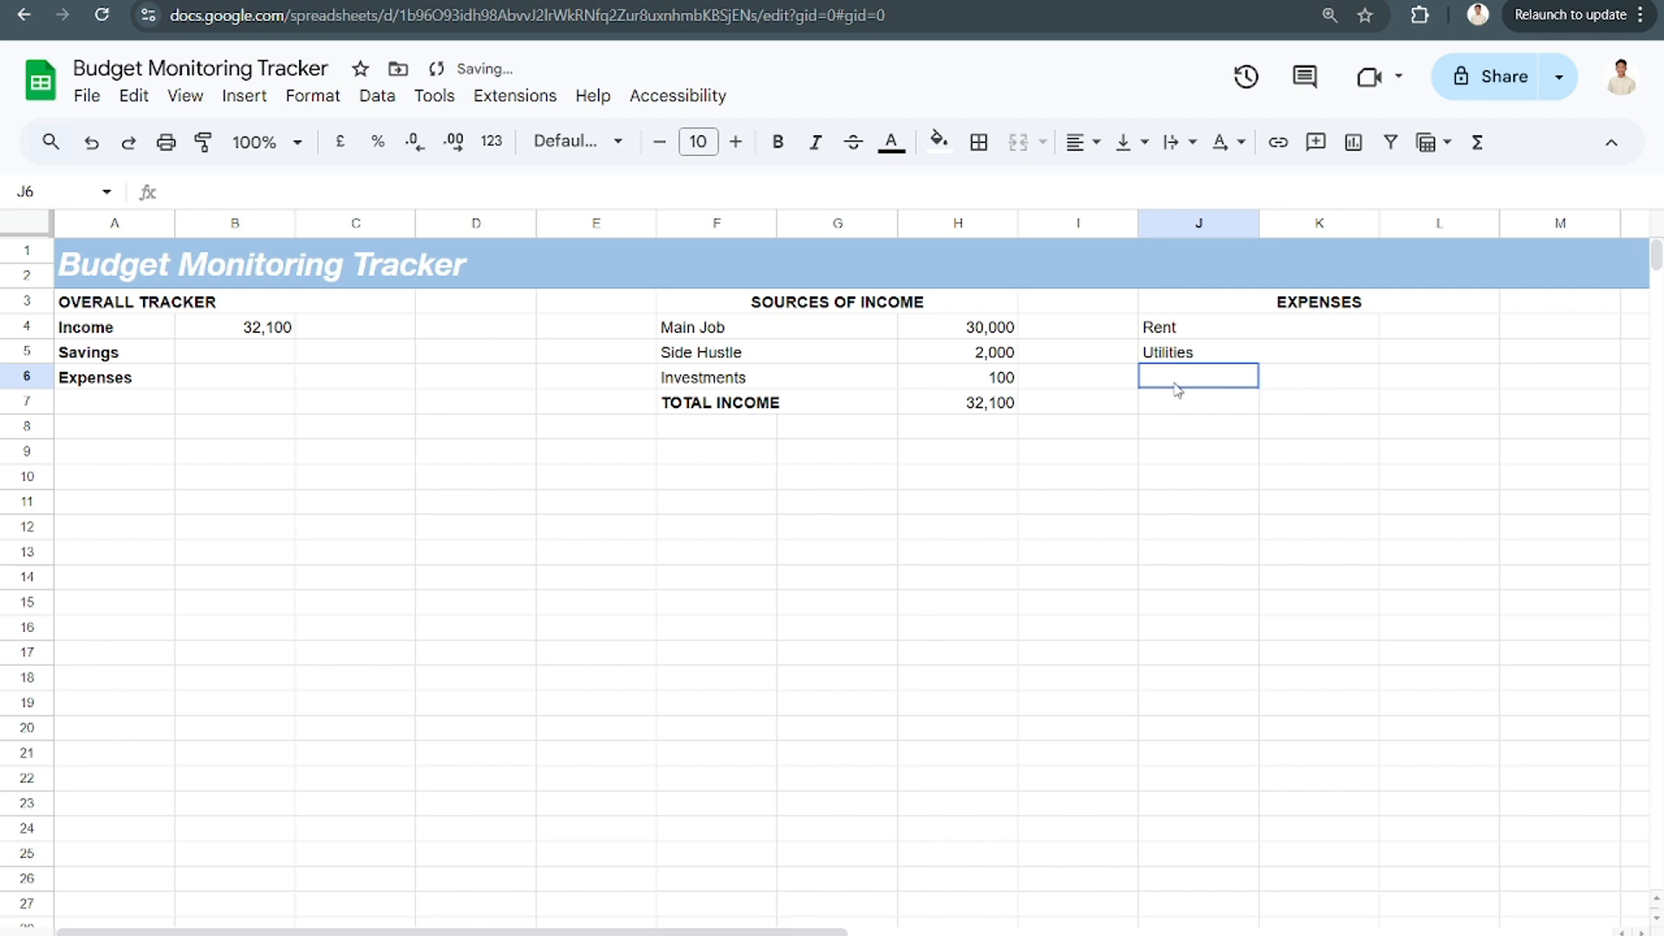
# Merge cells J6:K6 below Utilities and enter "Internet" in the merged cell
pyautogui.moveTo(1289, 370); pyautogui.dragTo(1288, 374)
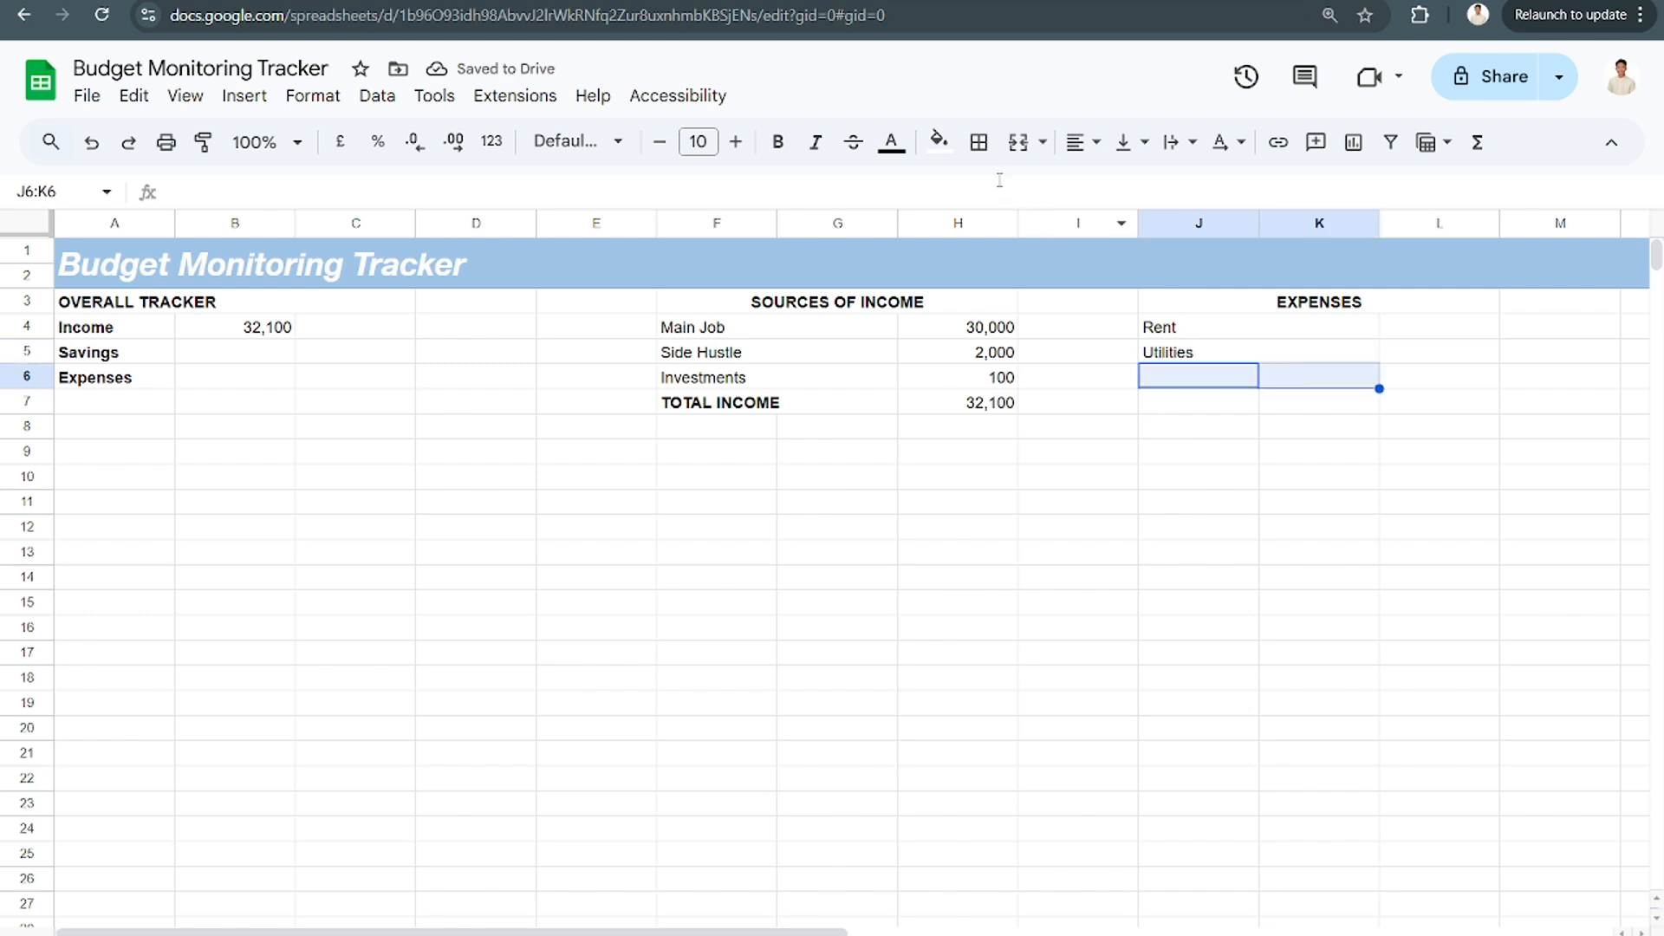
pyautogui.click(1018, 142)
pyautogui.write('Ont')
pyautogui.press('BackSpace')
pyautogui.press('BackSpace')
pyautogui.press('BackSpace')
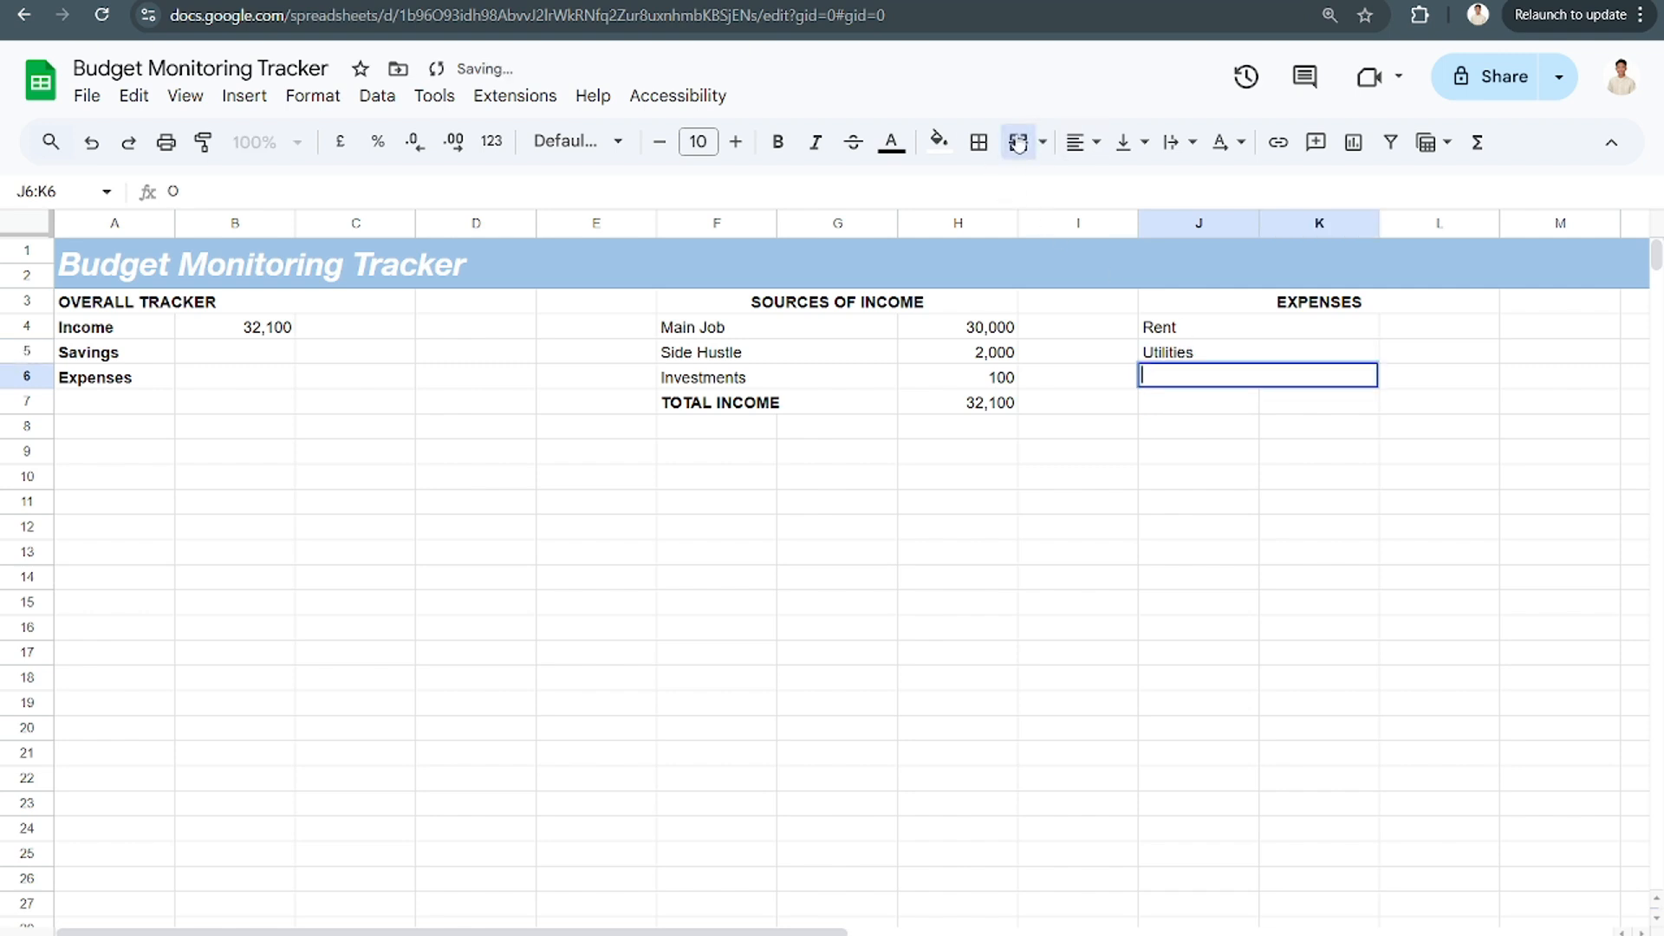
pyautogui.write('Internet')
pyautogui.press('Return')
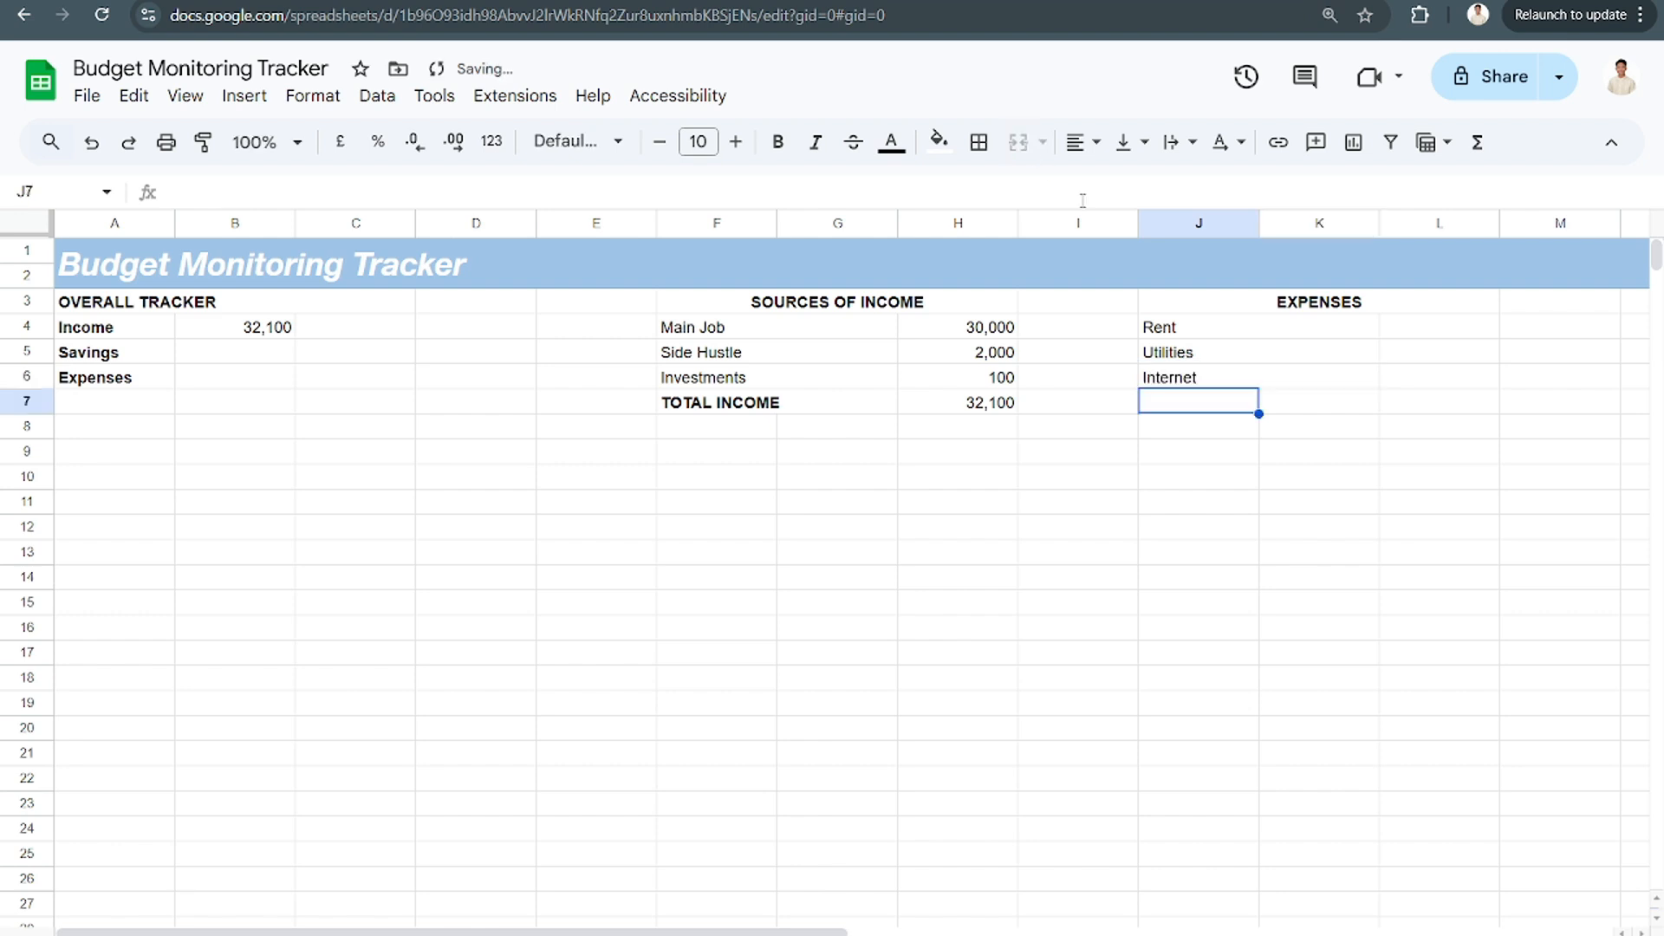
# Merge cells J7:K7 below Internet and enter "Transportation" in the merged cell
pyautogui.moveTo(1192, 403); pyautogui.dragTo(1282, 406)
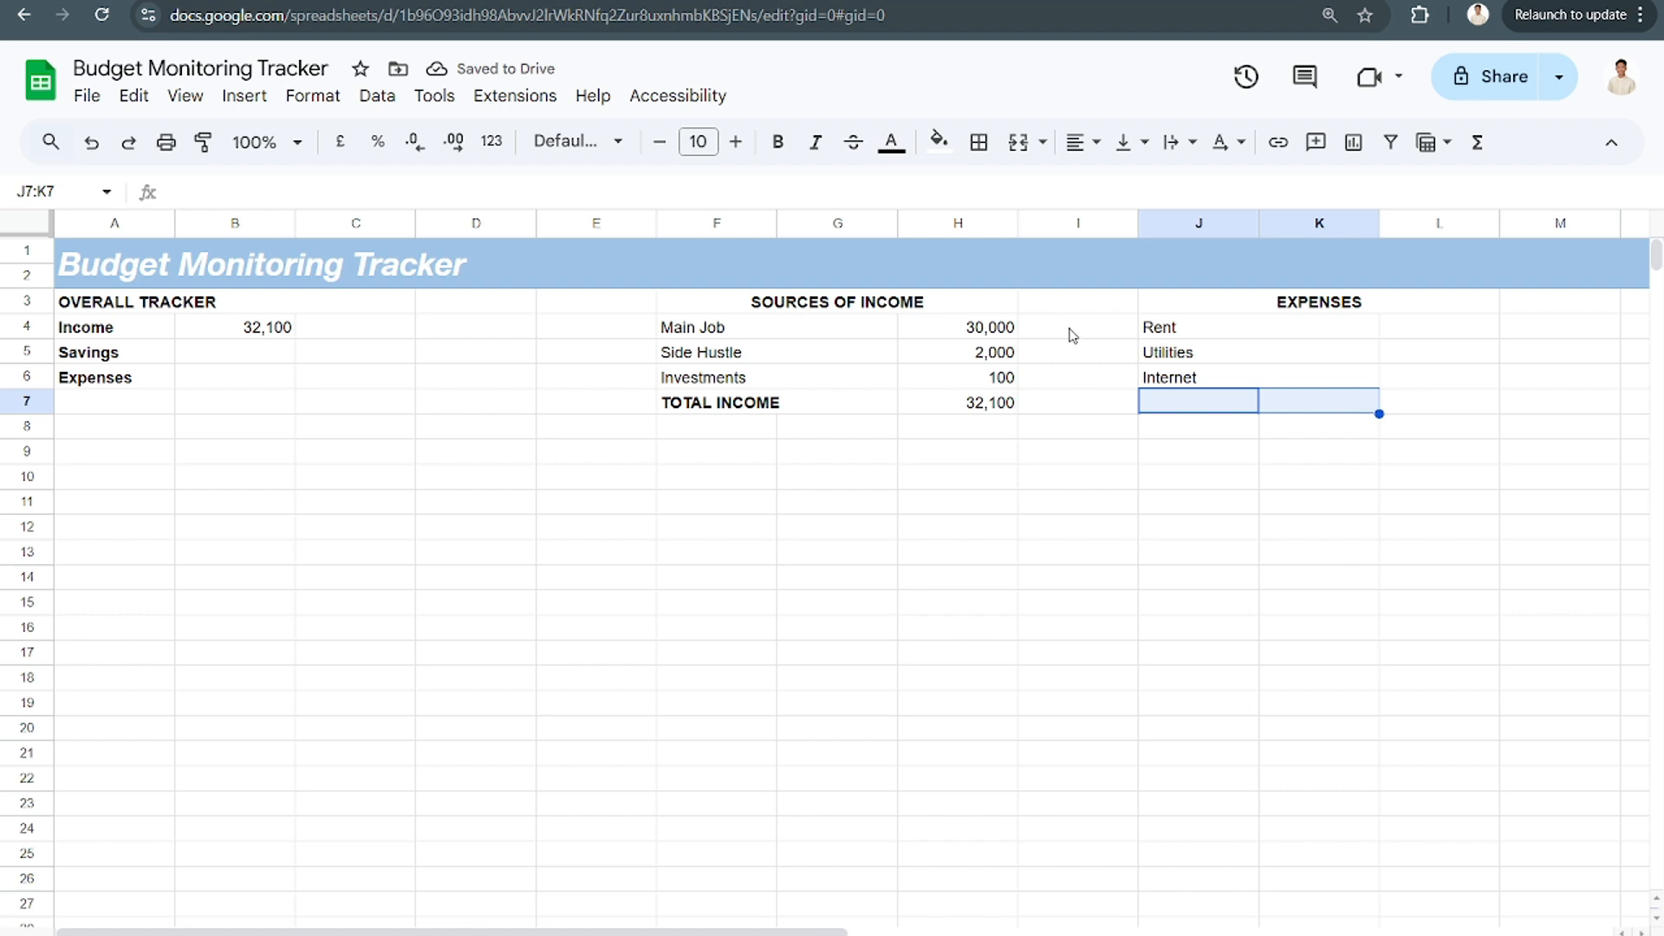
pyautogui.write('T')
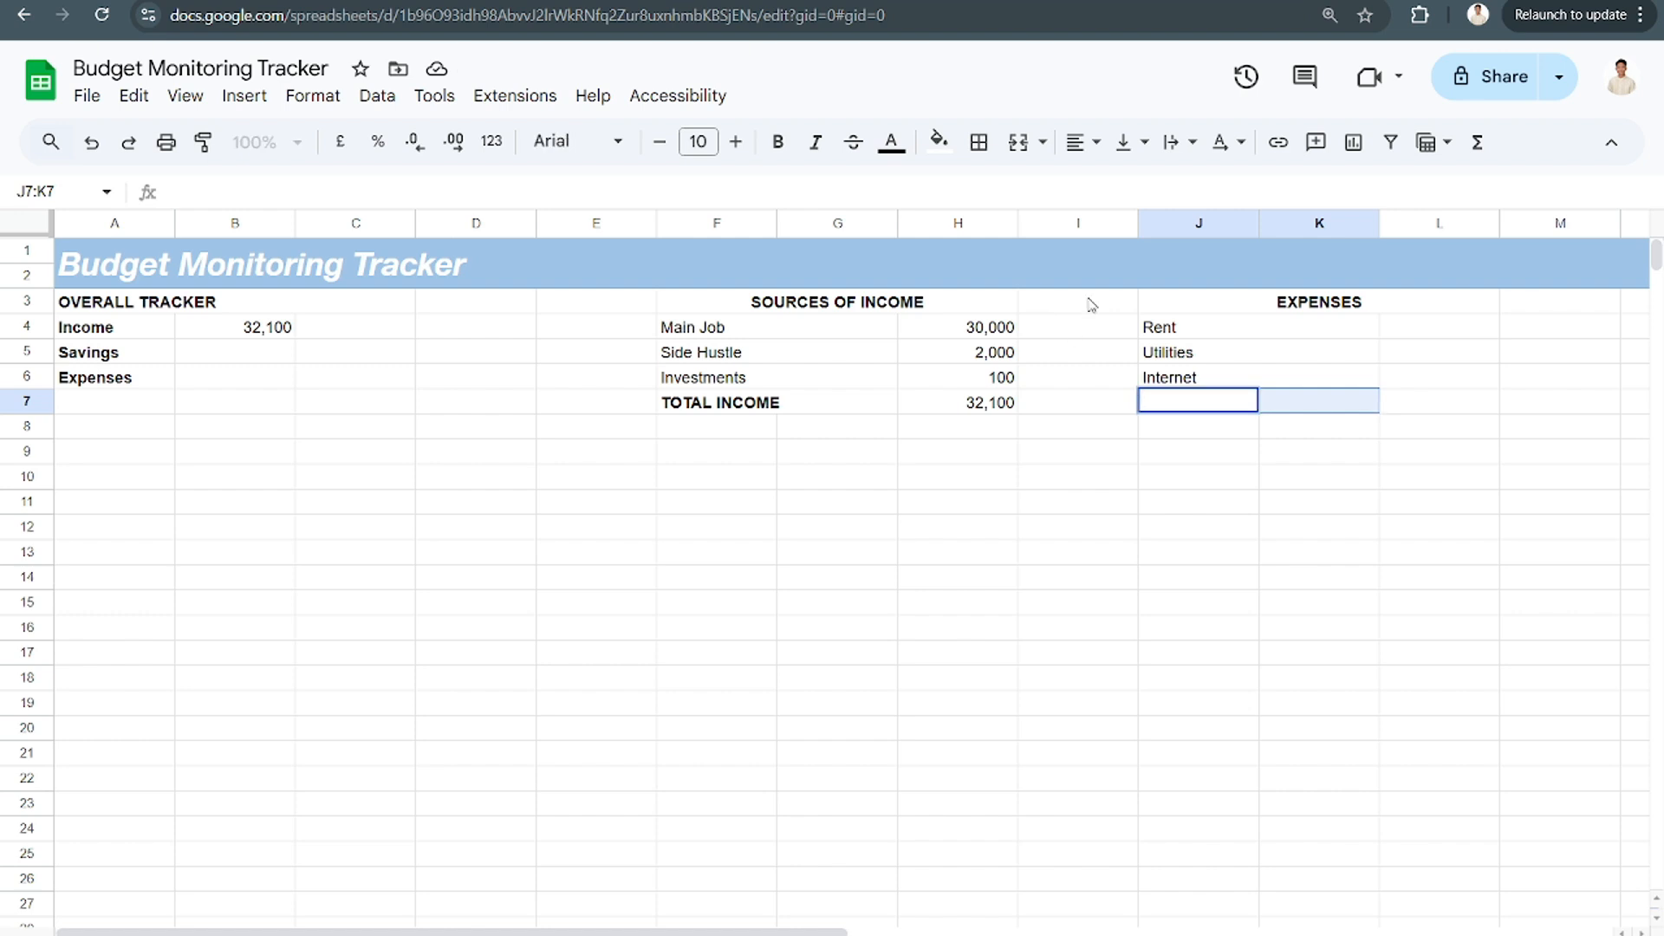
pyautogui.click(1113, 454)
pyautogui.moveTo(1203, 399); pyautogui.dragTo(1265, 407)
pyautogui.click(1026, 147)
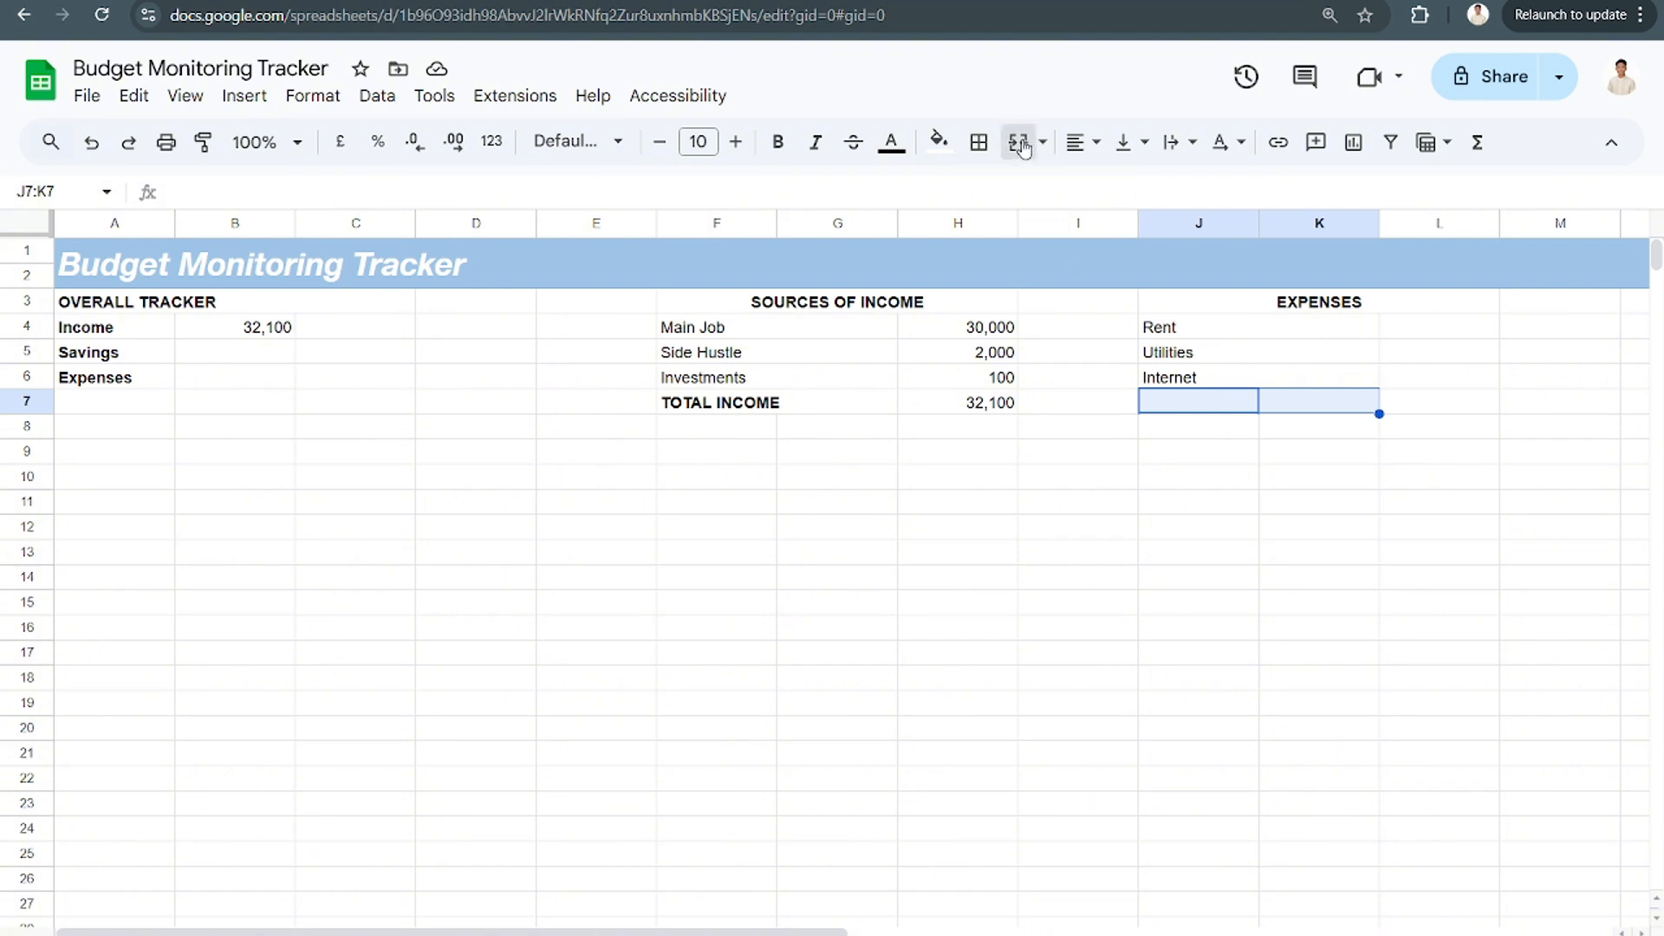
pyautogui.write('Transportation')
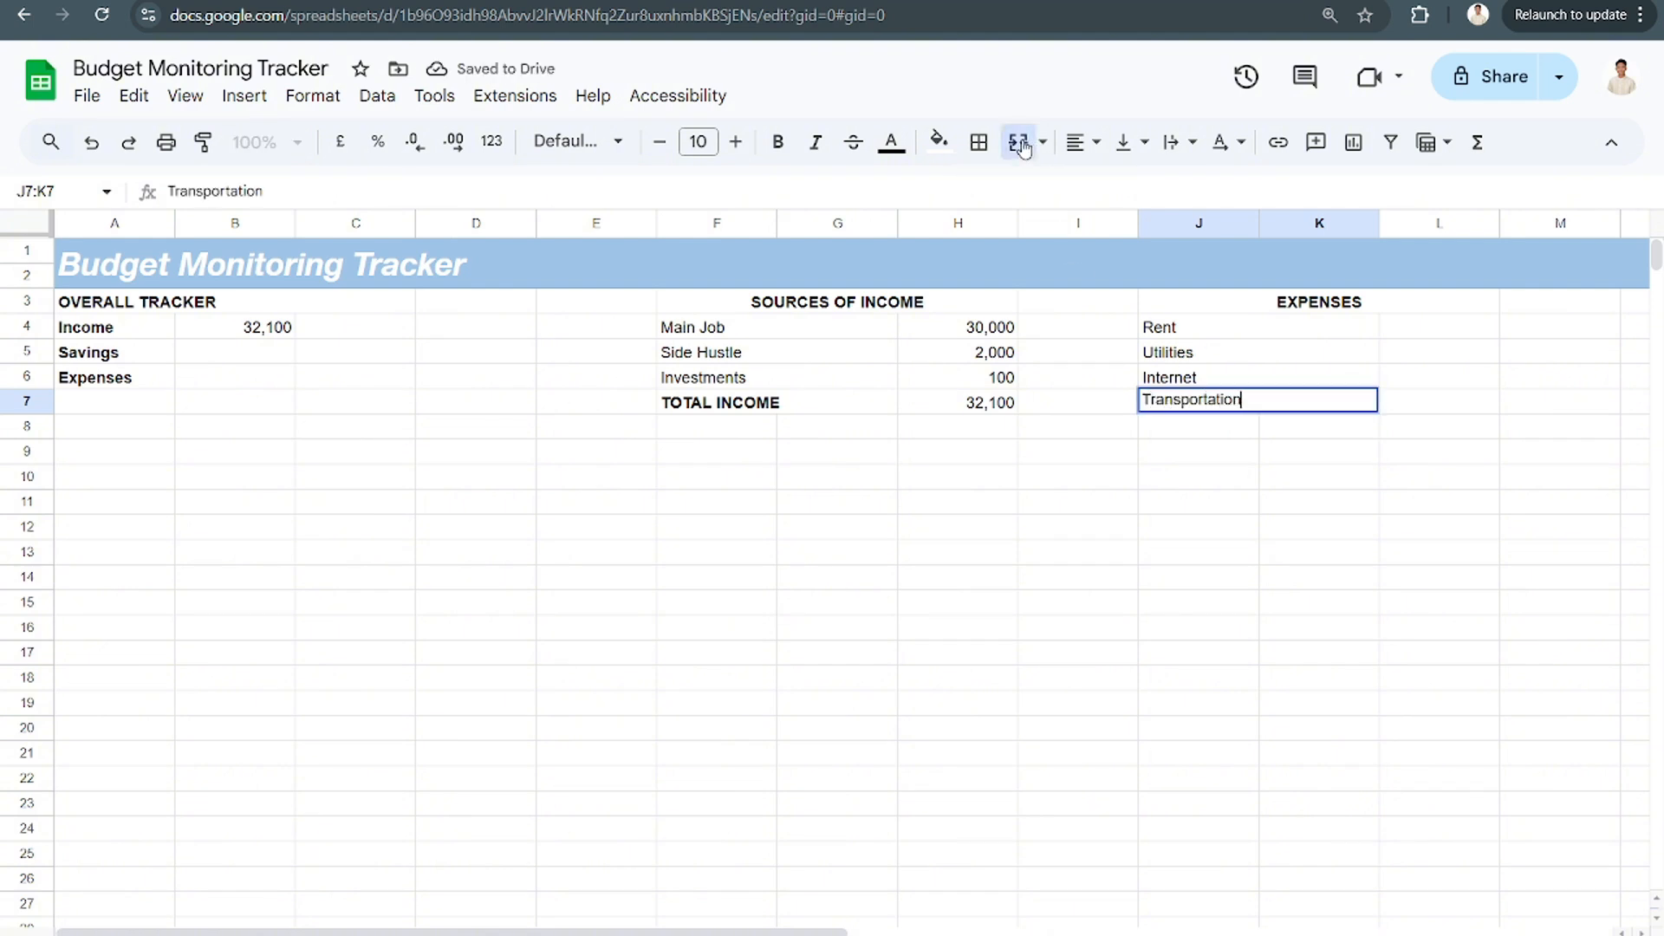
pyautogui.press('Return')
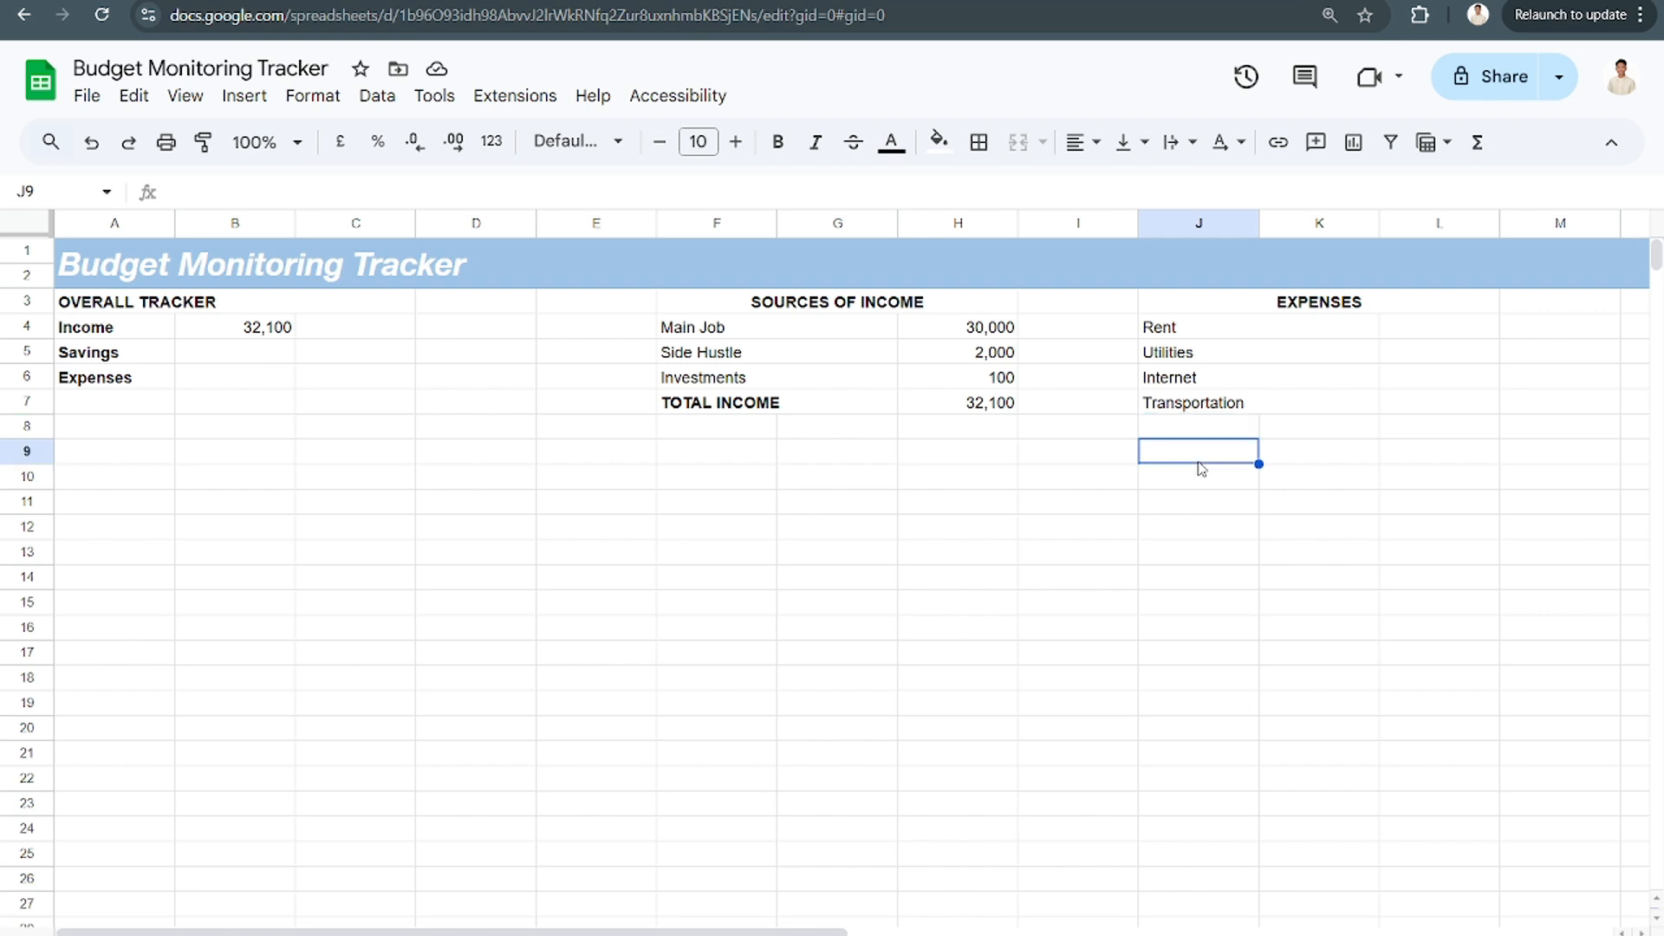
# Merge cells J8:K8 below Transportation and enter "Wants" in the merged cell
pyautogui.moveTo(1229, 436); pyautogui.dragTo(1283, 431)
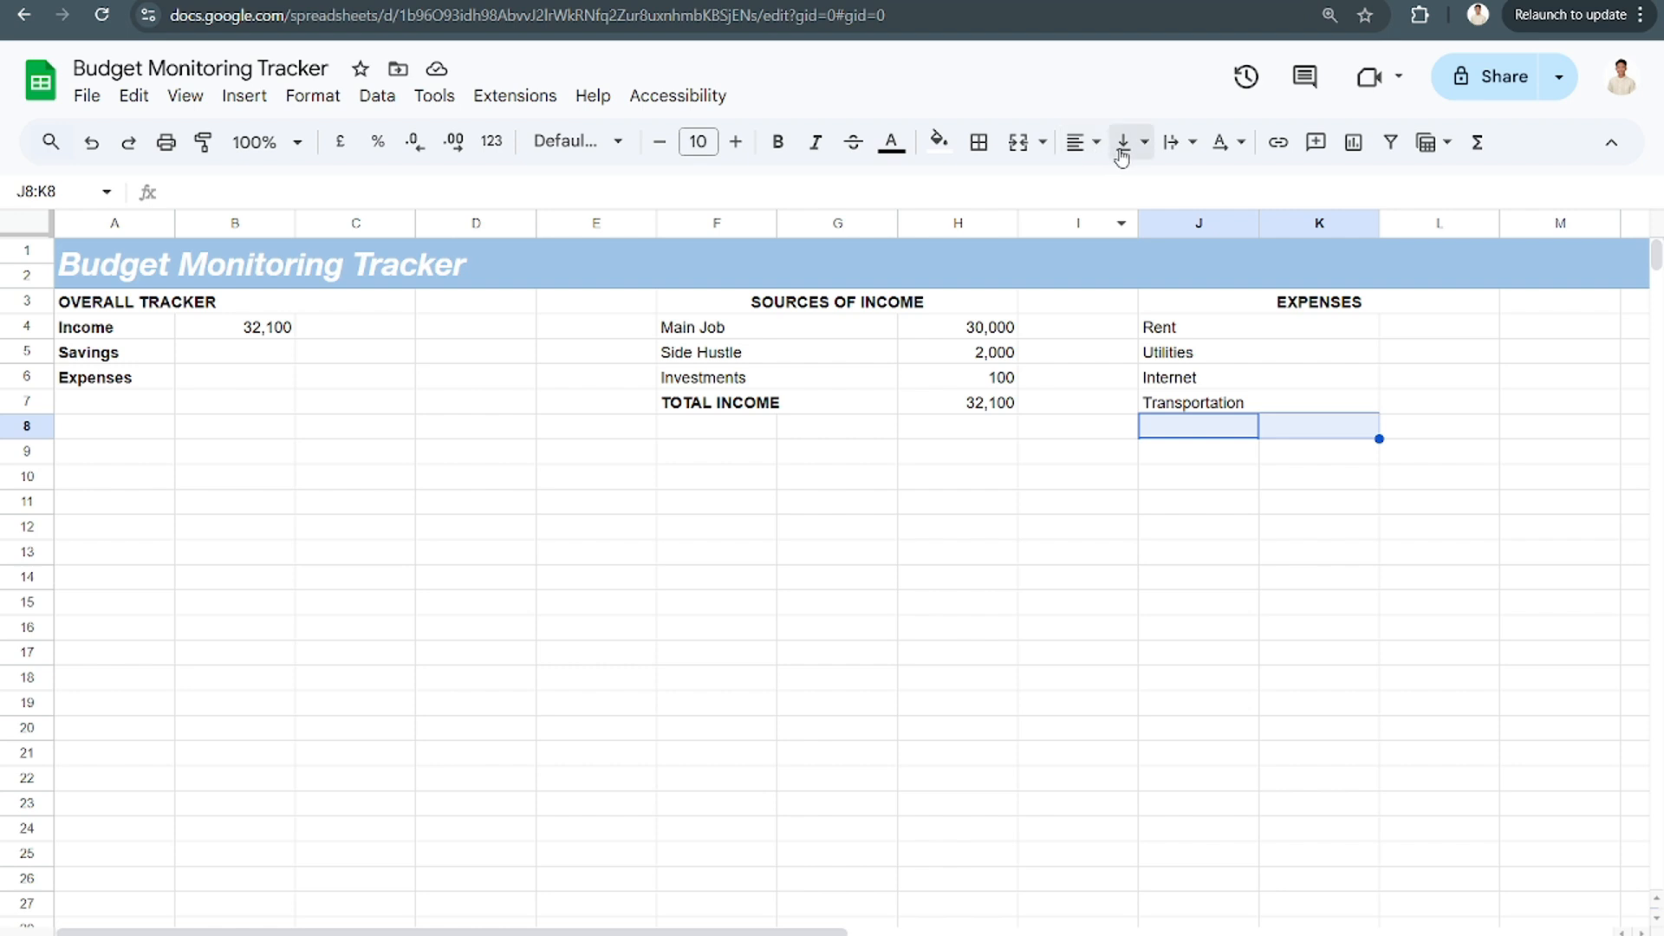
pyautogui.click(1021, 144)
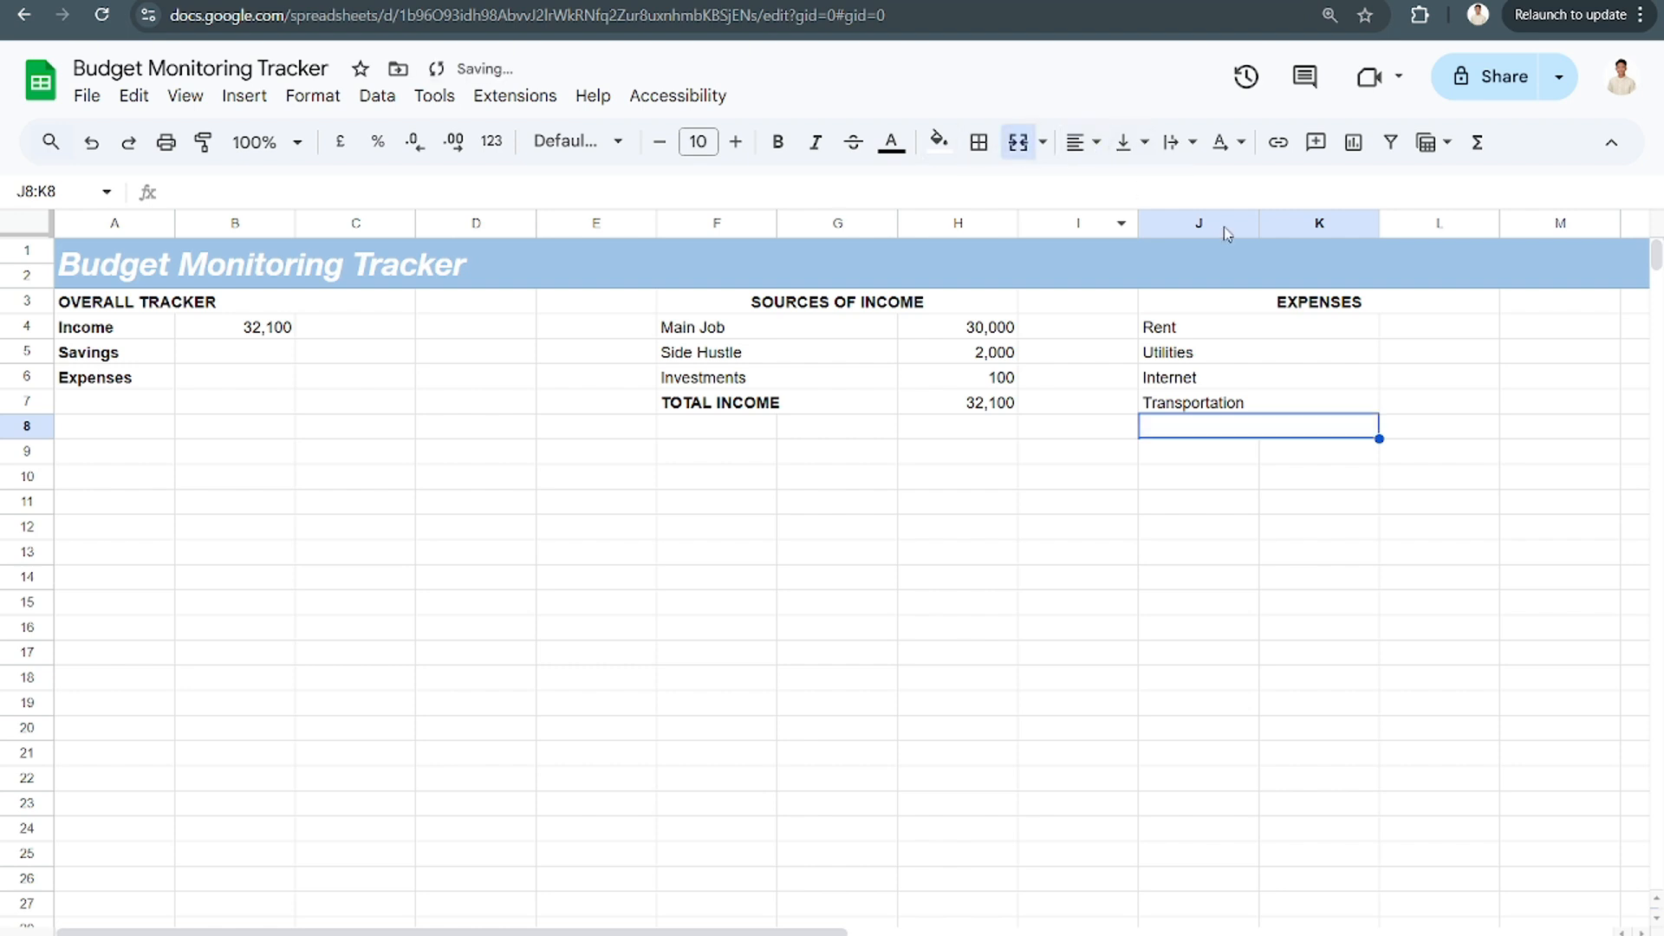
pyautogui.write('Wants')
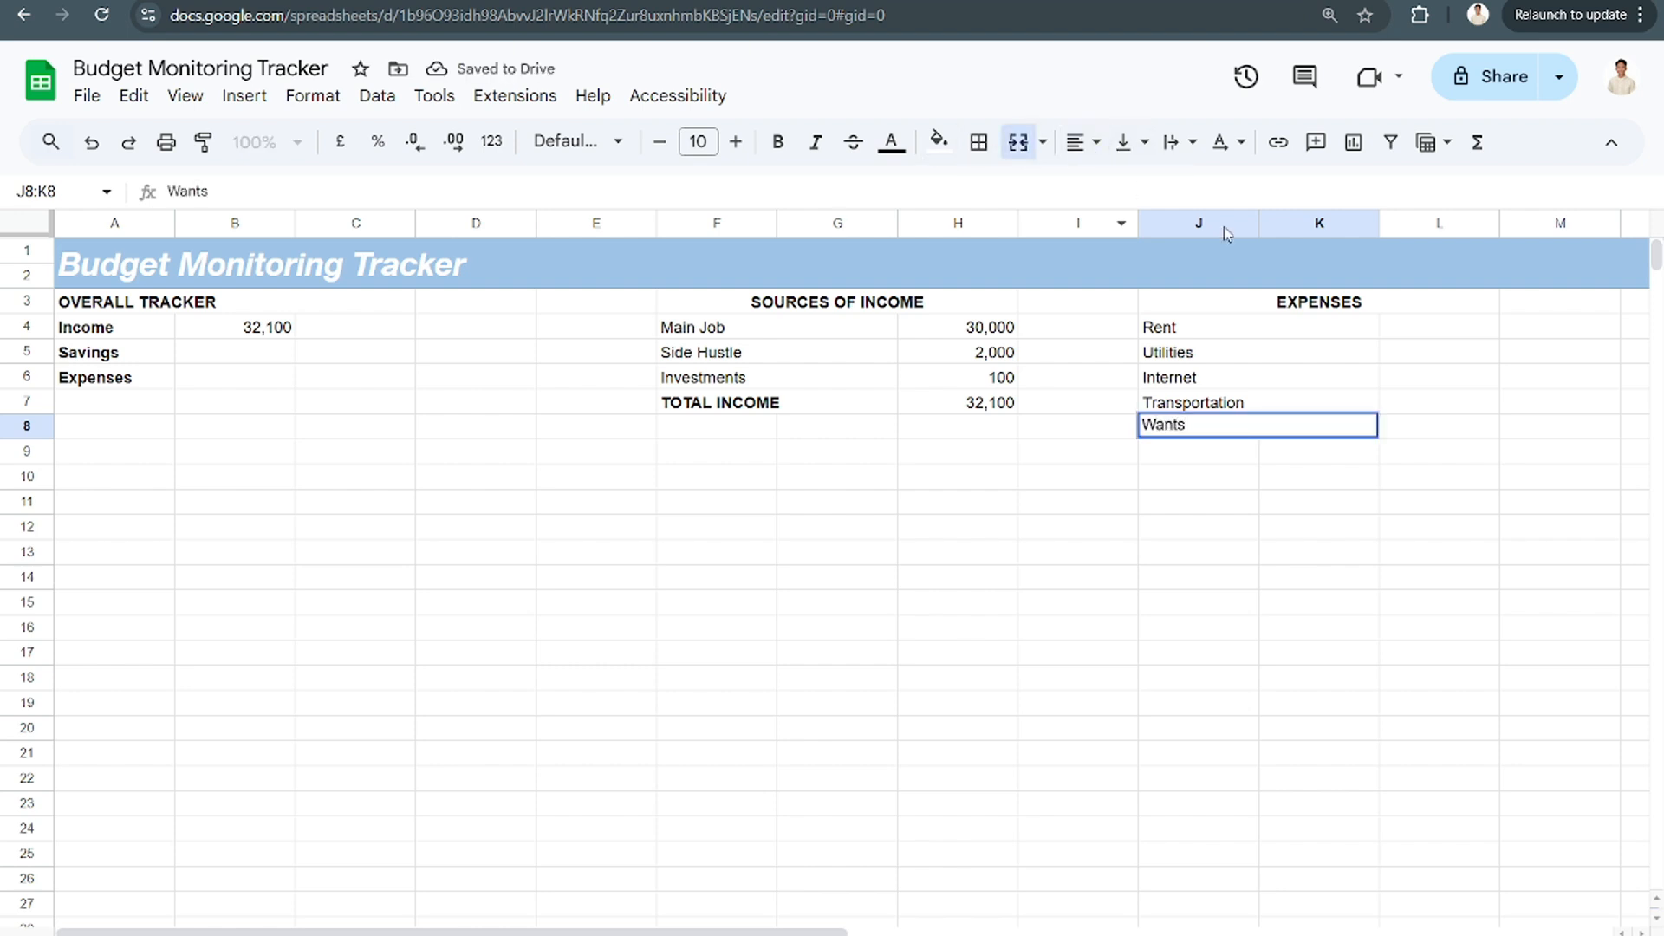
pyautogui.press('BackSpace')
pyautogui.write('s')
pyautogui.press('Return')
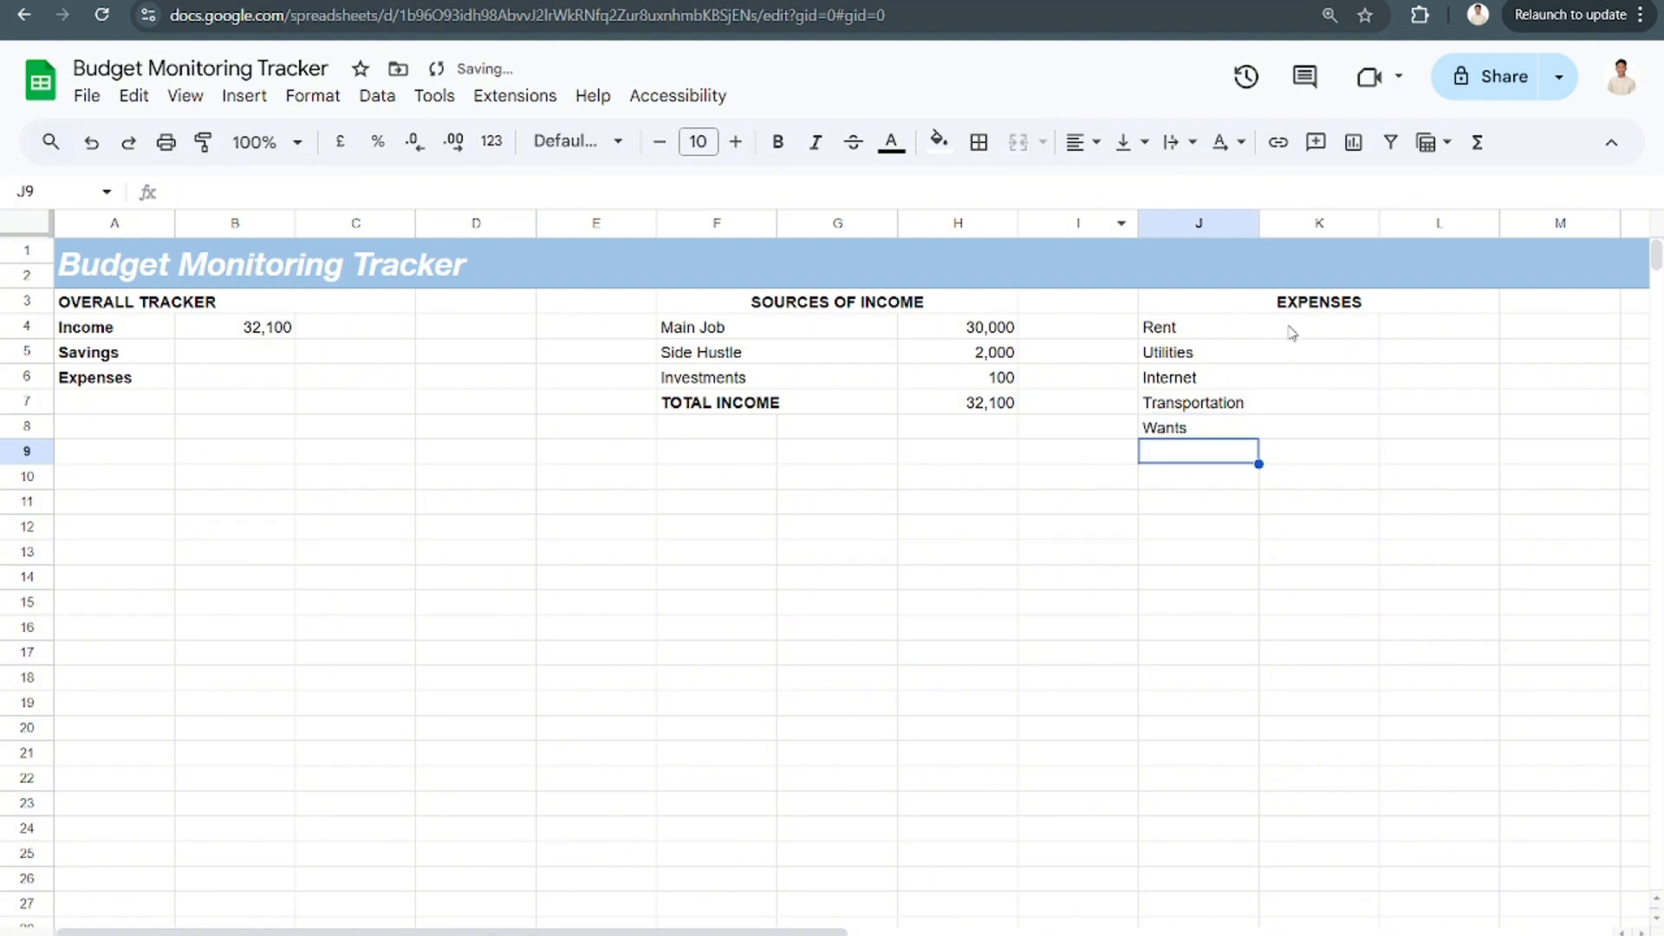
# Copy the TOTAL INCOME label from F7:G7 into J9:K9 below Wants
pyautogui.moveTo(1214, 455); pyautogui.dragTo(1273, 455)
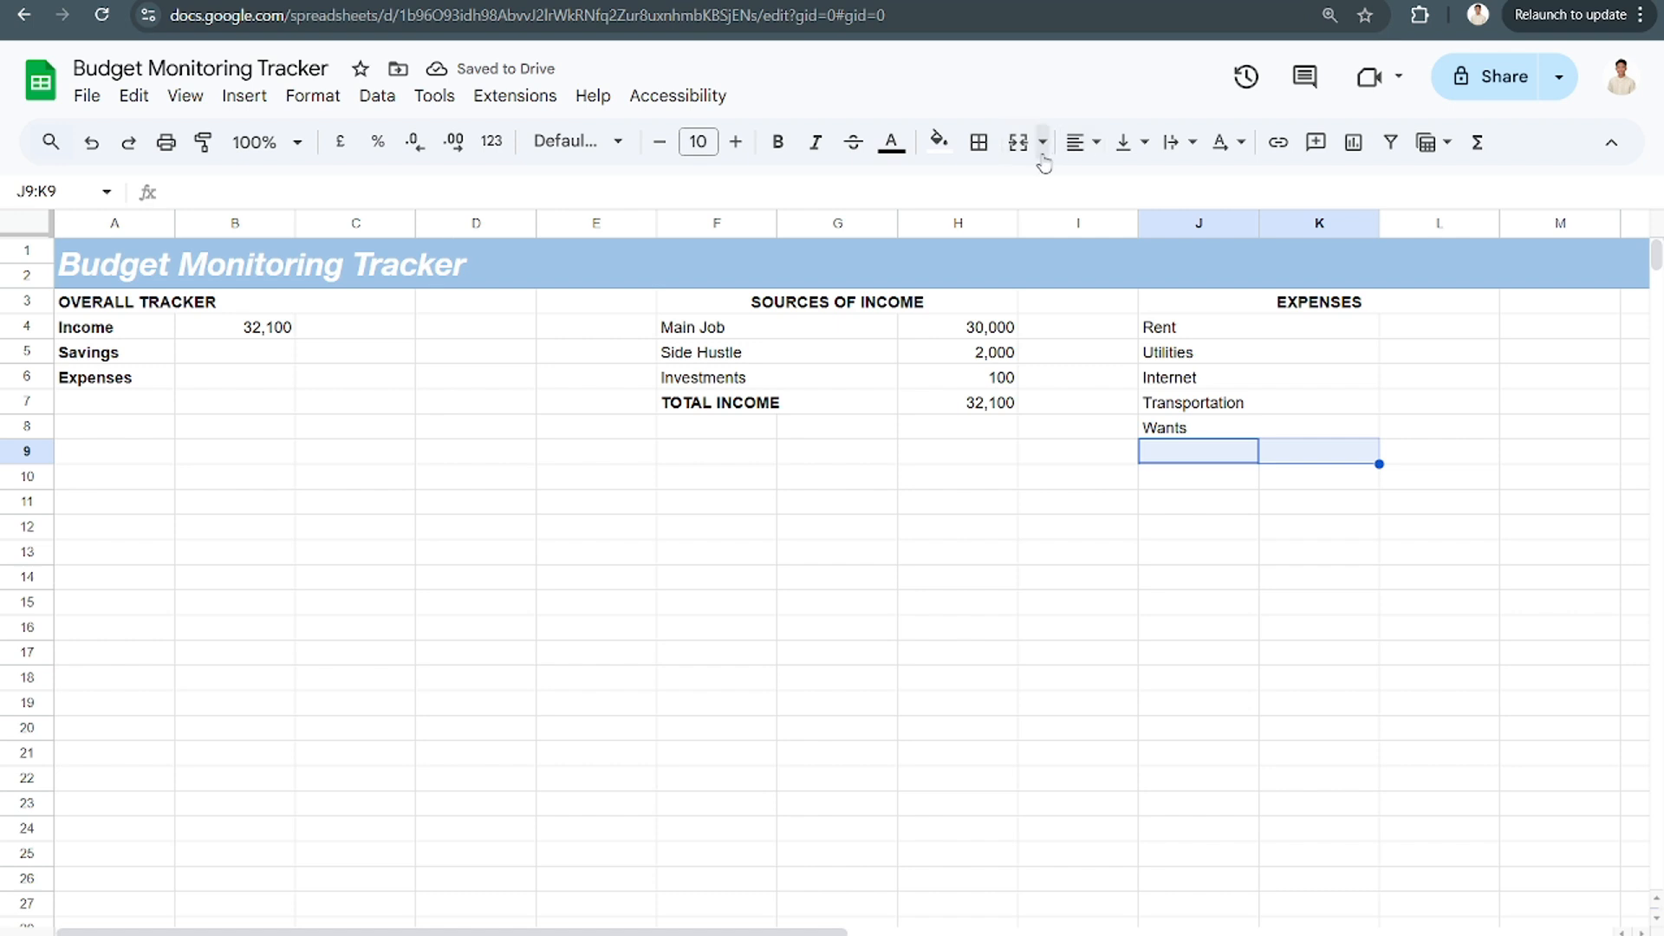
pyautogui.click(732, 409)
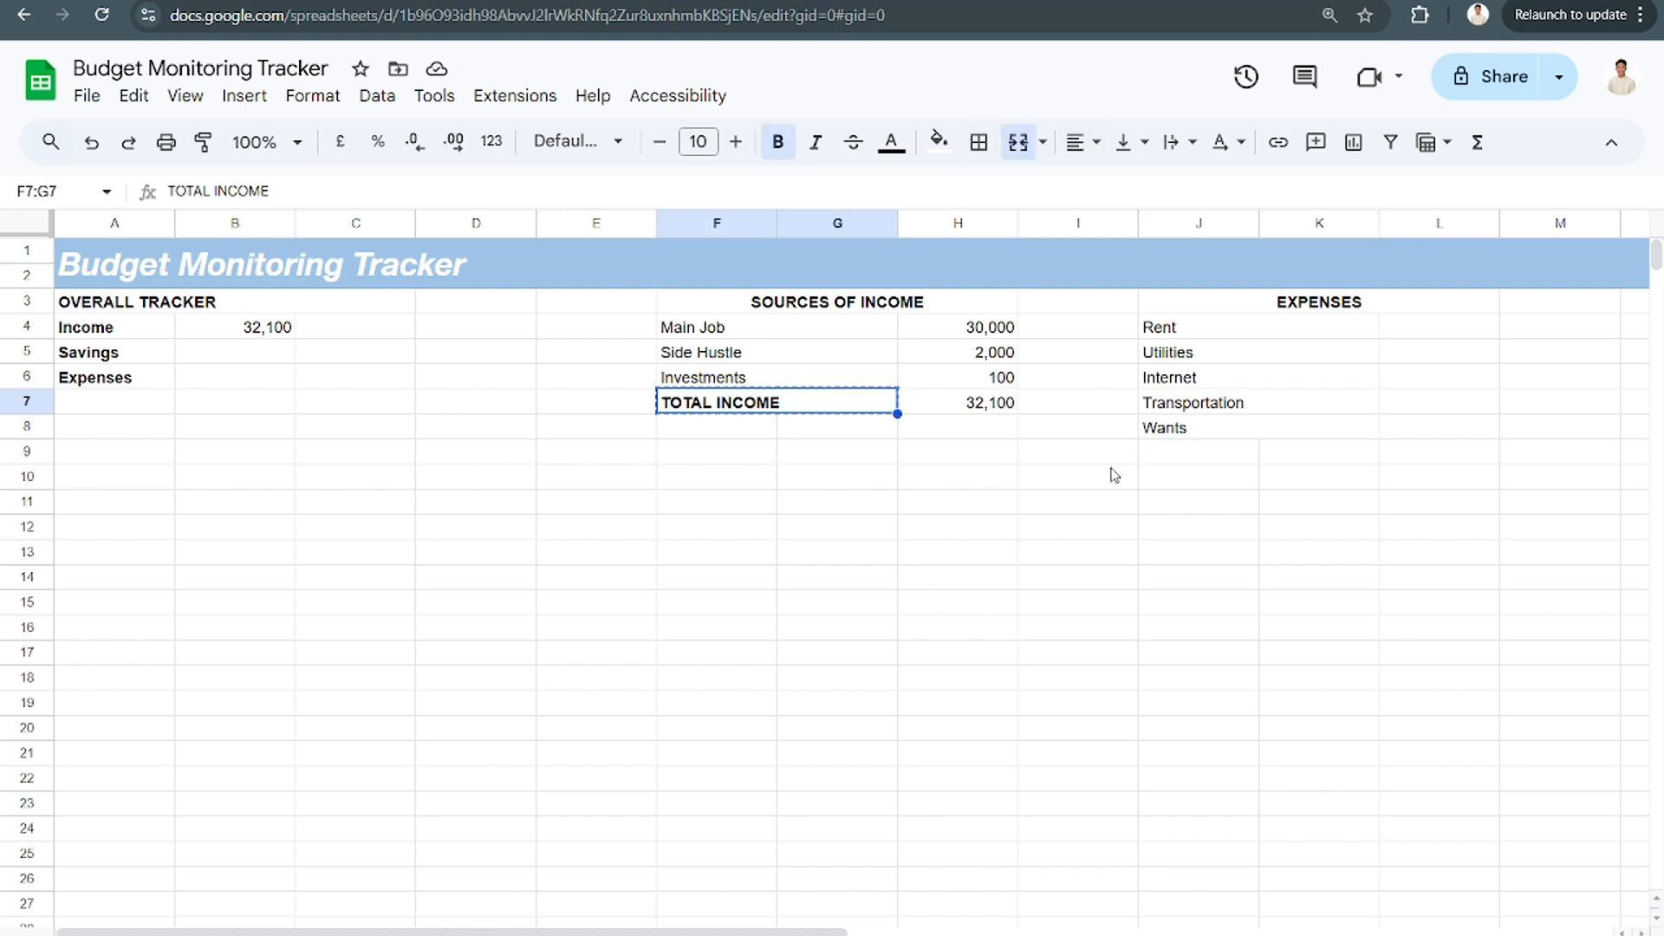
pyautogui.hotkey('ctrl', 'c')
pyautogui.click(1192, 451)
pyautogui.hotkey('ctrl', 'v')
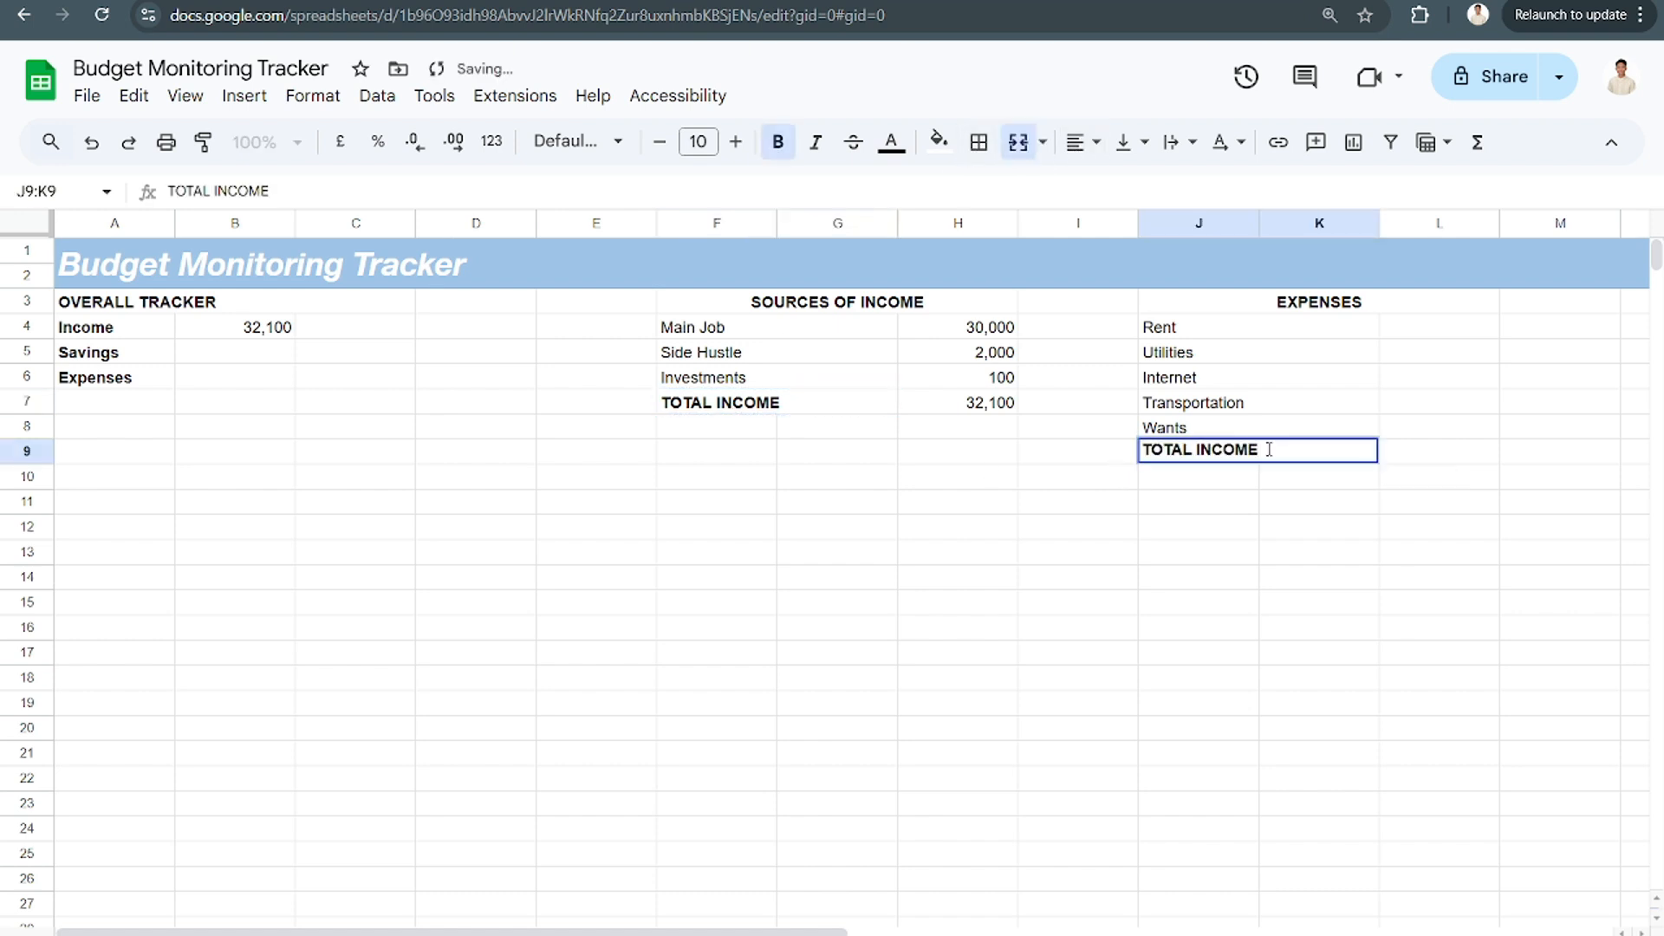
# Change the copied label in J9:K9 to "TOTAL EXPENSES"
pyautogui.press('BackSpace')
pyautogui.press('BackSpace')
pyautogui.press('BackSpace')
pyautogui.press('BackSpace')
pyautogui.press('BackSpace')
pyautogui.press('capslock')
pyautogui.write('EXP')
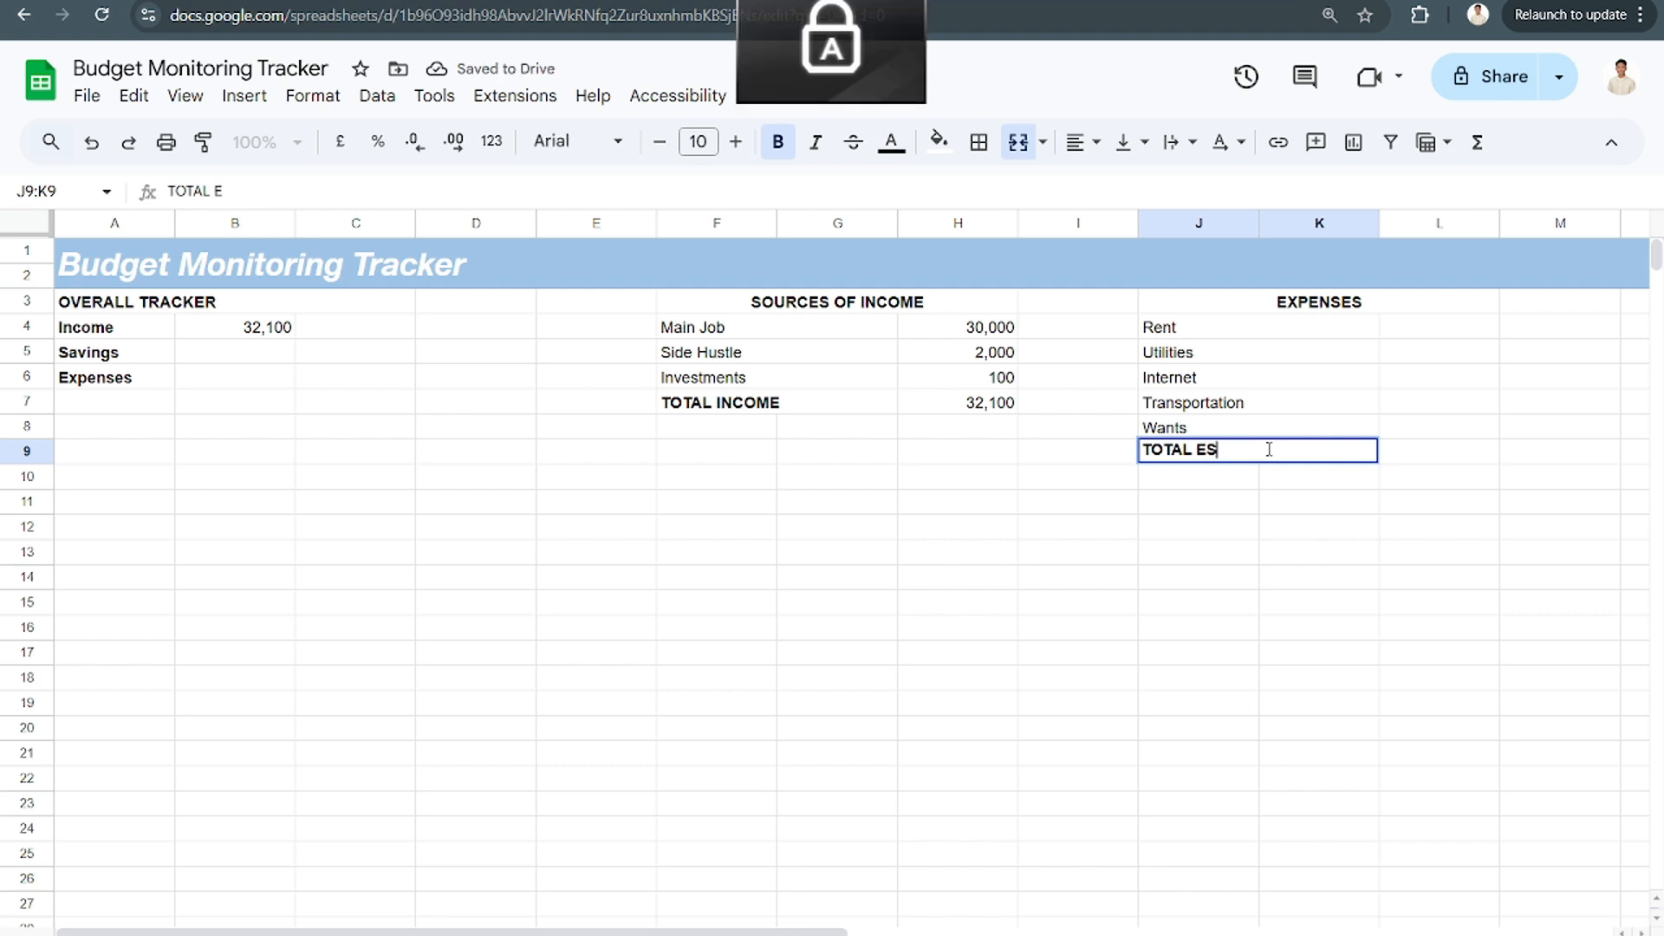
pyautogui.write('ENSES')
pyautogui.press('Return')
pyautogui.press('capslock')
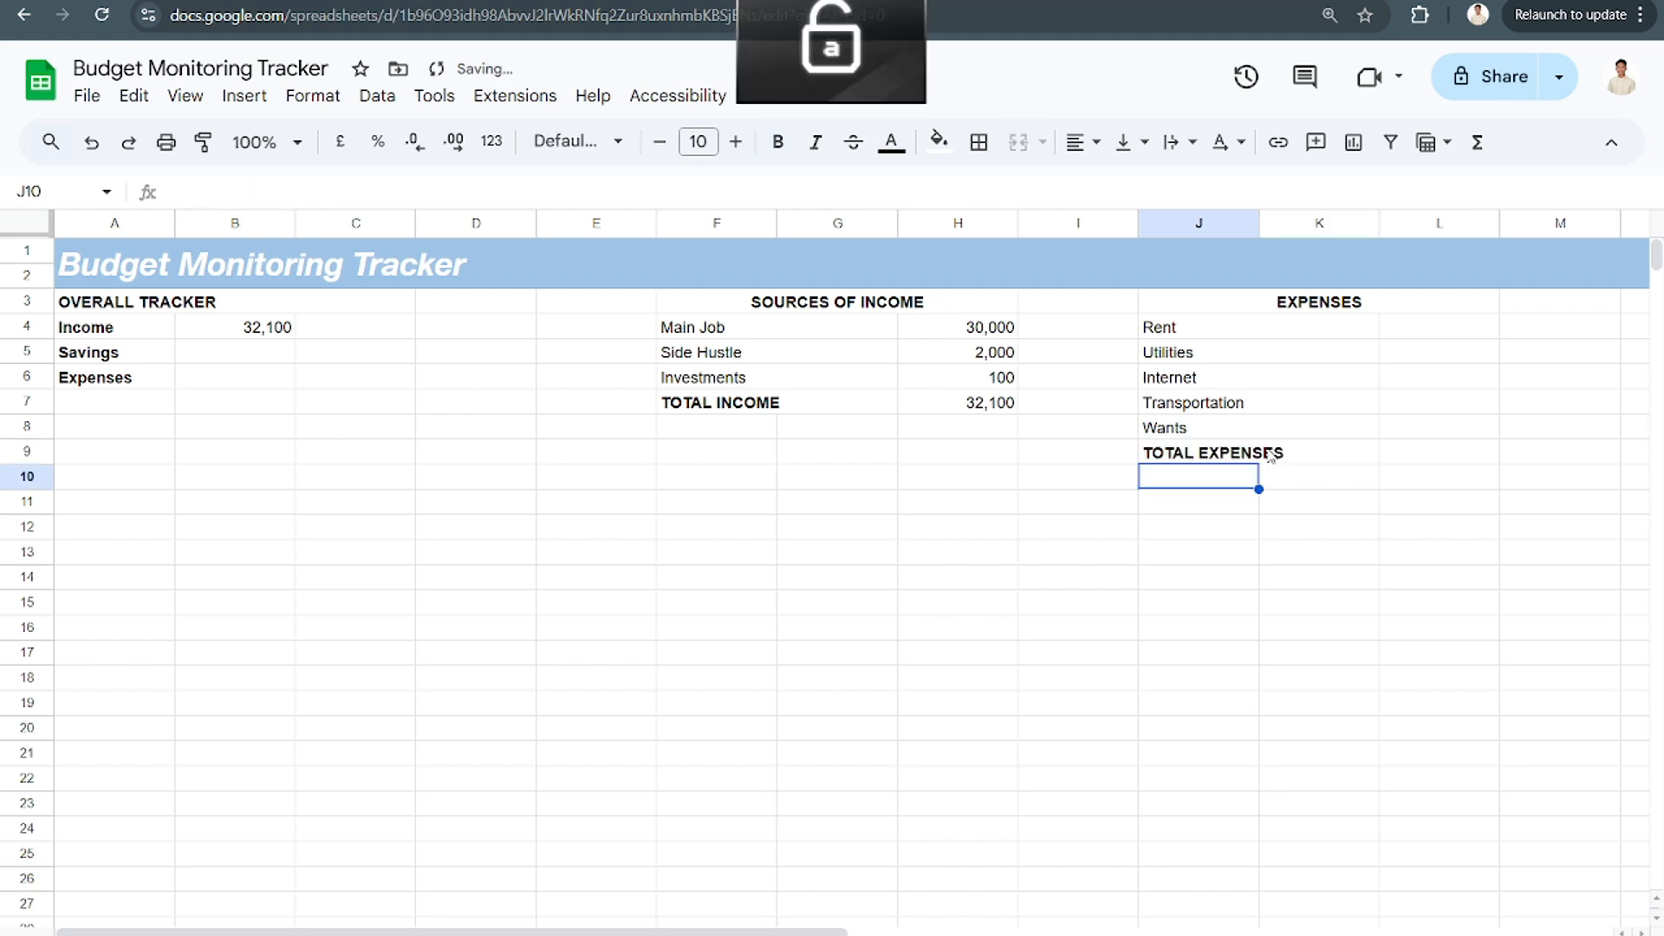
# Enter 20,000 for Rent in cell L4 and 1,000 for Utilities in cell L5
pyautogui.click(1441, 338)
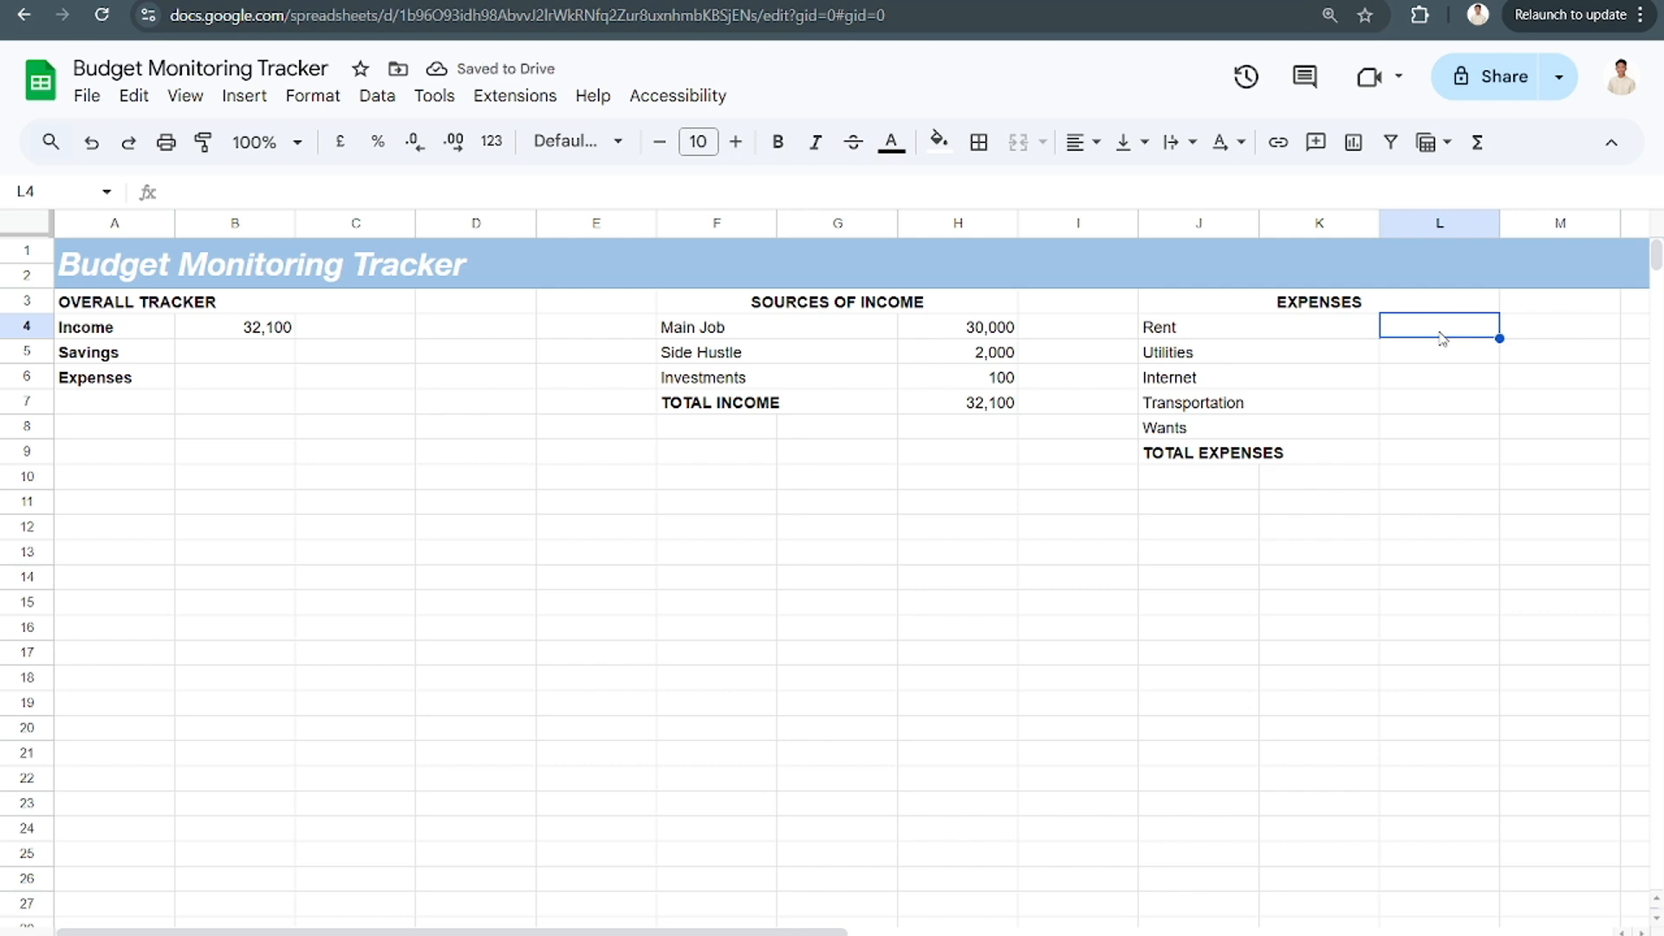
pyautogui.write('200')
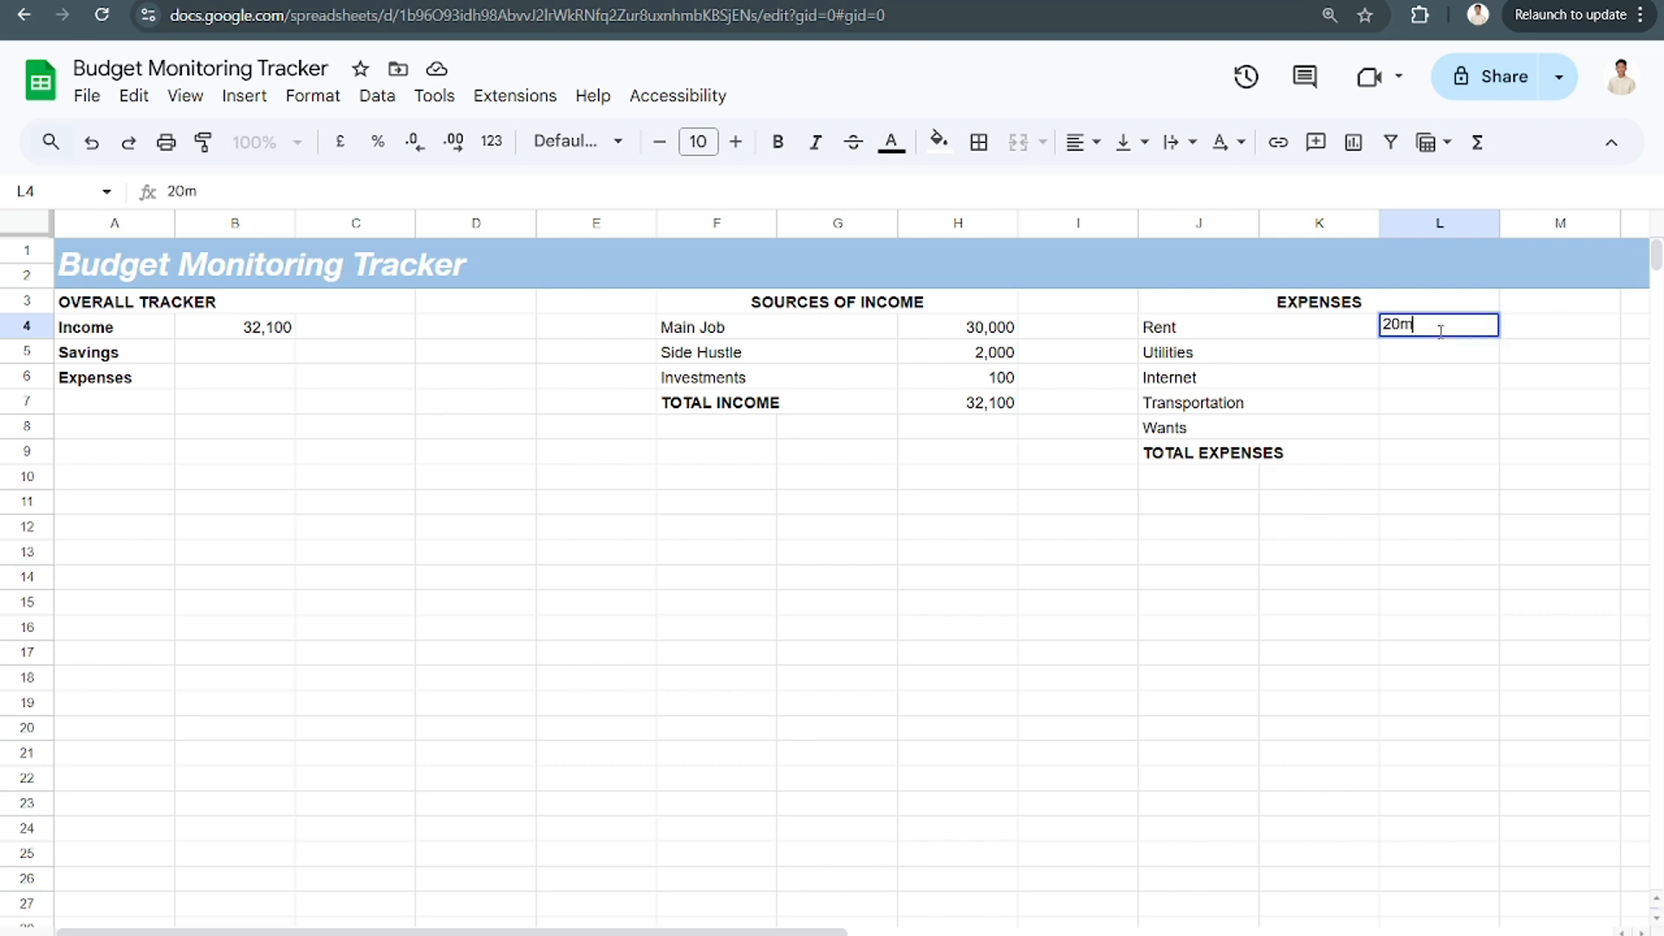
pyautogui.press('BackSpace')
pyautogui.write(',000')
pyautogui.press('Return')
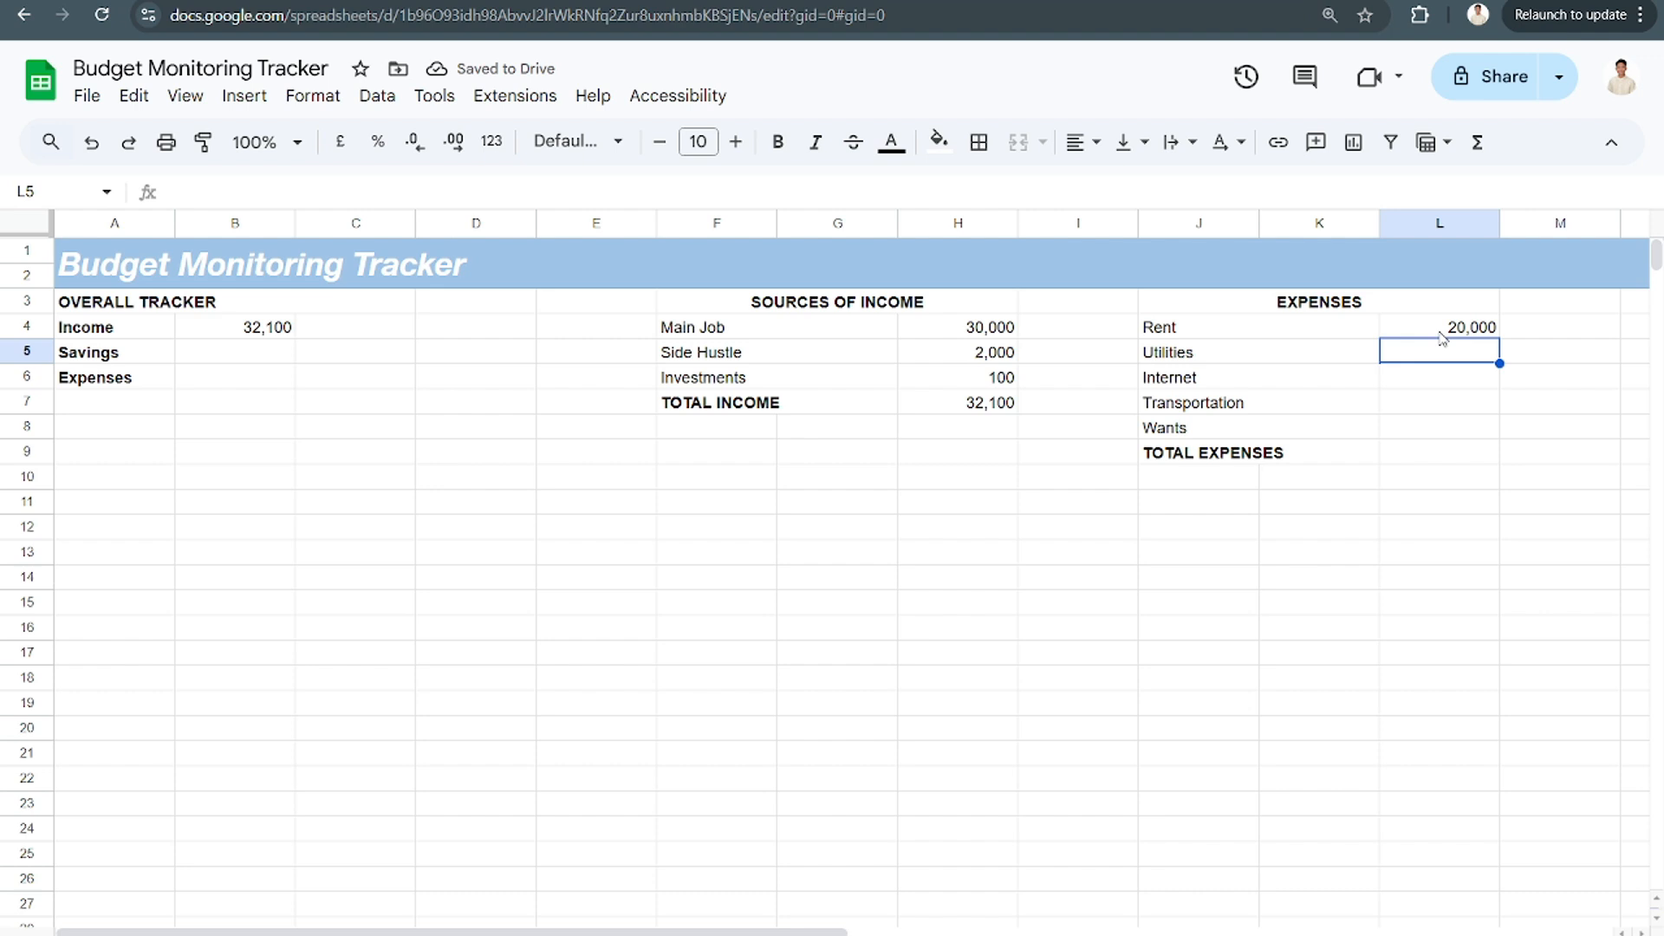
pyautogui.write('15')
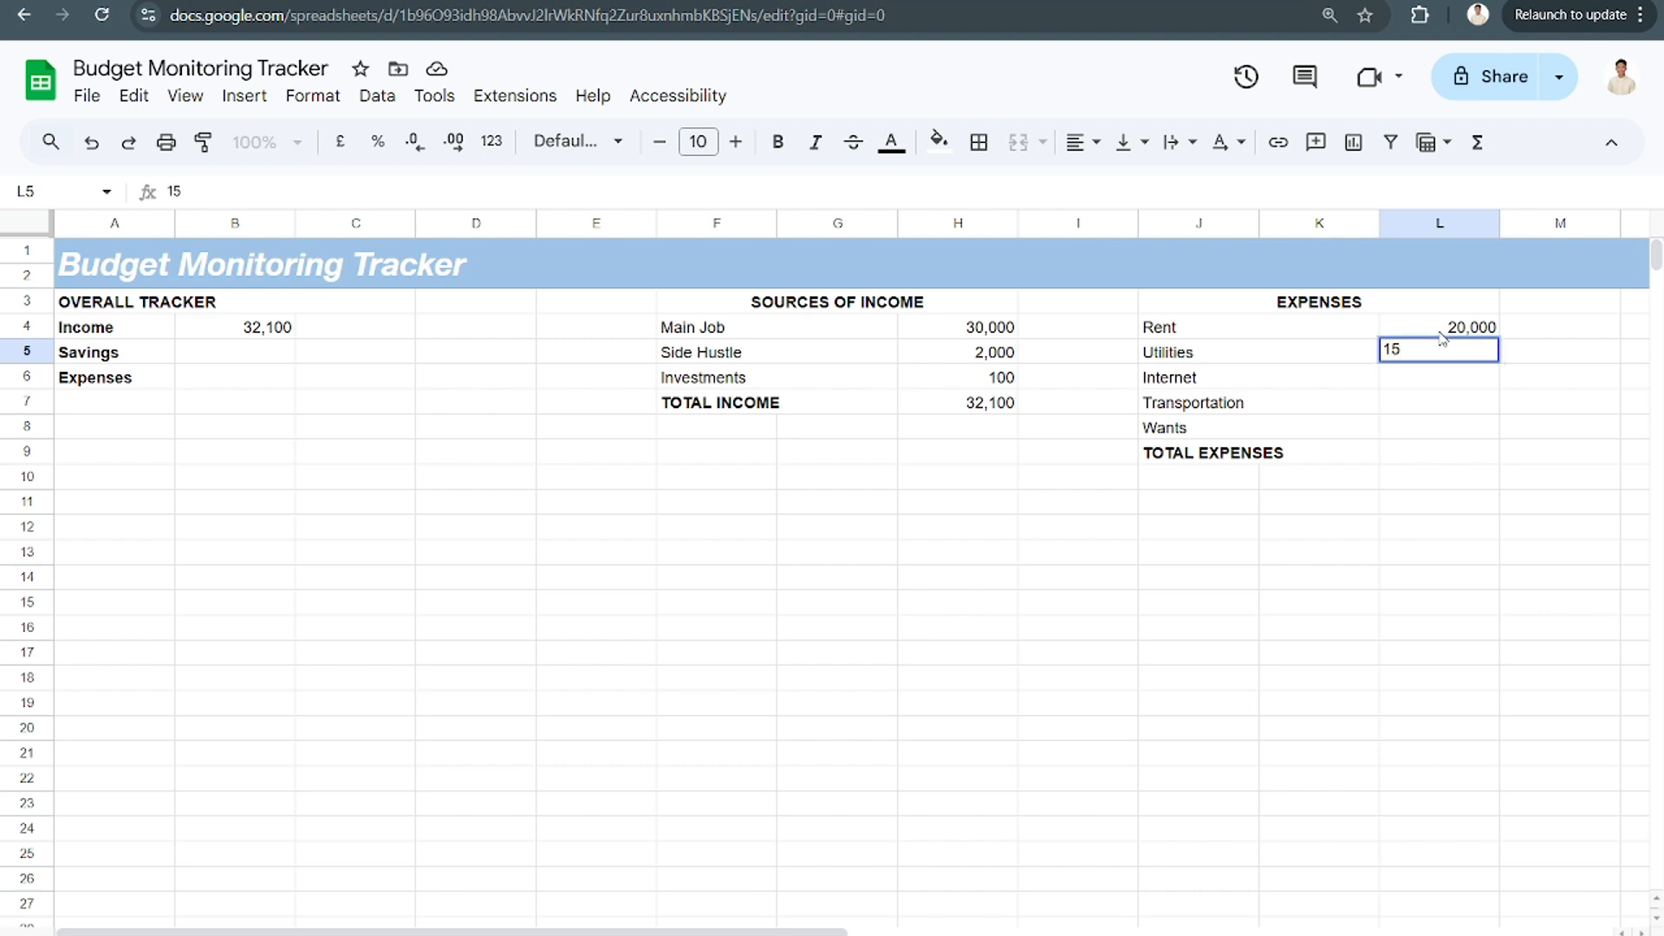
pyautogui.press('BackSpace')
pyautogui.write('1,000')
pyautogui.press('Return')
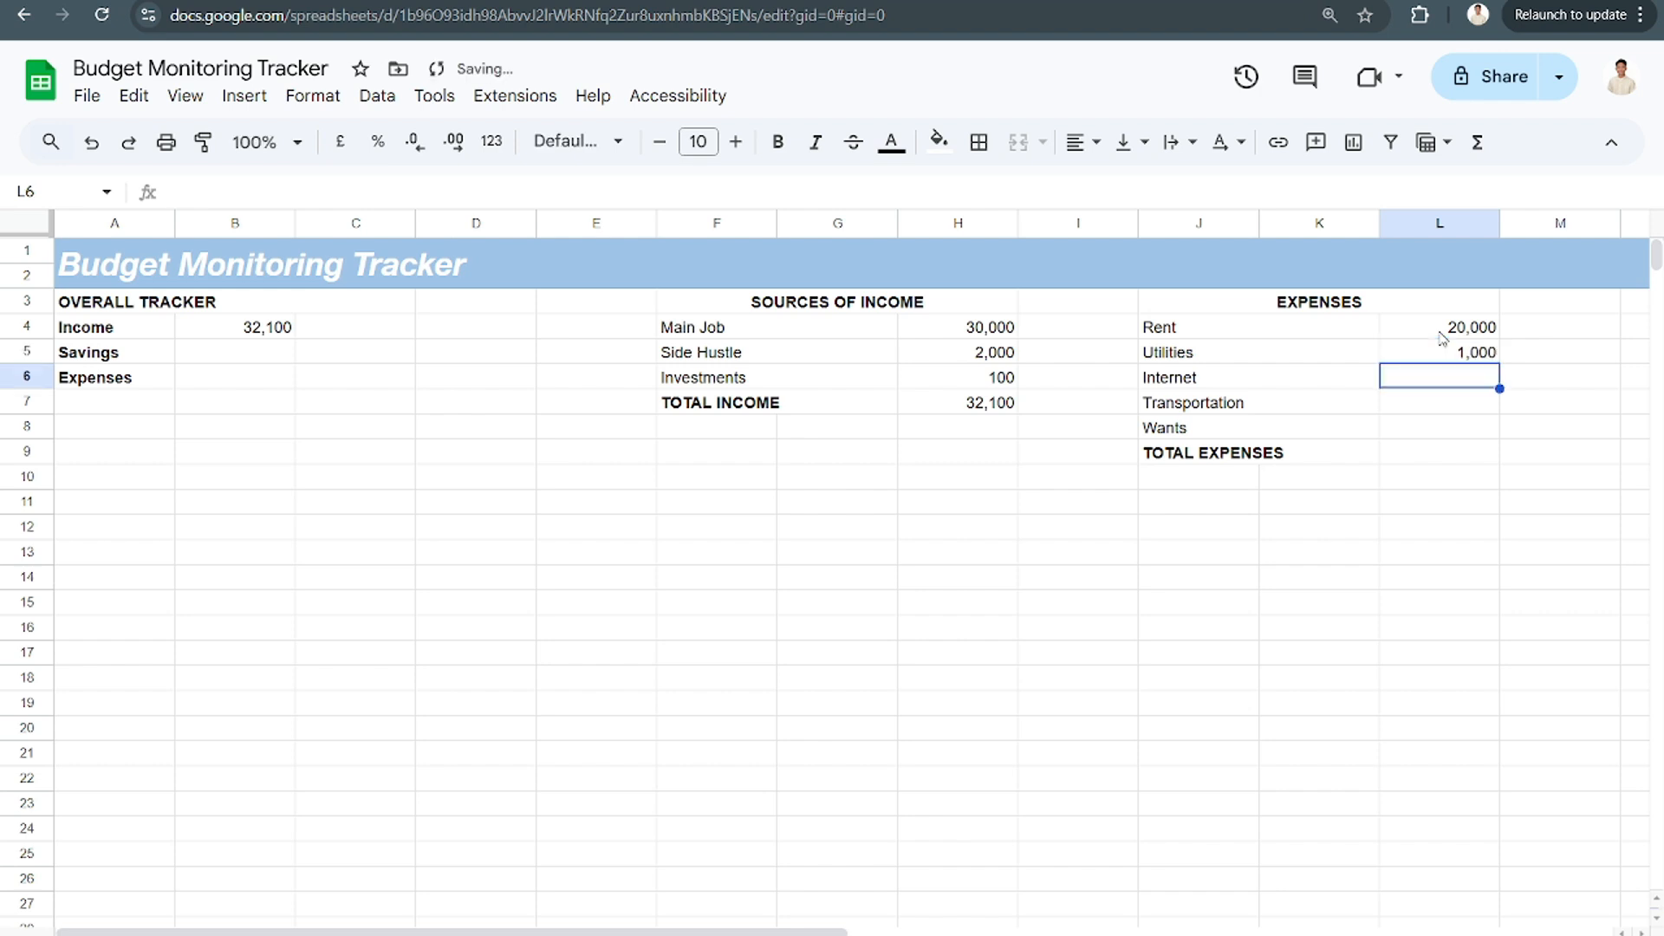
# Enter 250 for Internet, 200 for Transportation and 200 for Wants in cells L6 to L8
pyautogui.write('1250')
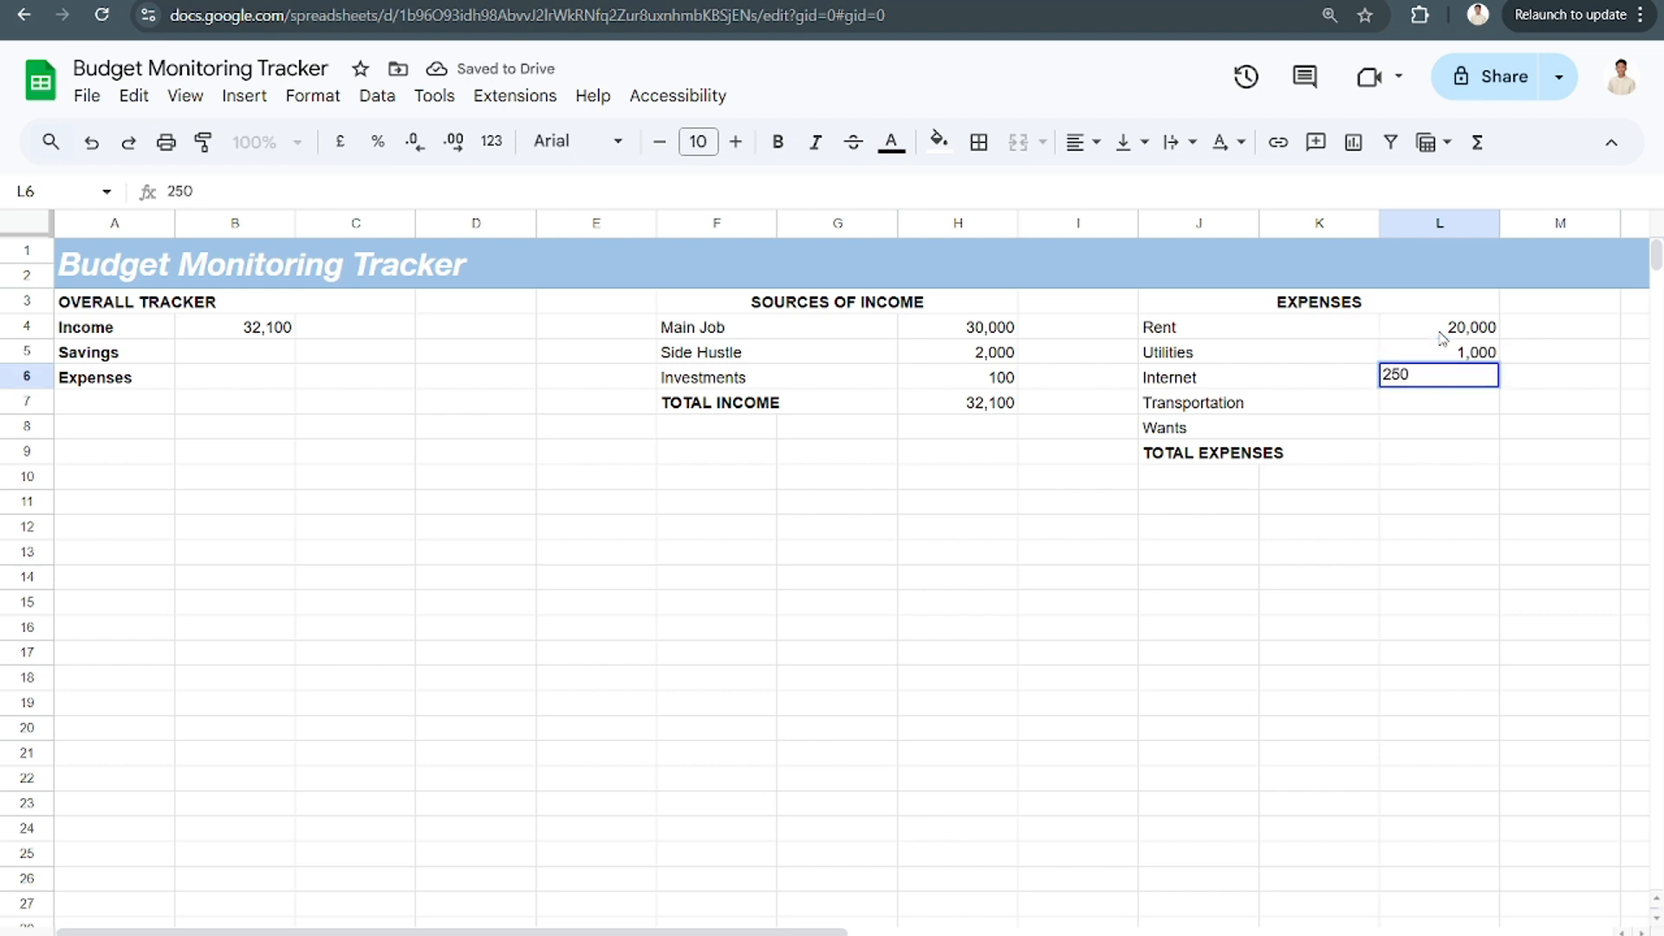
pyautogui.press('Return')
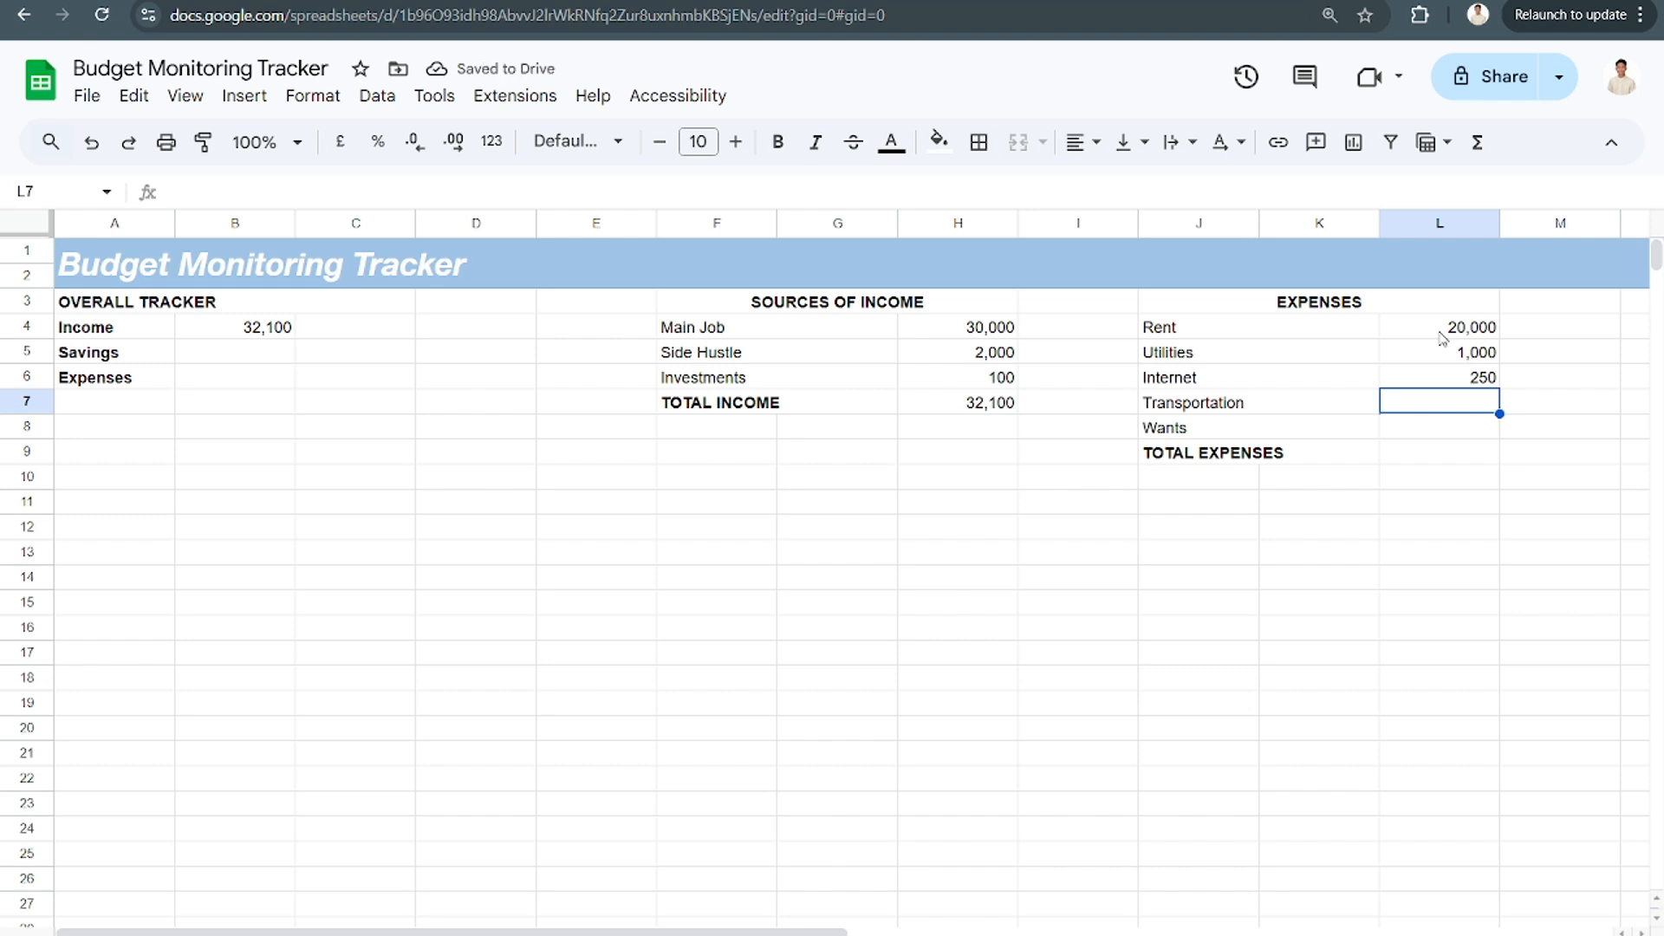
pyautogui.write('200')
pyautogui.press('Return')
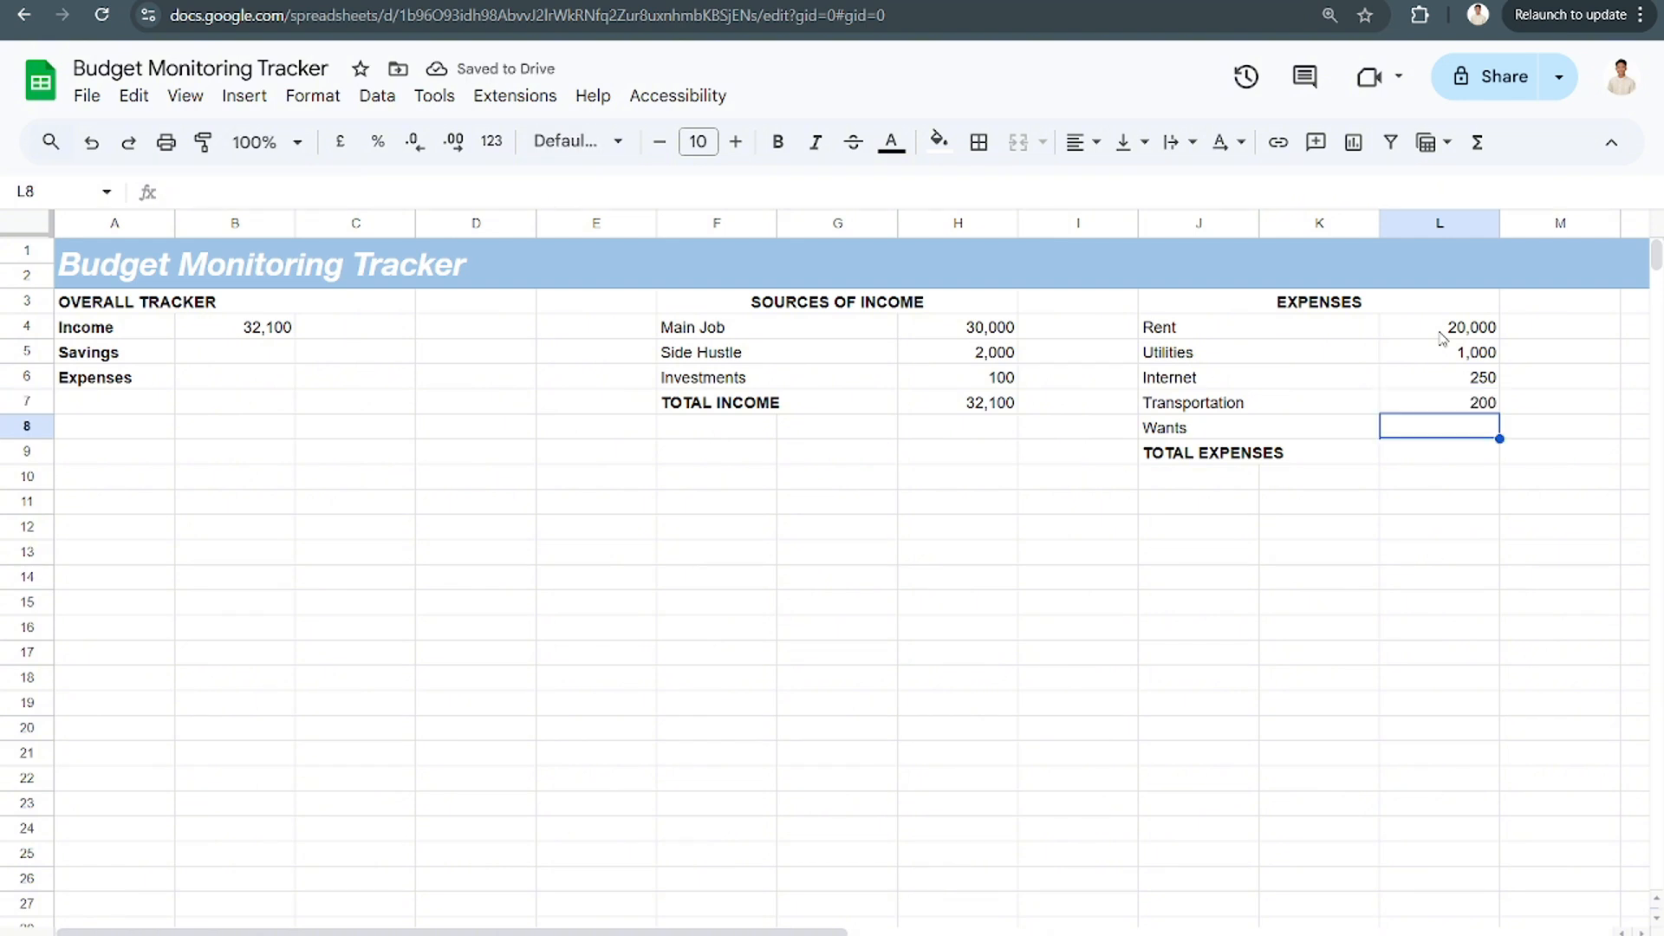
pyautogui.write('200')
pyautogui.press('Return')
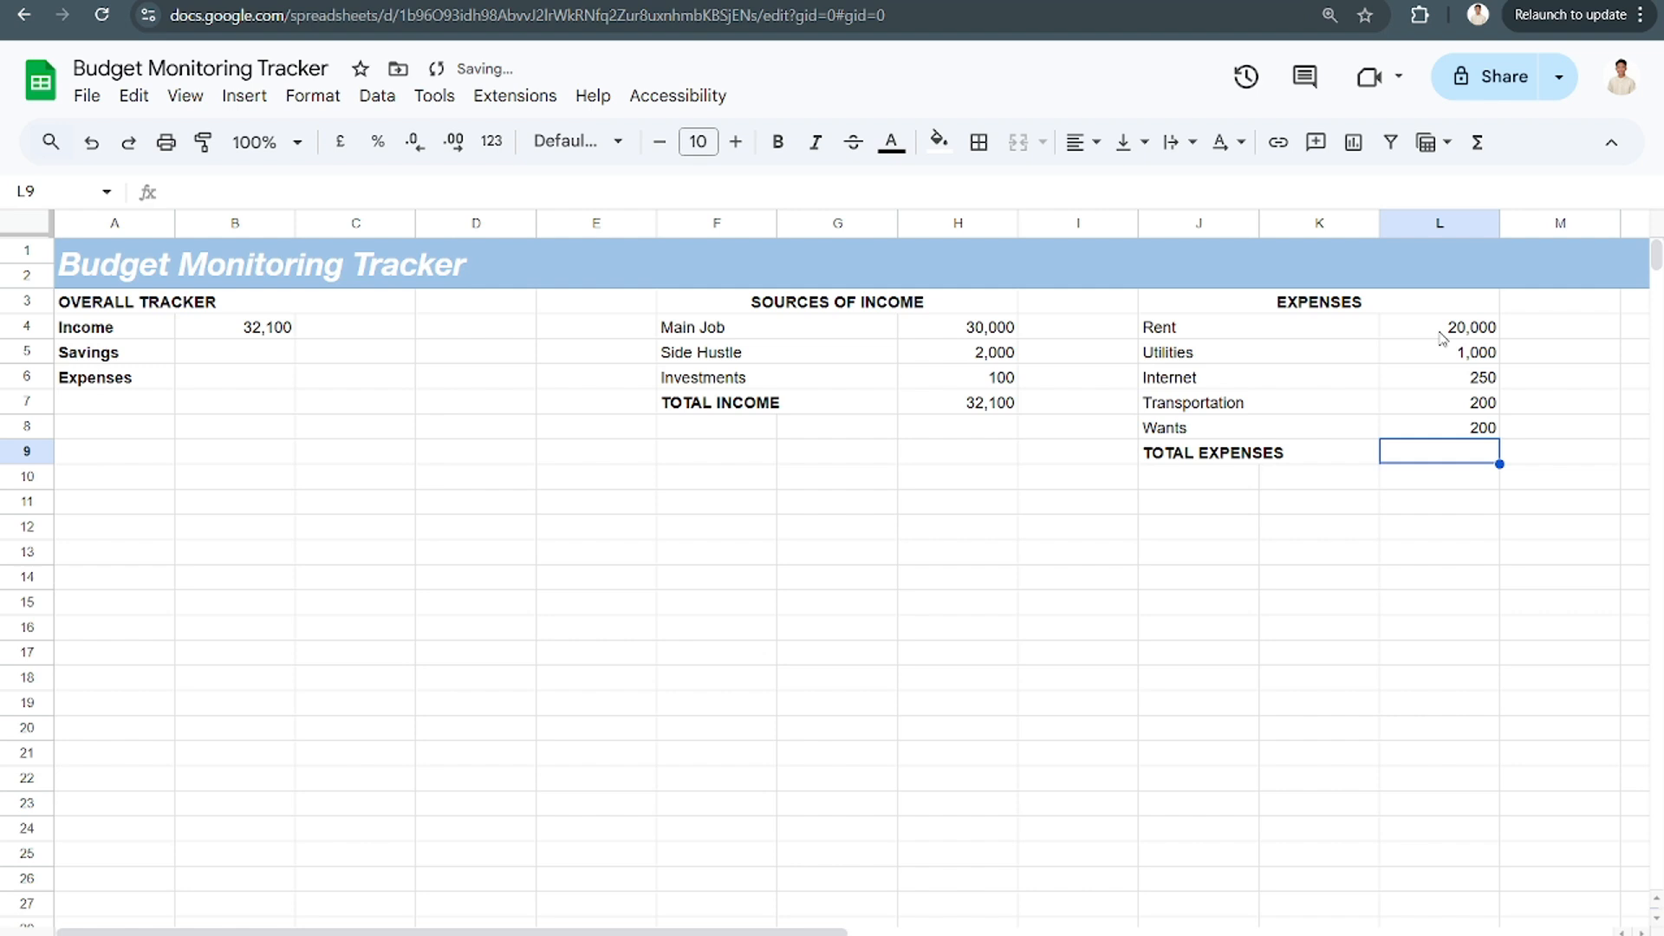
# Total the expenses in cell L9 with the formula =SUM(L4:L8)
pyautogui.write('=')
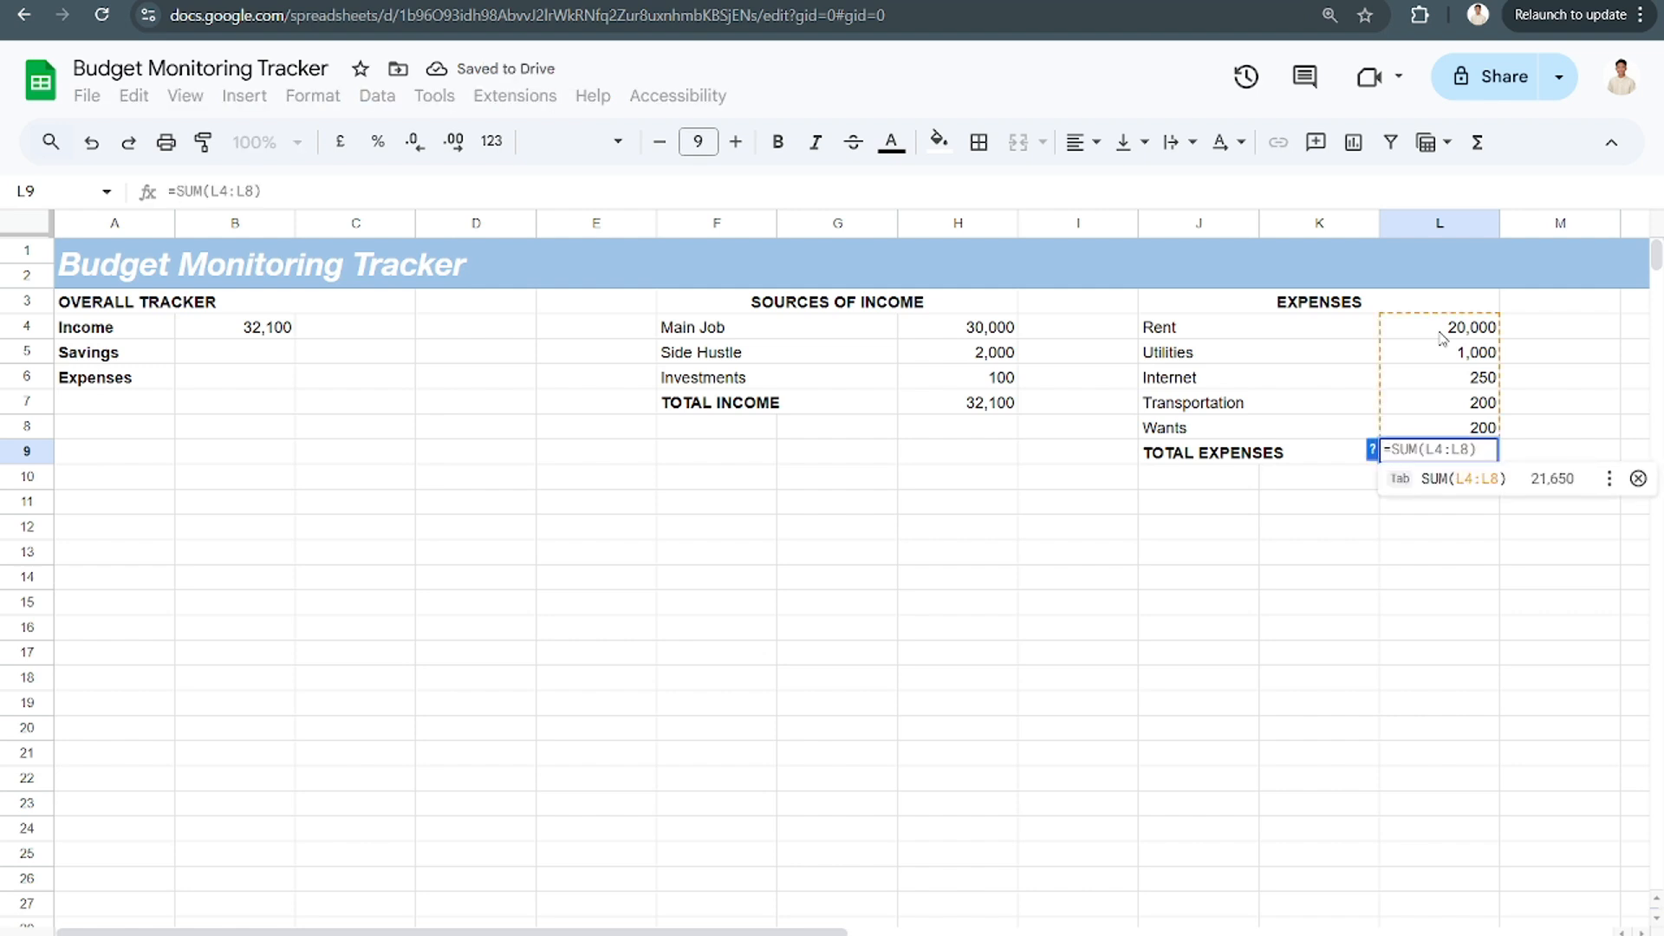
pyautogui.press('Tab')
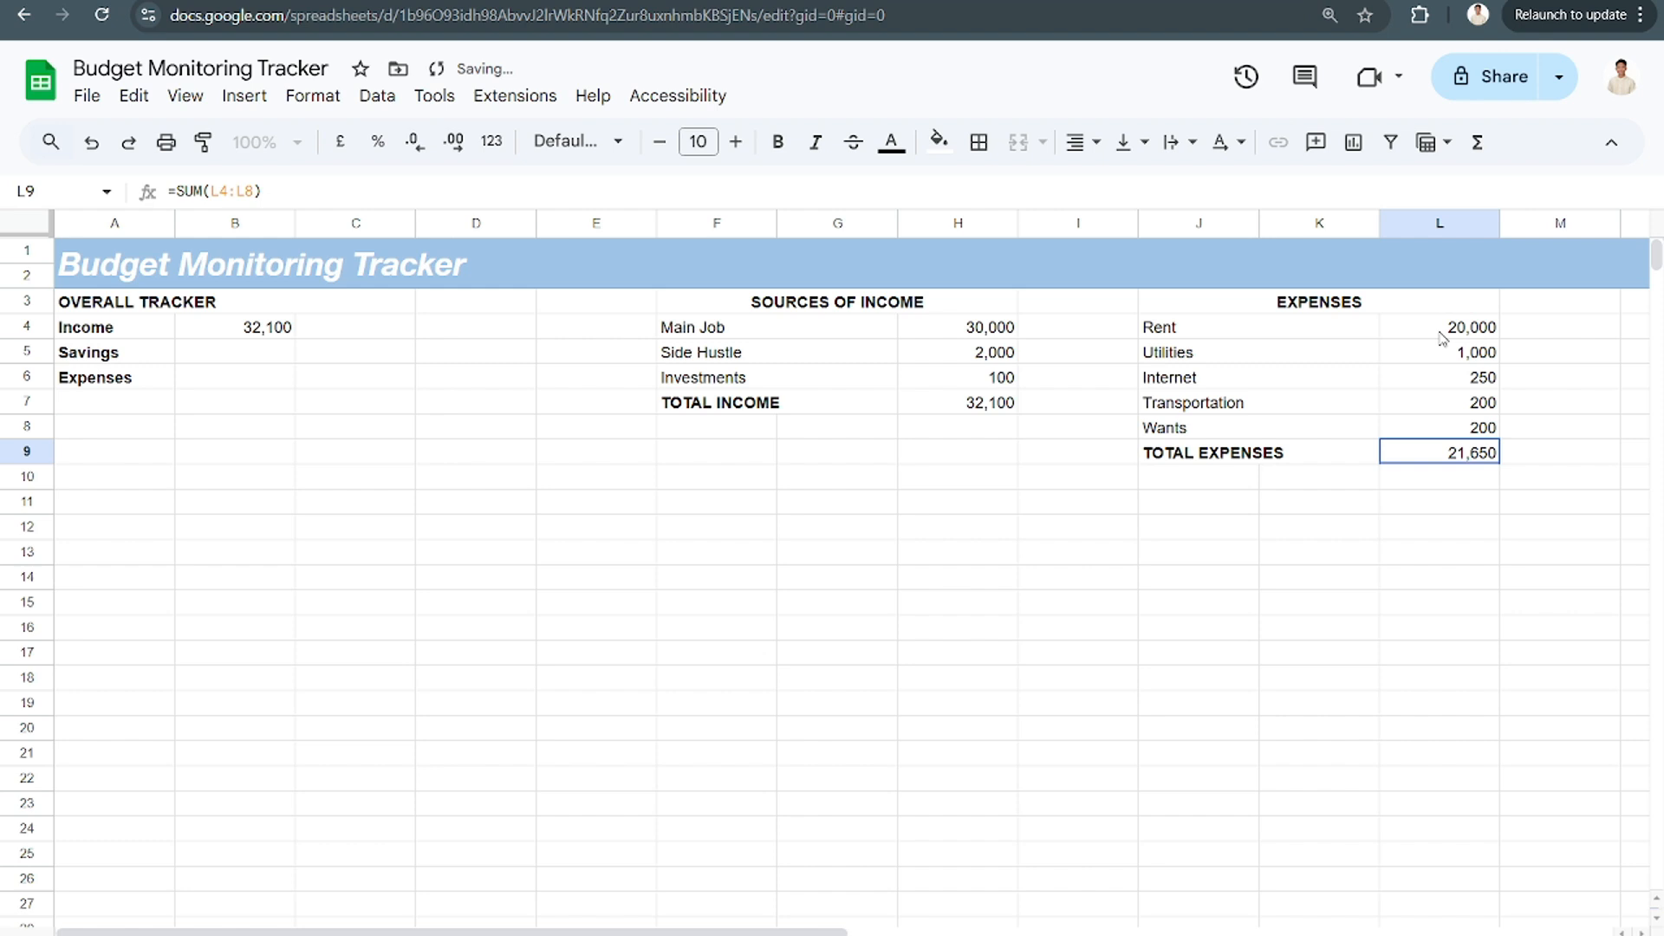
pyautogui.press('Left')
pyautogui.press('Left')
pyautogui.press('Left')
pyautogui.press('Left')
pyautogui.press('Left')
pyautogui.press('Left')
pyautogui.press('Left')
pyautogui.press('Left')
pyautogui.press('Left')
pyautogui.press('Left')
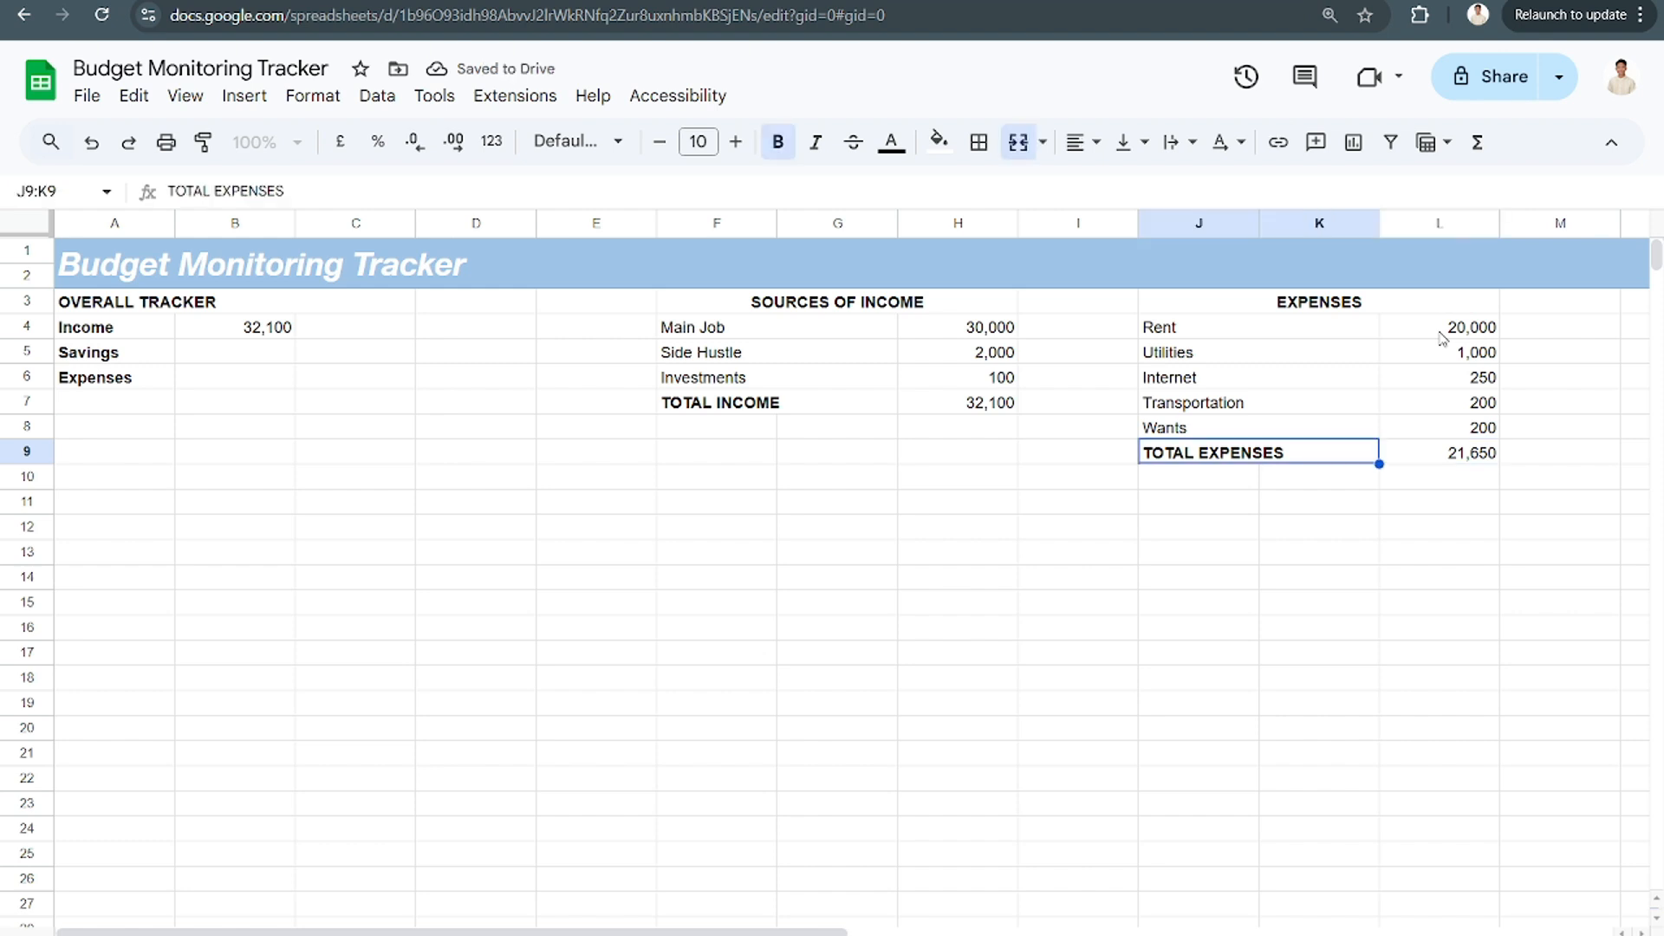
pyautogui.press('Right')
pyautogui.press('Up')
pyautogui.press('Up')
pyautogui.press('Up')
pyautogui.press('Up')
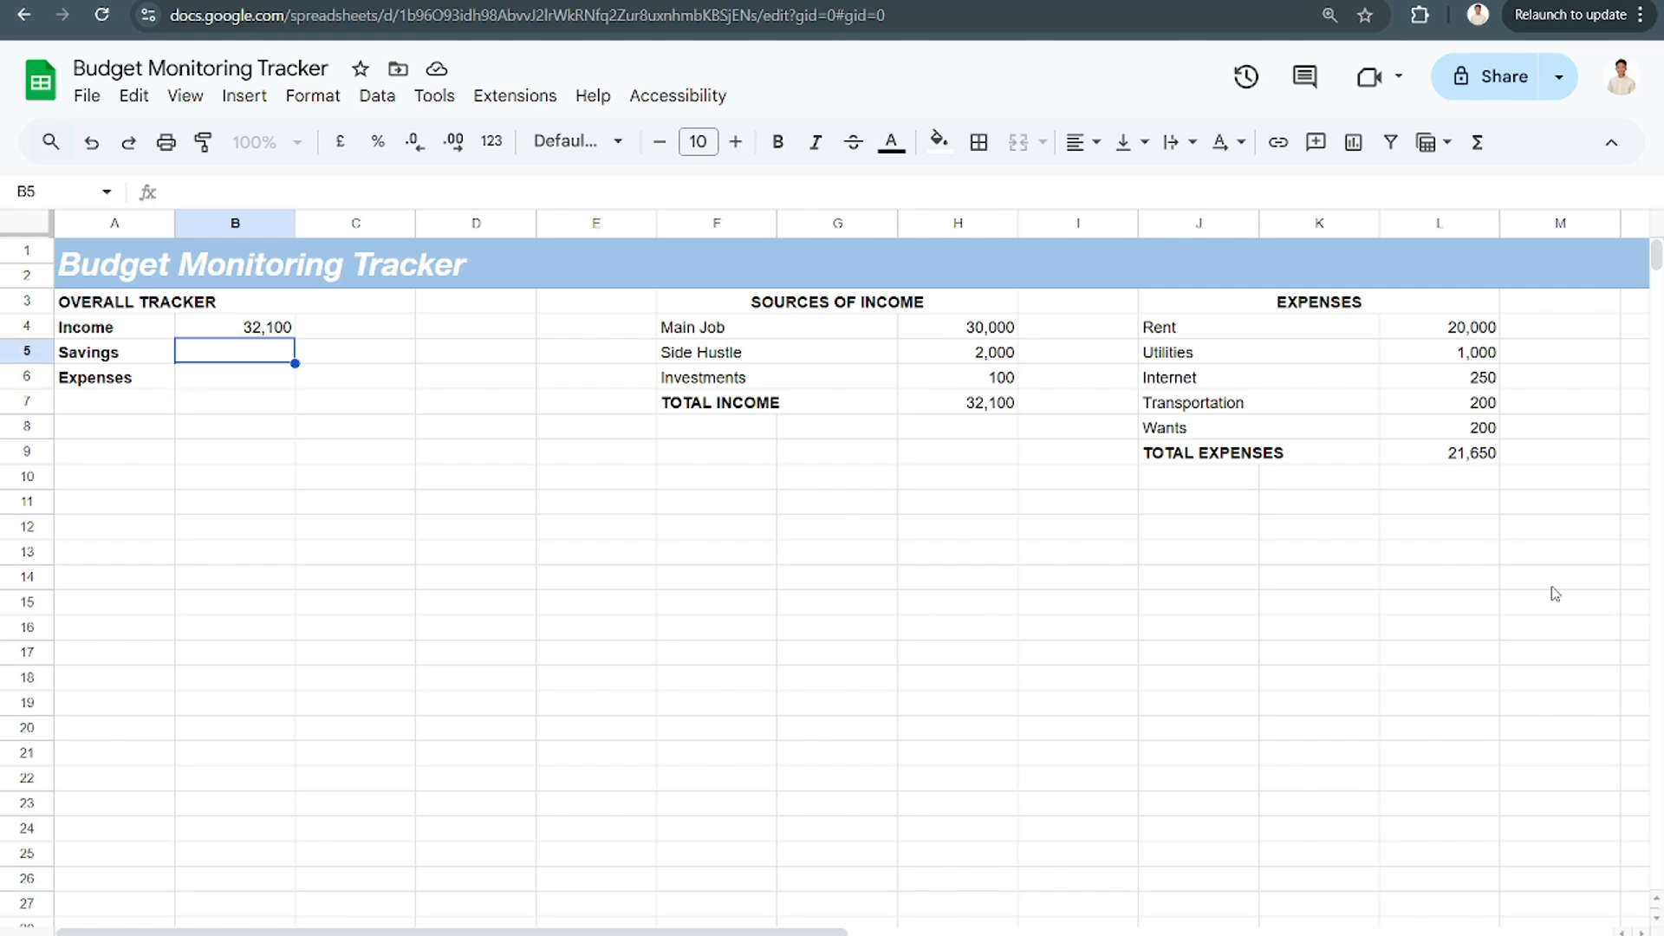
pyautogui.moveTo(816, 404); pyautogui.dragTo(953, 403)
pyautogui.moveTo(1238, 452); pyautogui.dragTo(1396, 459)
pyautogui.click(1104, 576)
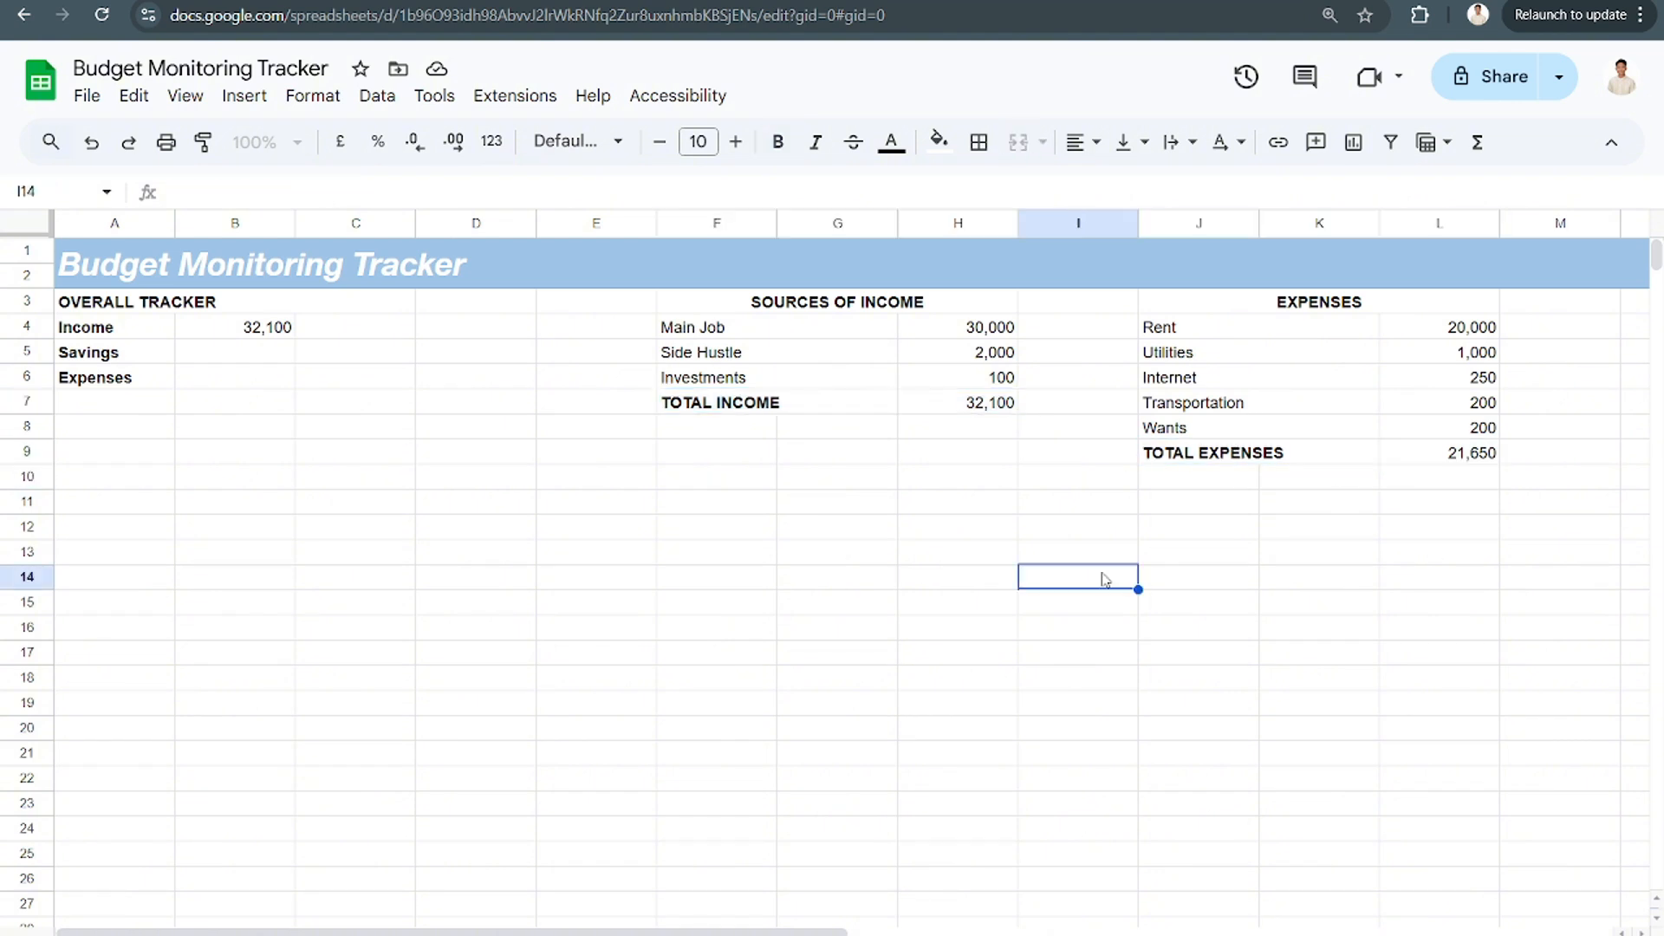
# Swap the overall tracker labels so that A5 reads "Expenses" and A6 reads "Savings"
pyautogui.click(260, 357)
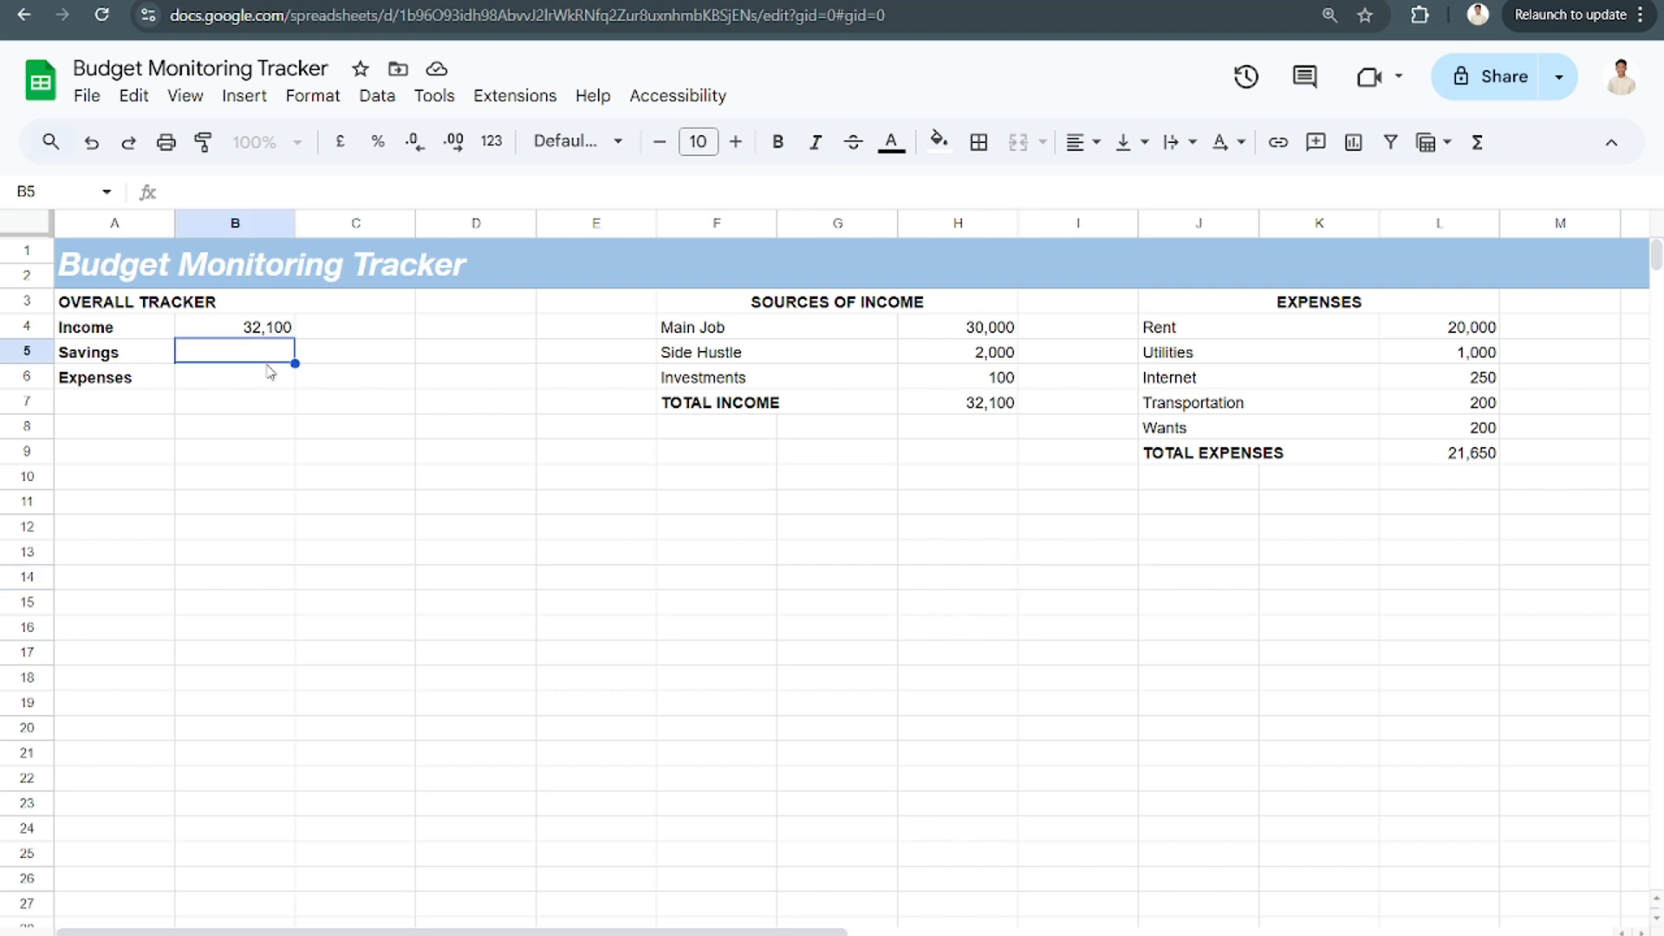
pyautogui.click(267, 382)
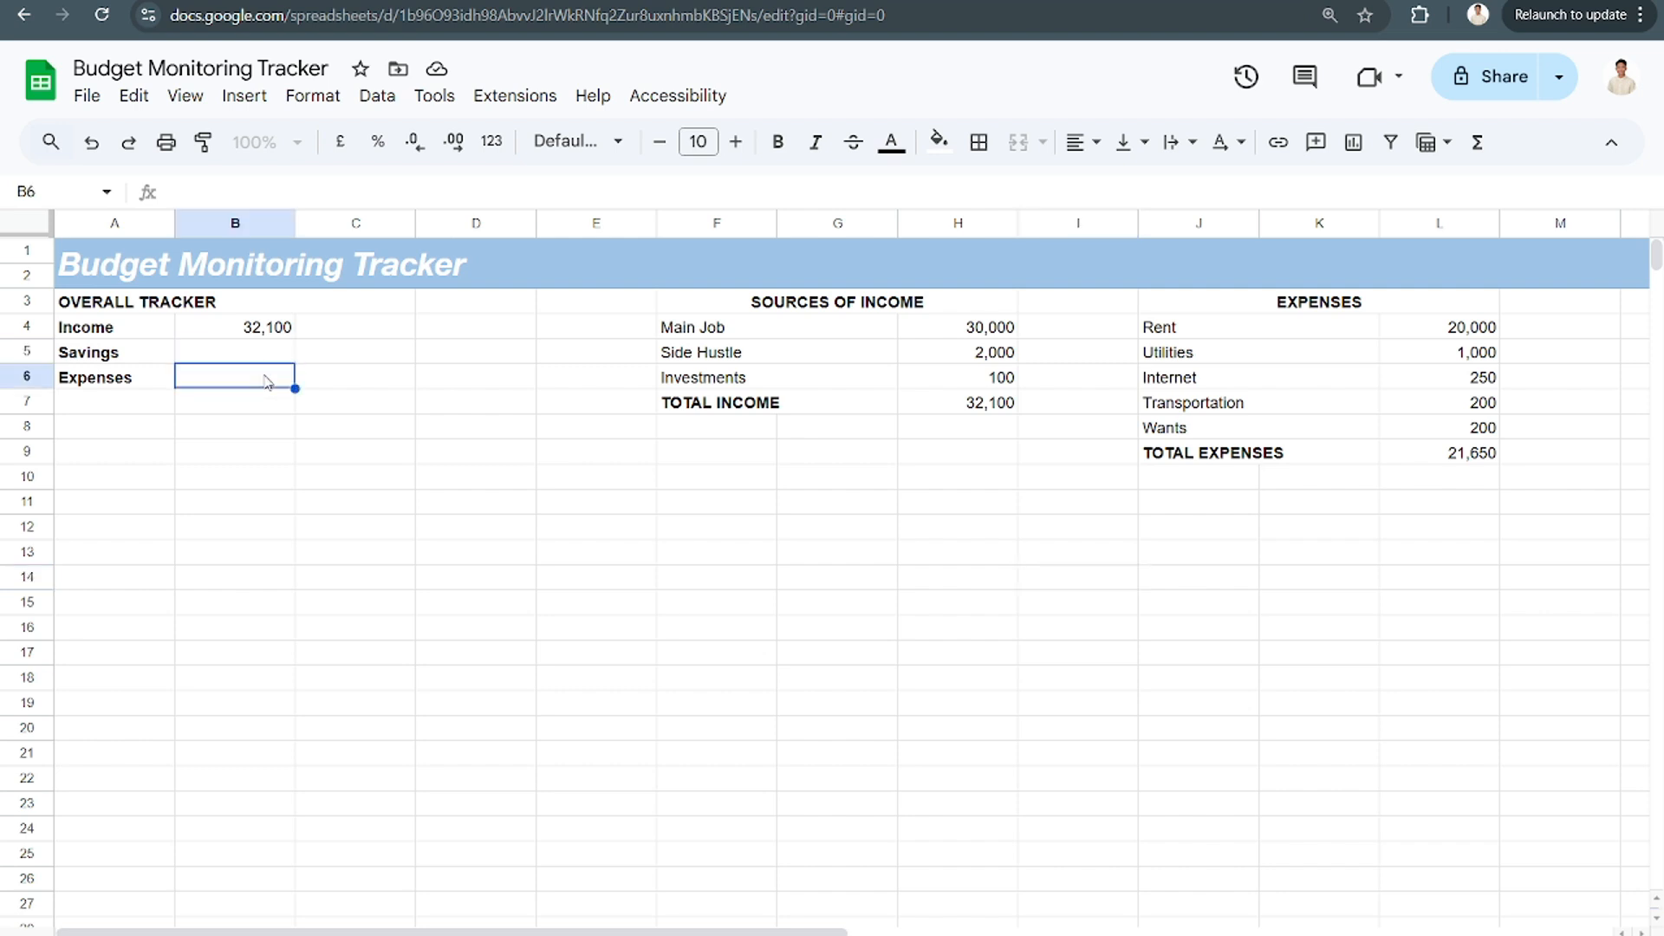
pyautogui.press('Left')
pyautogui.press('Up')
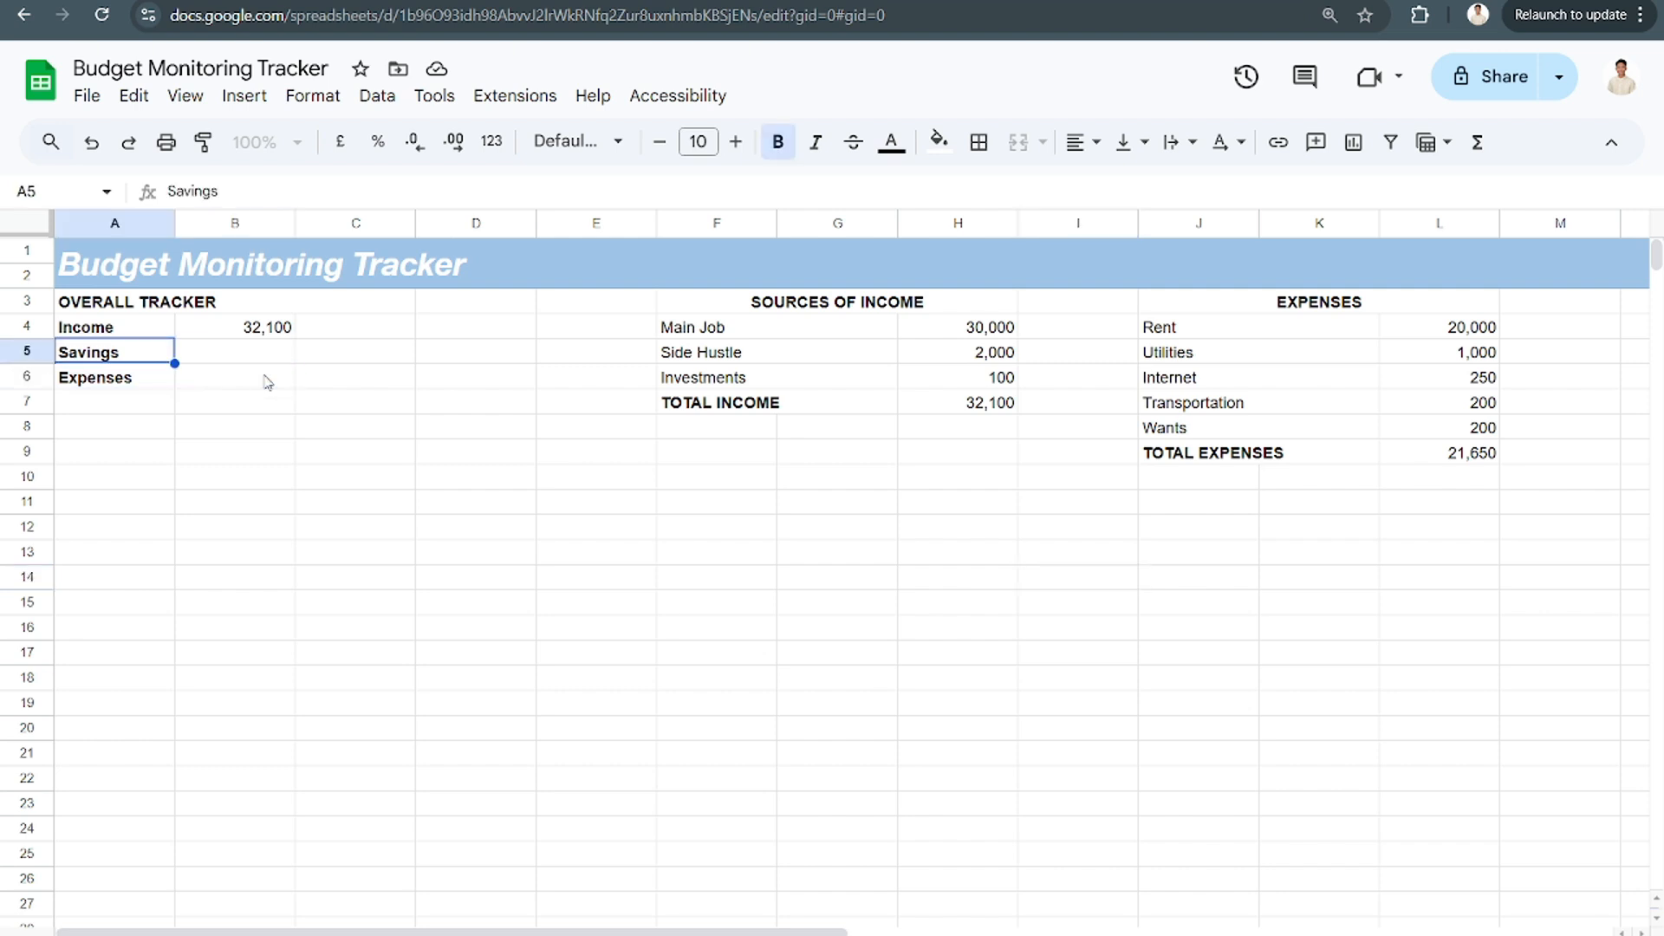
pyautogui.press('Down')
pyautogui.press('Up')
pyautogui.write('Expenses')
pyautogui.press('Down')
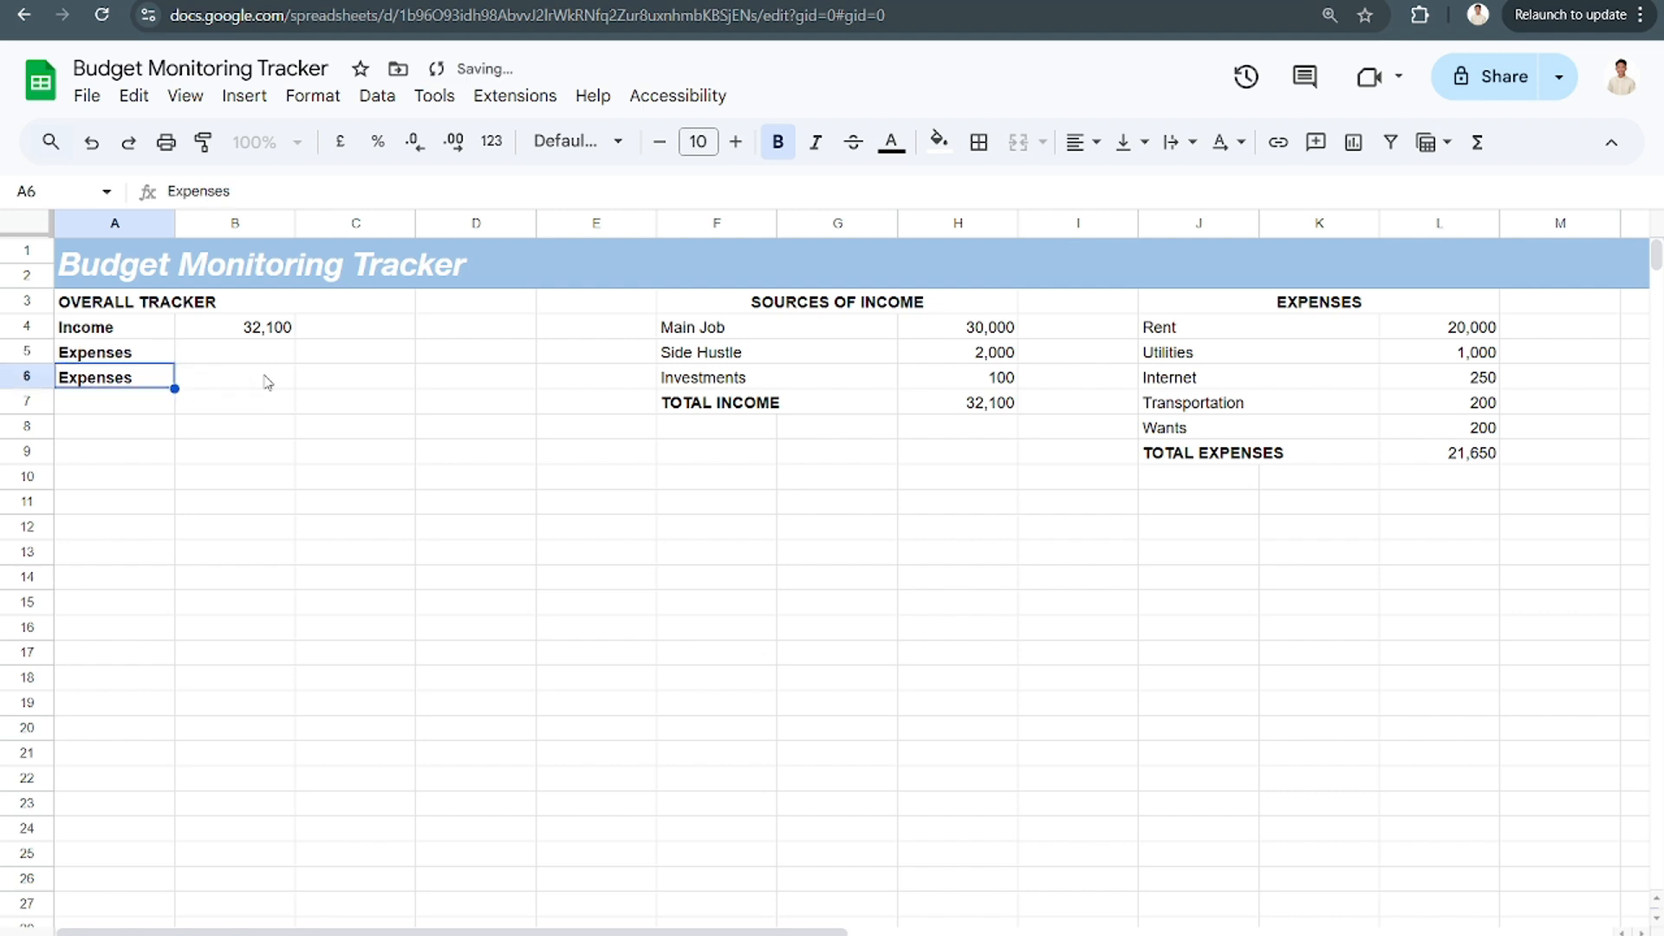
pyautogui.write('SaV')
pyautogui.press('BackSpace')
pyautogui.write('vings')
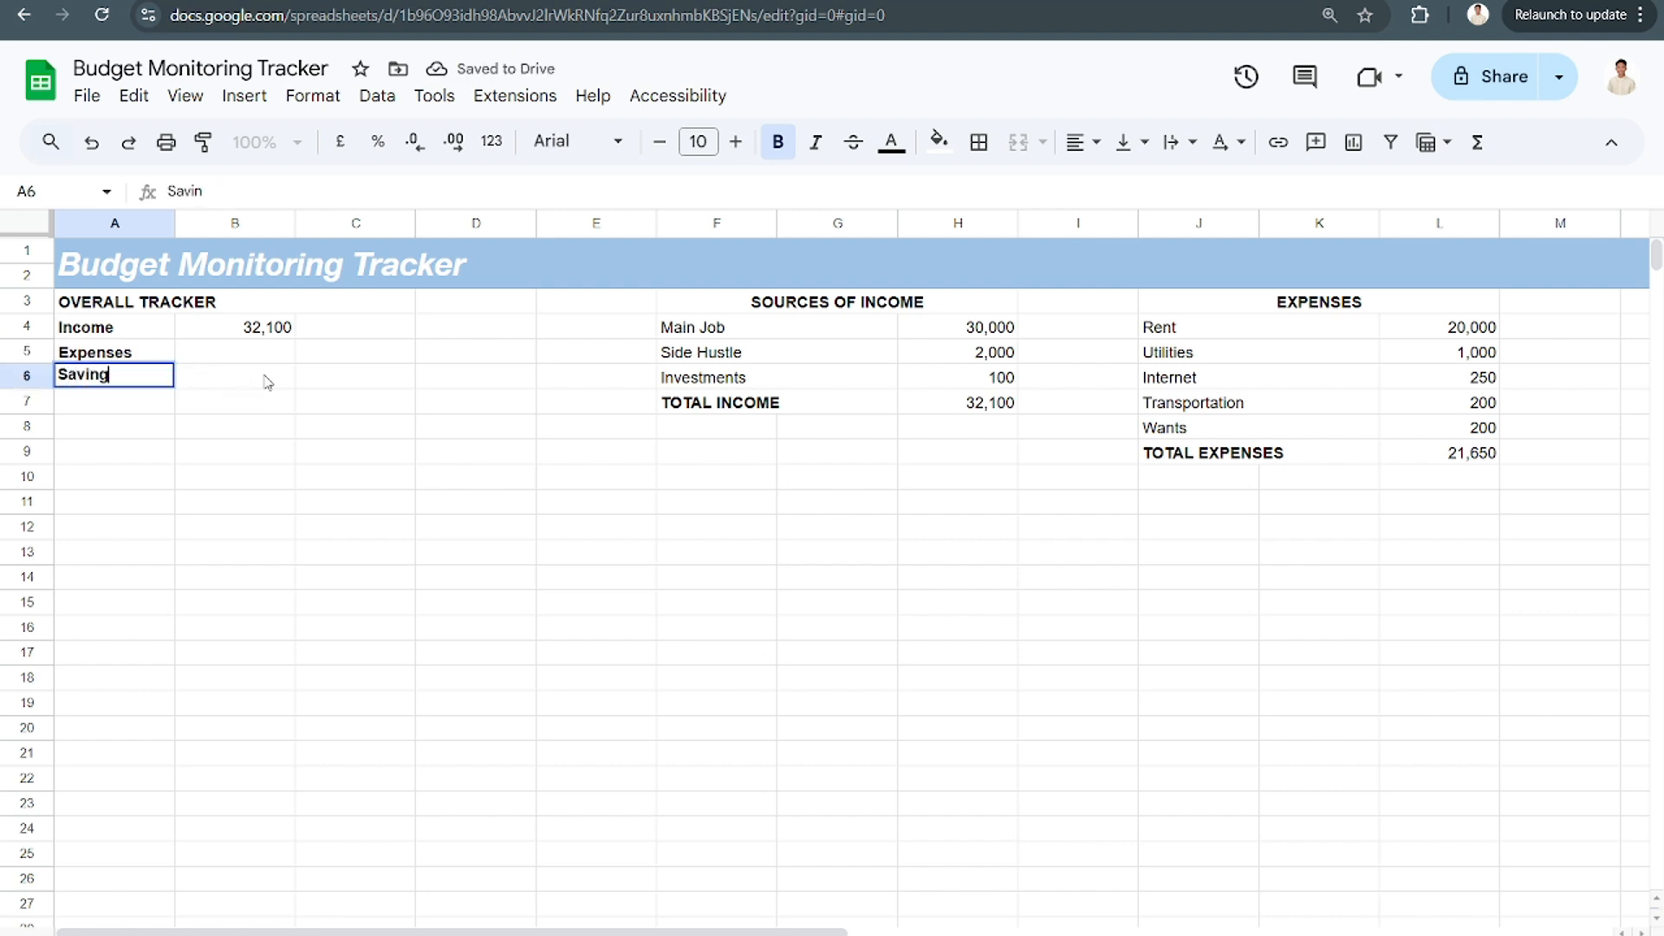
pyautogui.press('Return')
# Link the Expenses amount in cell B5 to the total expenses in cell L9, without using the suggested auto-fill
pyautogui.press('Up')
pyautogui.press('Up')
pyautogui.press('Right')
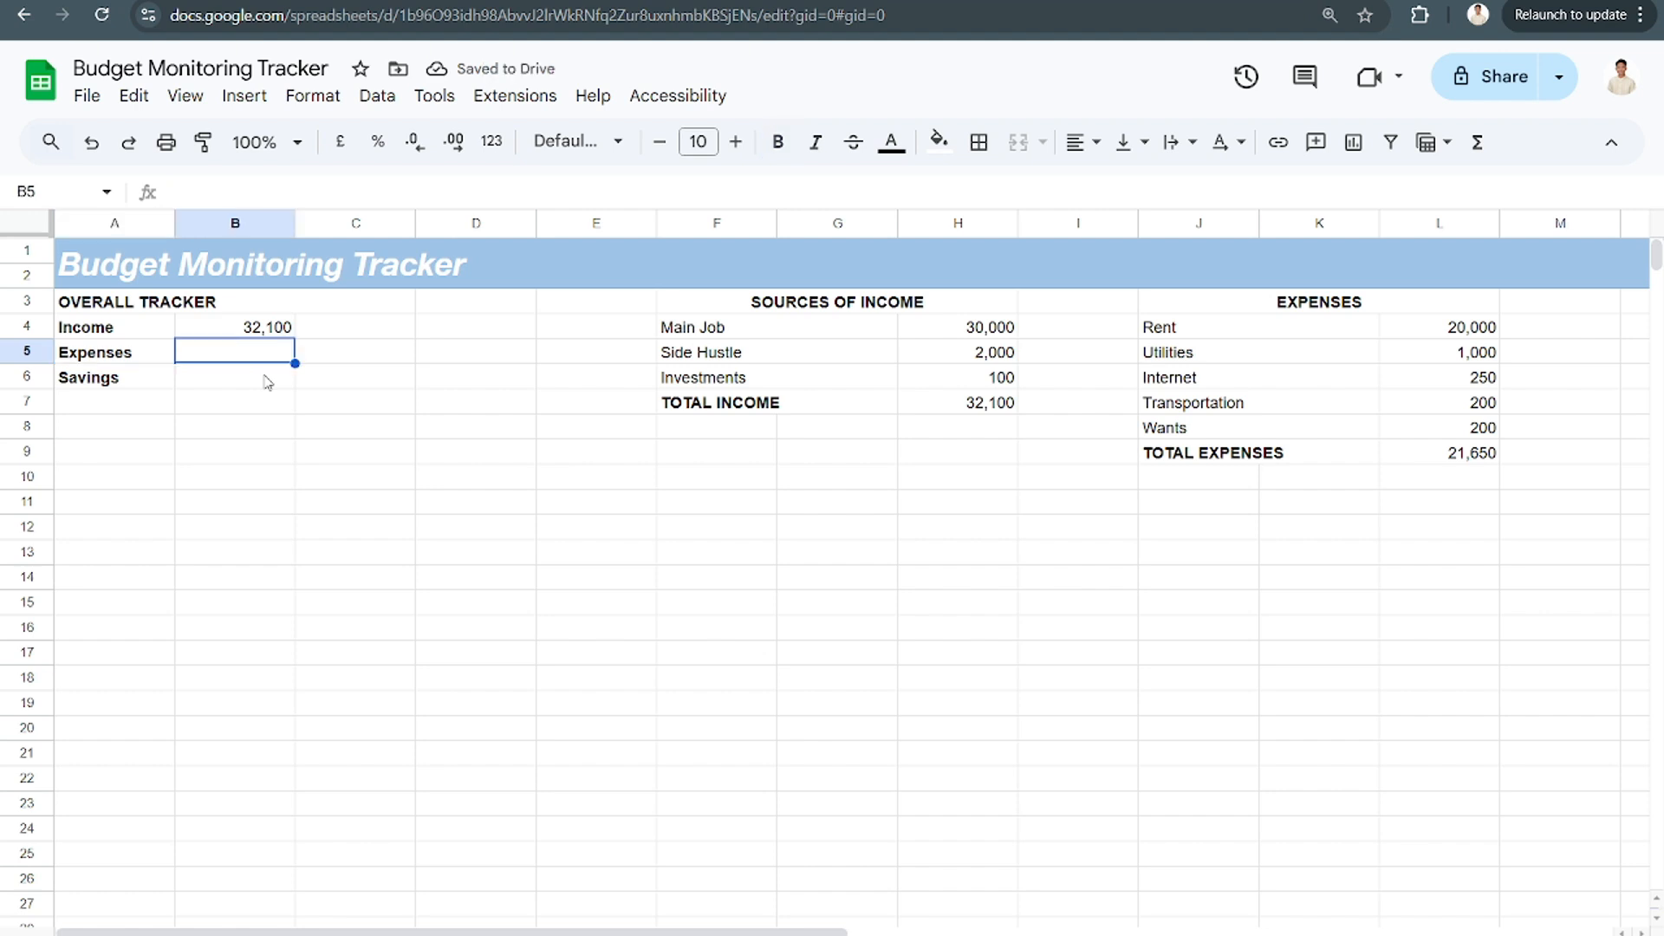
pyautogui.write('=')
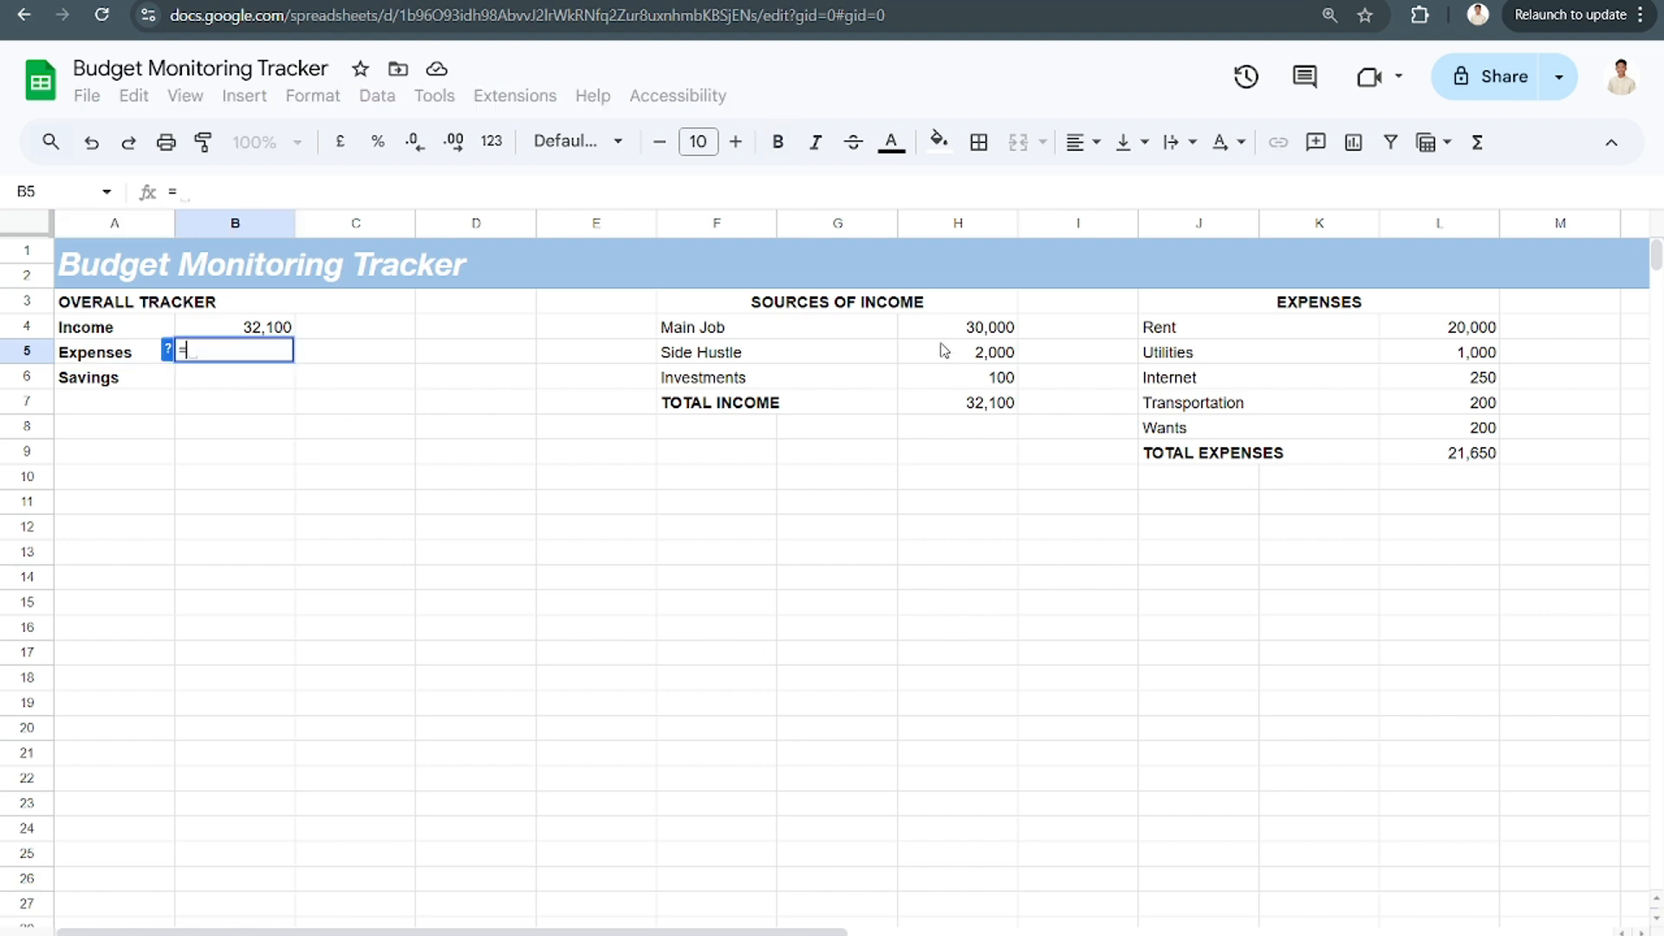
pyautogui.click(1412, 455)
pyautogui.press('Return')
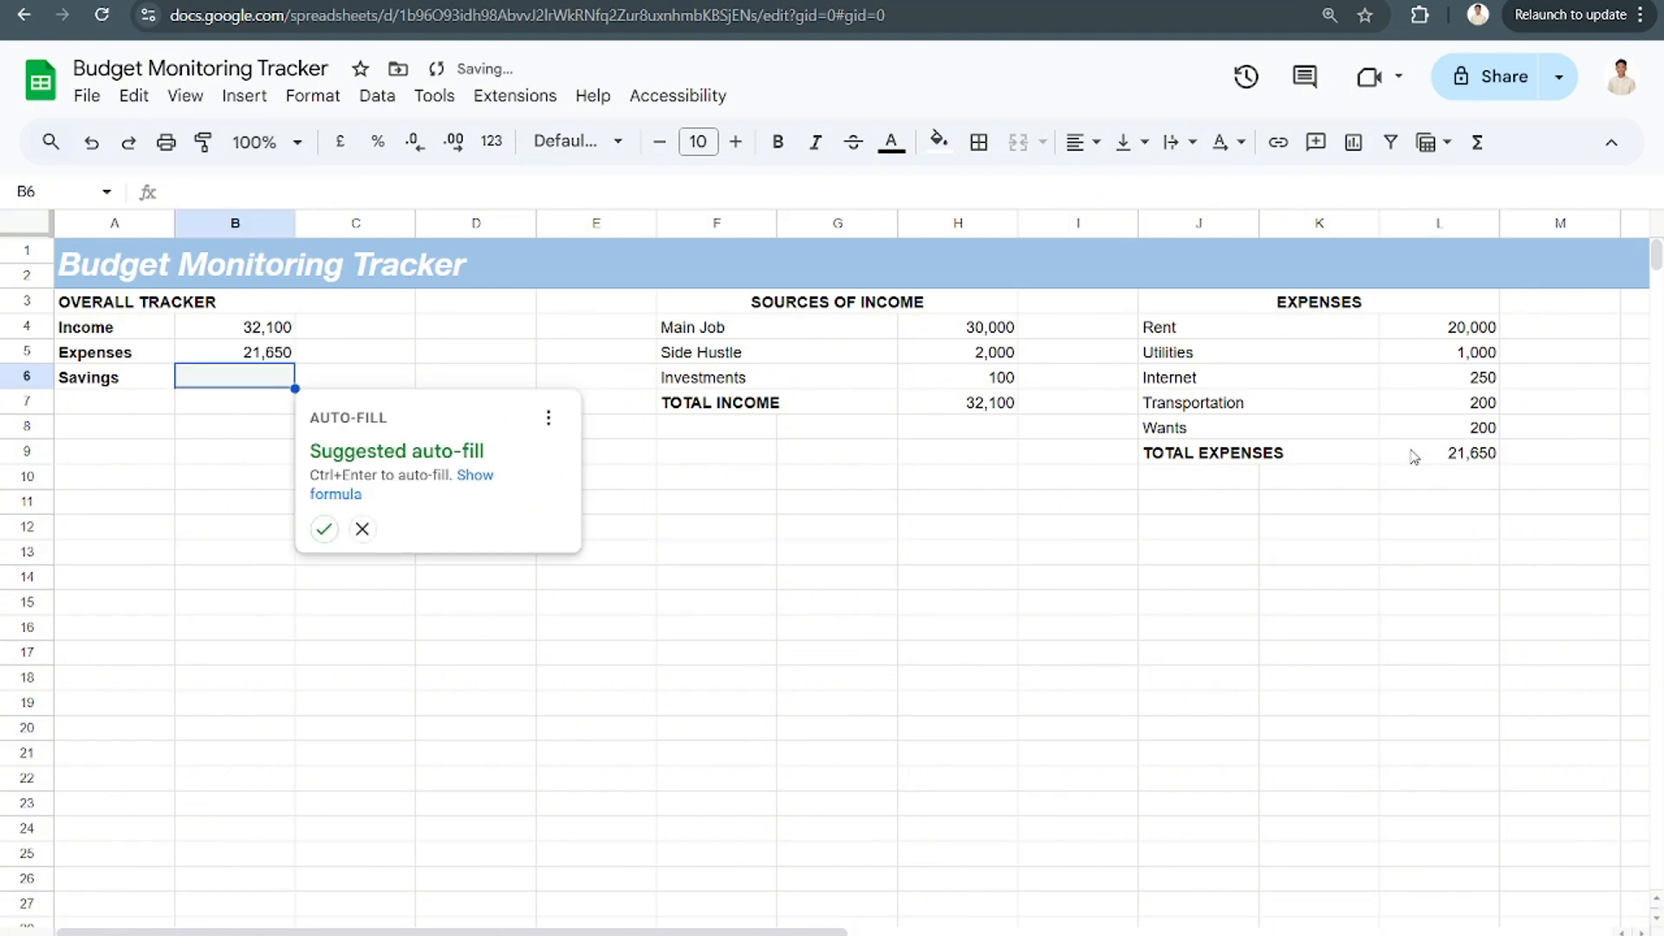
pyautogui.click(196, 485)
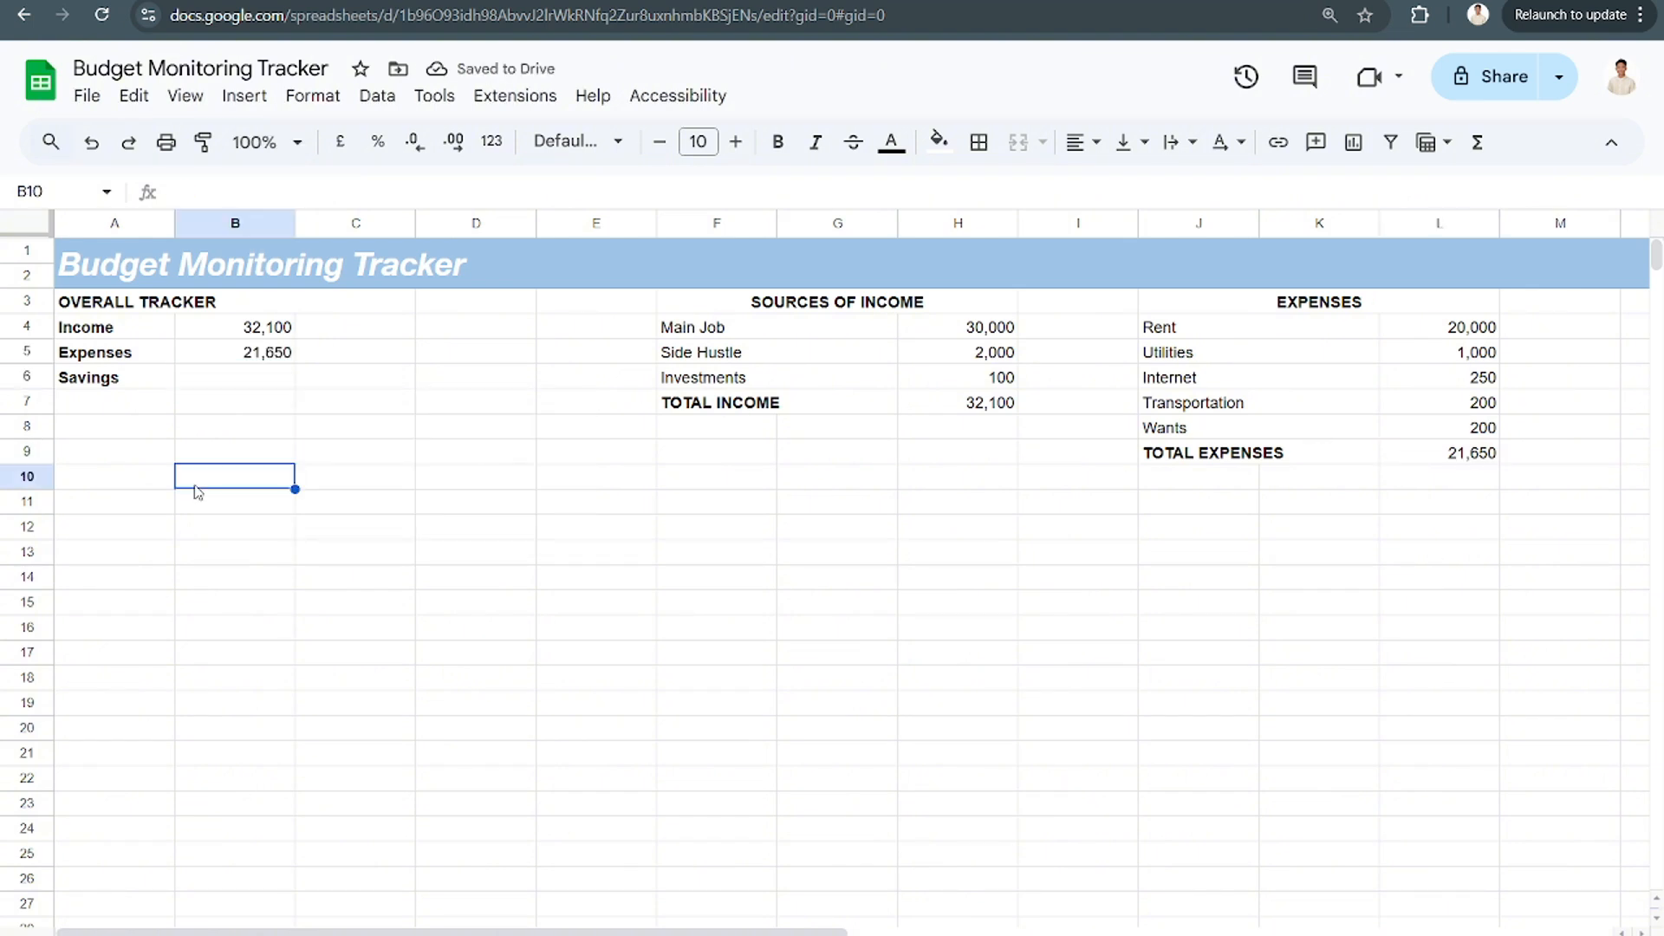
# Calculate Savings in cell B6 with the formula =B4-B5
pyautogui.click(234, 374)
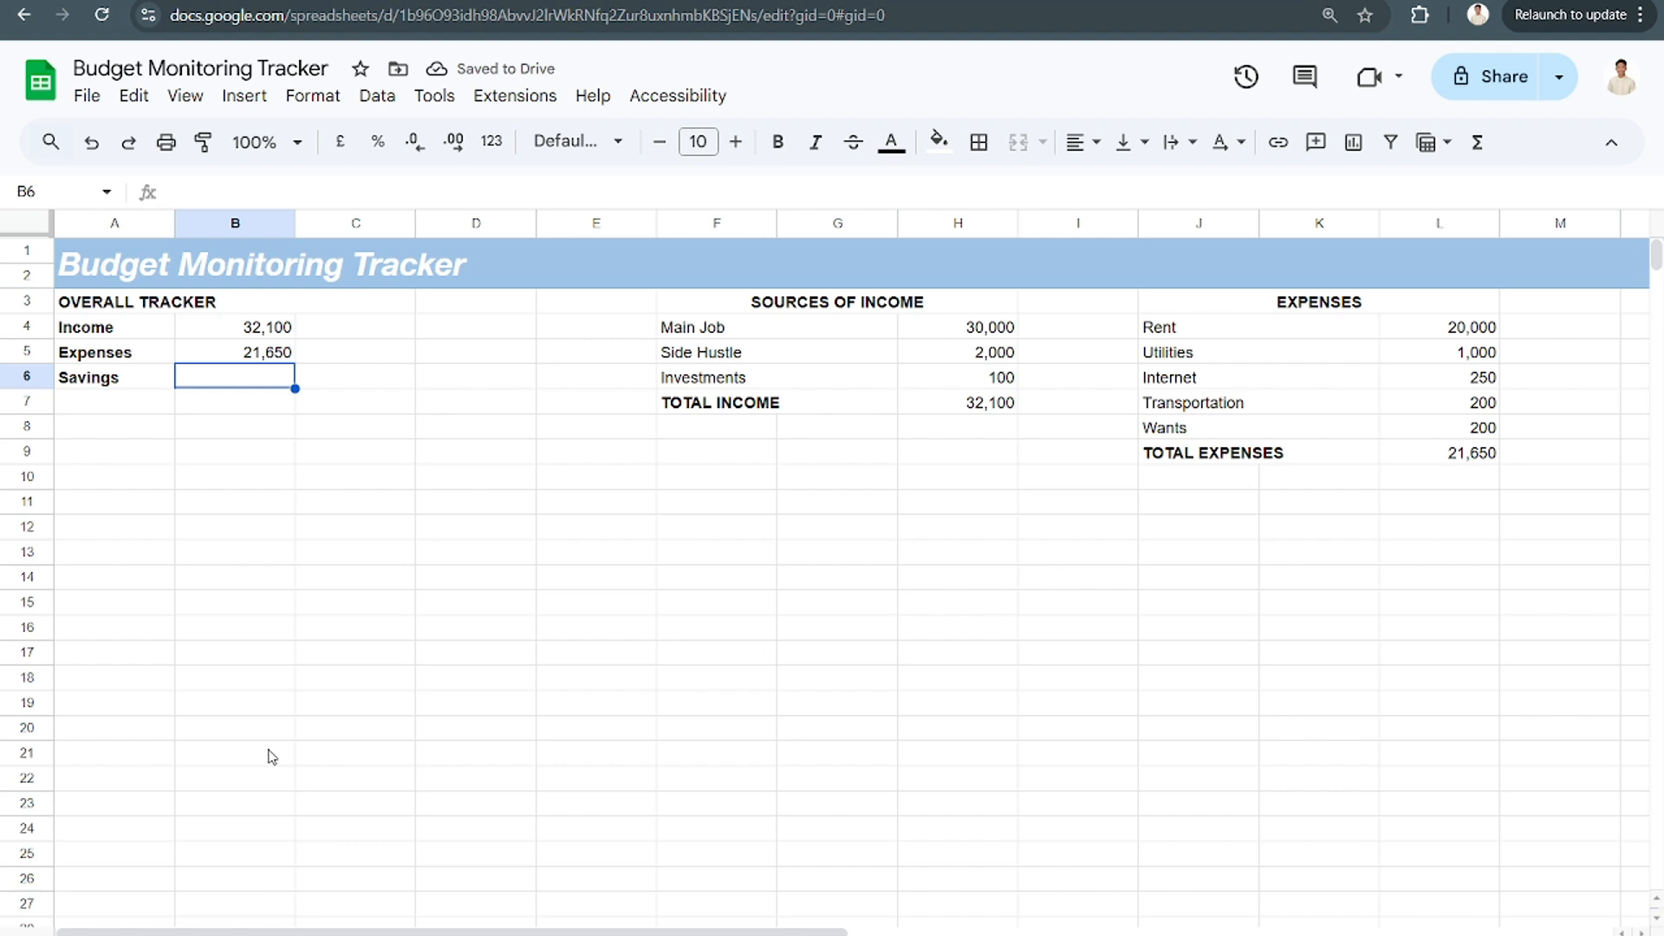
pyautogui.press('Return')
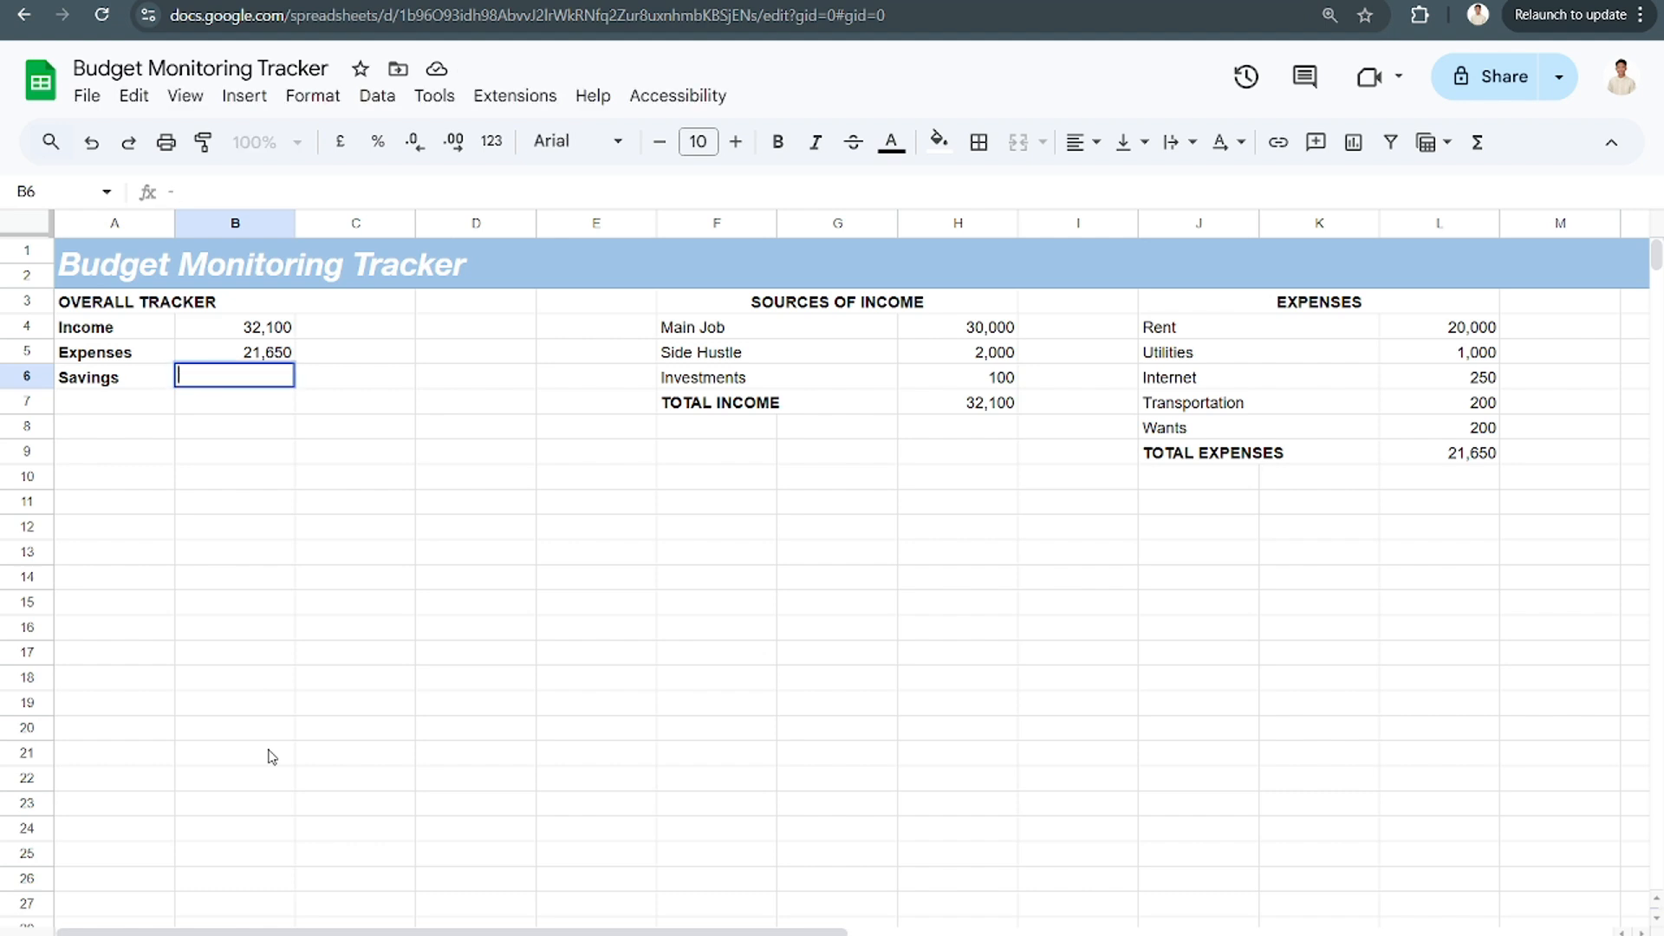
pyautogui.write('=')
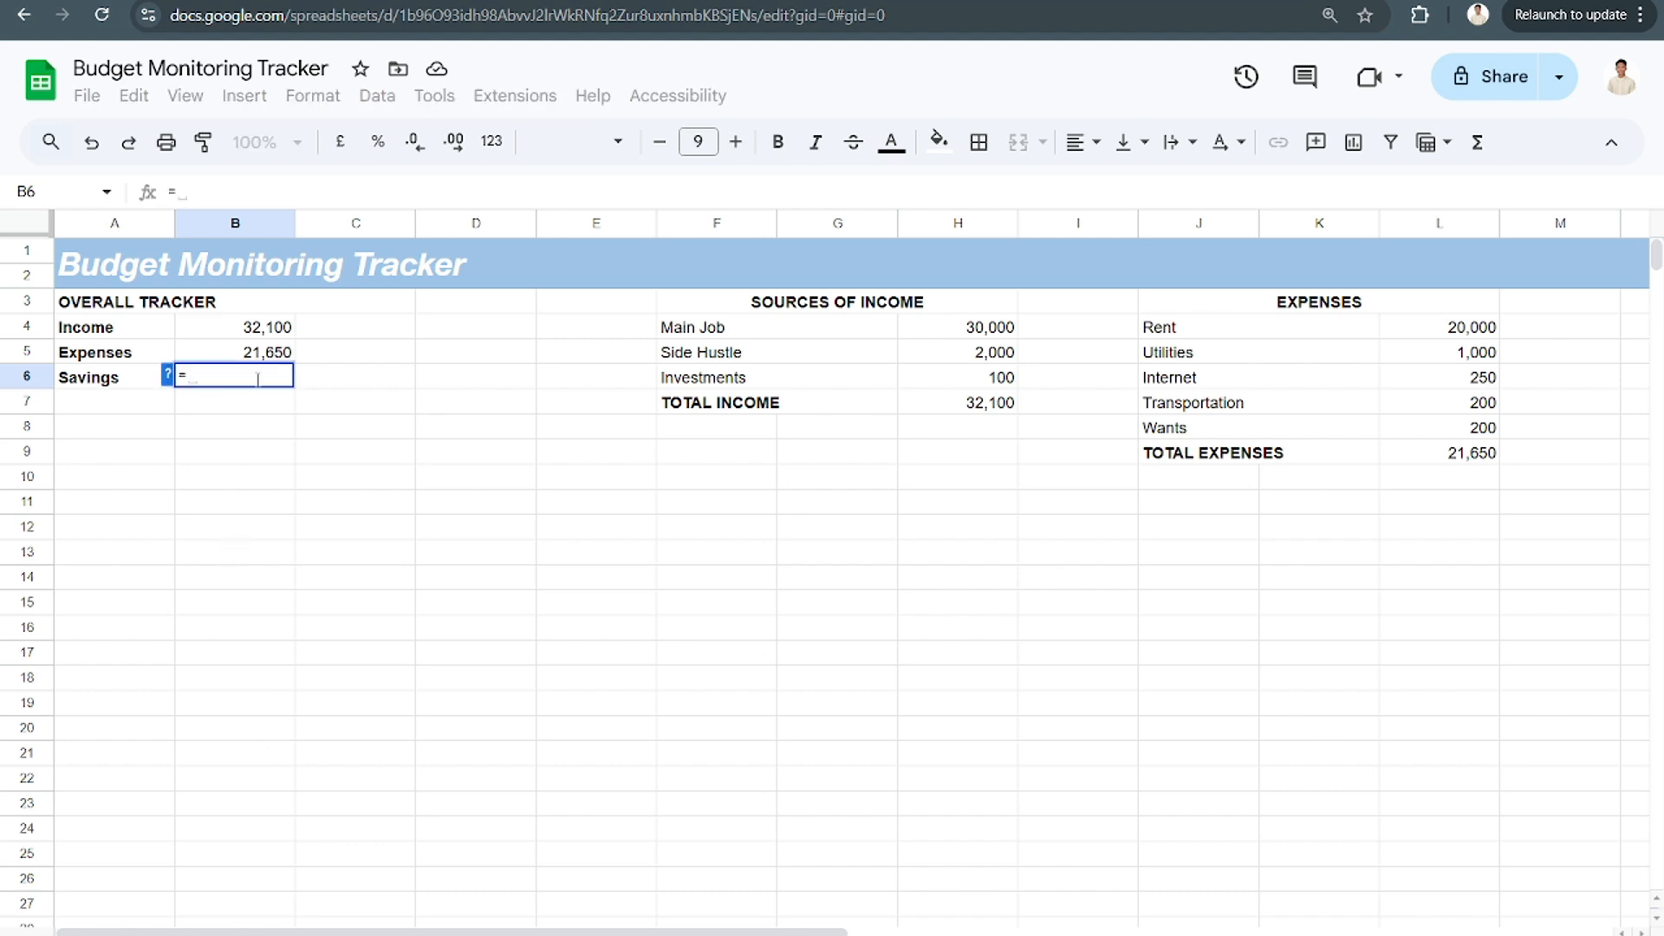
pyautogui.click(257, 337)
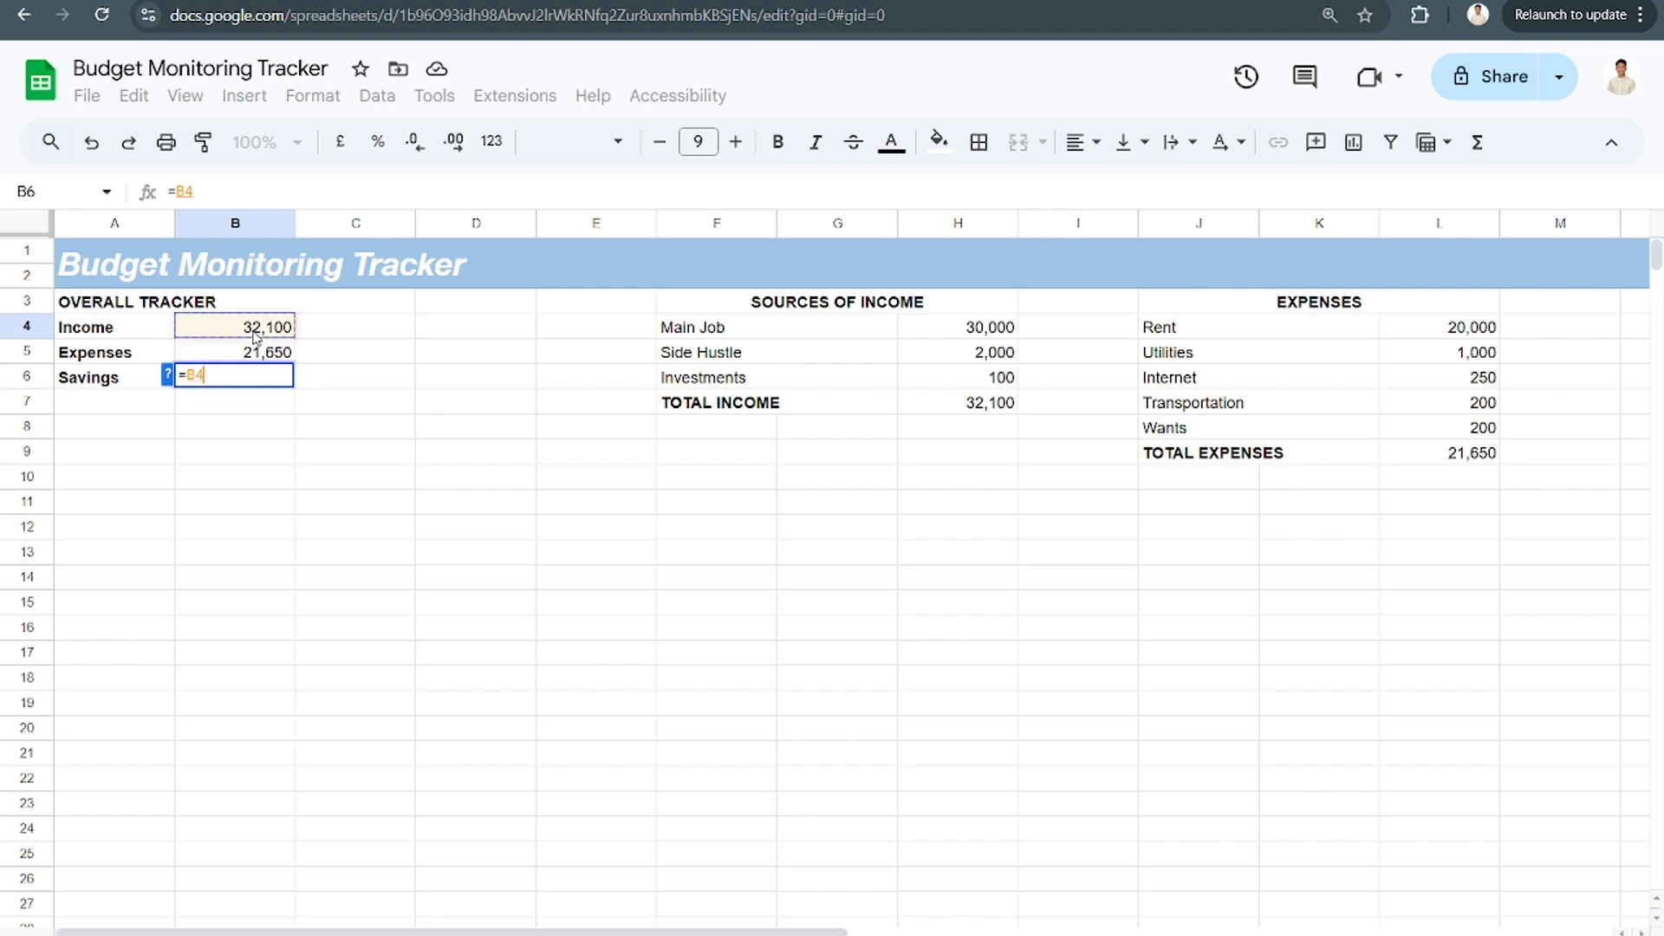
pyautogui.write('-')
pyautogui.click(261, 355)
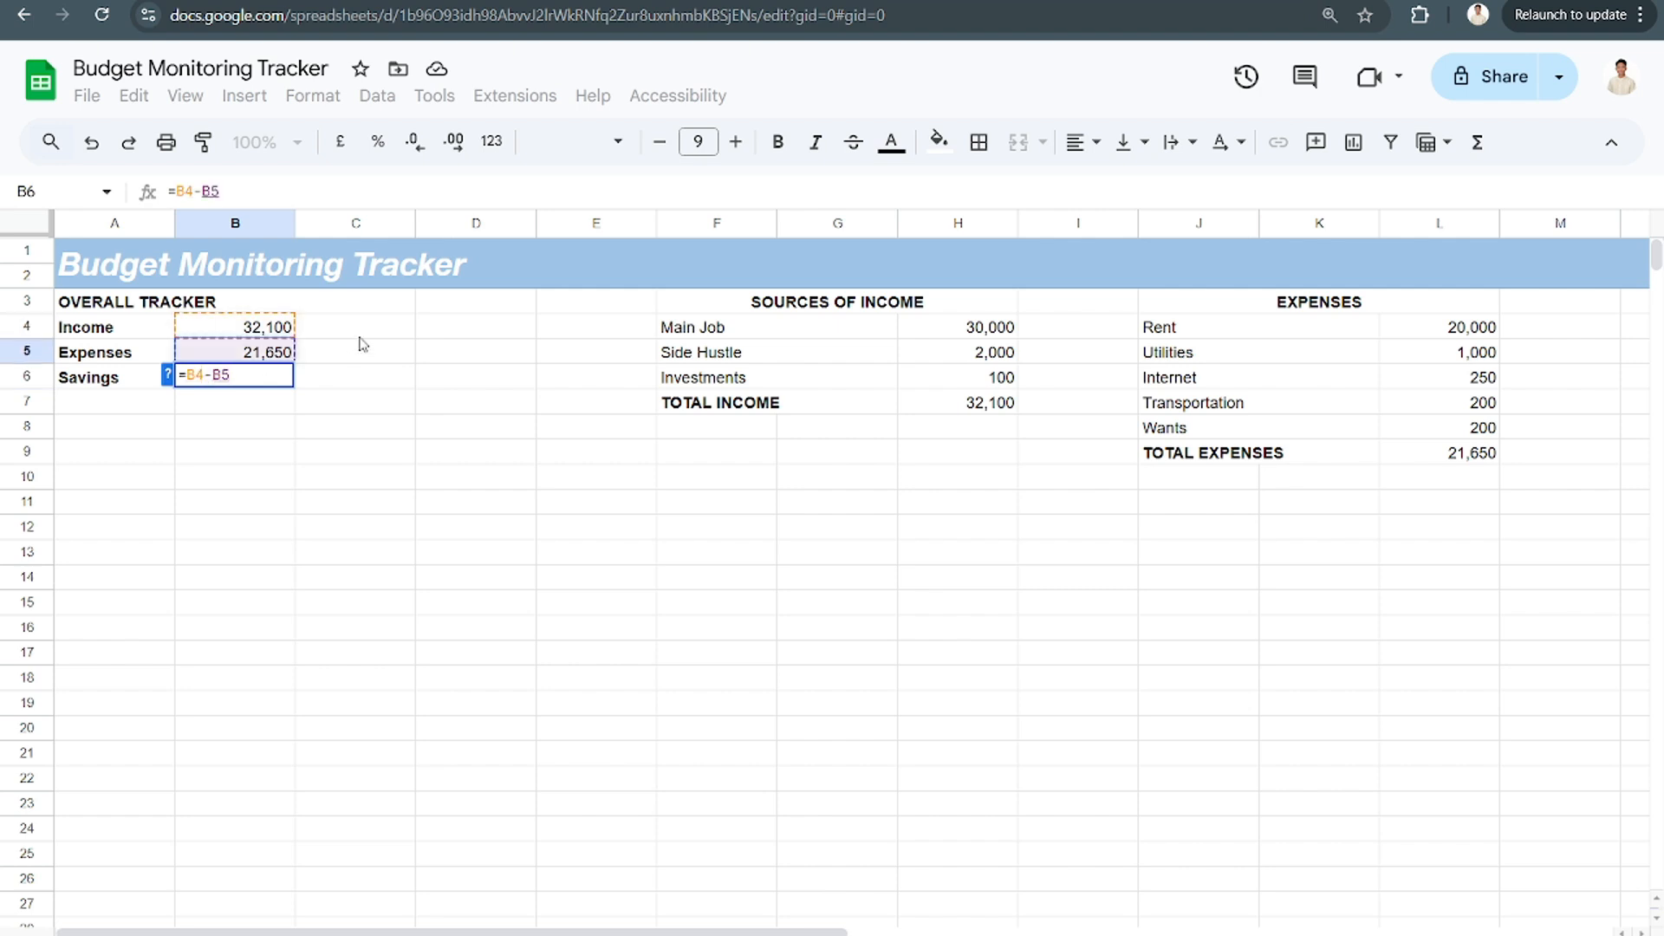
pyautogui.press('Return')
pyautogui.click(250, 383)
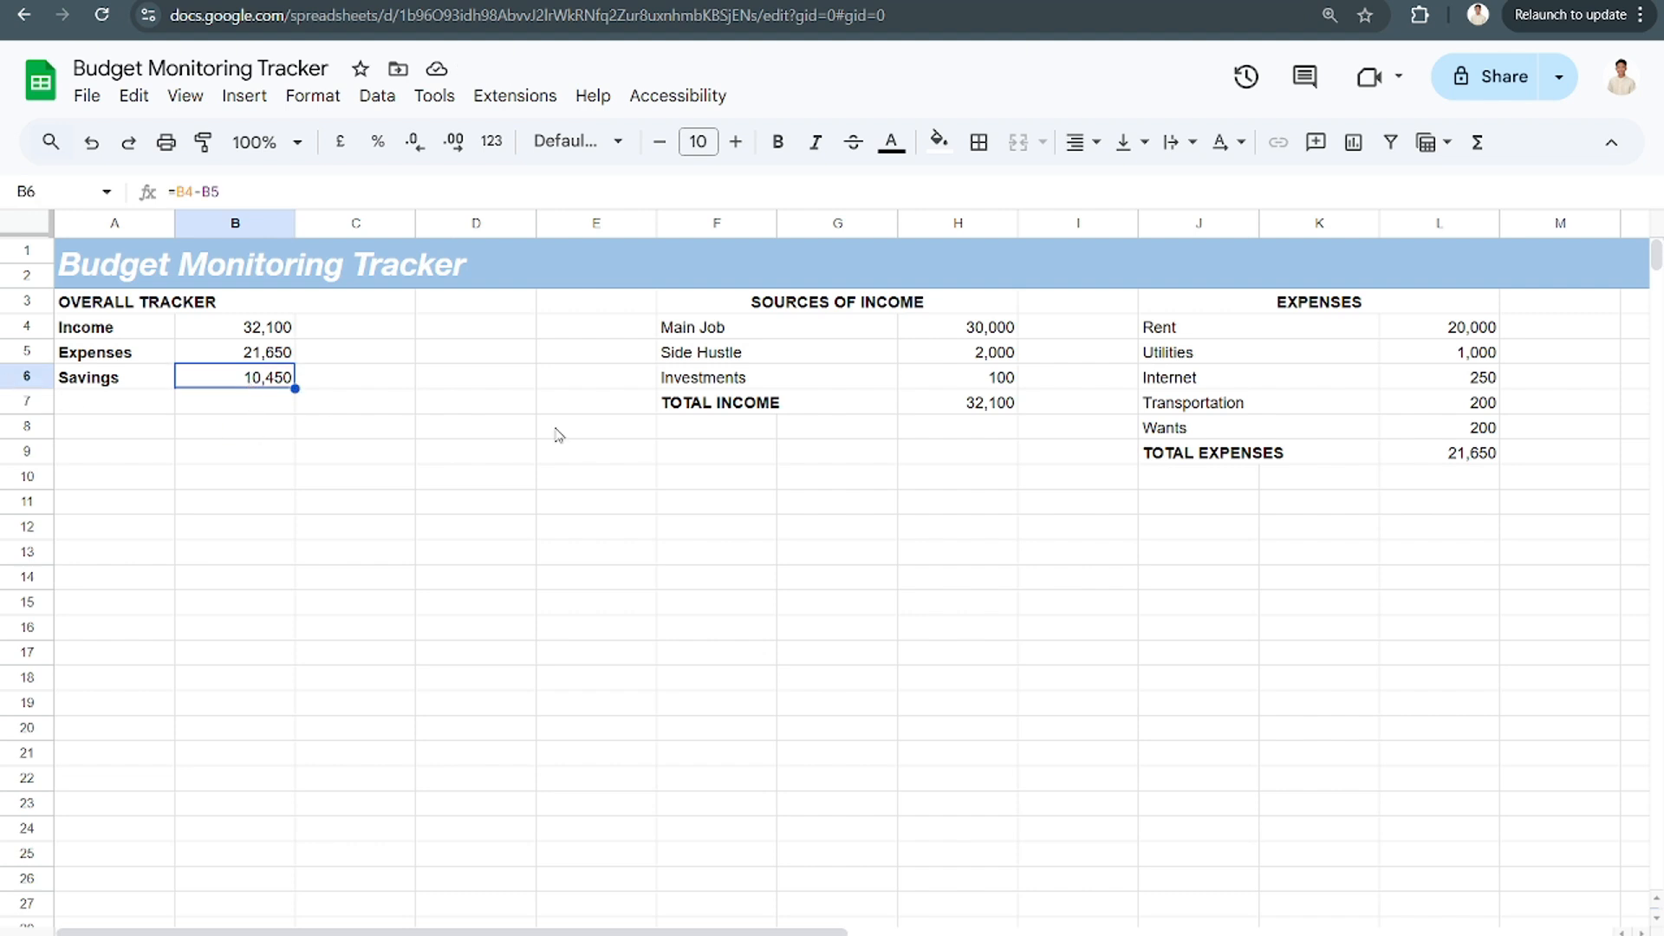
# Apply all borders to the Sources of Income table, covering F4:H7 and the heading in F3:H3
pyautogui.moveTo(761, 335); pyautogui.dragTo(939, 402)
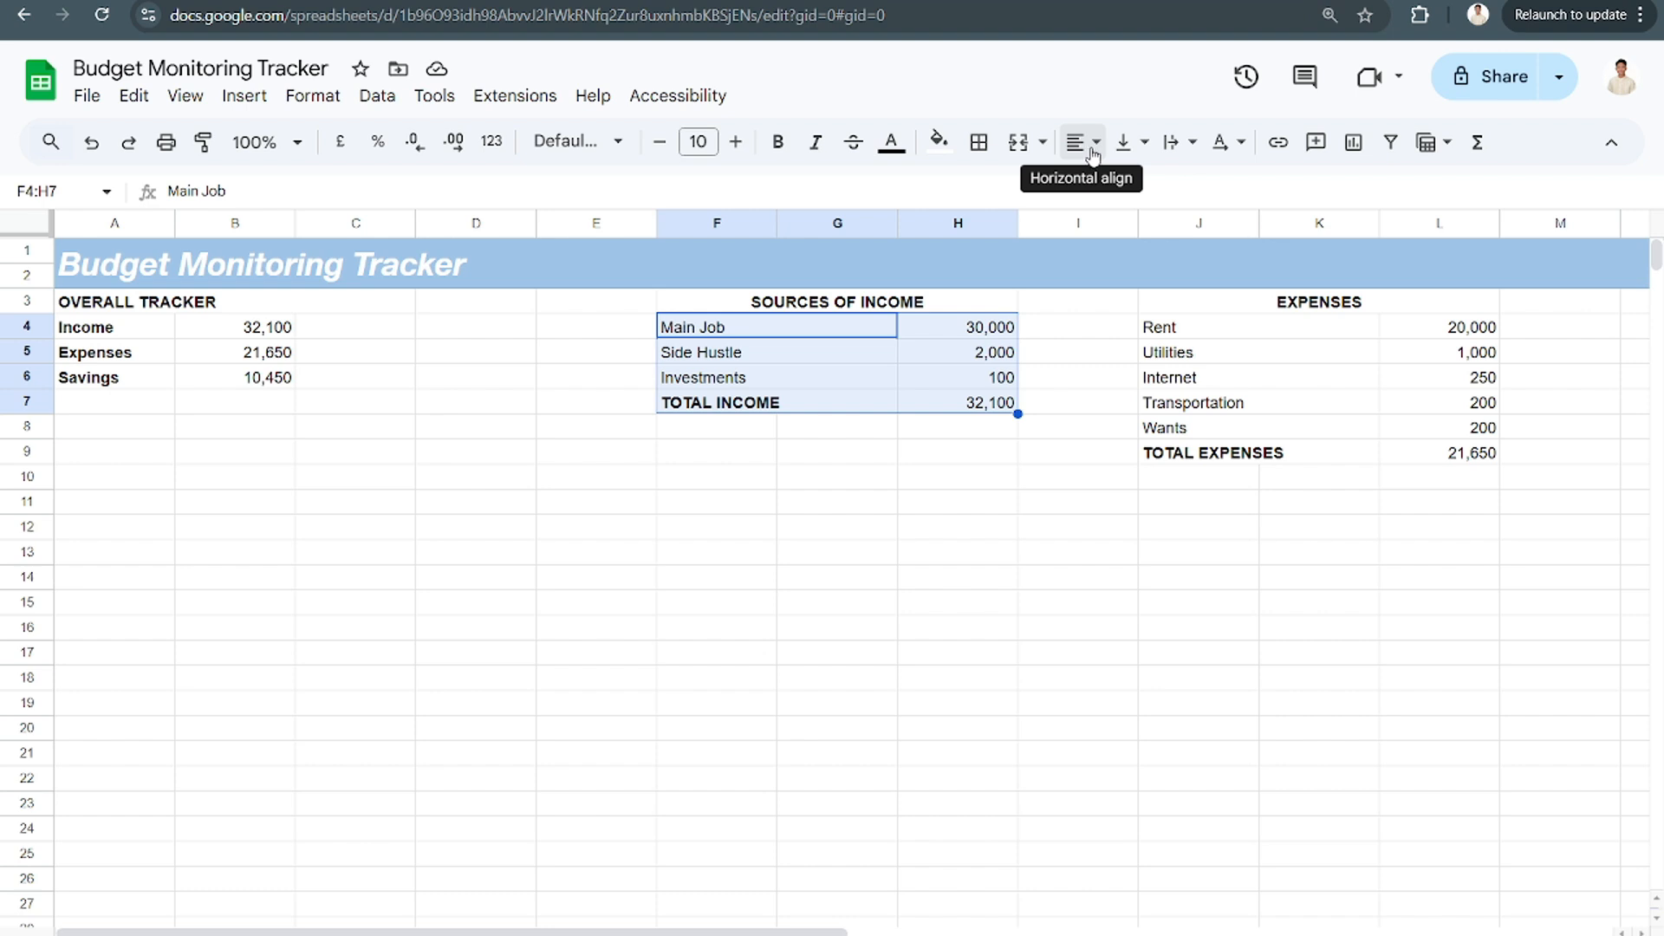
pyautogui.click(978, 143)
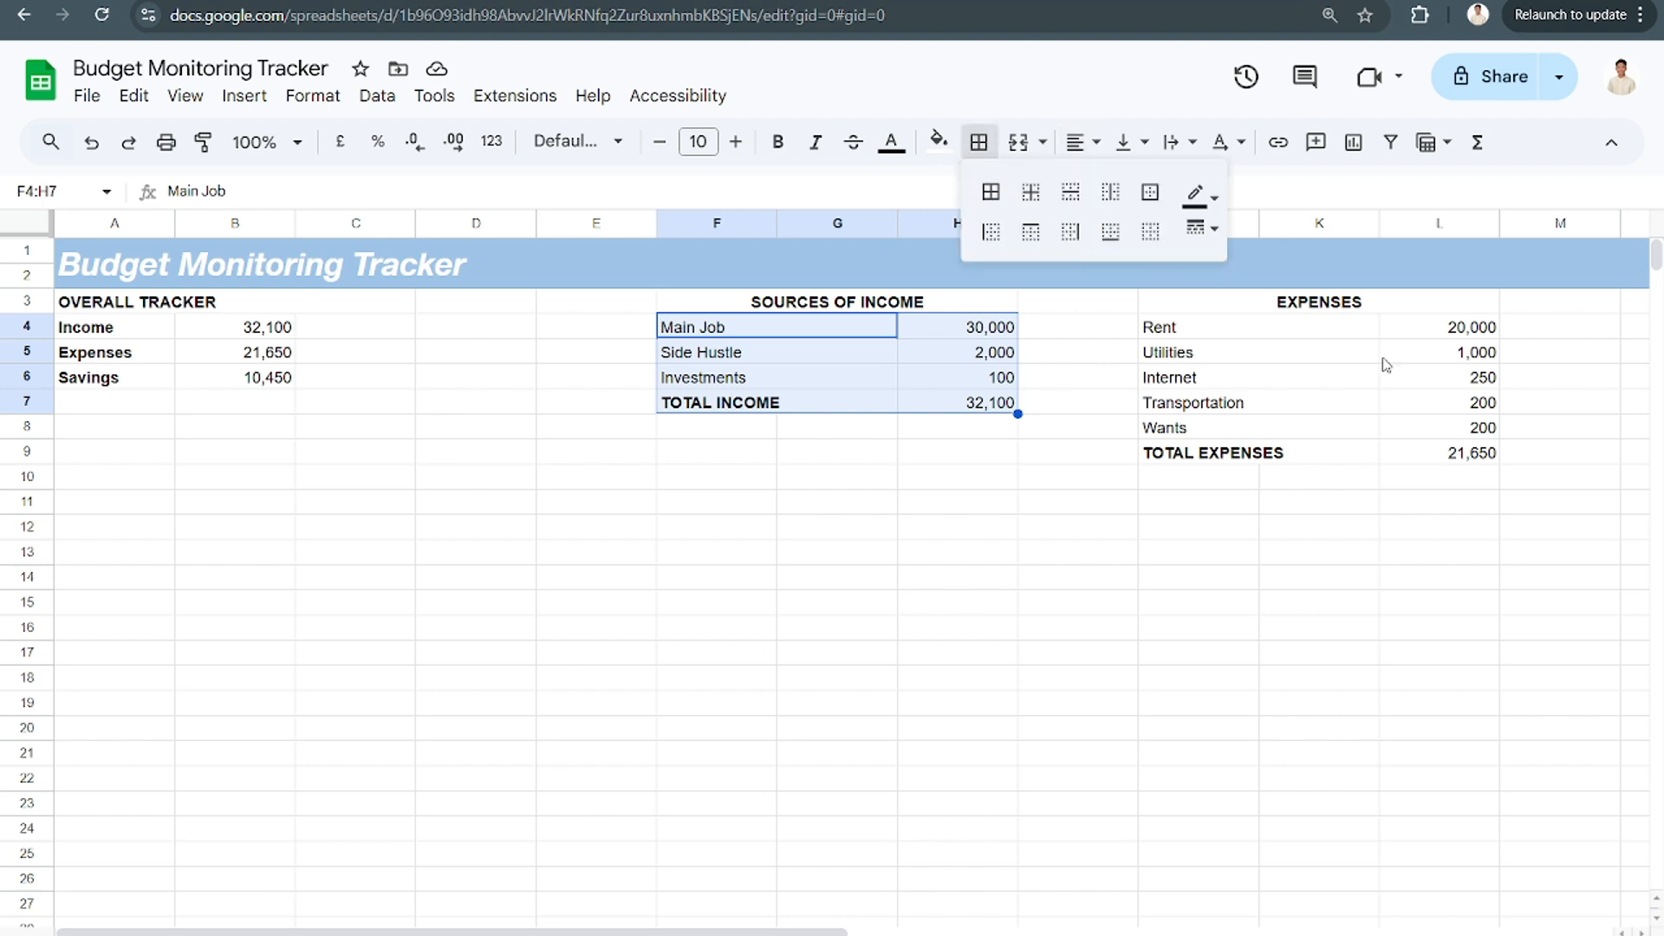
pyautogui.click(999, 196)
pyautogui.click(1238, 335)
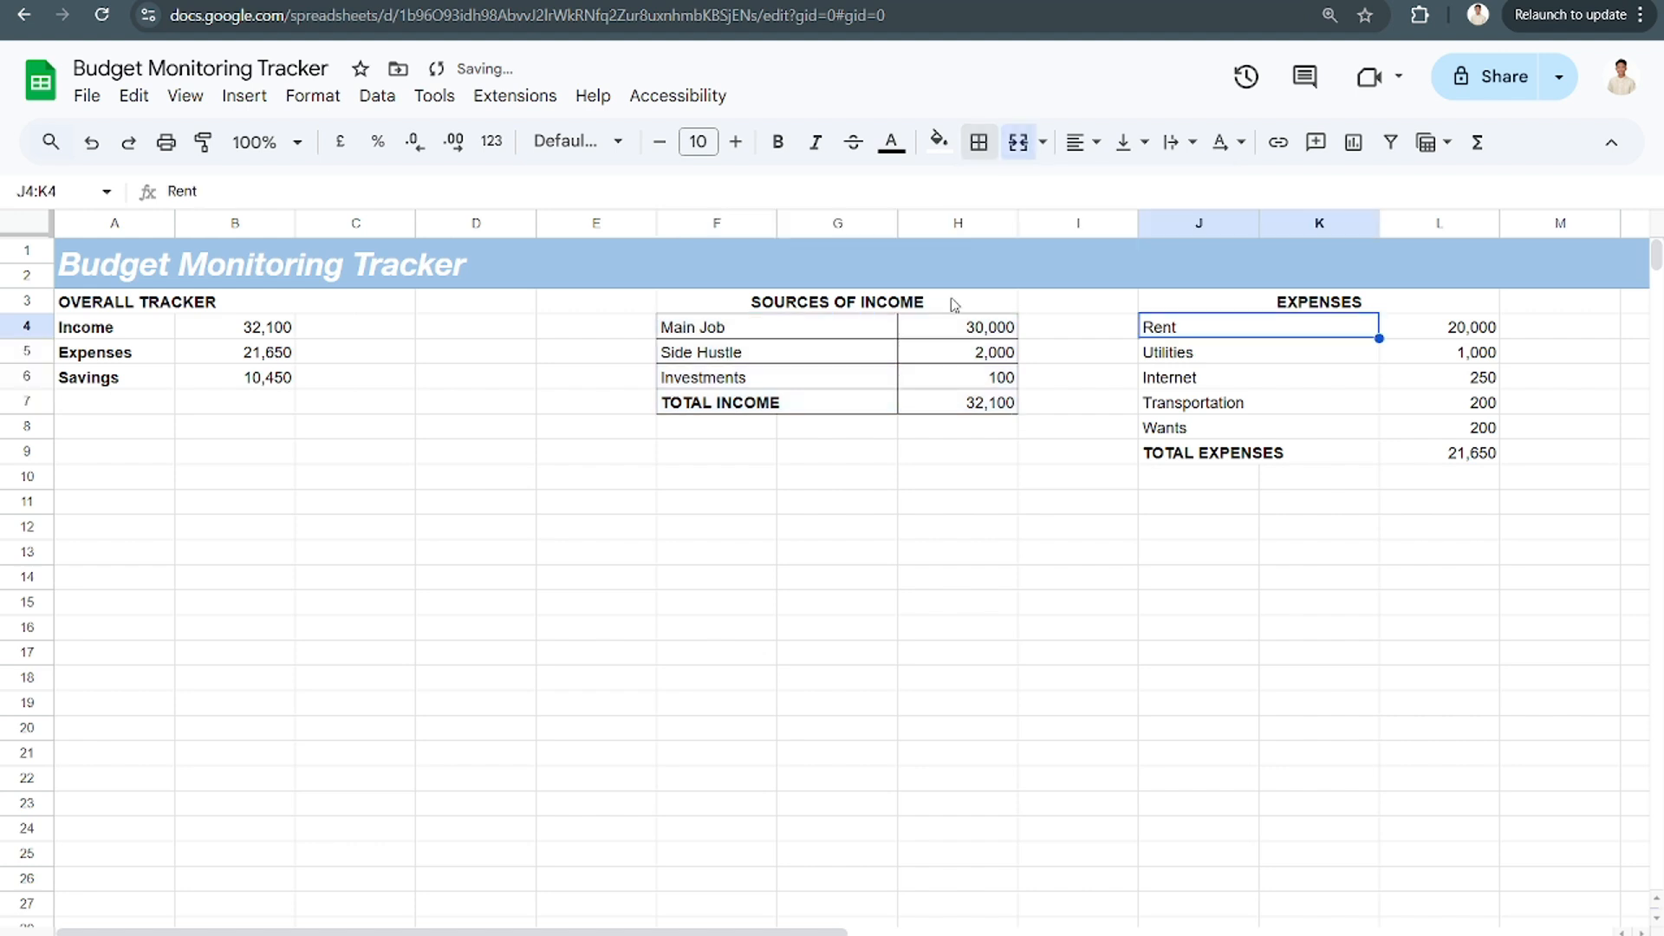
pyautogui.click(780, 295)
pyautogui.click(978, 143)
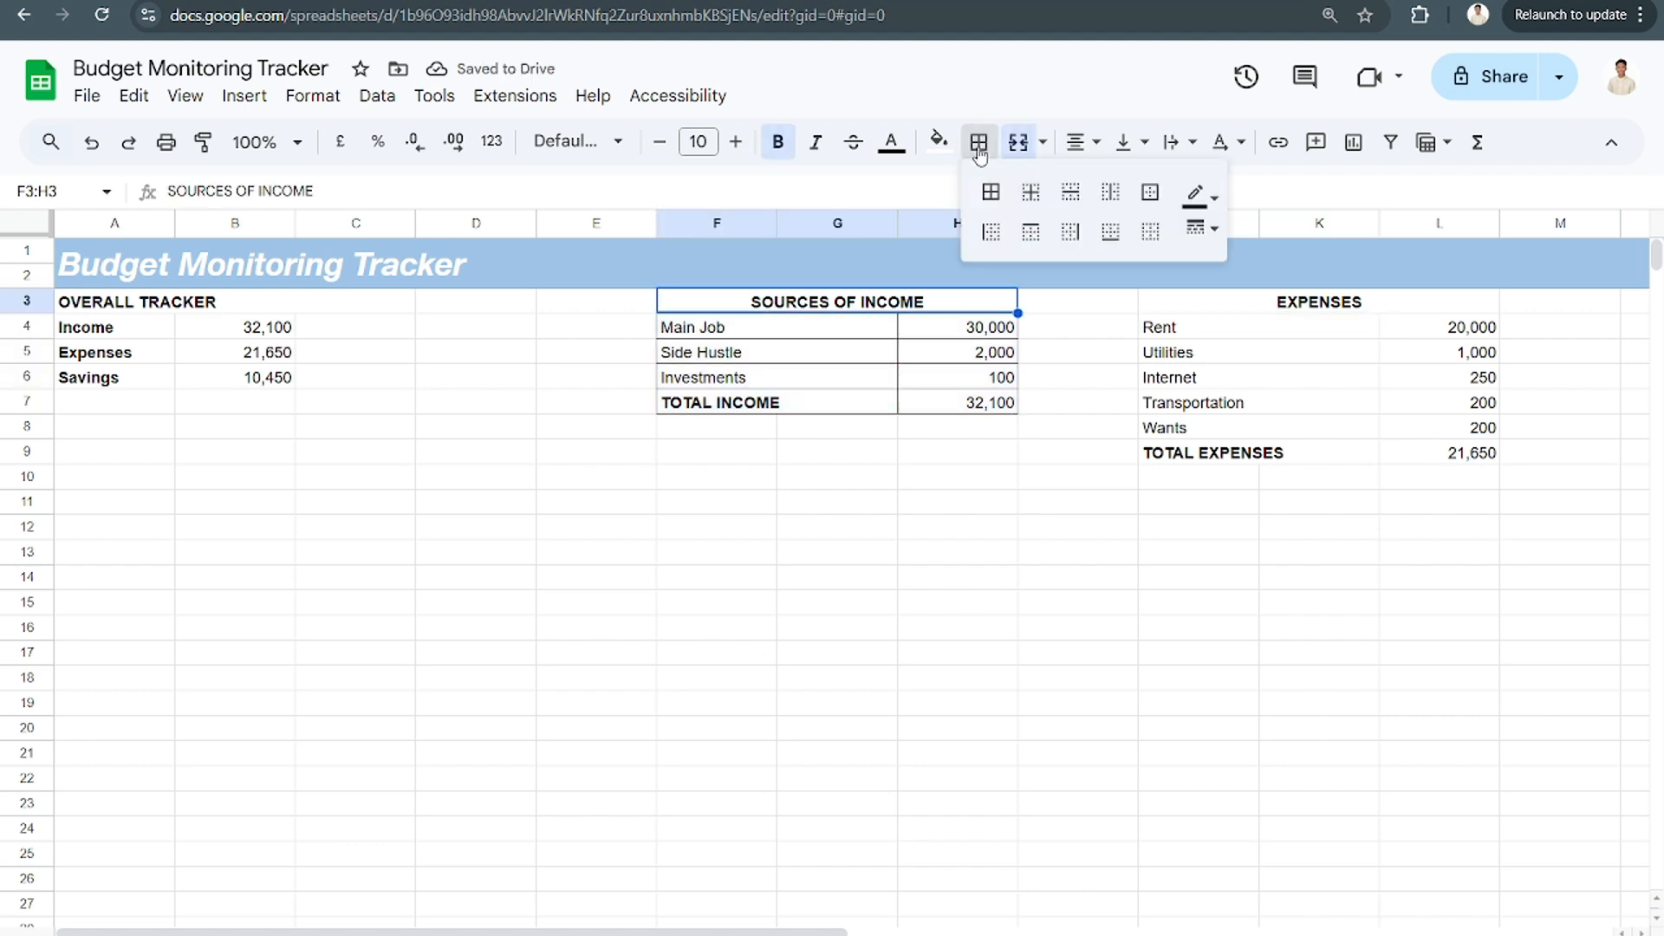
pyautogui.click(990, 192)
# Apply all borders to the Expenses table, range J3:L9
pyautogui.moveTo(1252, 310); pyautogui.dragTo(1430, 455)
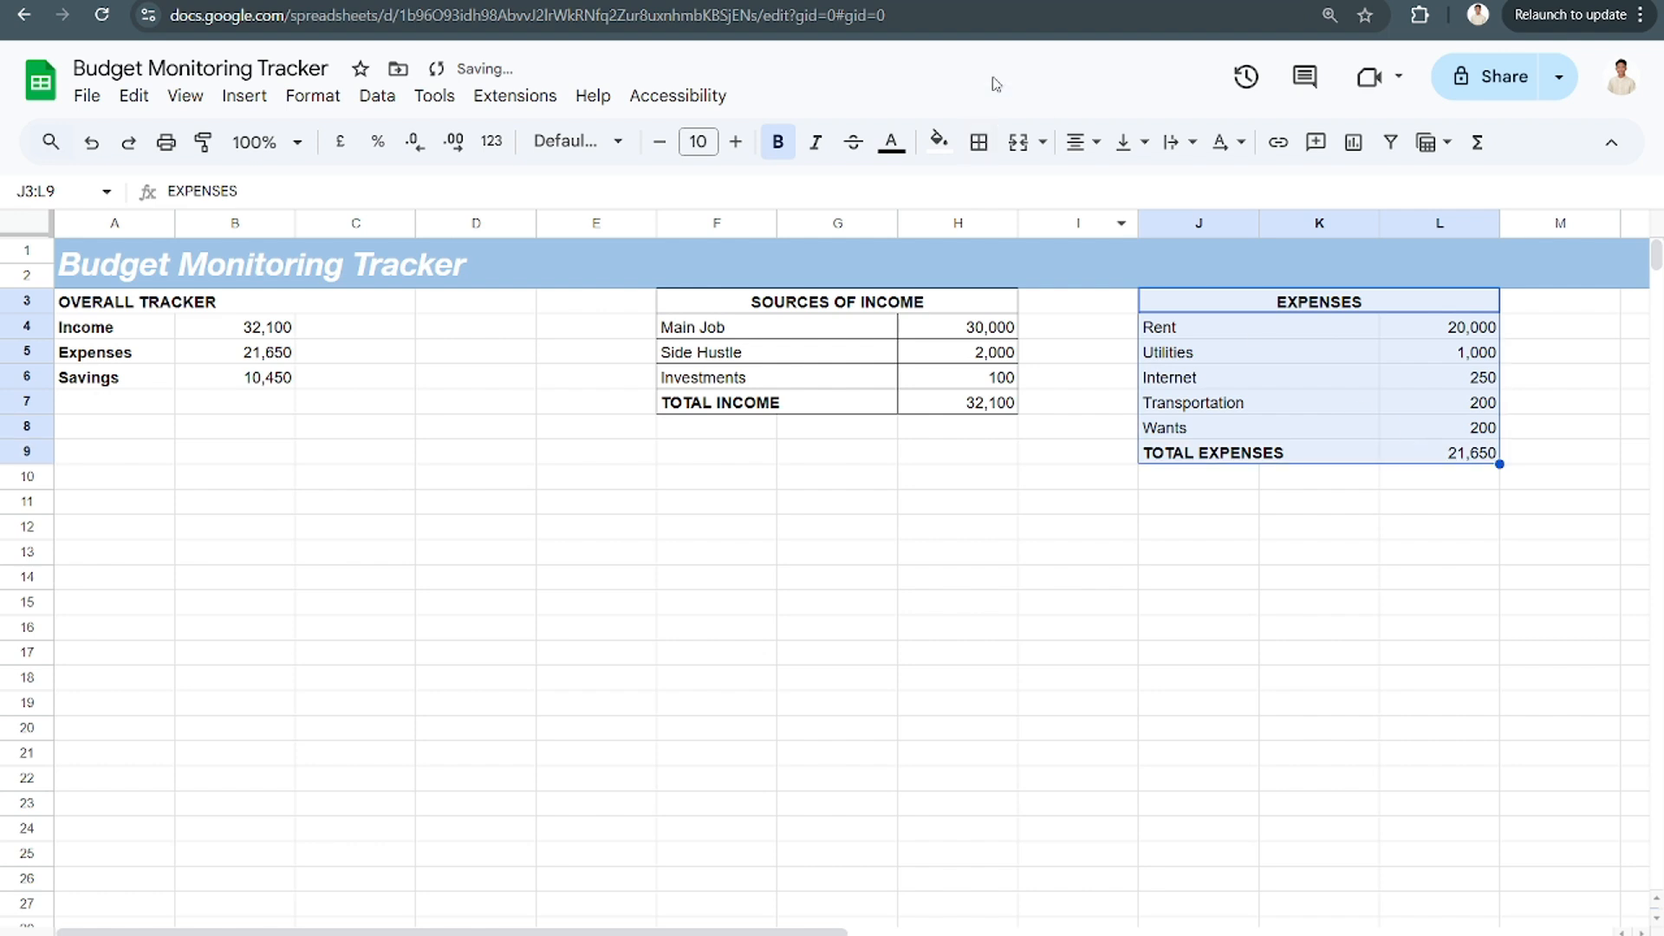
pyautogui.click(979, 143)
pyautogui.click(991, 192)
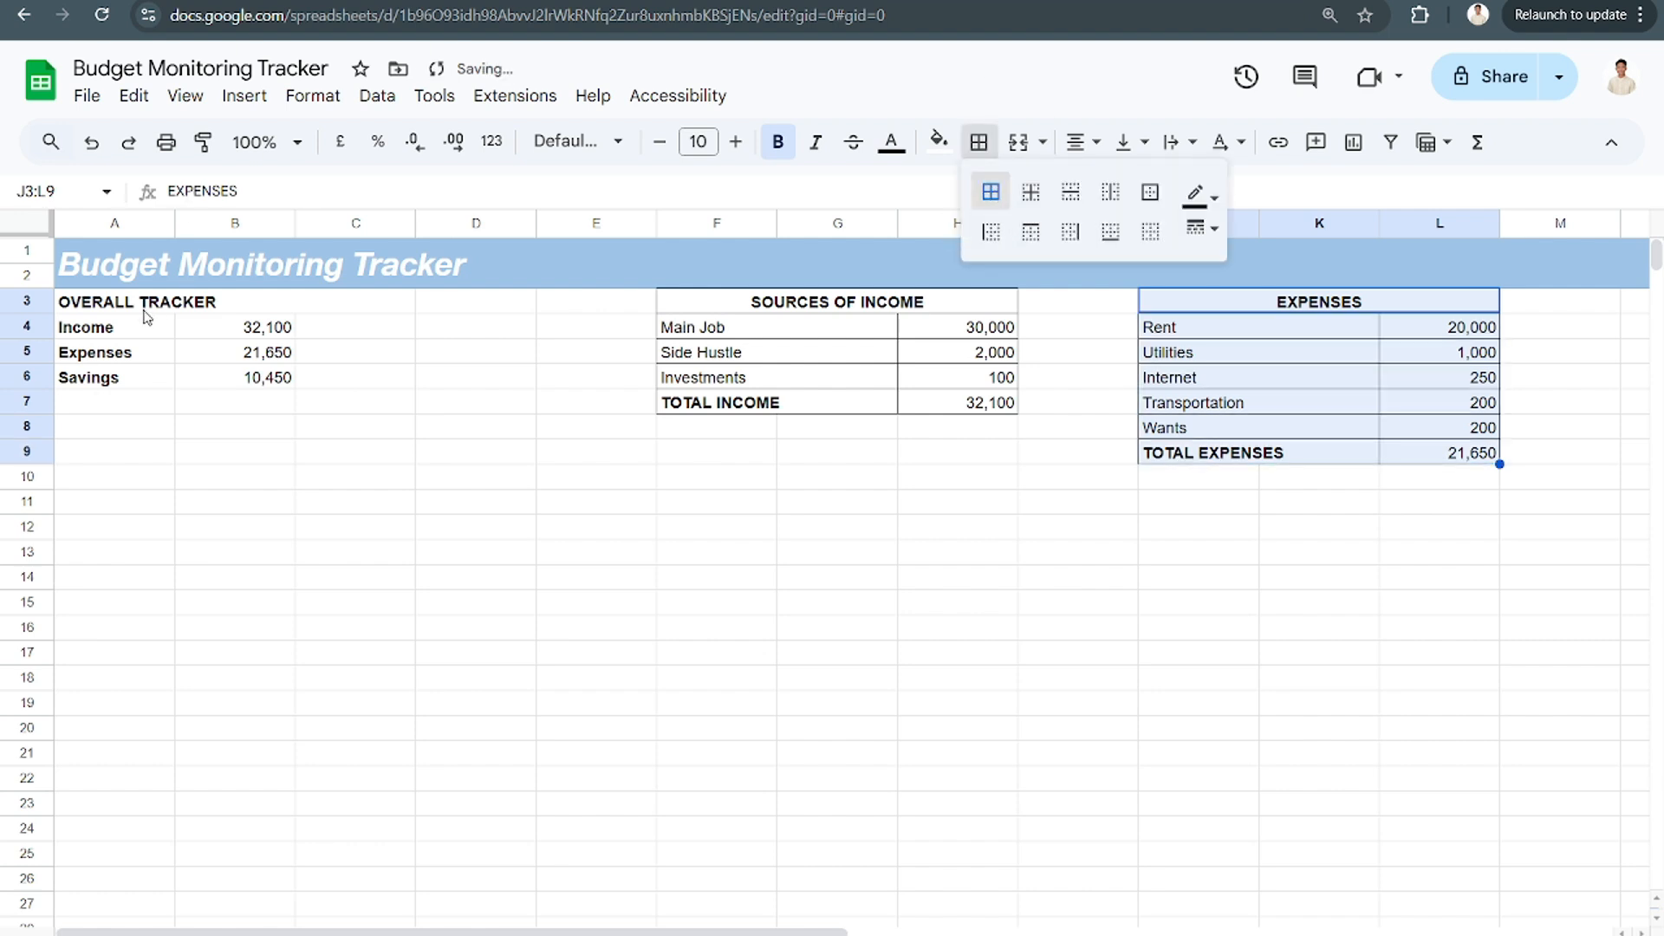
# Apply all borders to the Overall Tracker range A3:C6, leaving its cells unmerged
pyautogui.moveTo(146, 307); pyautogui.dragTo(364, 381)
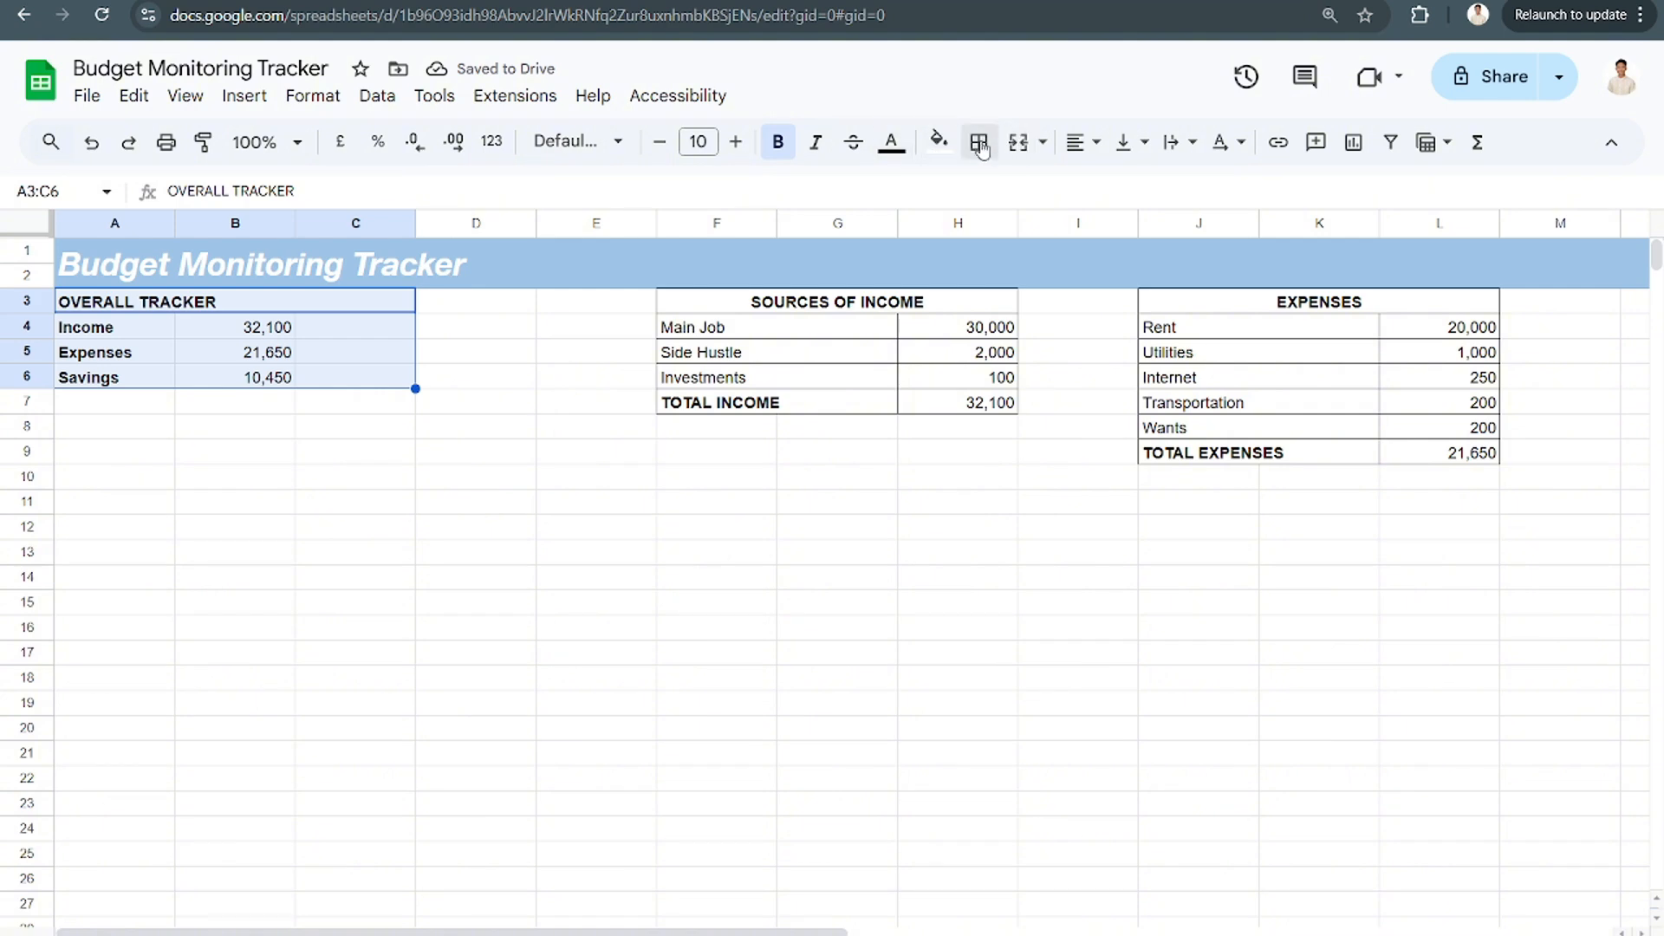
pyautogui.click(1016, 143)
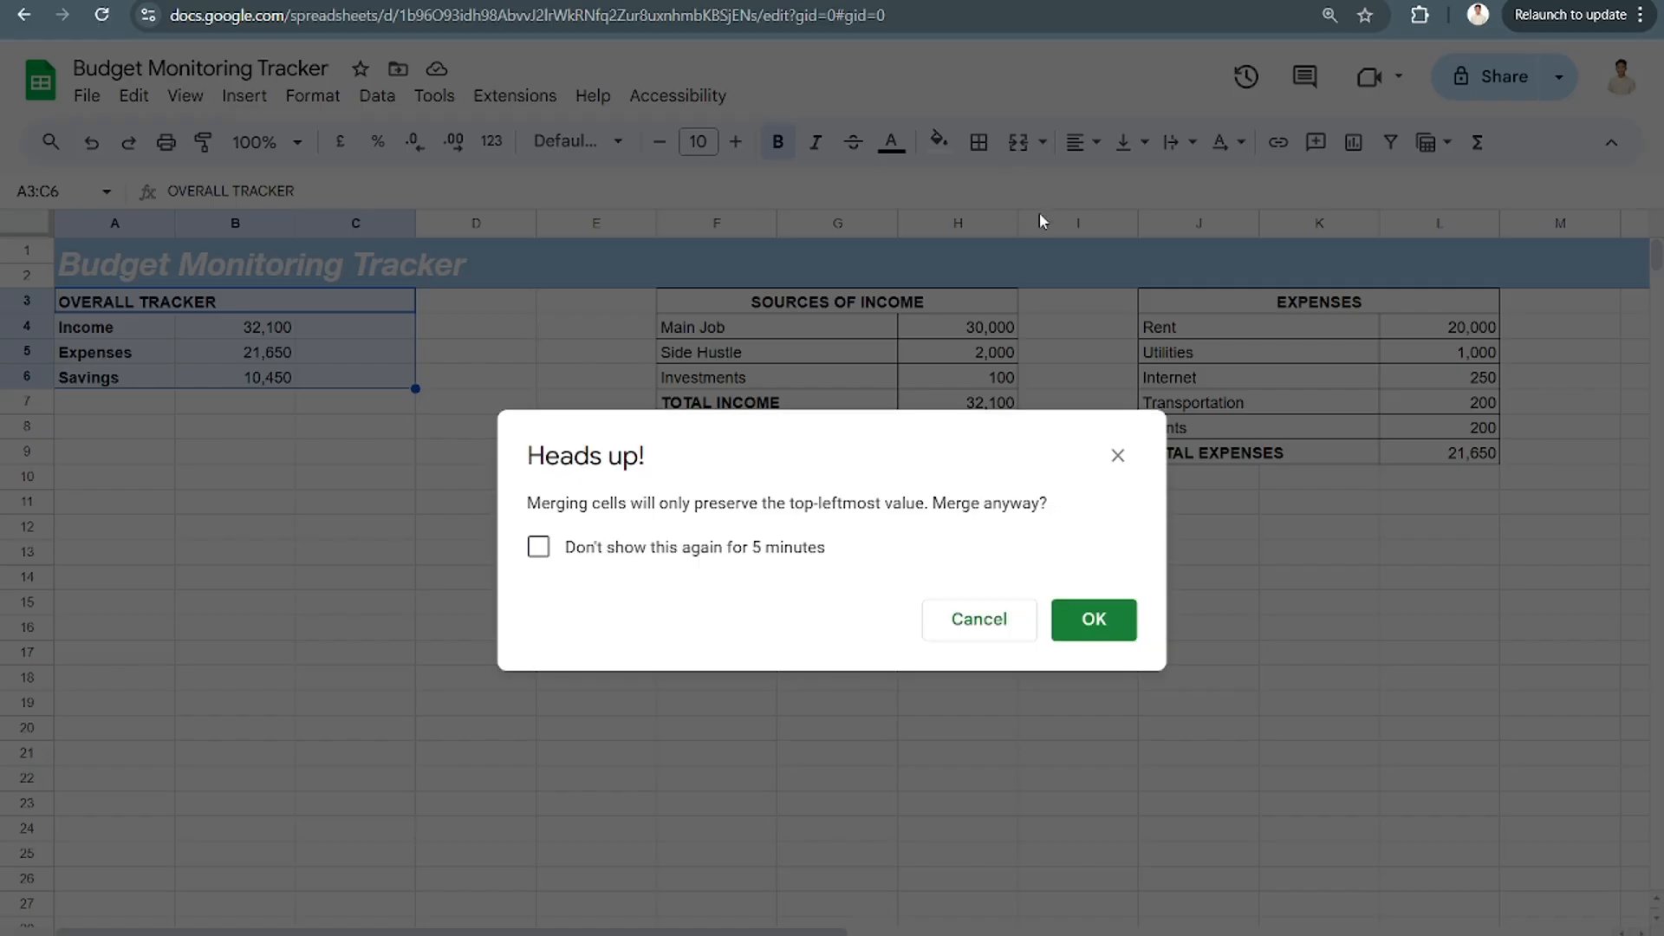
pyautogui.click(1118, 455)
pyautogui.click(978, 142)
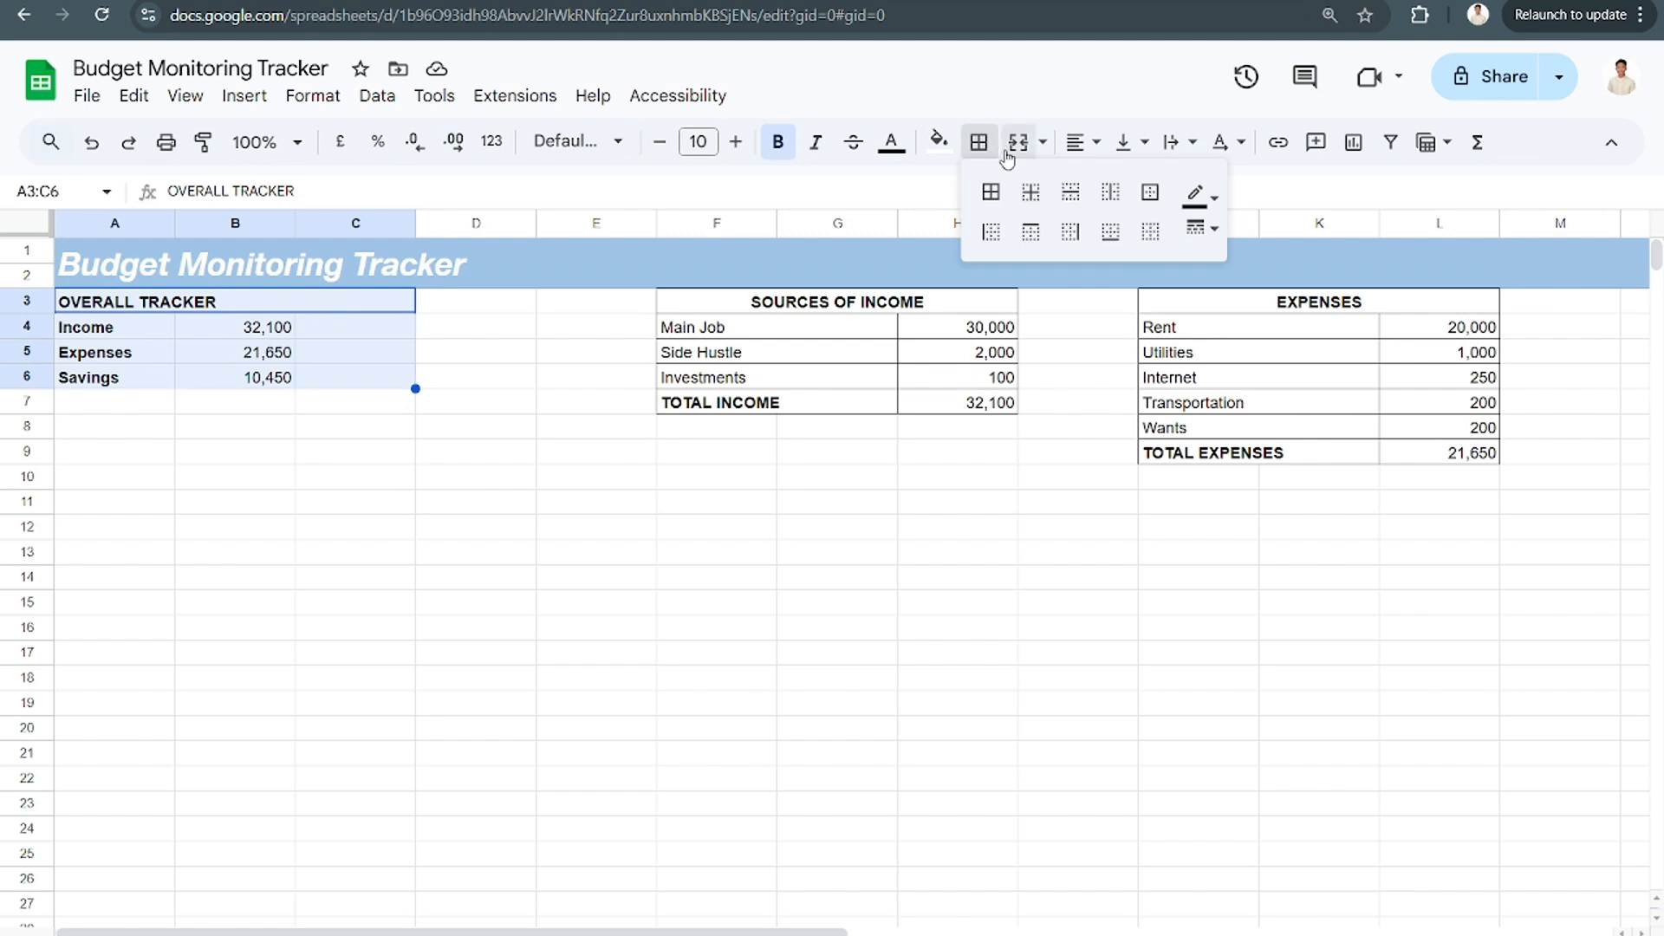
pyautogui.click(991, 191)
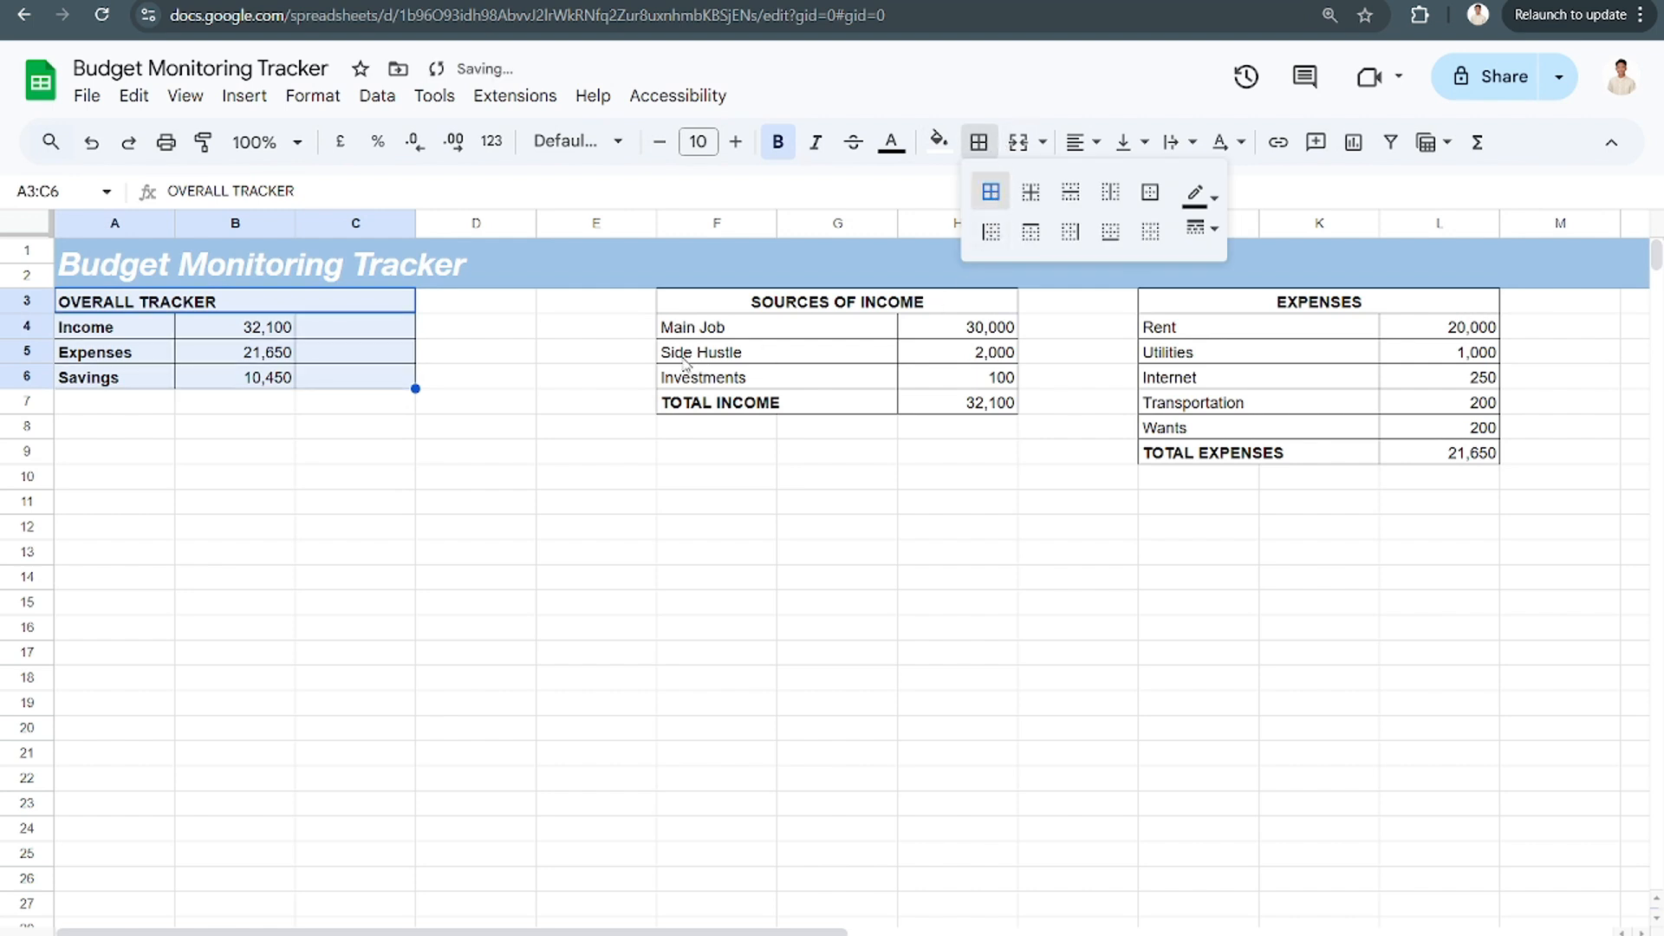